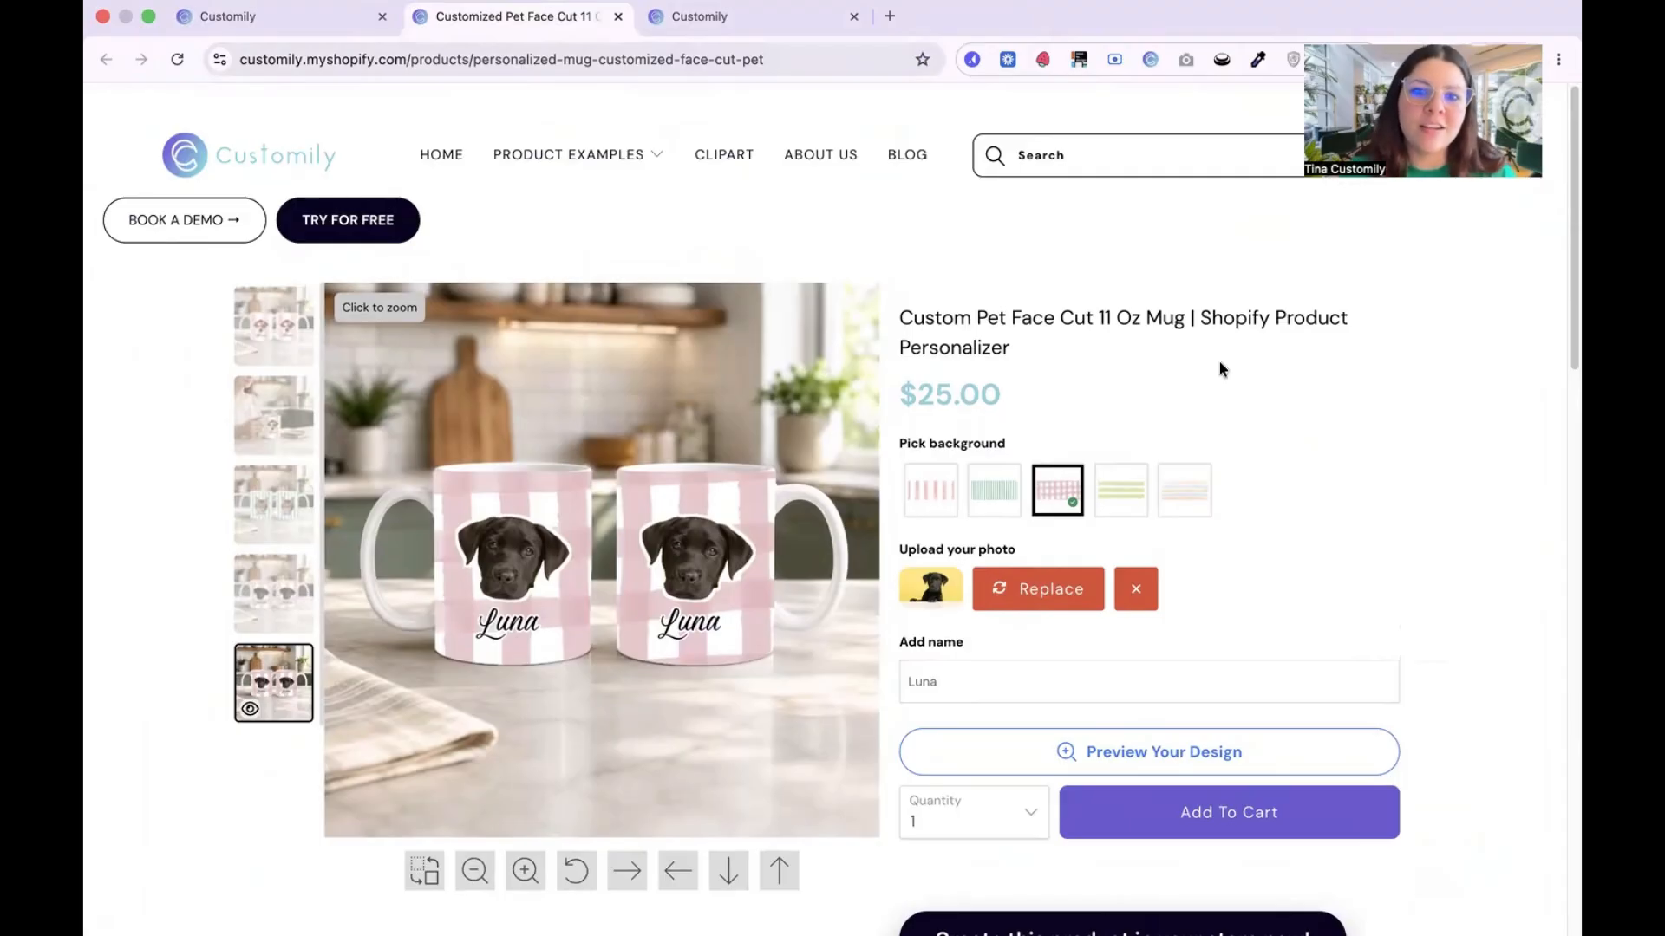
Step: Preview the other background patterns on the pet mug and return to the pink gingham one
left_click(1185, 490)
left_click(1122, 490)
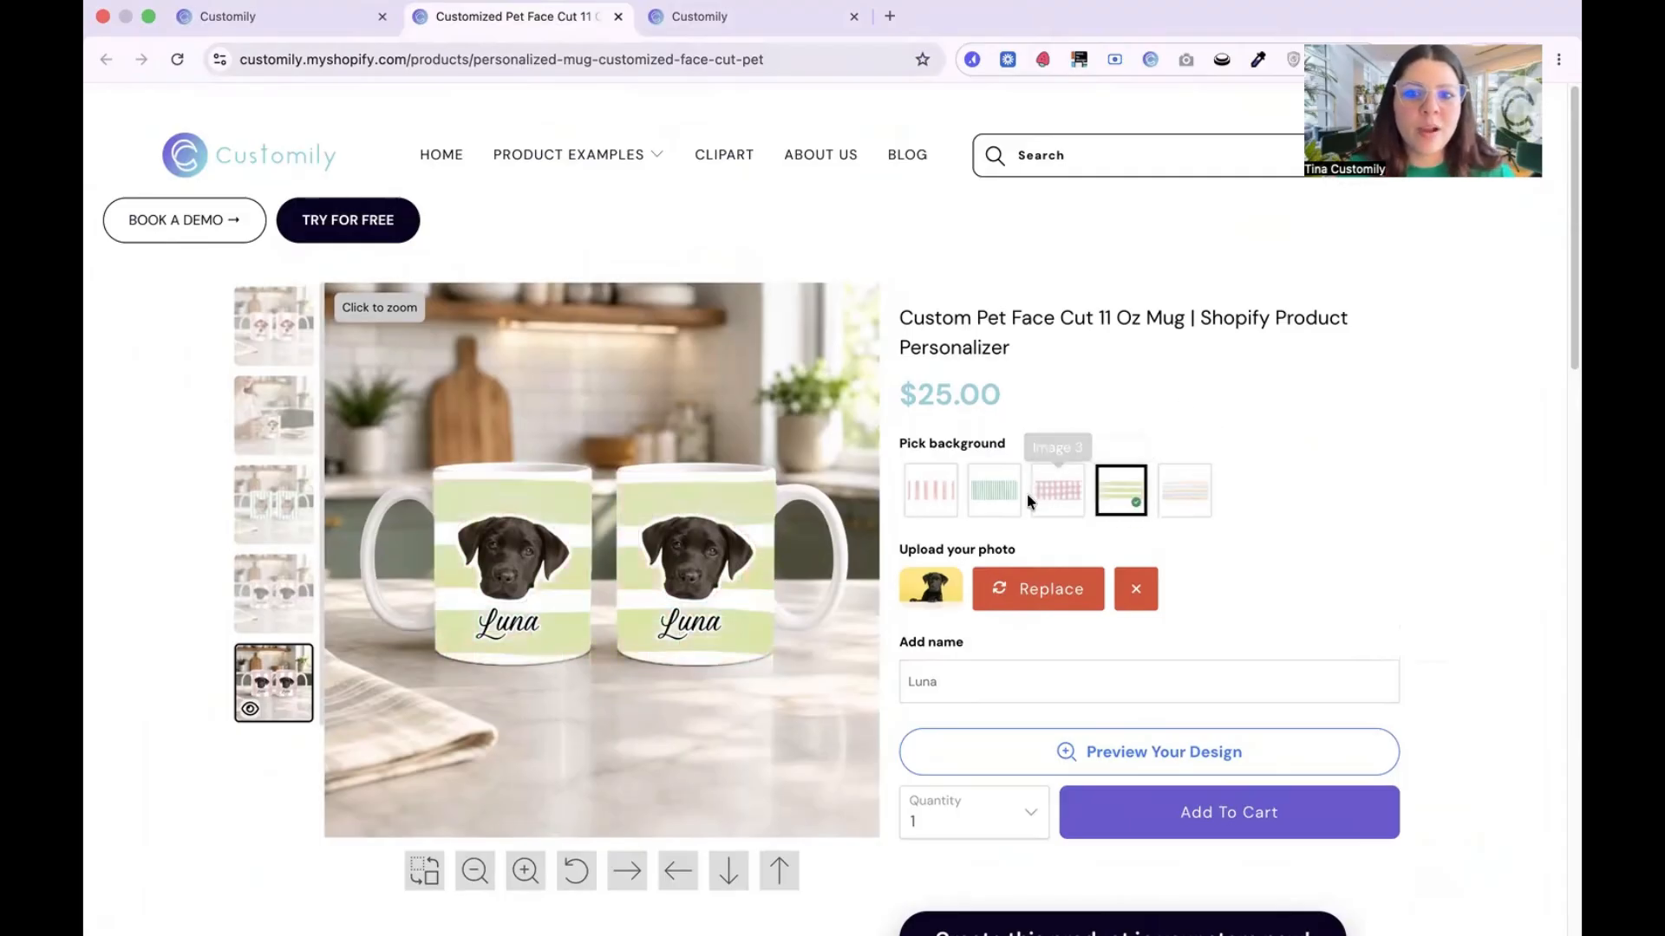
left_click(994, 490)
left_click(932, 490)
left_click(1034, 490)
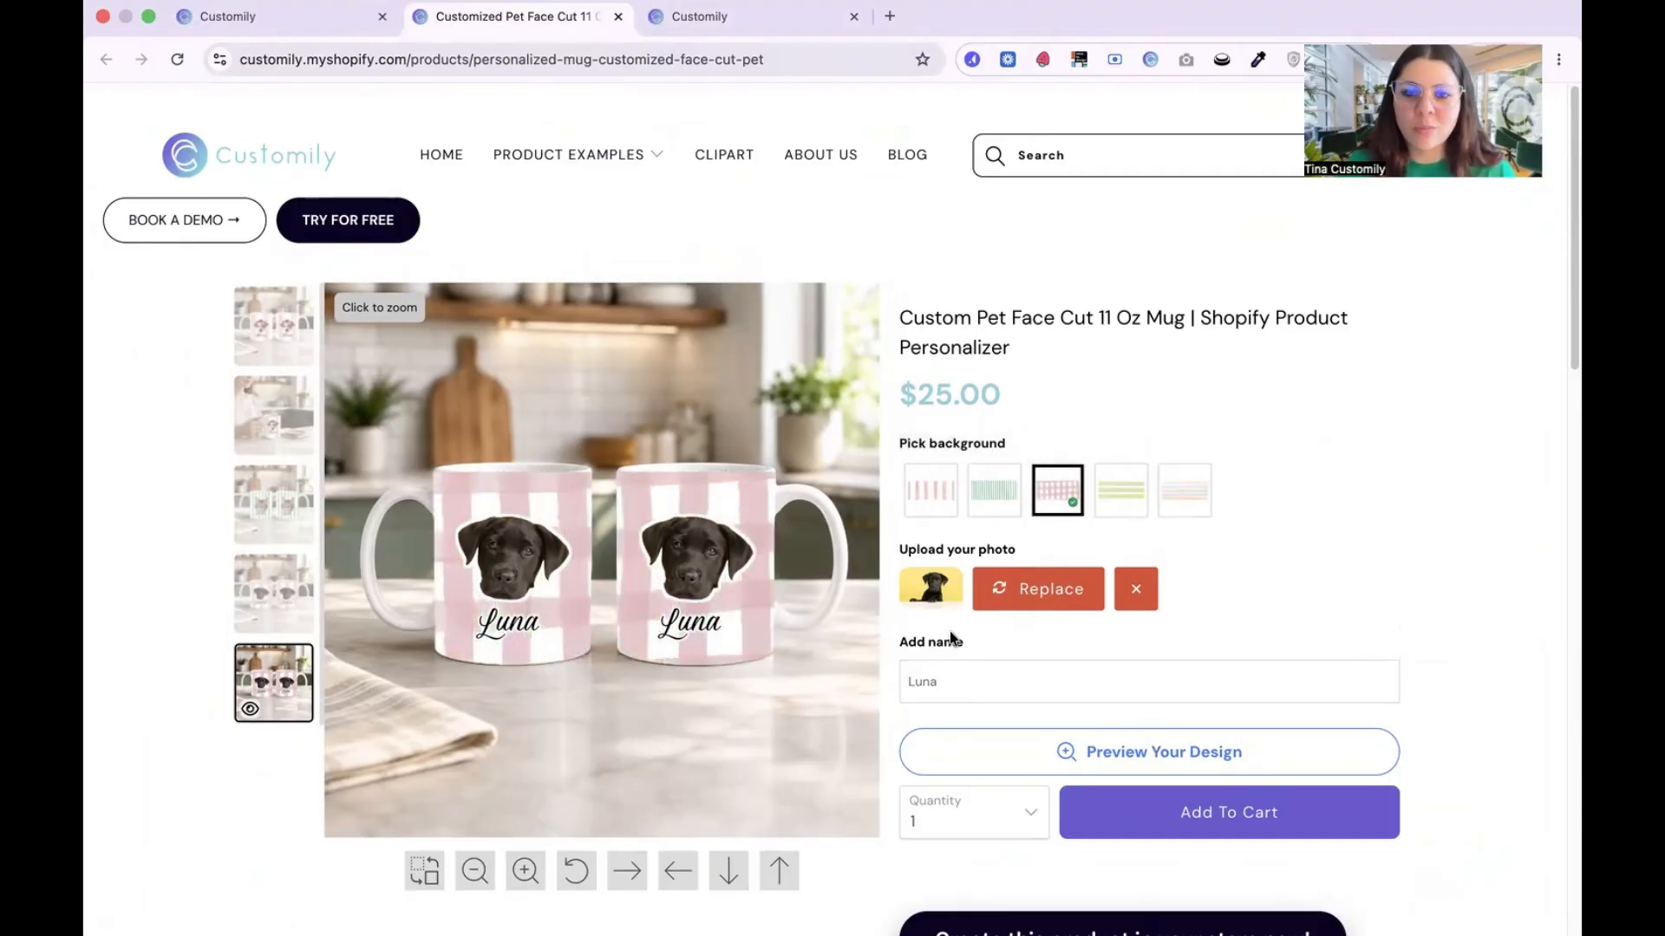
Step: Replace the uploaded pet photo with Bengal_Cat.jpg and set the name on the mug to Fluffy
left_click(1036, 589)
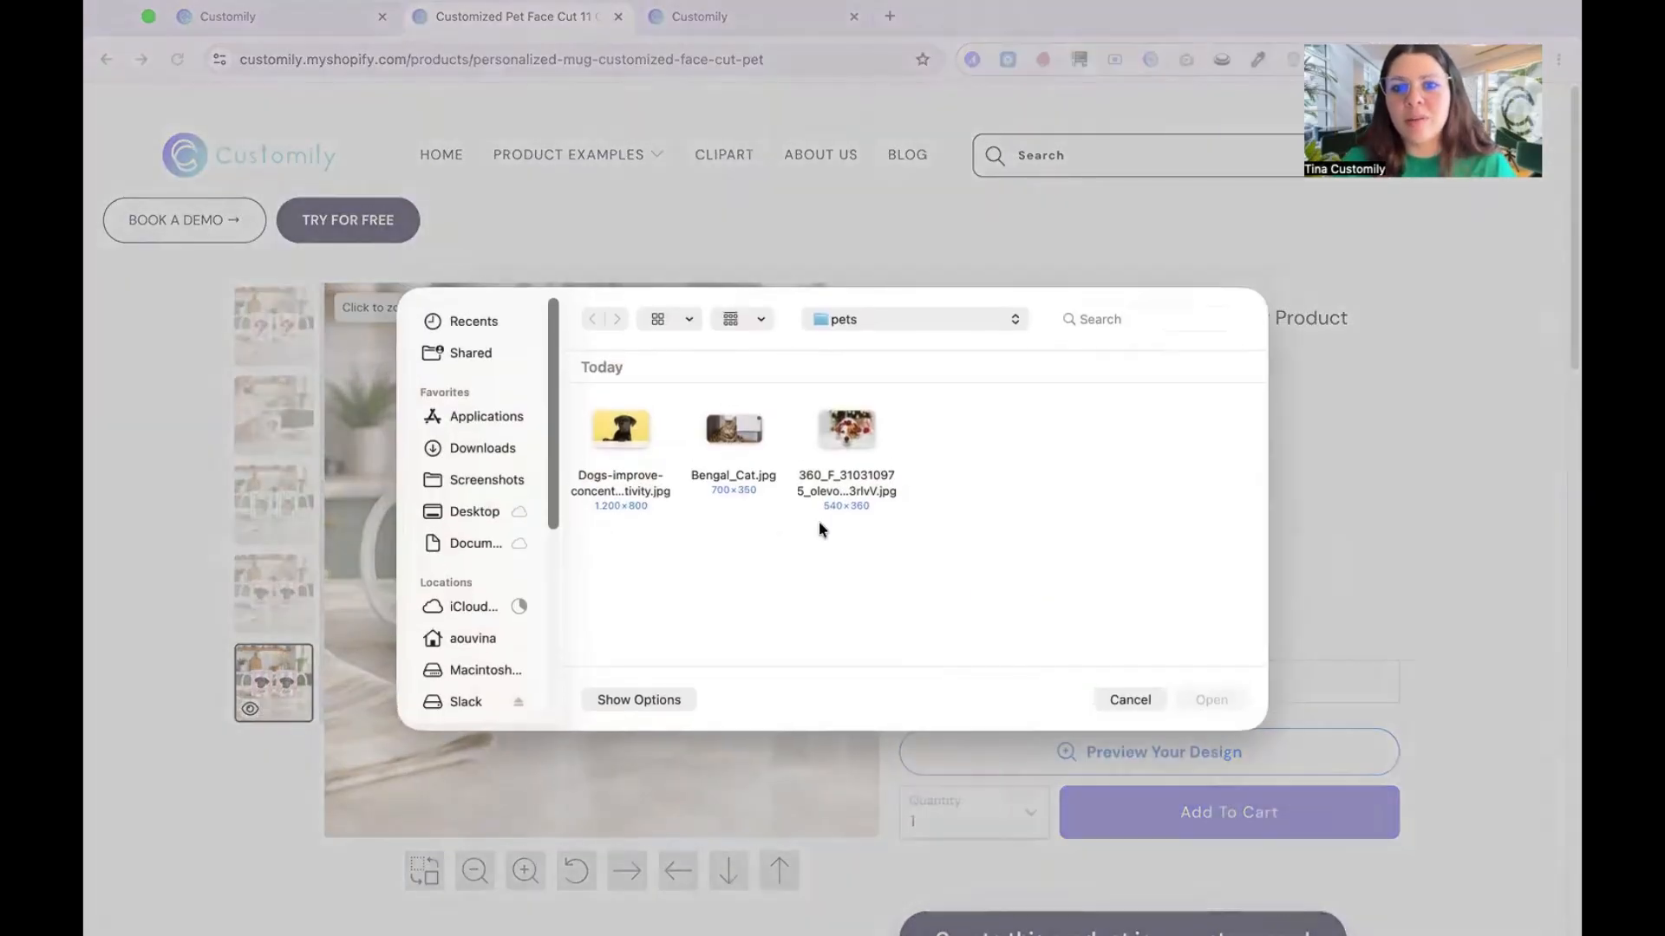
left_click(733, 431)
left_click(1198, 698)
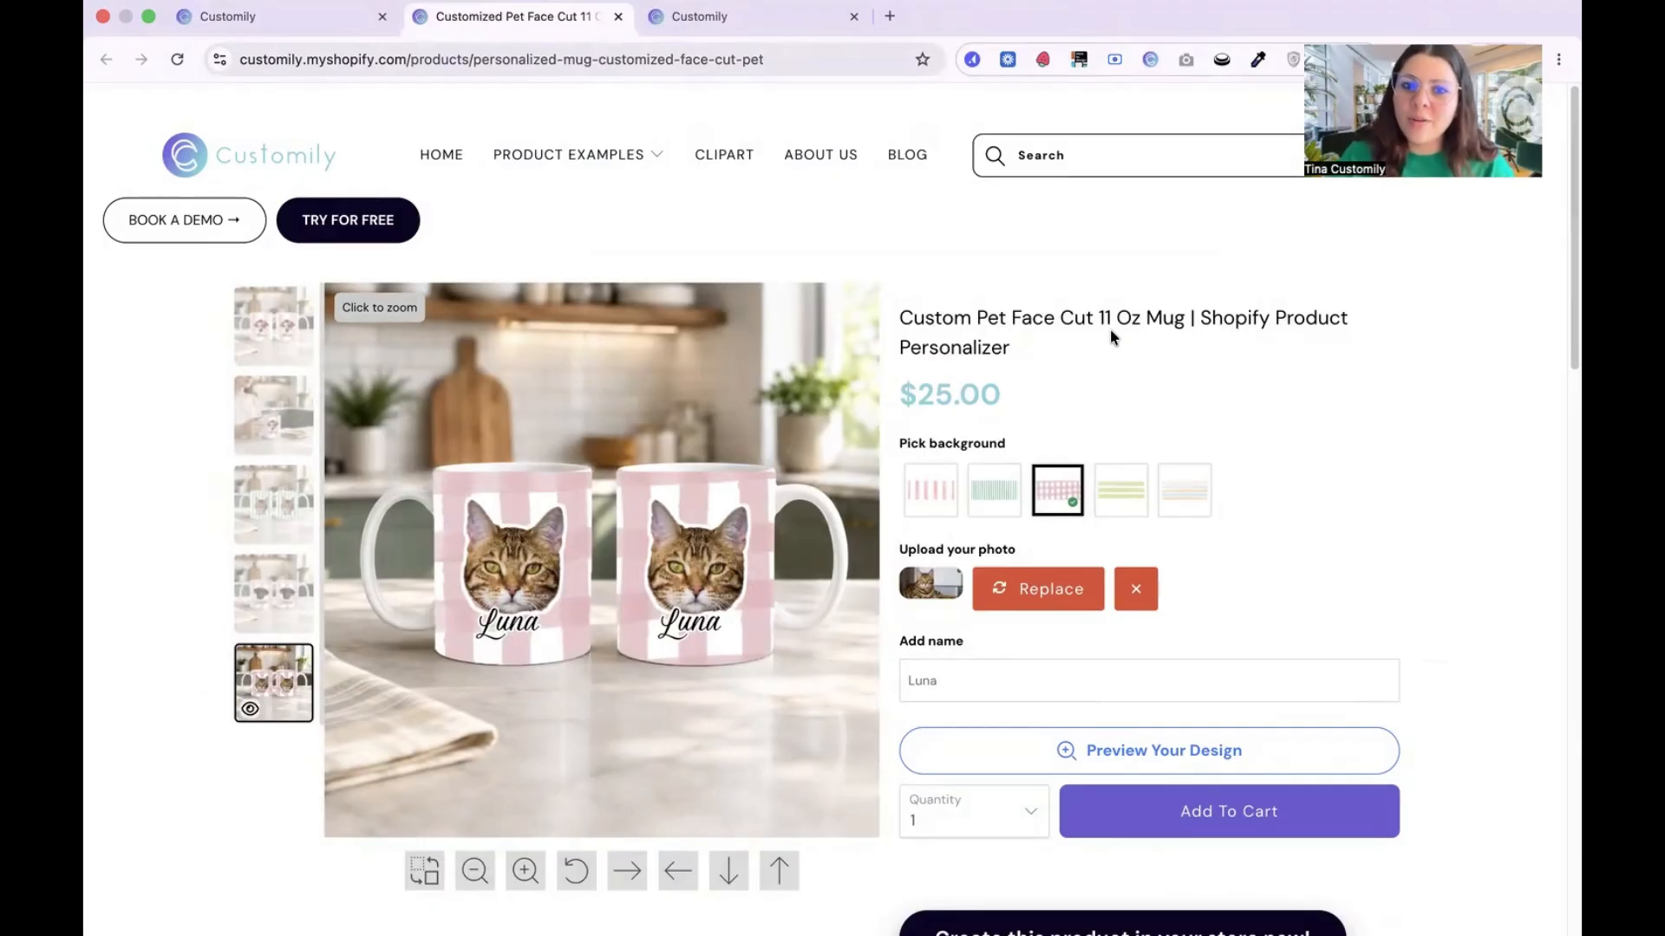
double_click(949, 690)
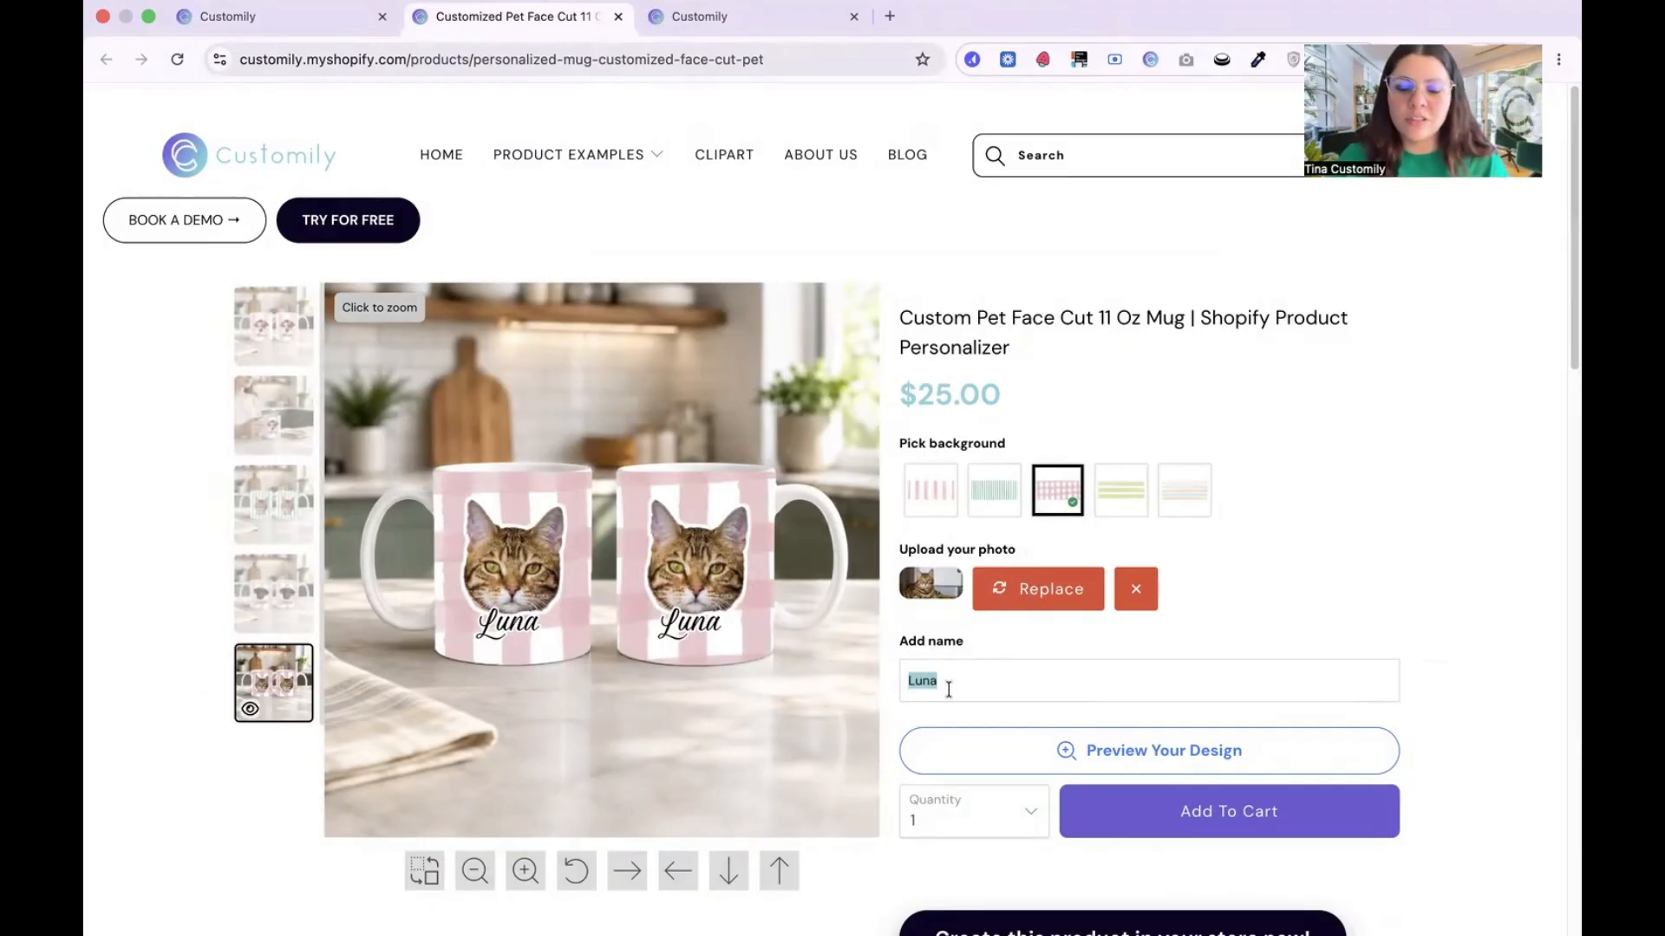
type("Fluffy")
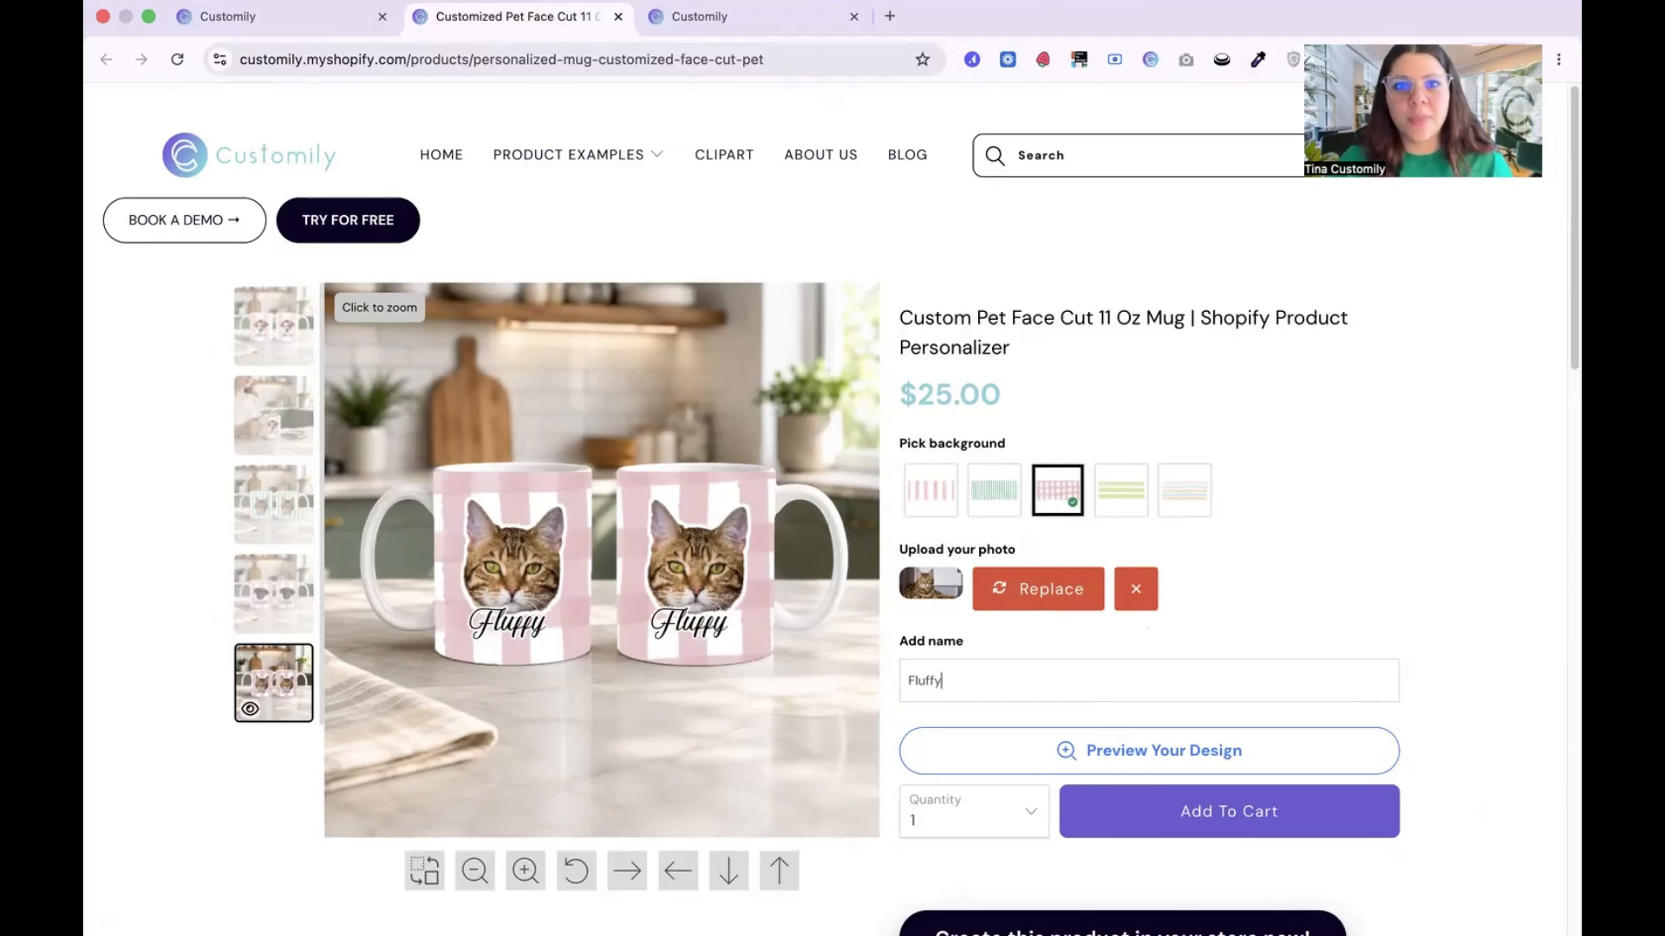
Step: Switch to the Customily app's store home page and start creating a new product base
left_click(707, 32)
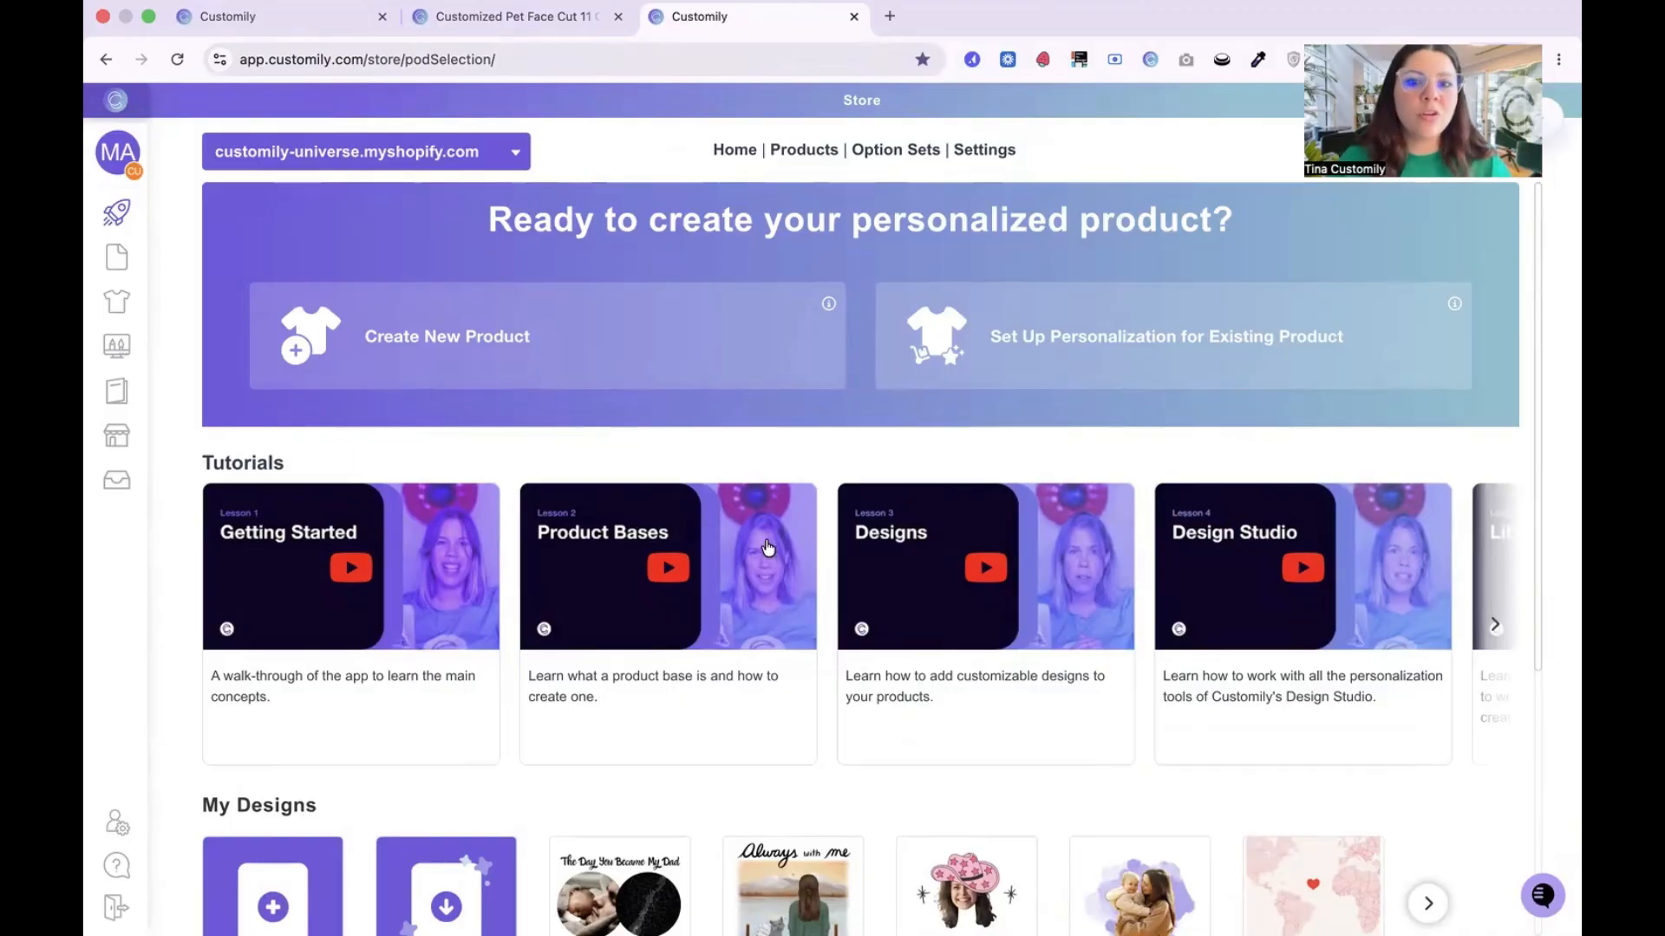
scroll(838, 559, "down", 5)
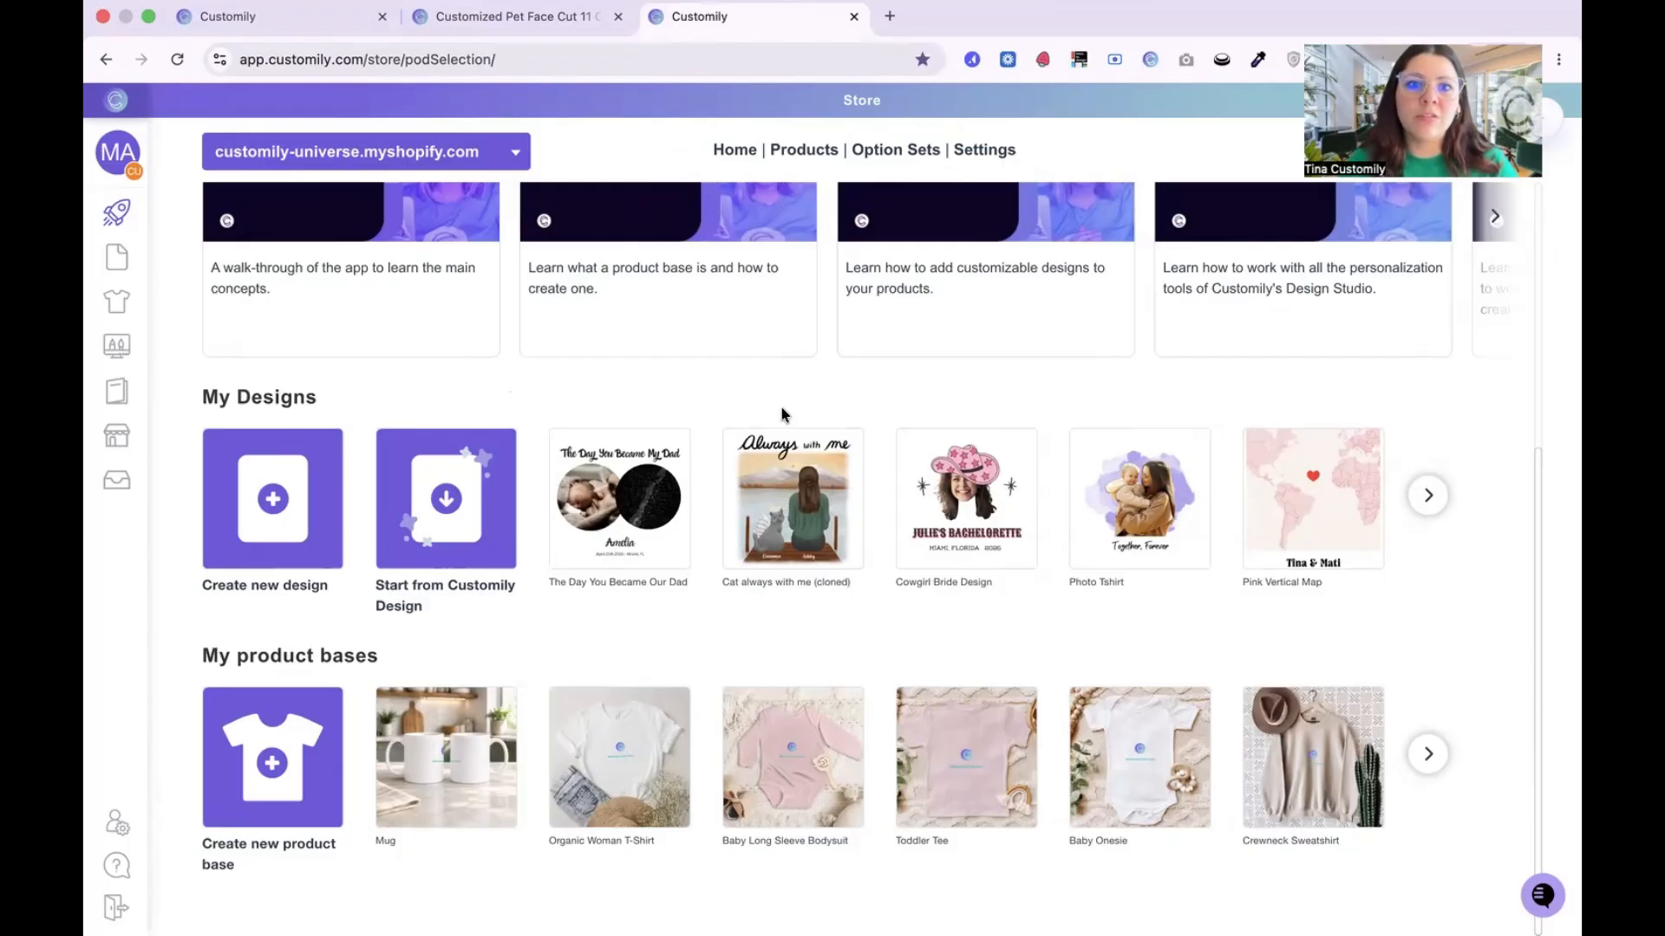
scroll(780, 415, "up", 5)
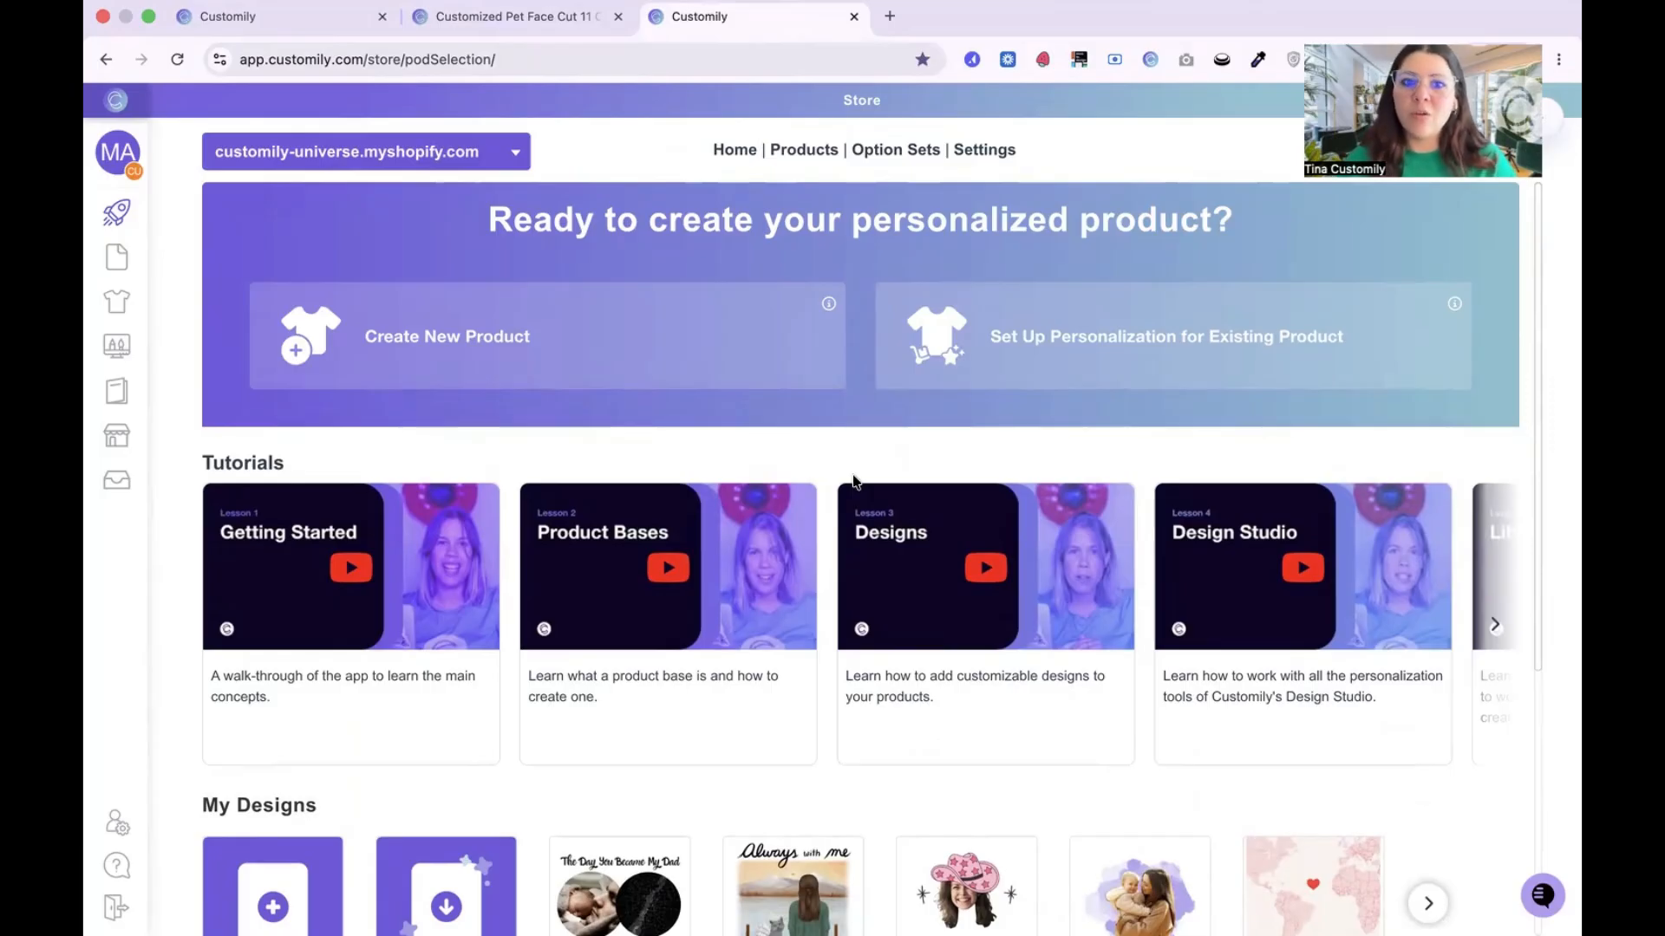
scroll(820, 624, "down", 5)
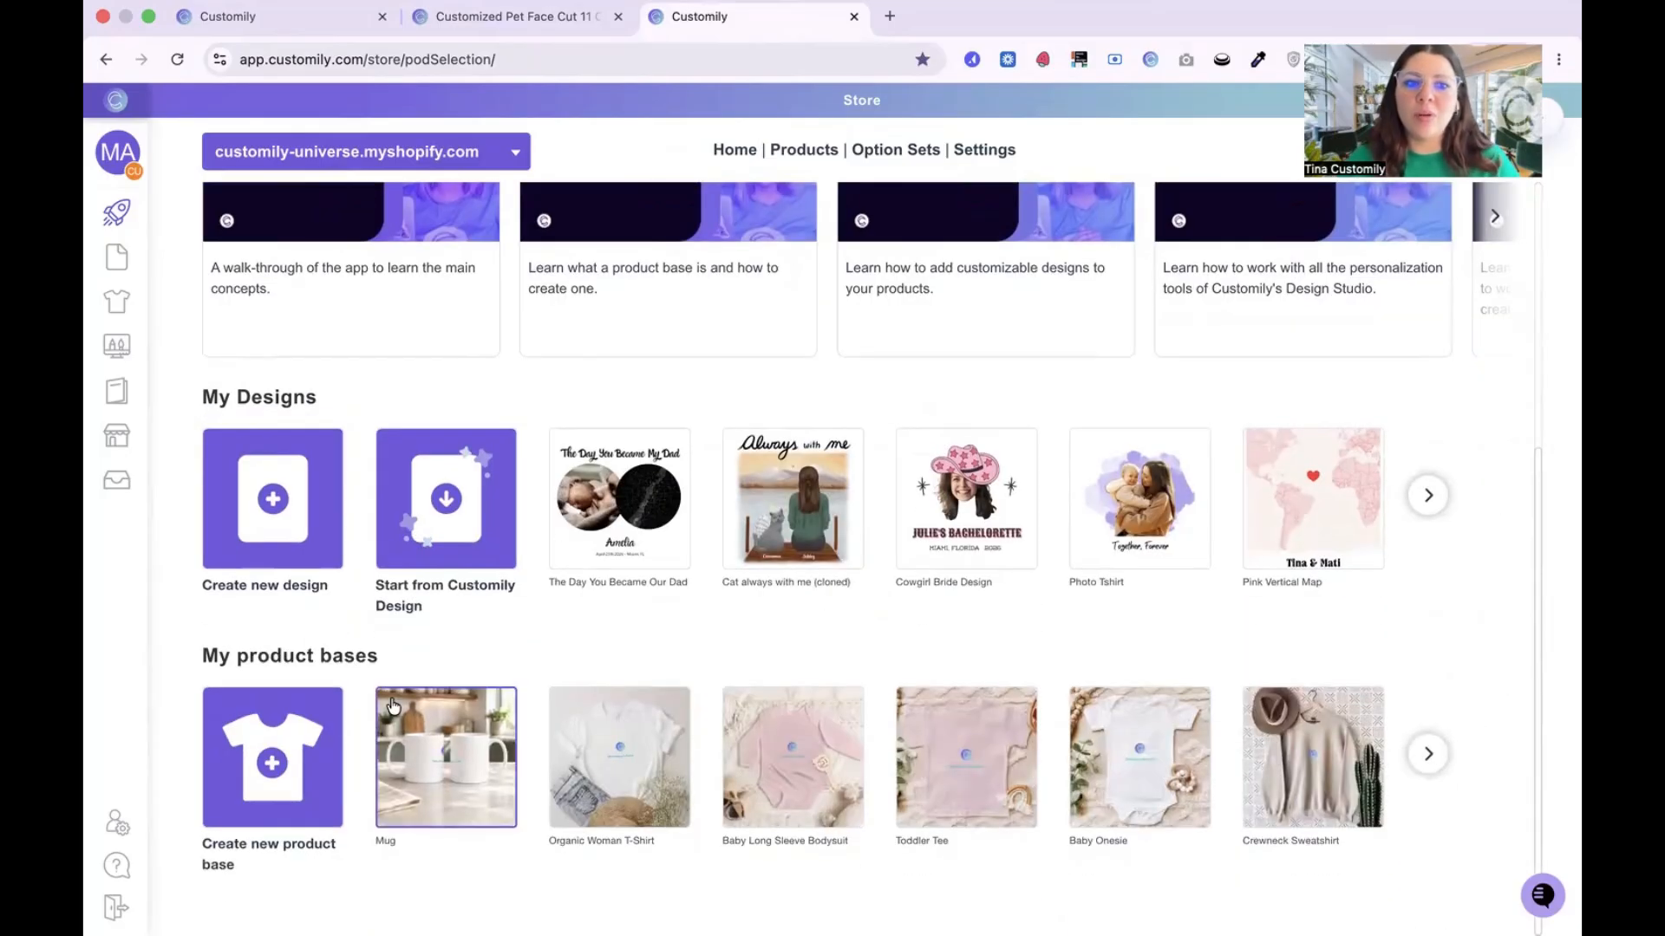
left_click(260, 737)
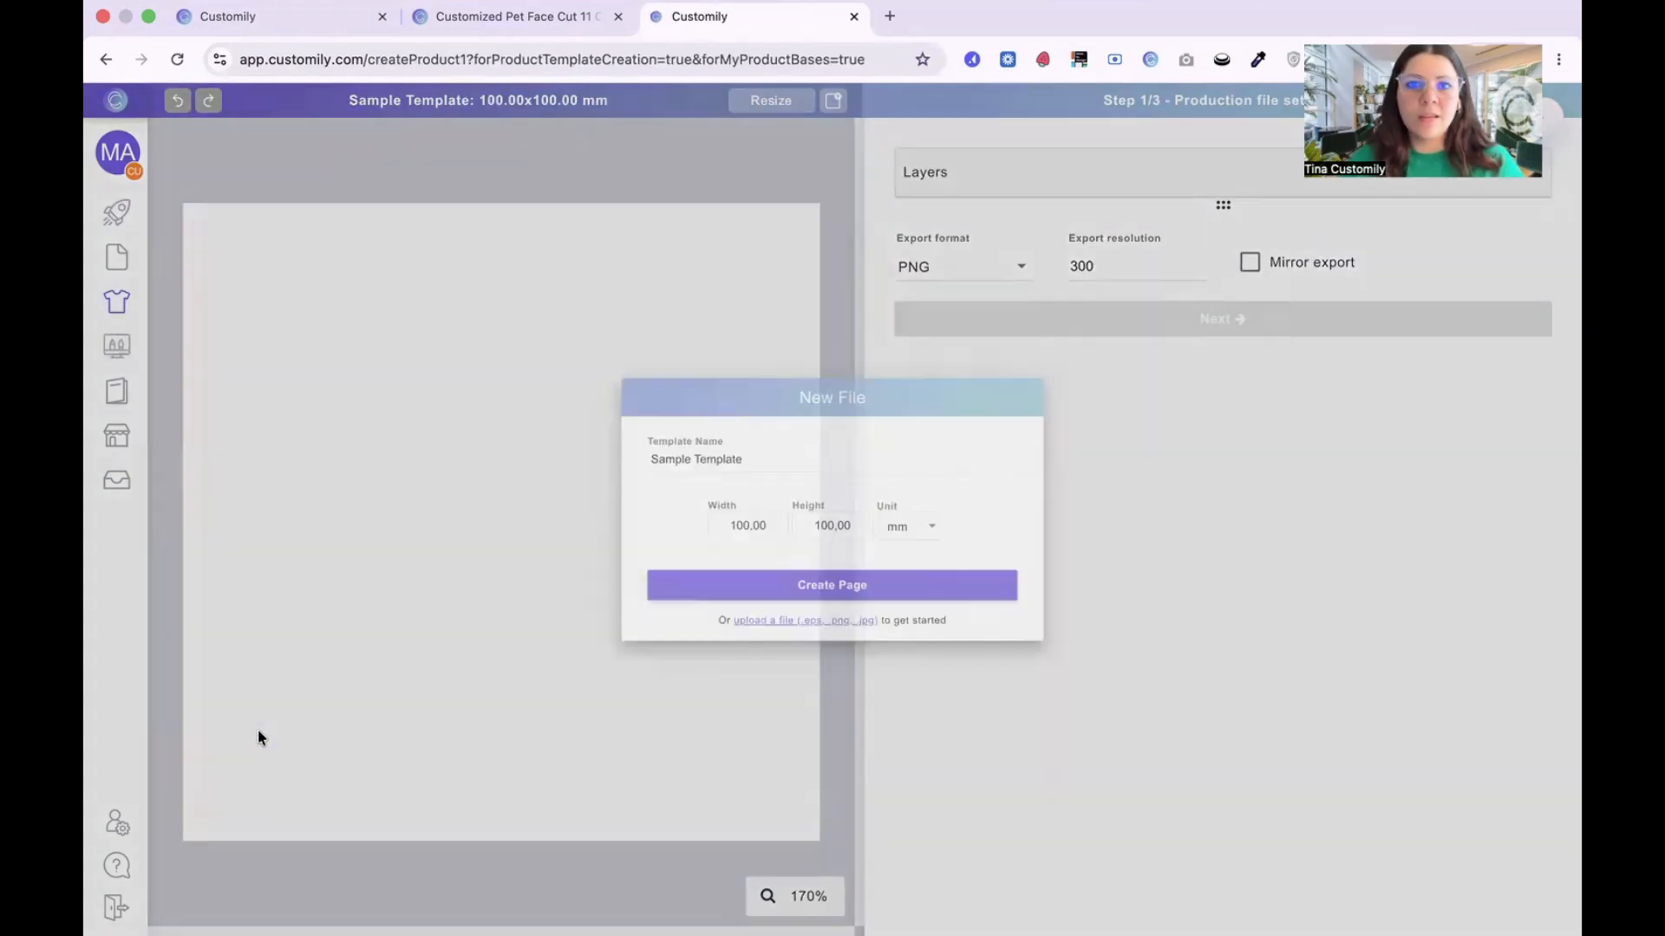
Step: Create the template page with the name Mug, a width of 215 mm and a height of 89 mm
triple_click(728, 451)
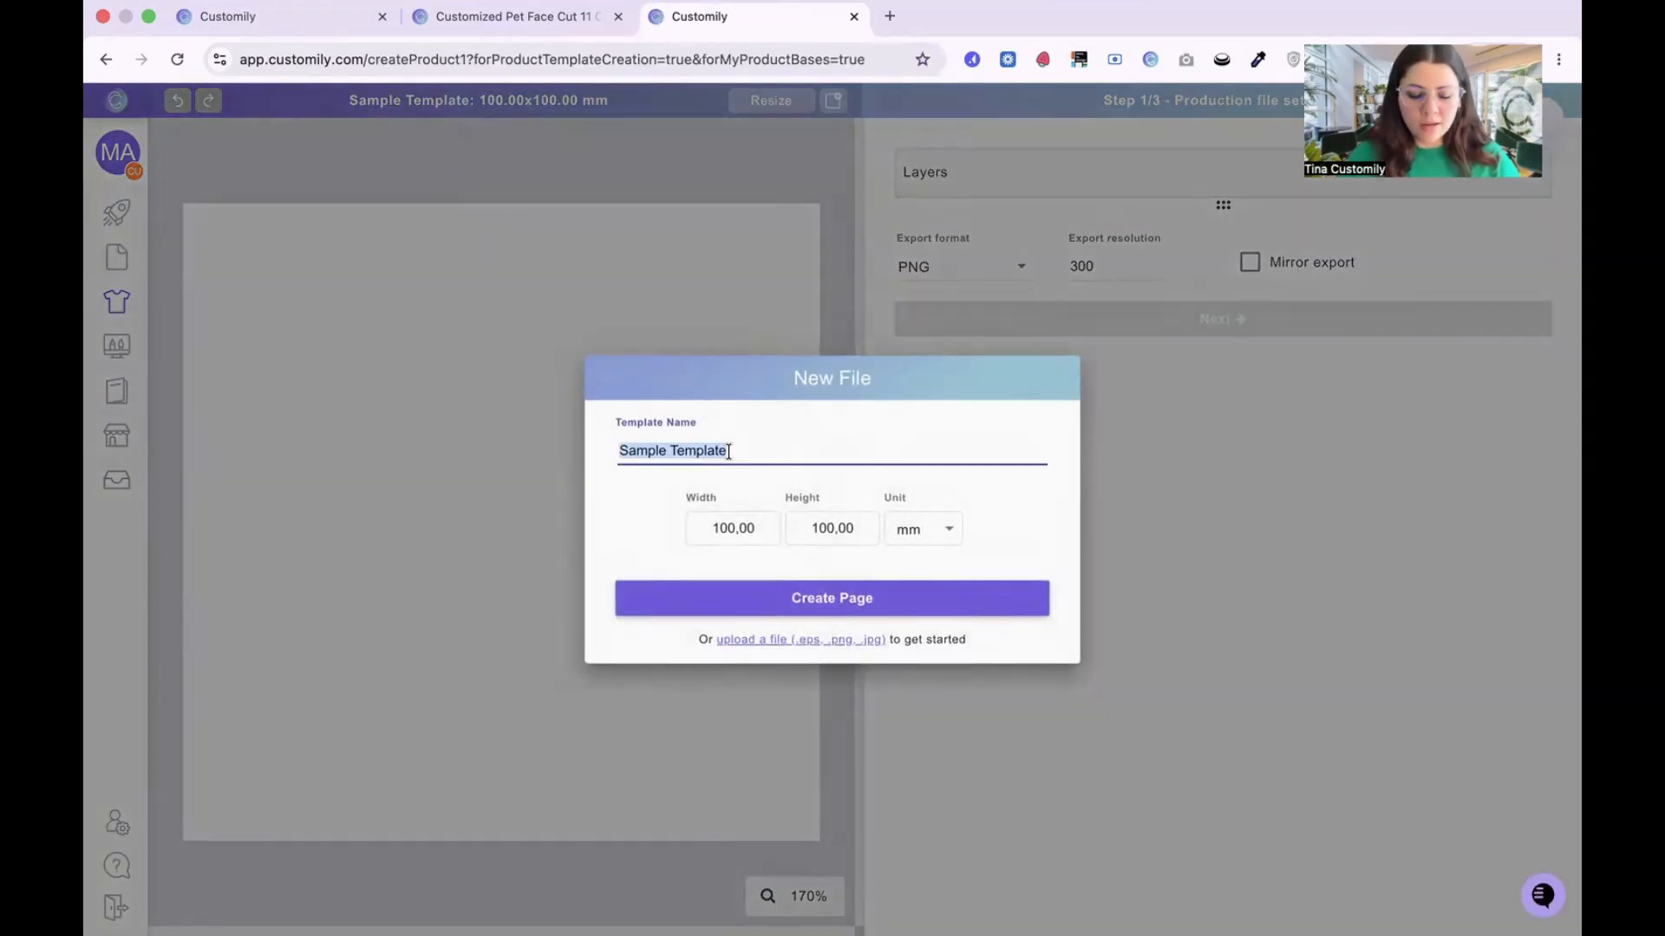
type("Mug")
double_click(720, 529)
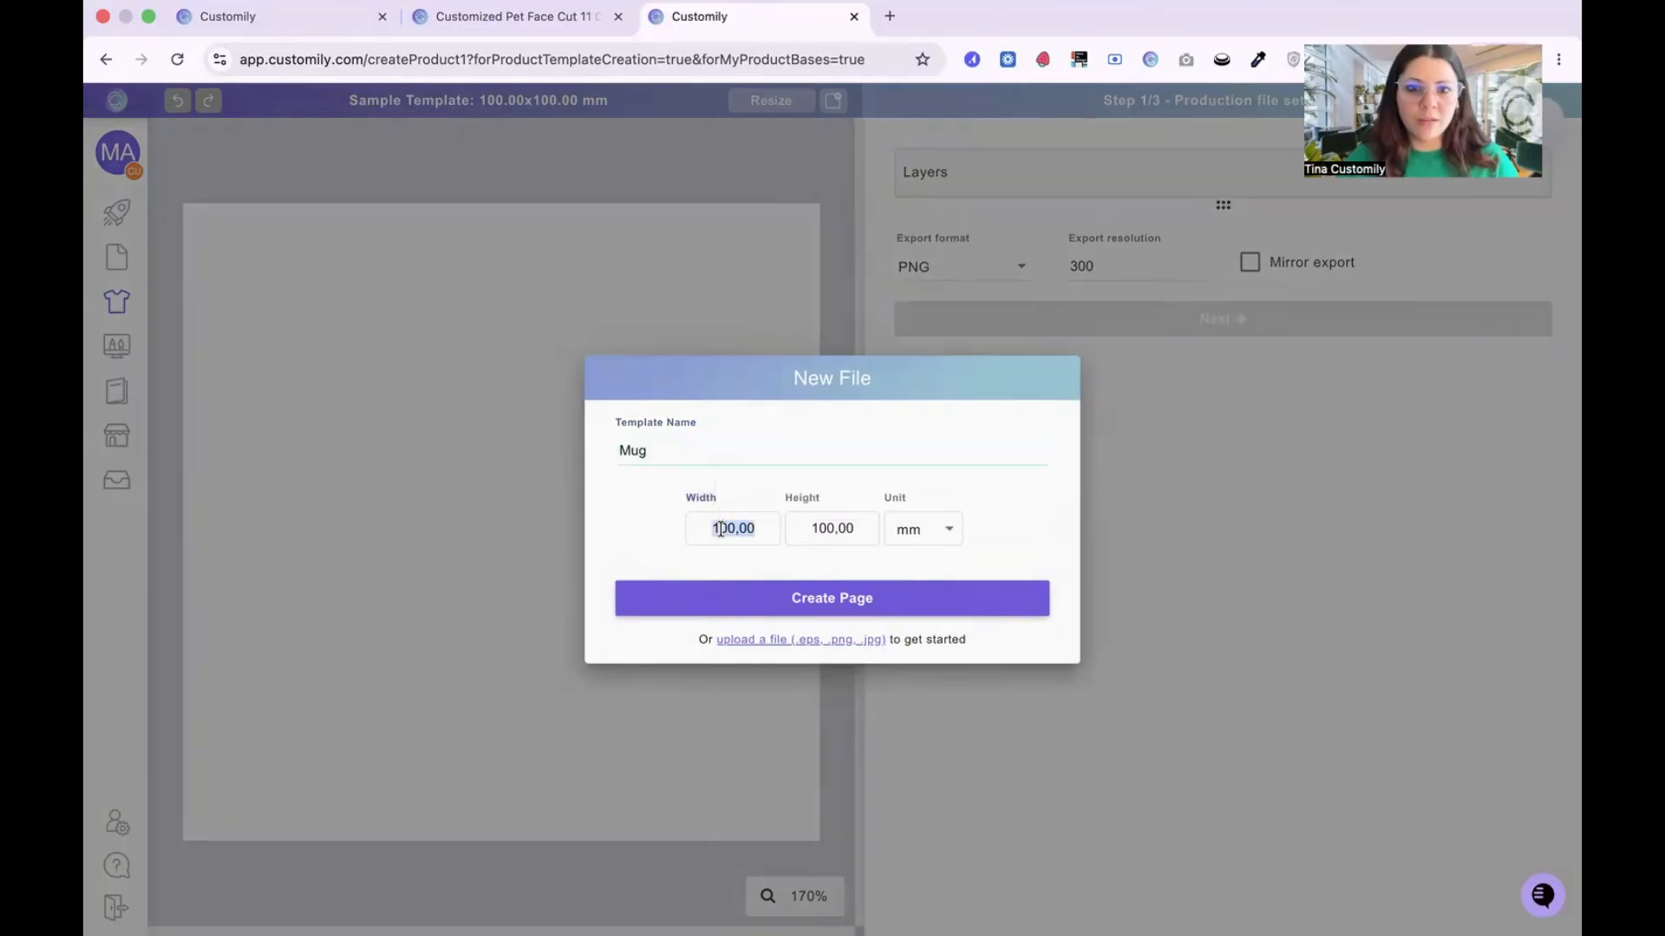
type("215")
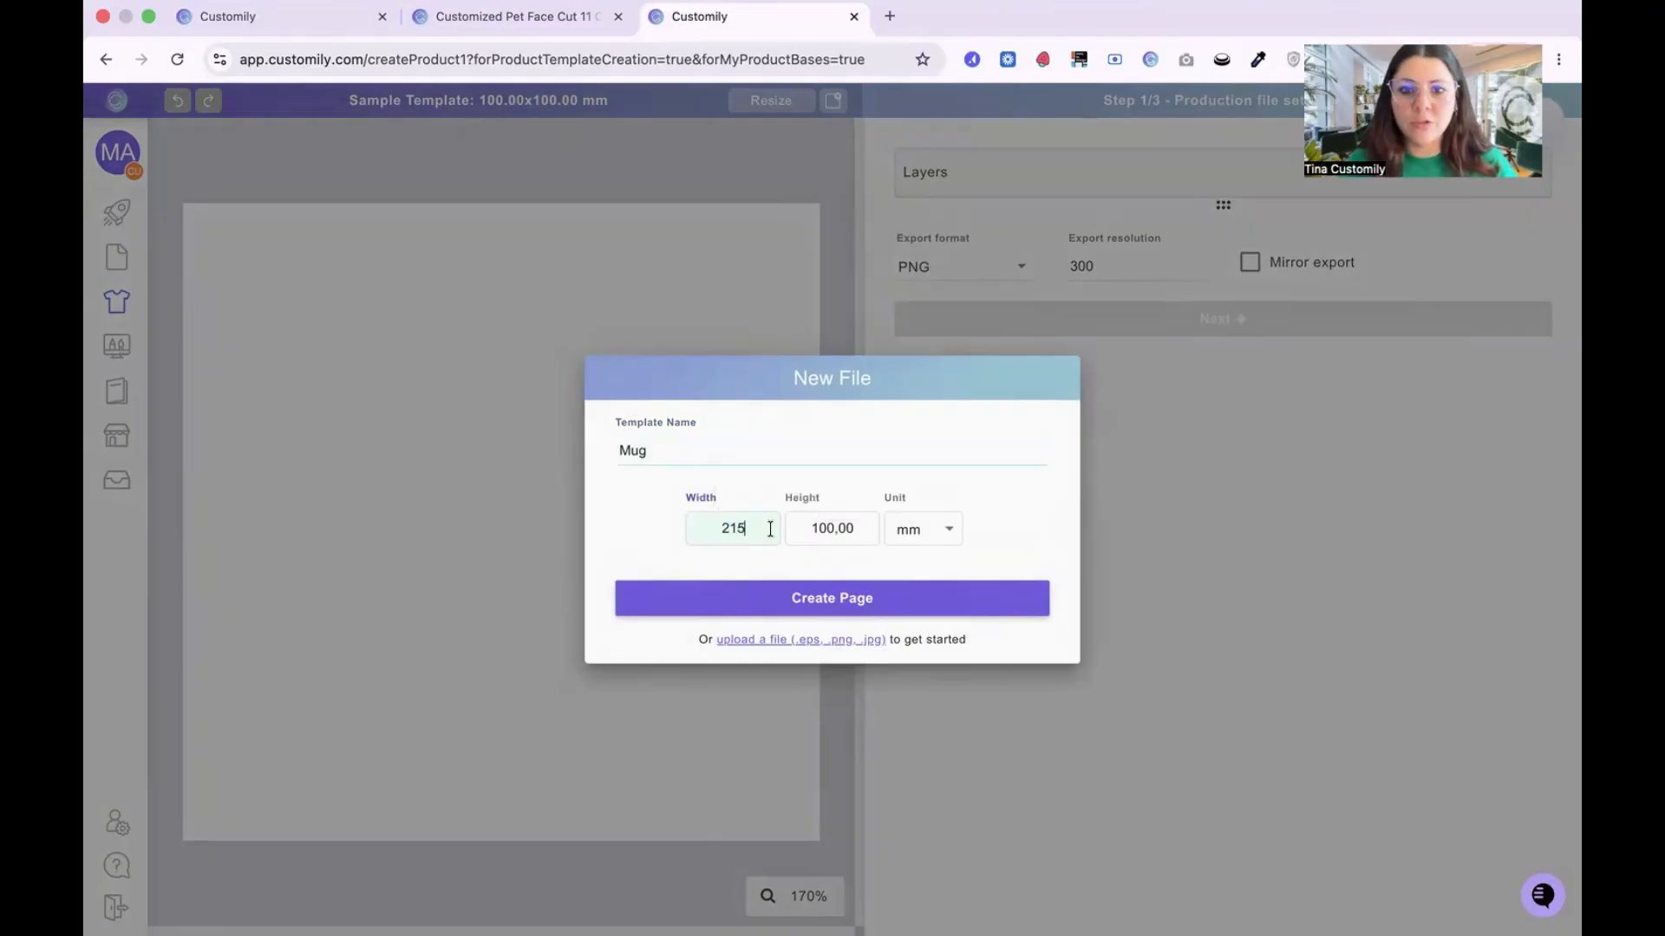
left_click(850, 526)
double_click(850, 526)
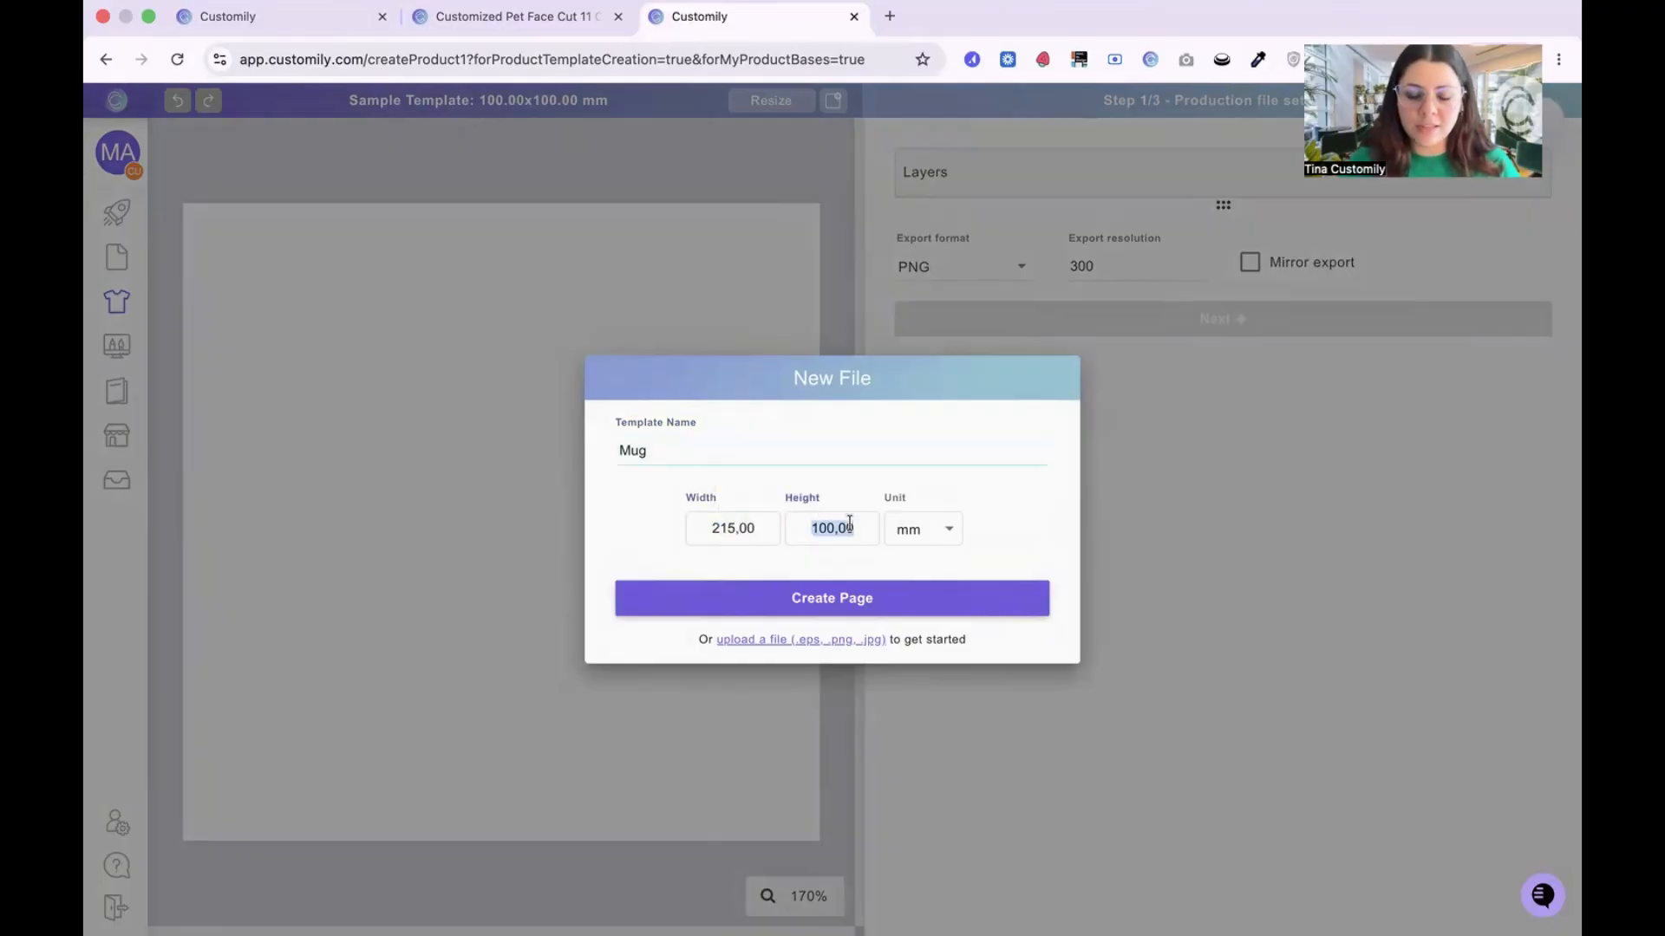
type("89")
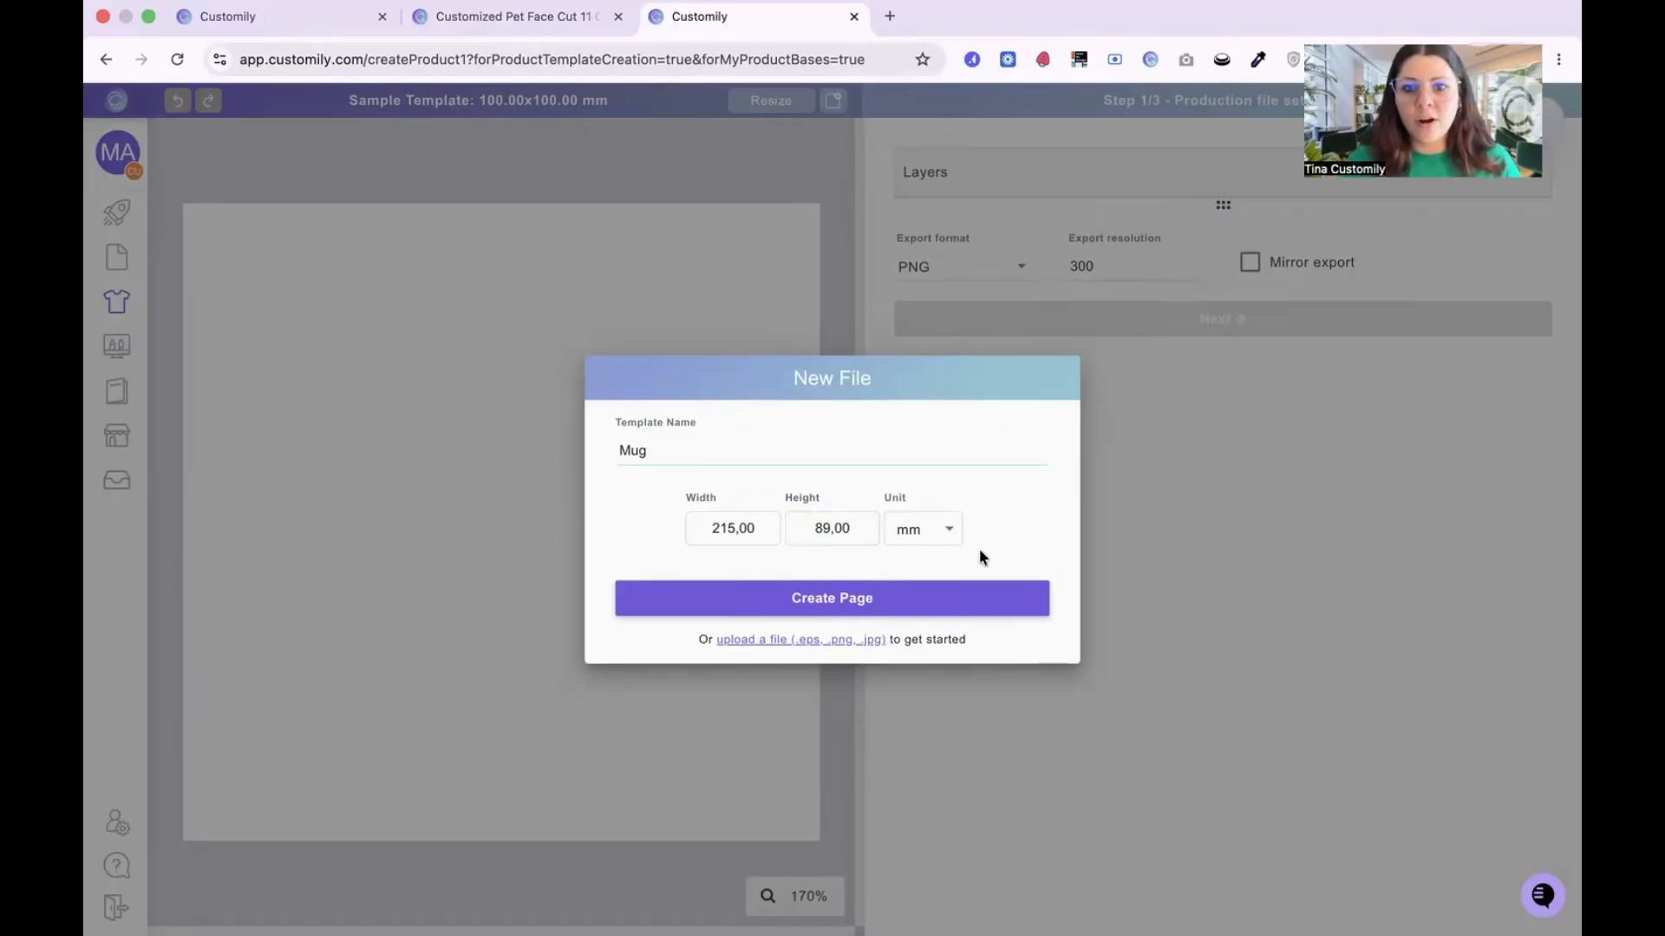
left_click(855, 598)
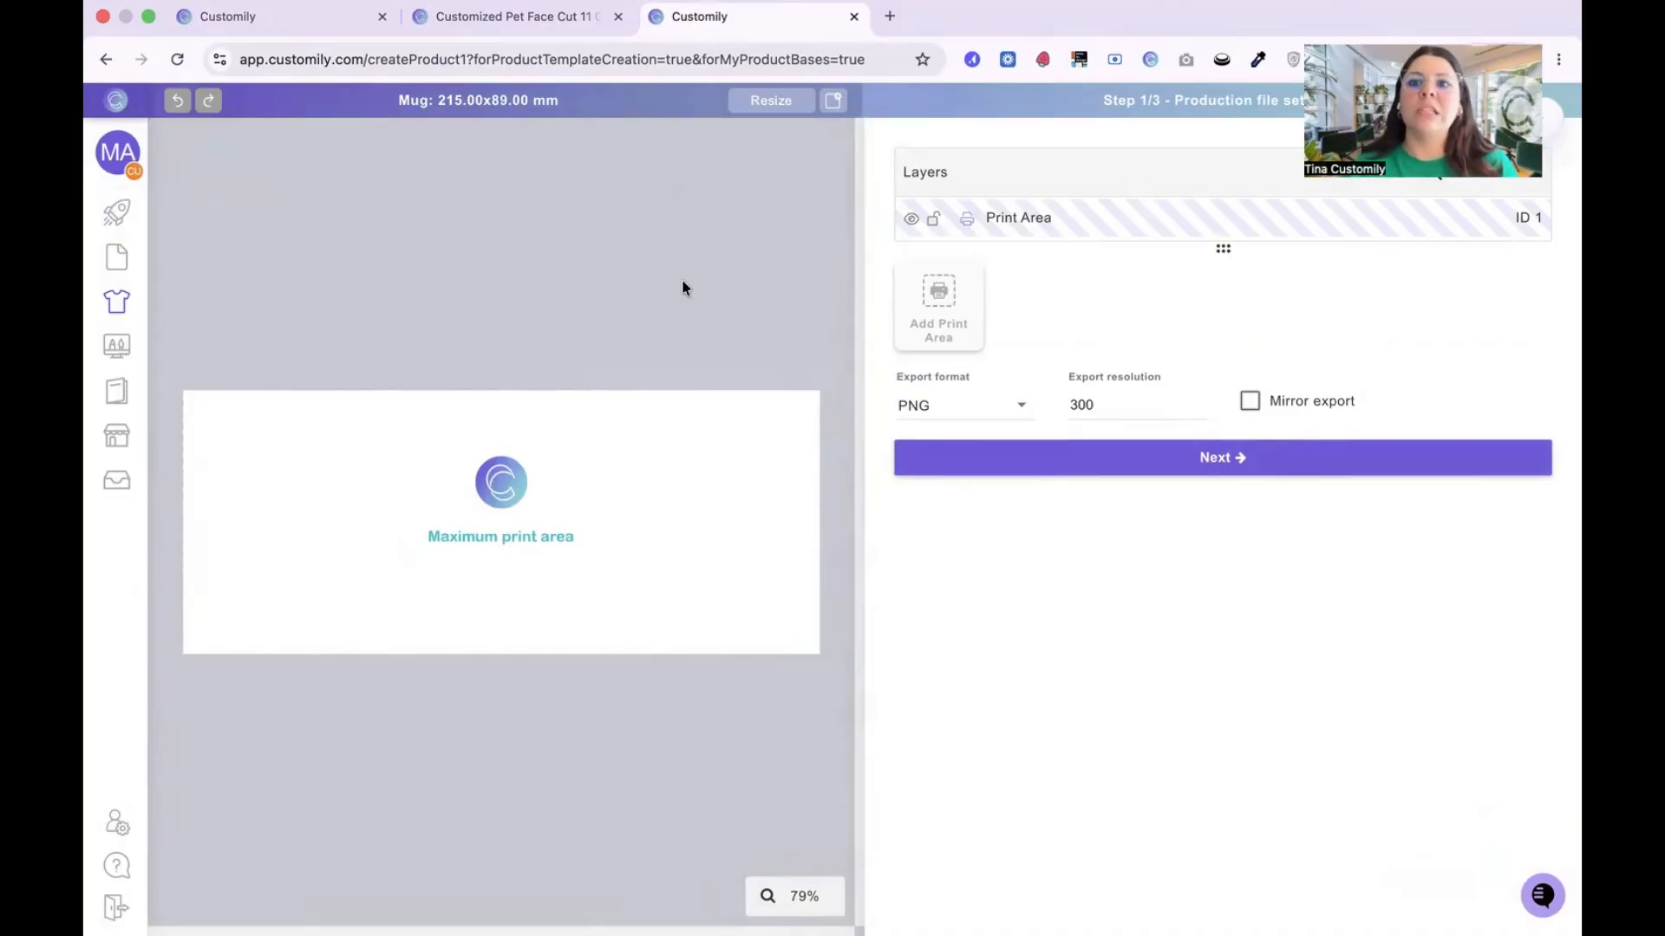
Step: Check the available export formats, keep PNG, and continue to the preview settings
left_click(959, 411)
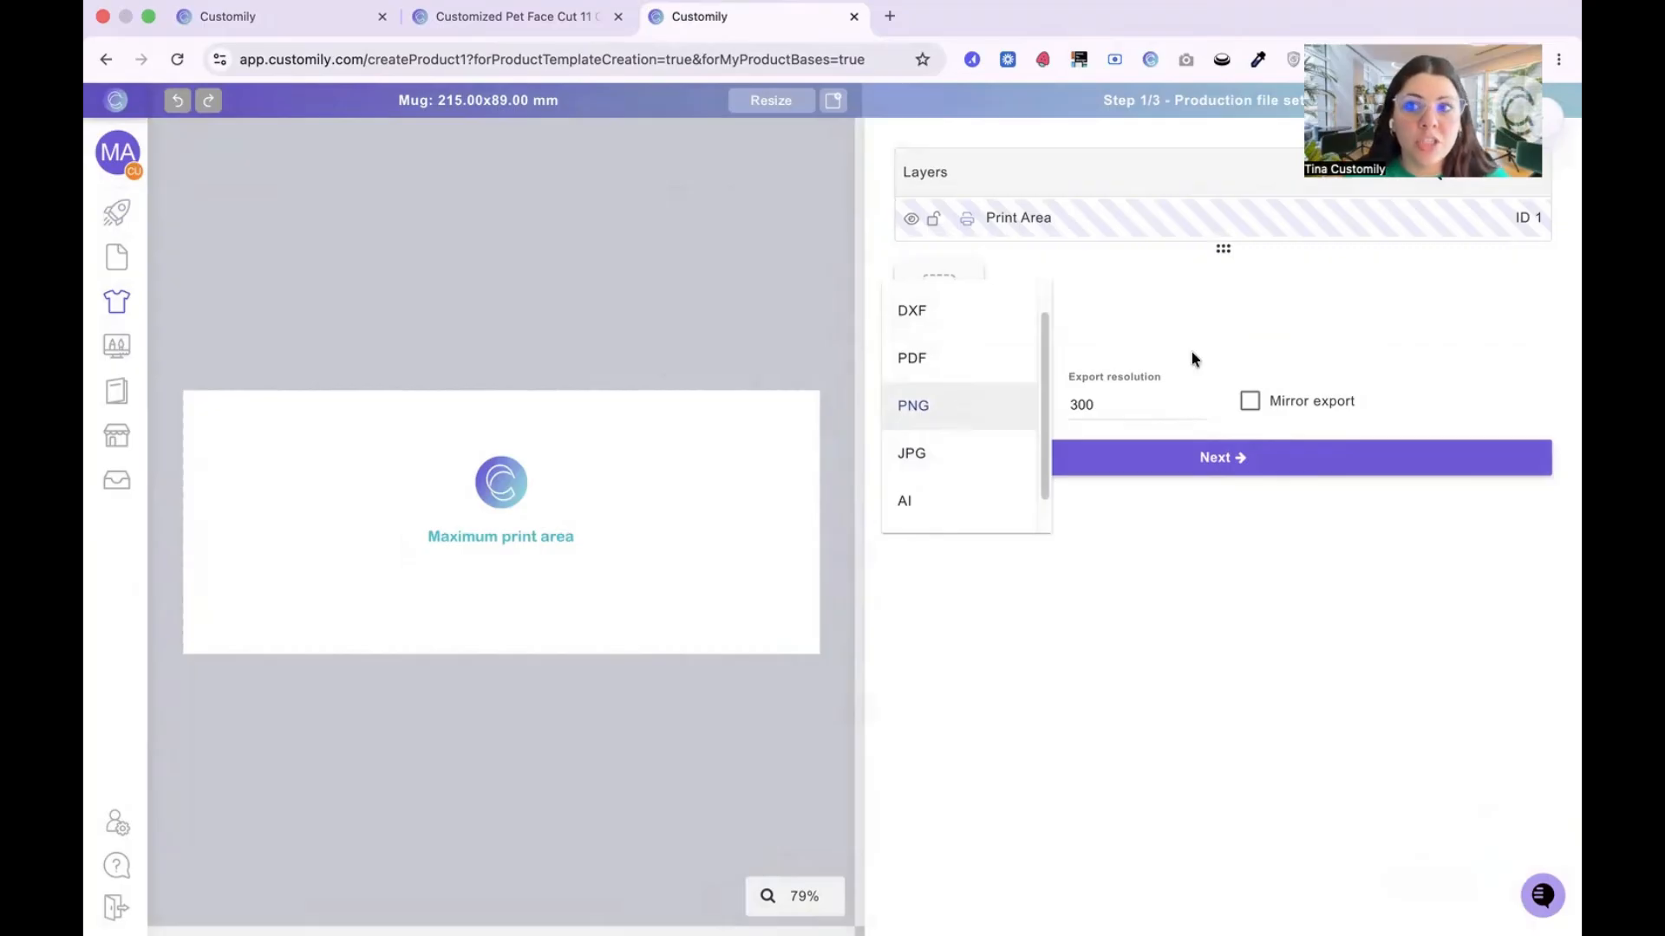
left_click(1000, 408)
left_click(1000, 408)
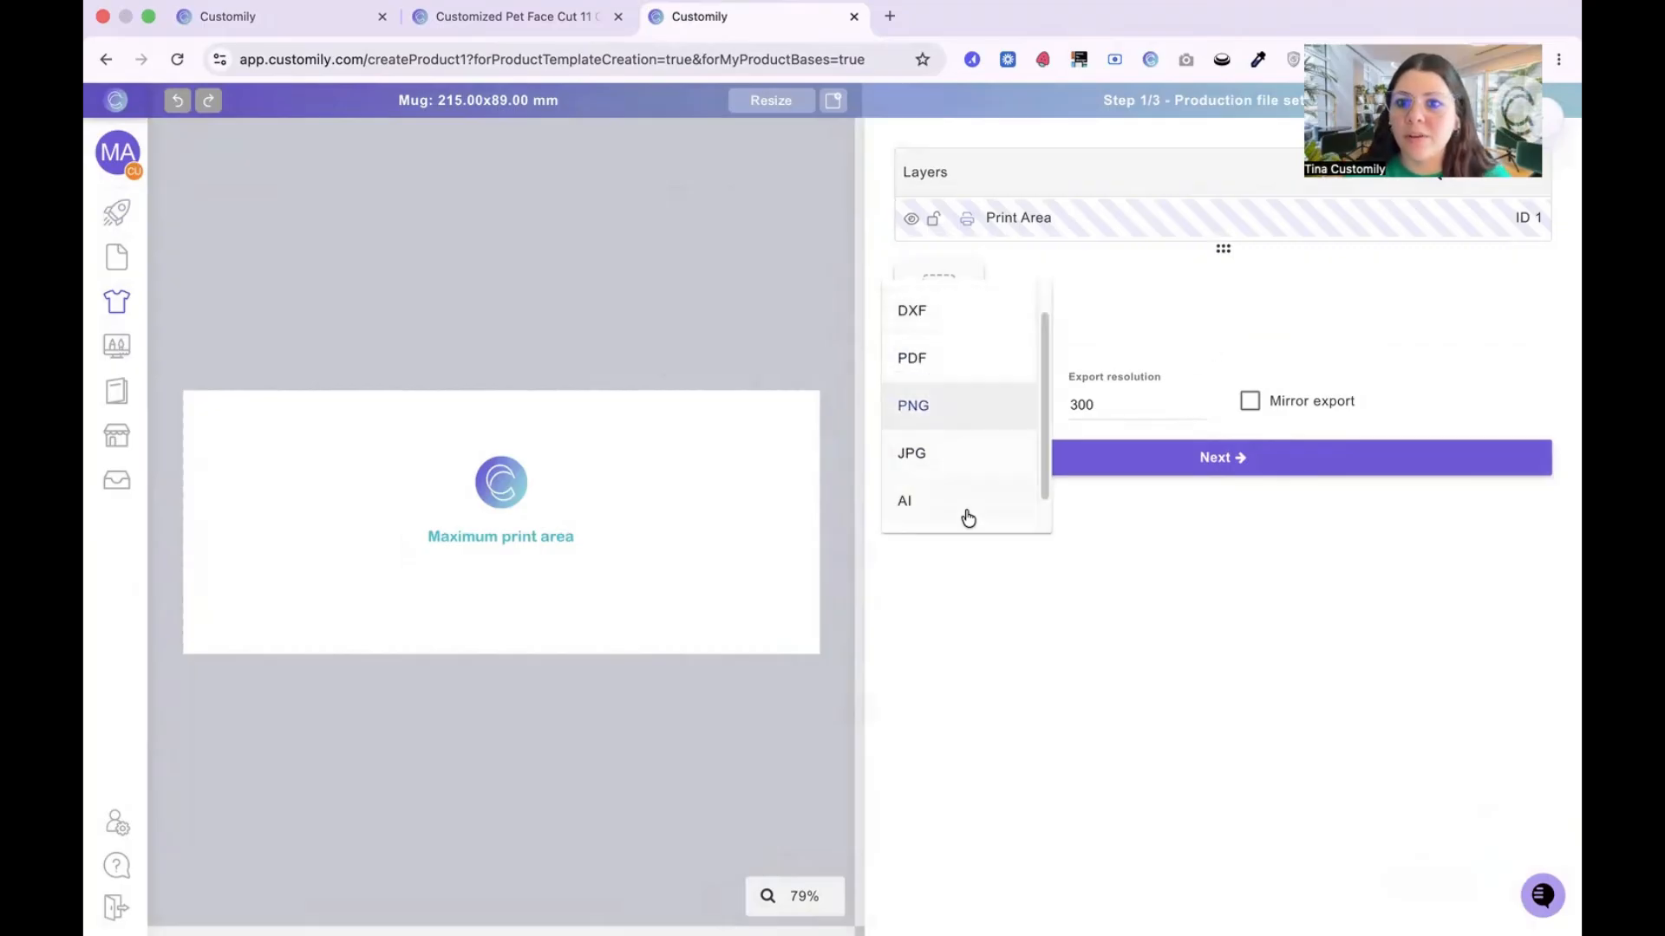
left_click(1222, 332)
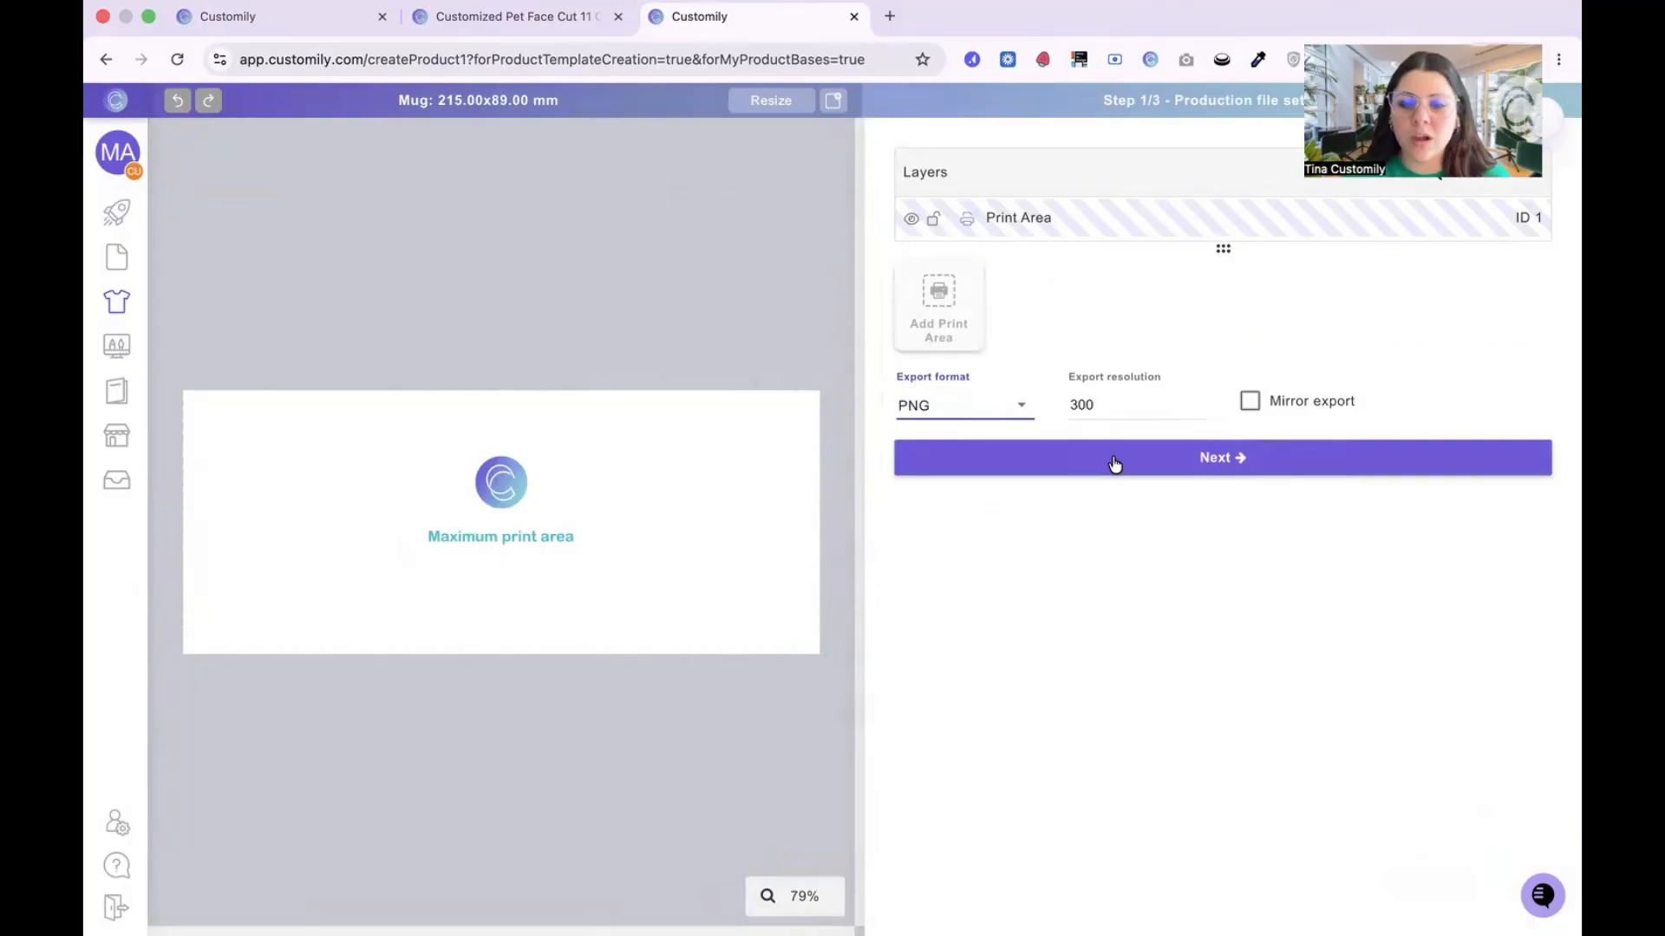
left_click(1245, 460)
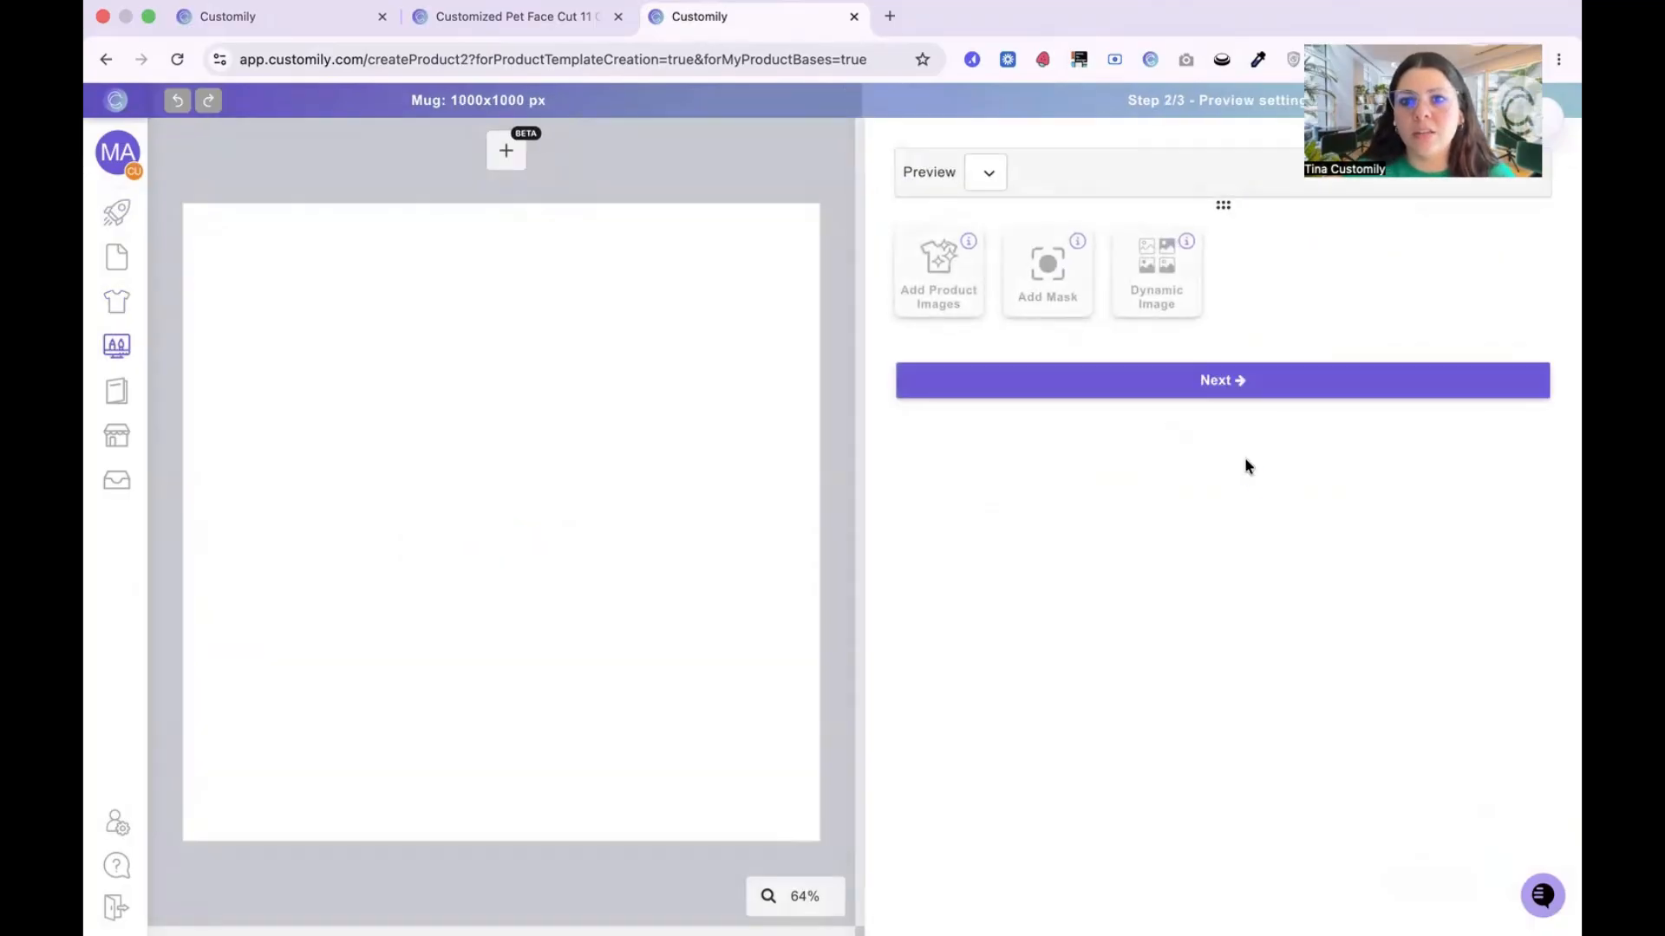
Step: Add full wrapped mug mockup.png from the POD Ninjas folder as the product image
left_click(960, 317)
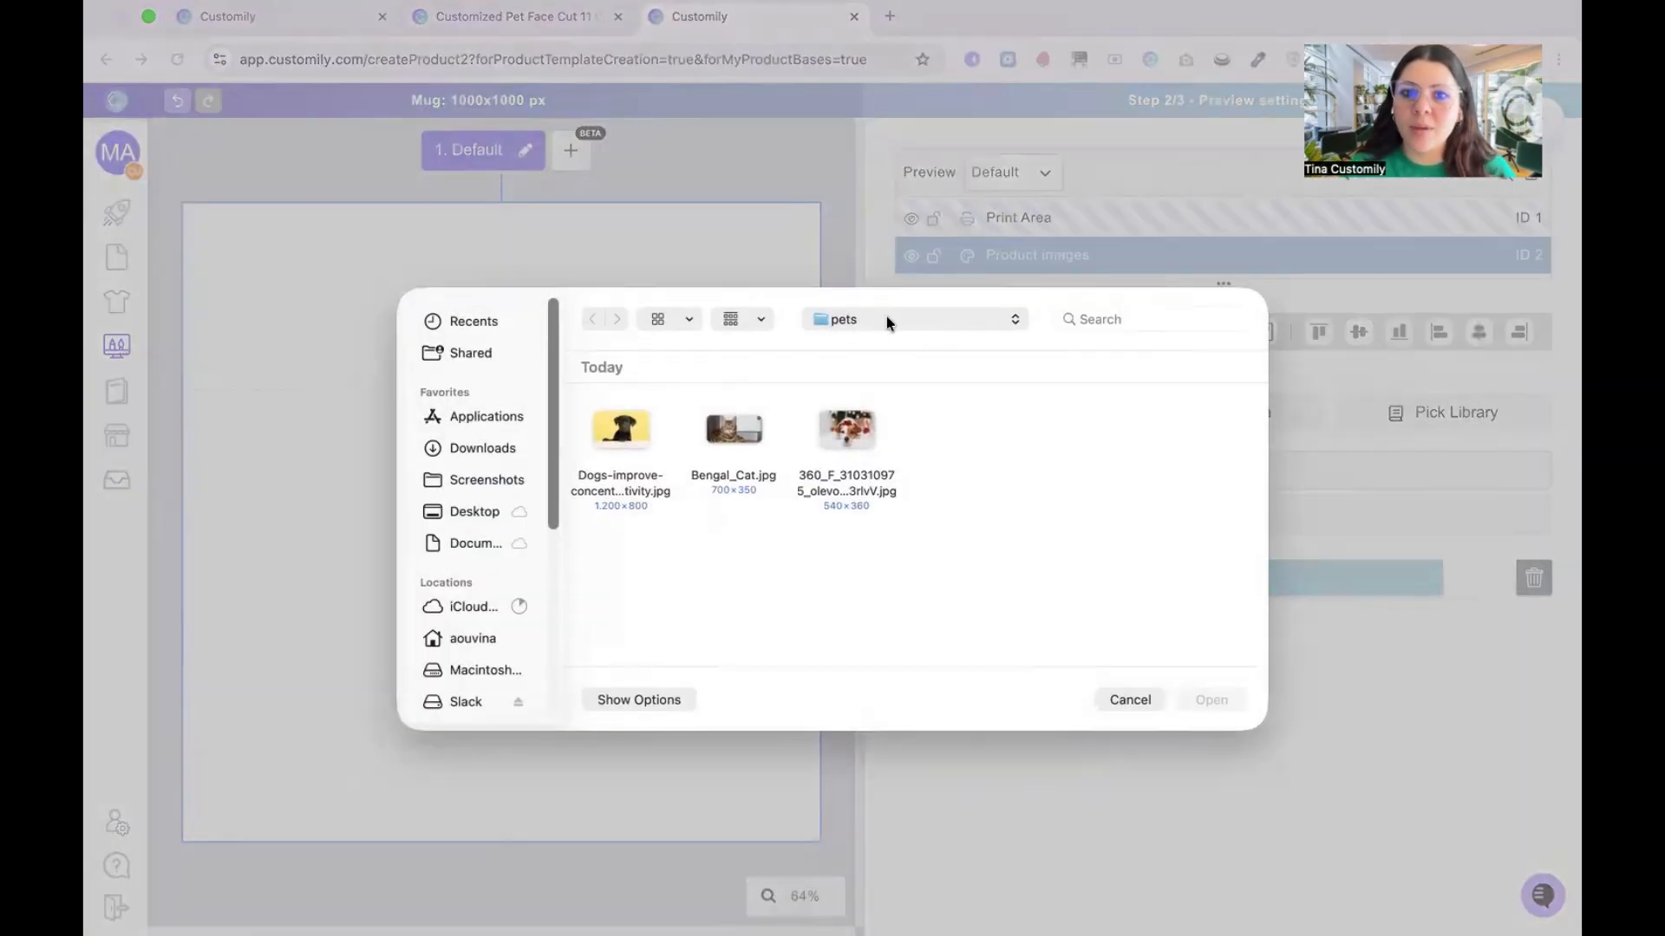
left_click(886, 319)
left_click(868, 344)
left_click(977, 488)
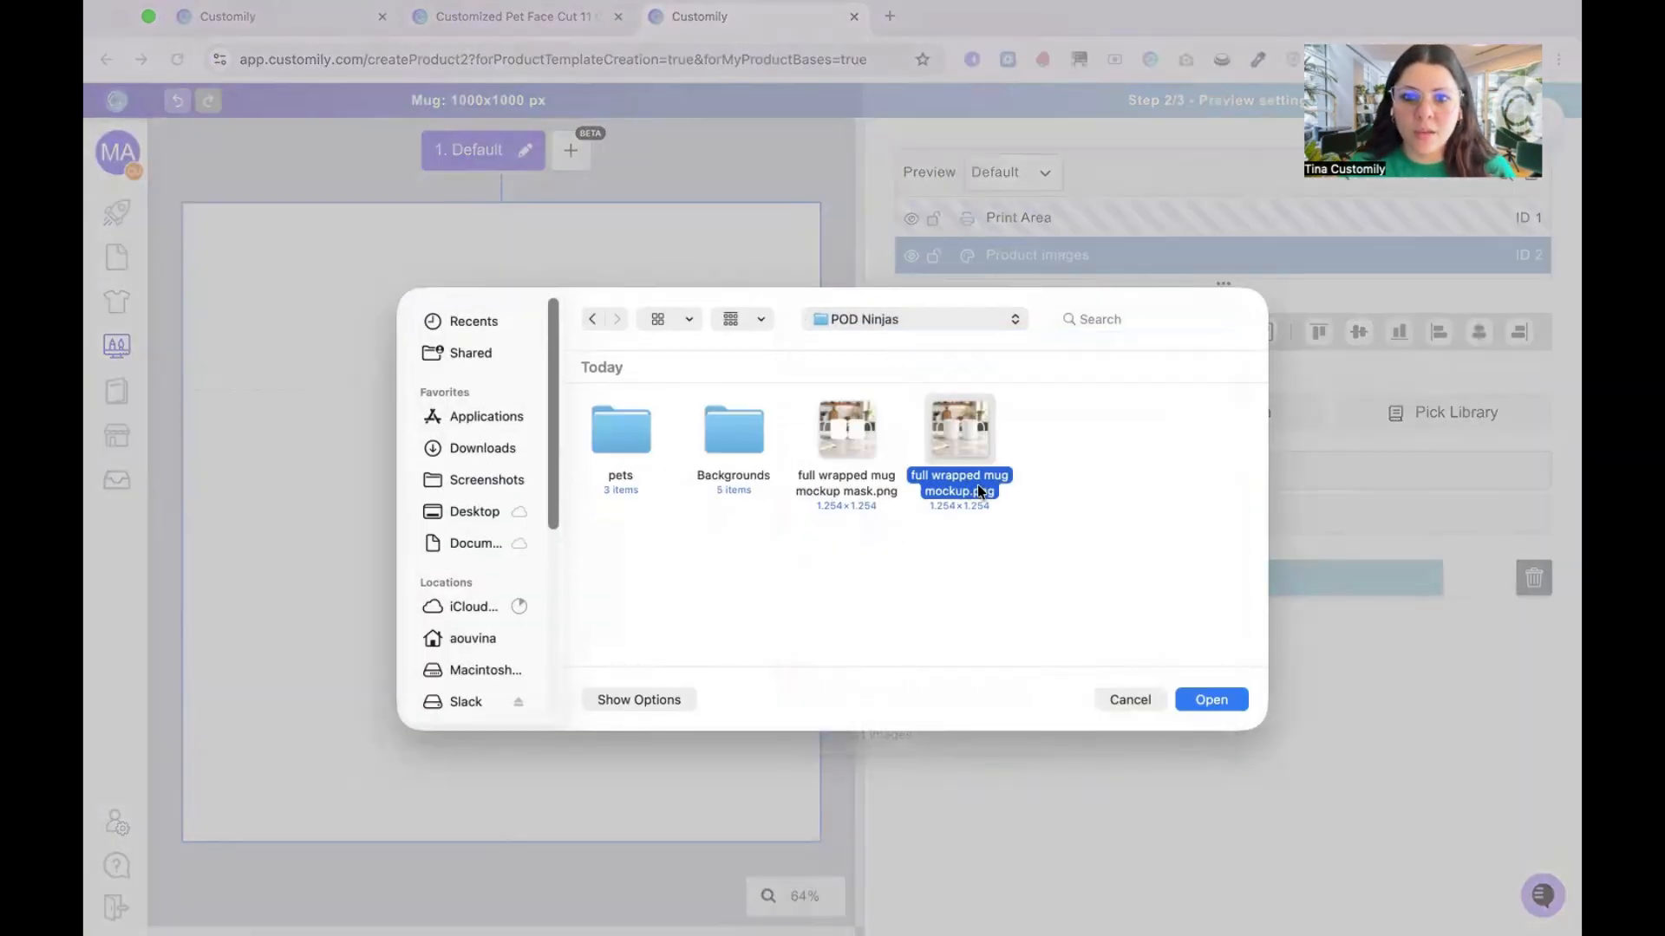
left_click(1211, 699)
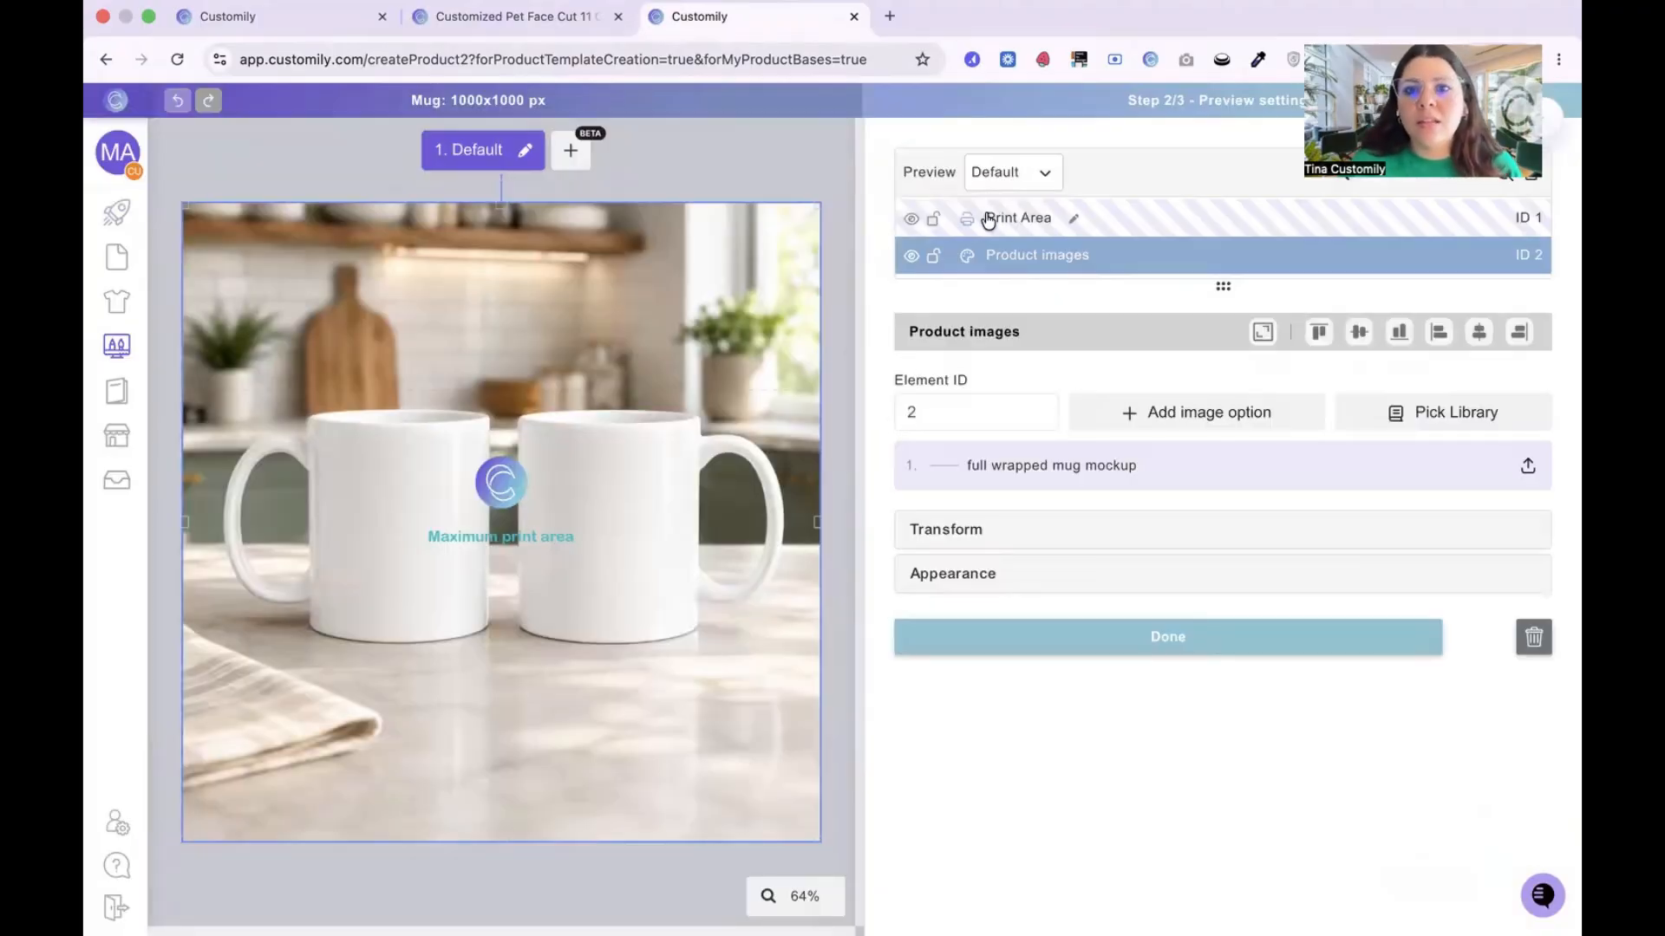
left_click(831, 294)
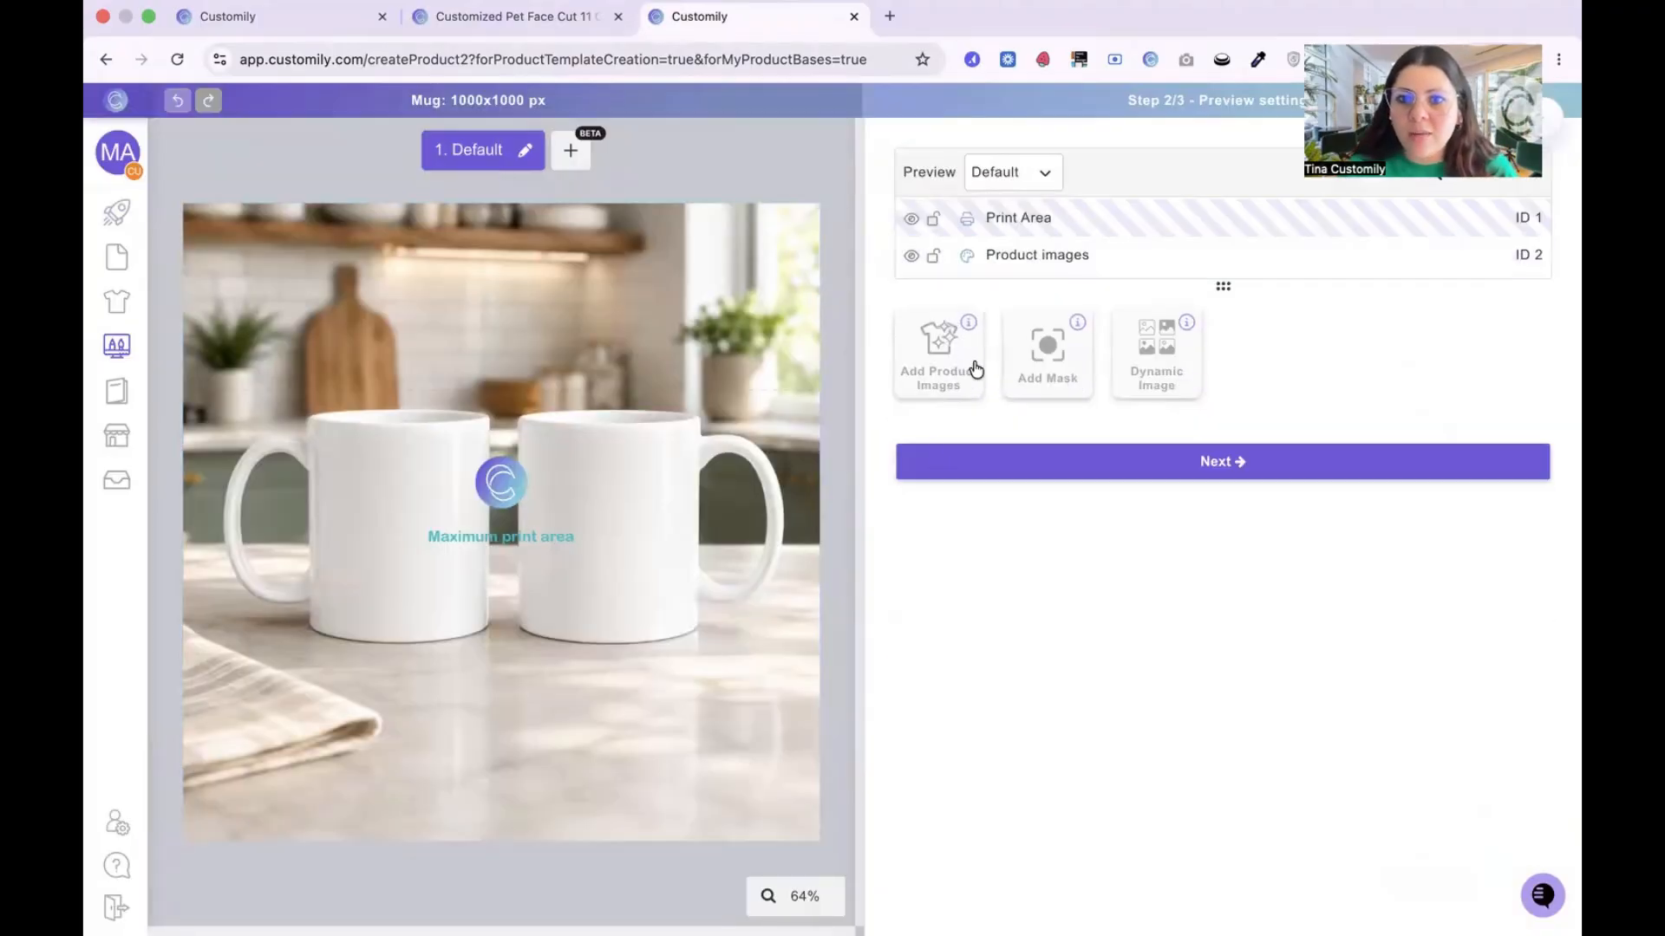
Step: Add a mask using full wrapped mug mockup mask.png and expand it to fill the whole canvas
left_click(1049, 378)
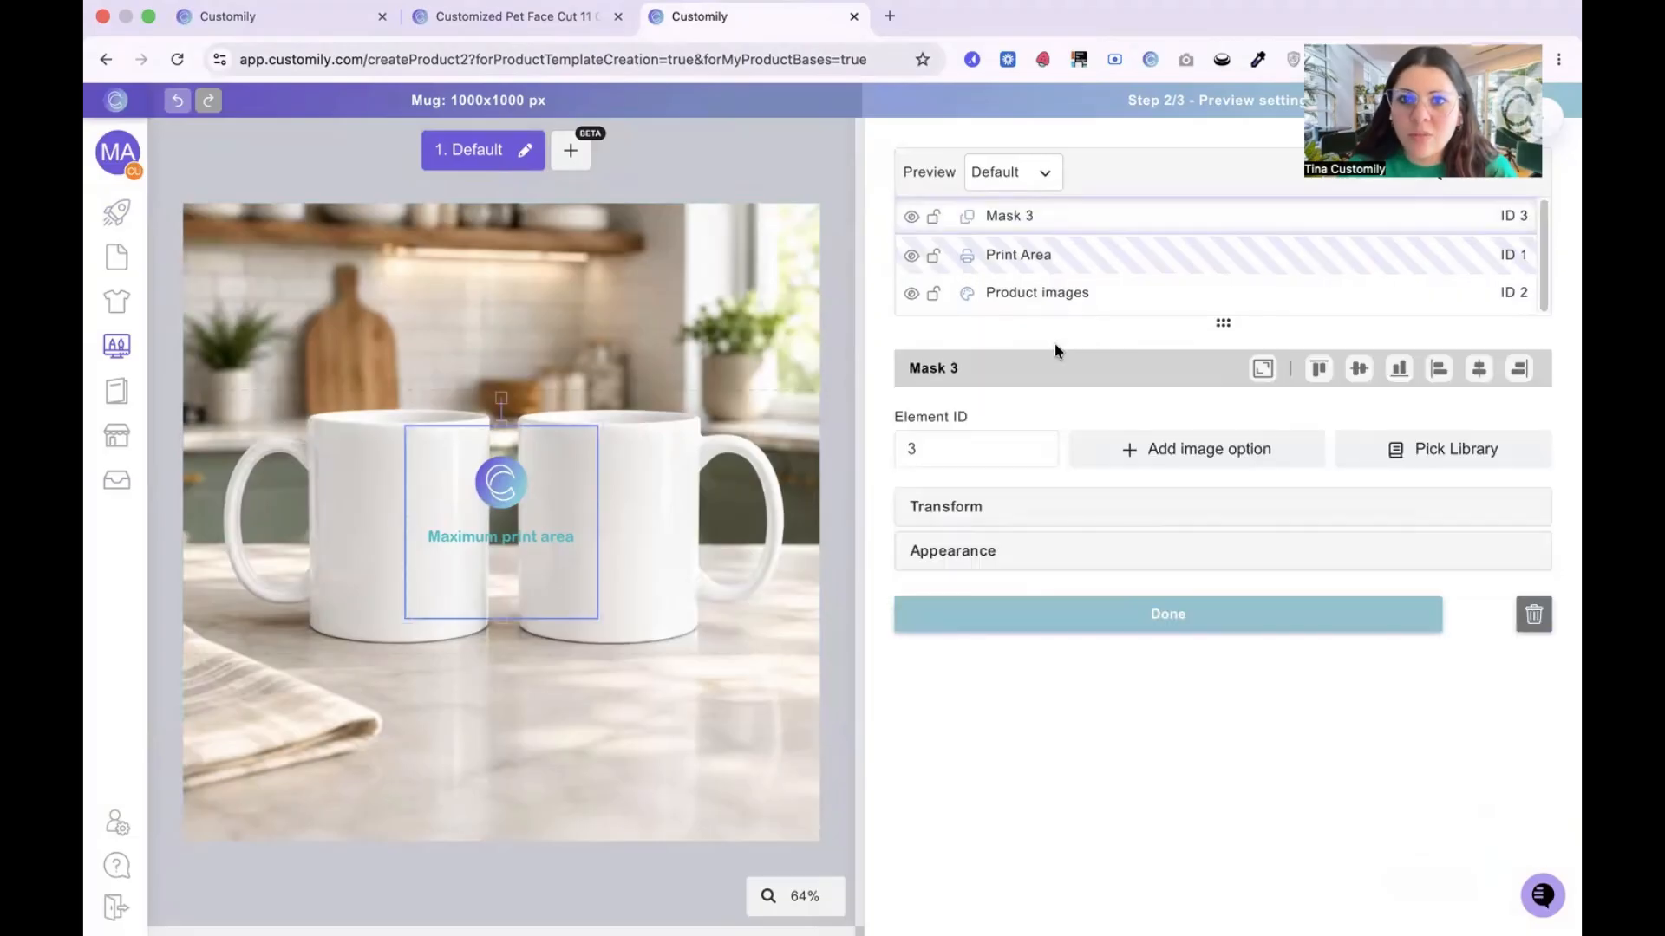
left_click(1207, 453)
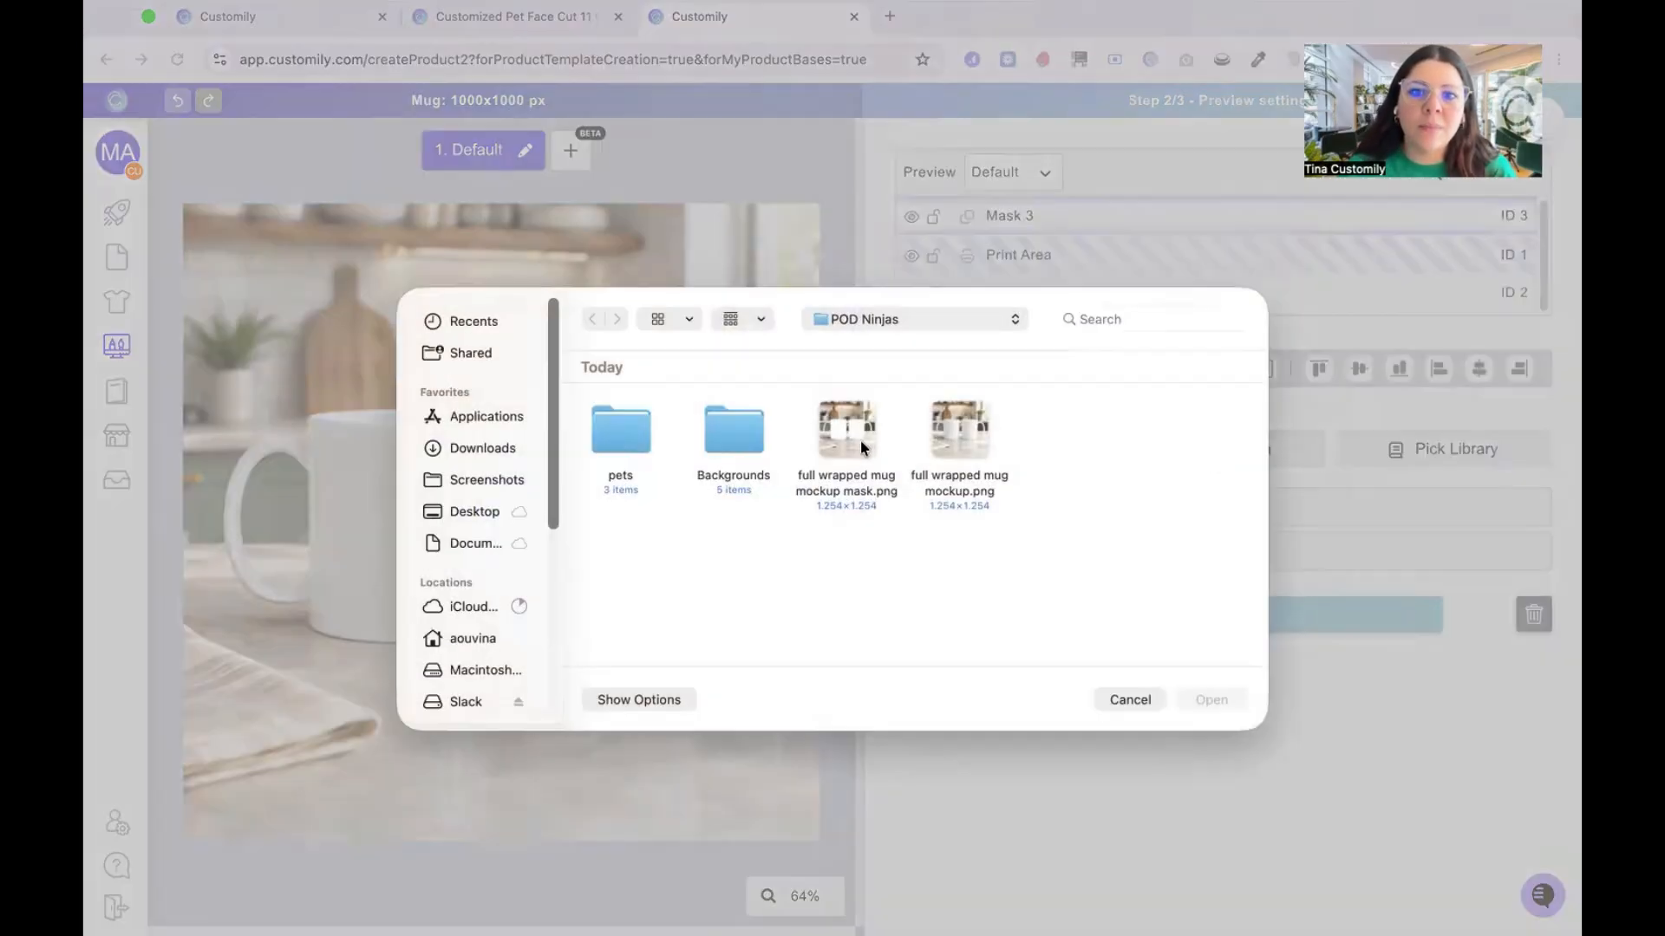
left_click(863, 418)
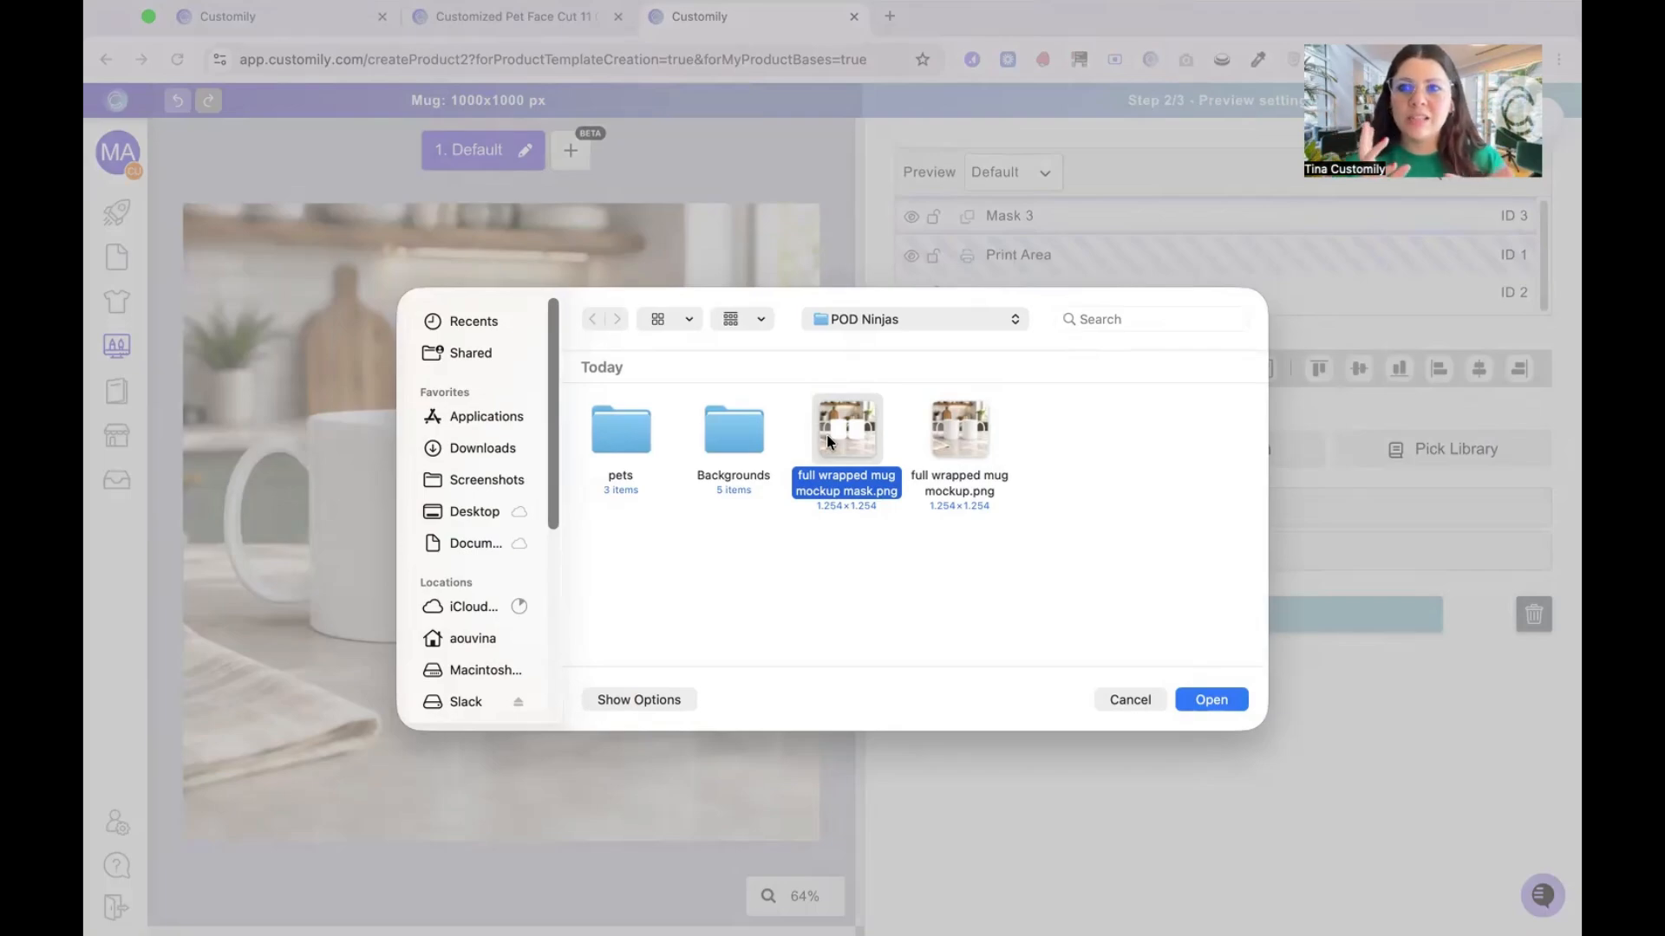
left_click(1209, 699)
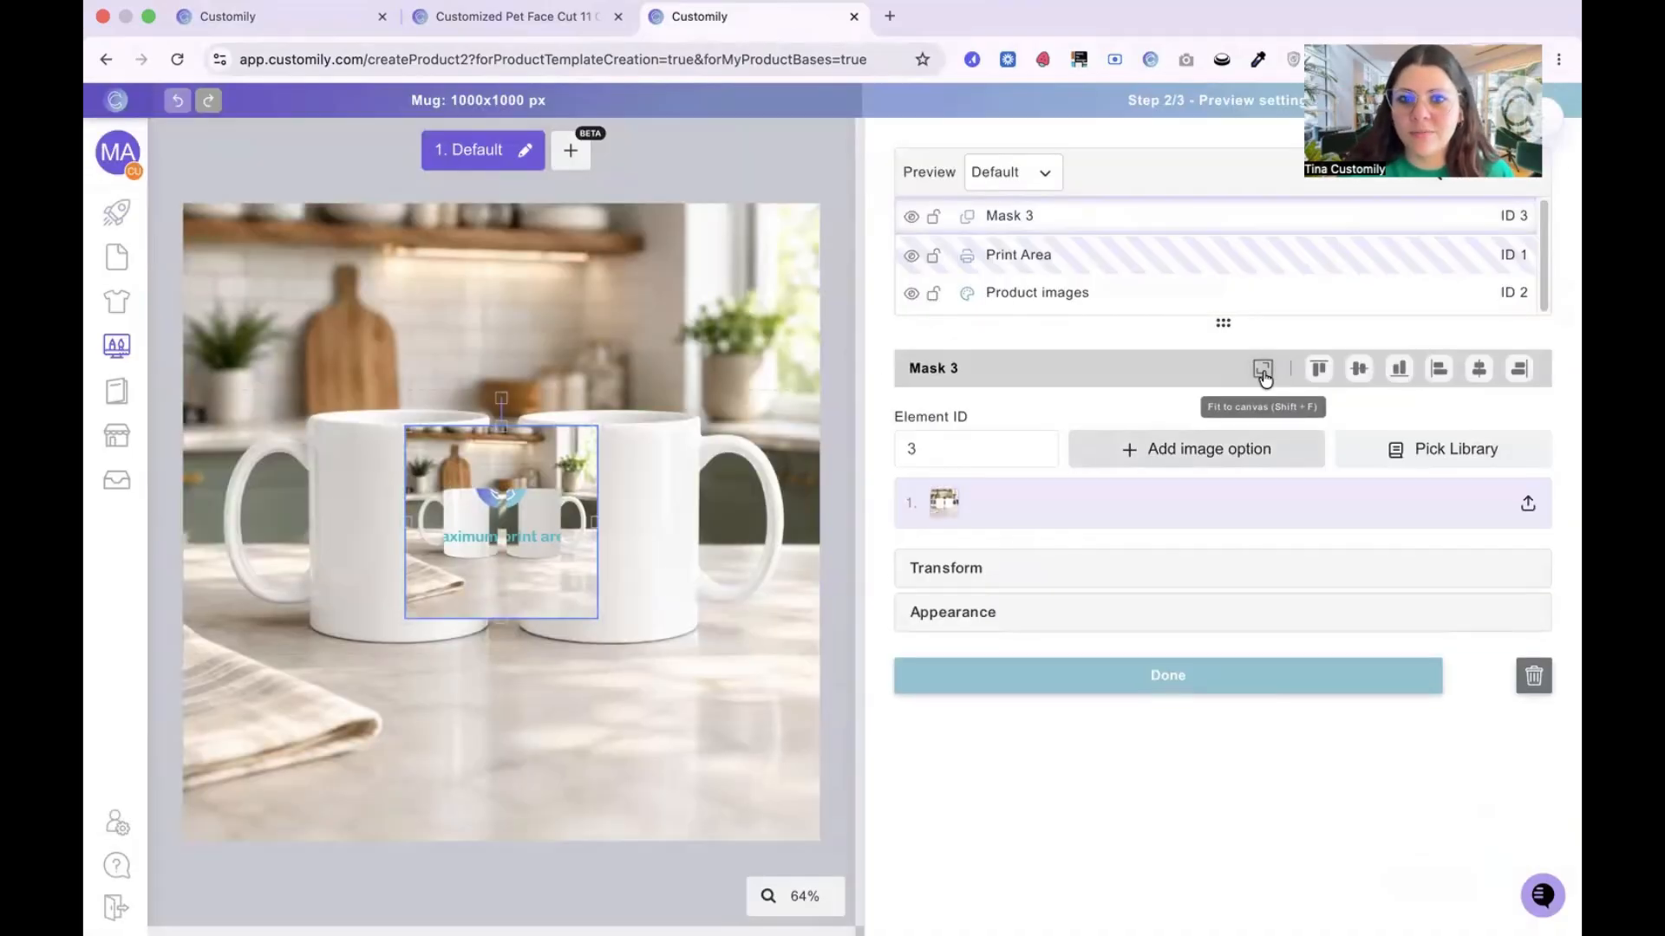
left_click(1262, 369)
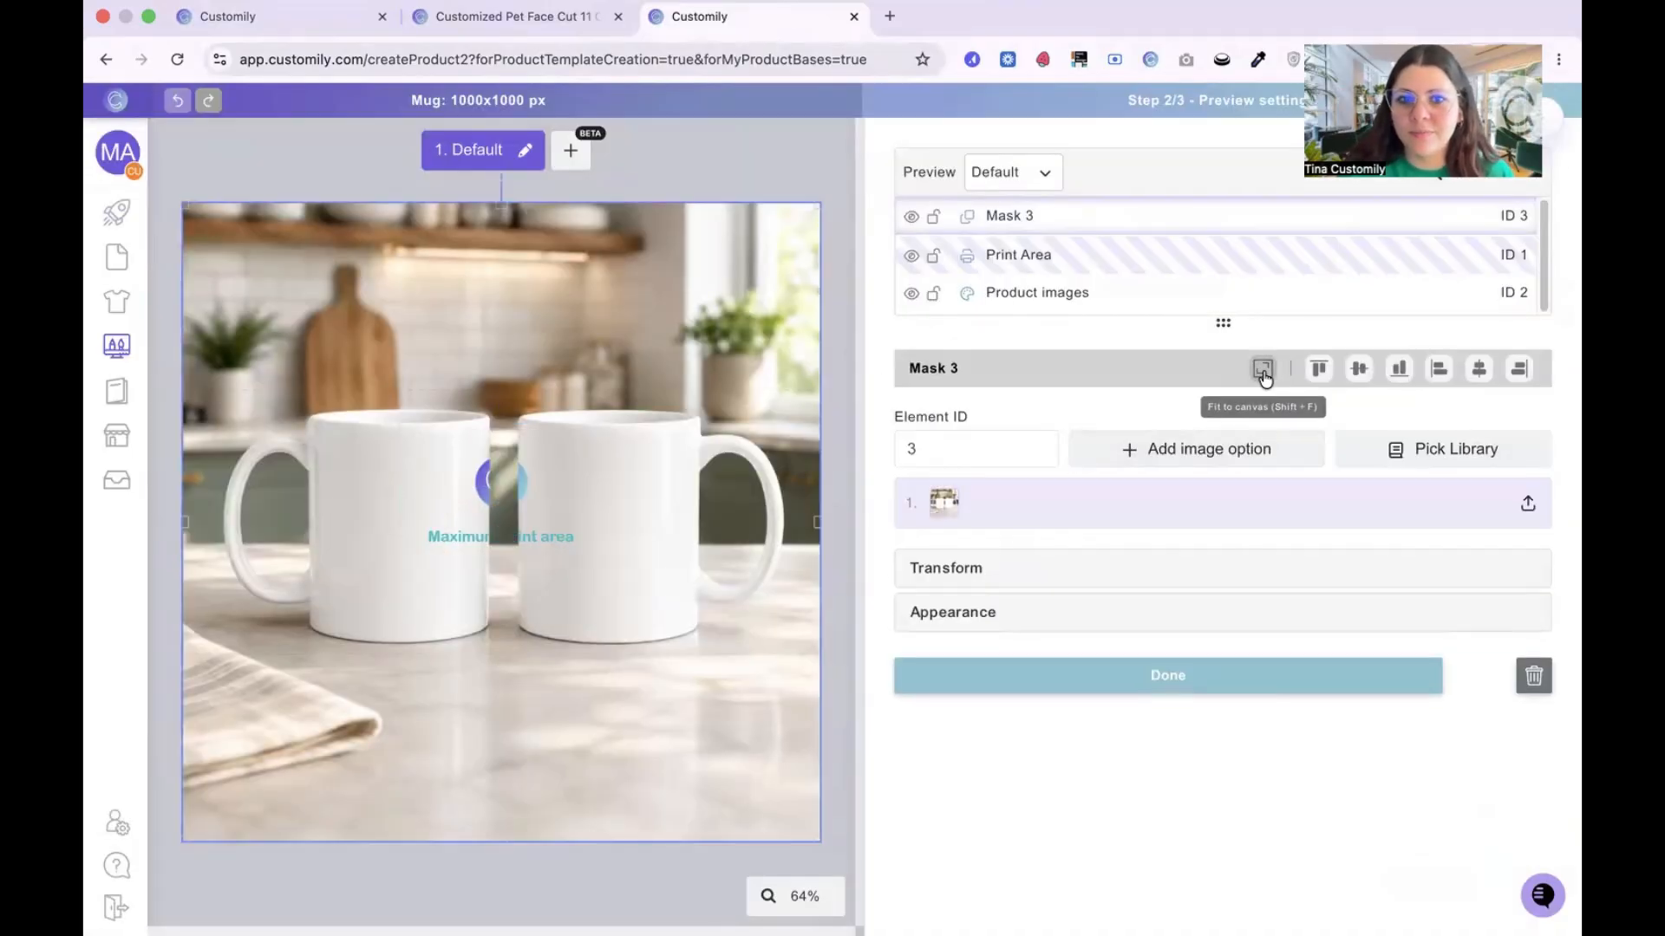
Step: Scale down the print area over the mugs and lock the mask and product image layers
left_click(1027, 272)
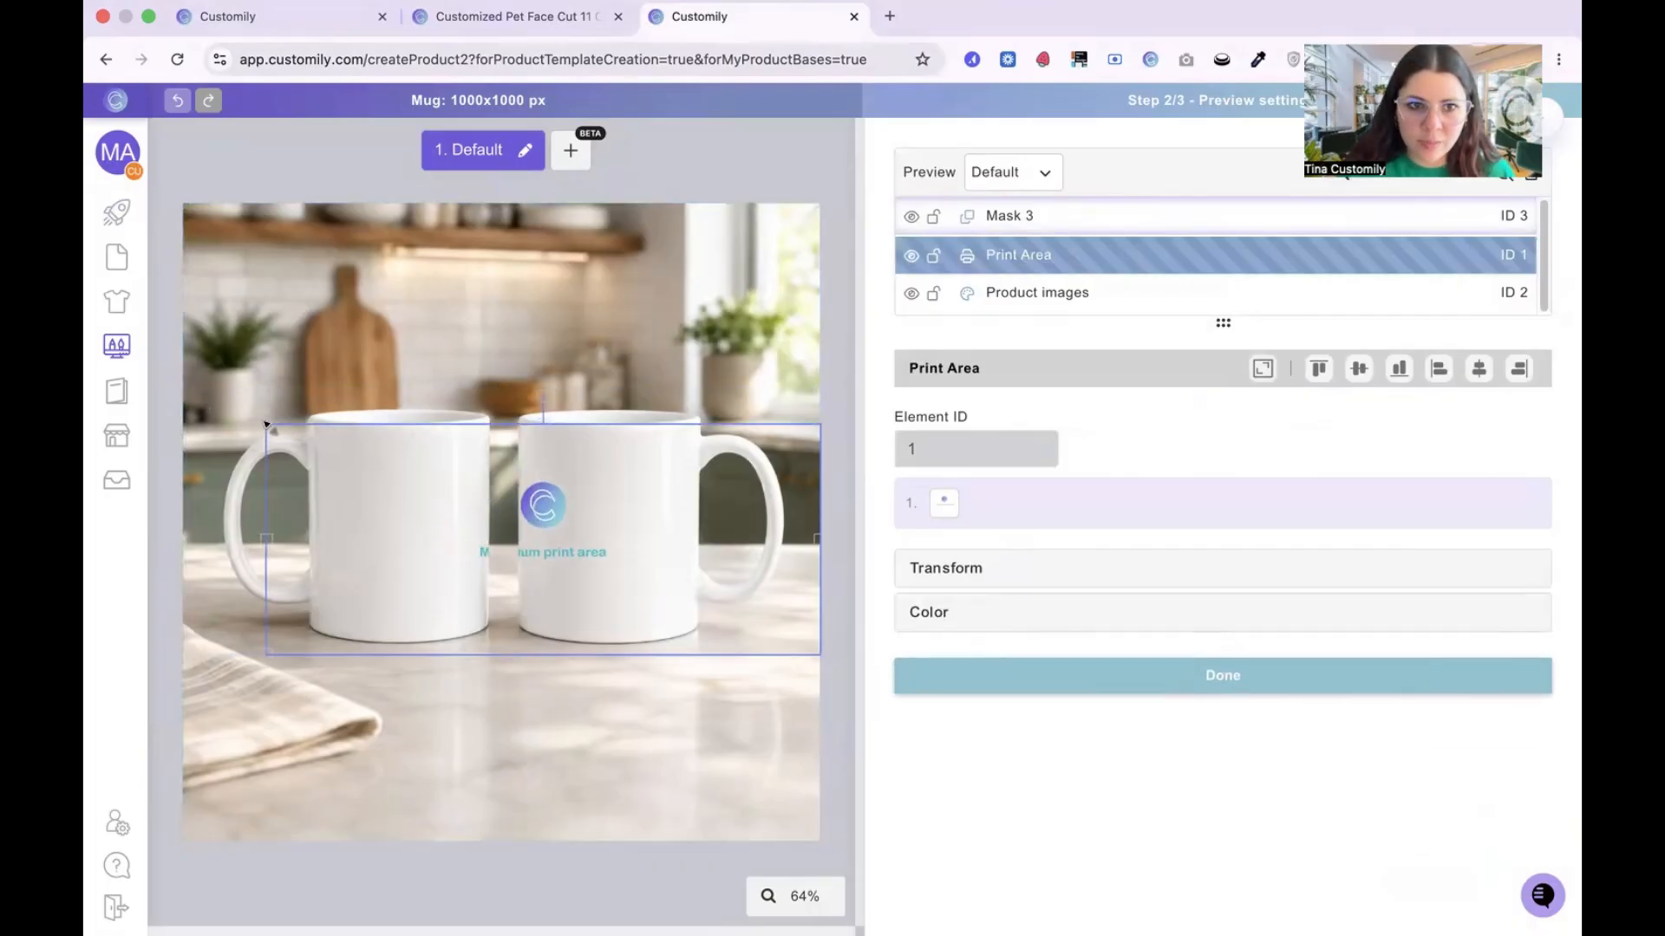
left_click_drag(267, 425, 295, 435)
left_click(456, 521)
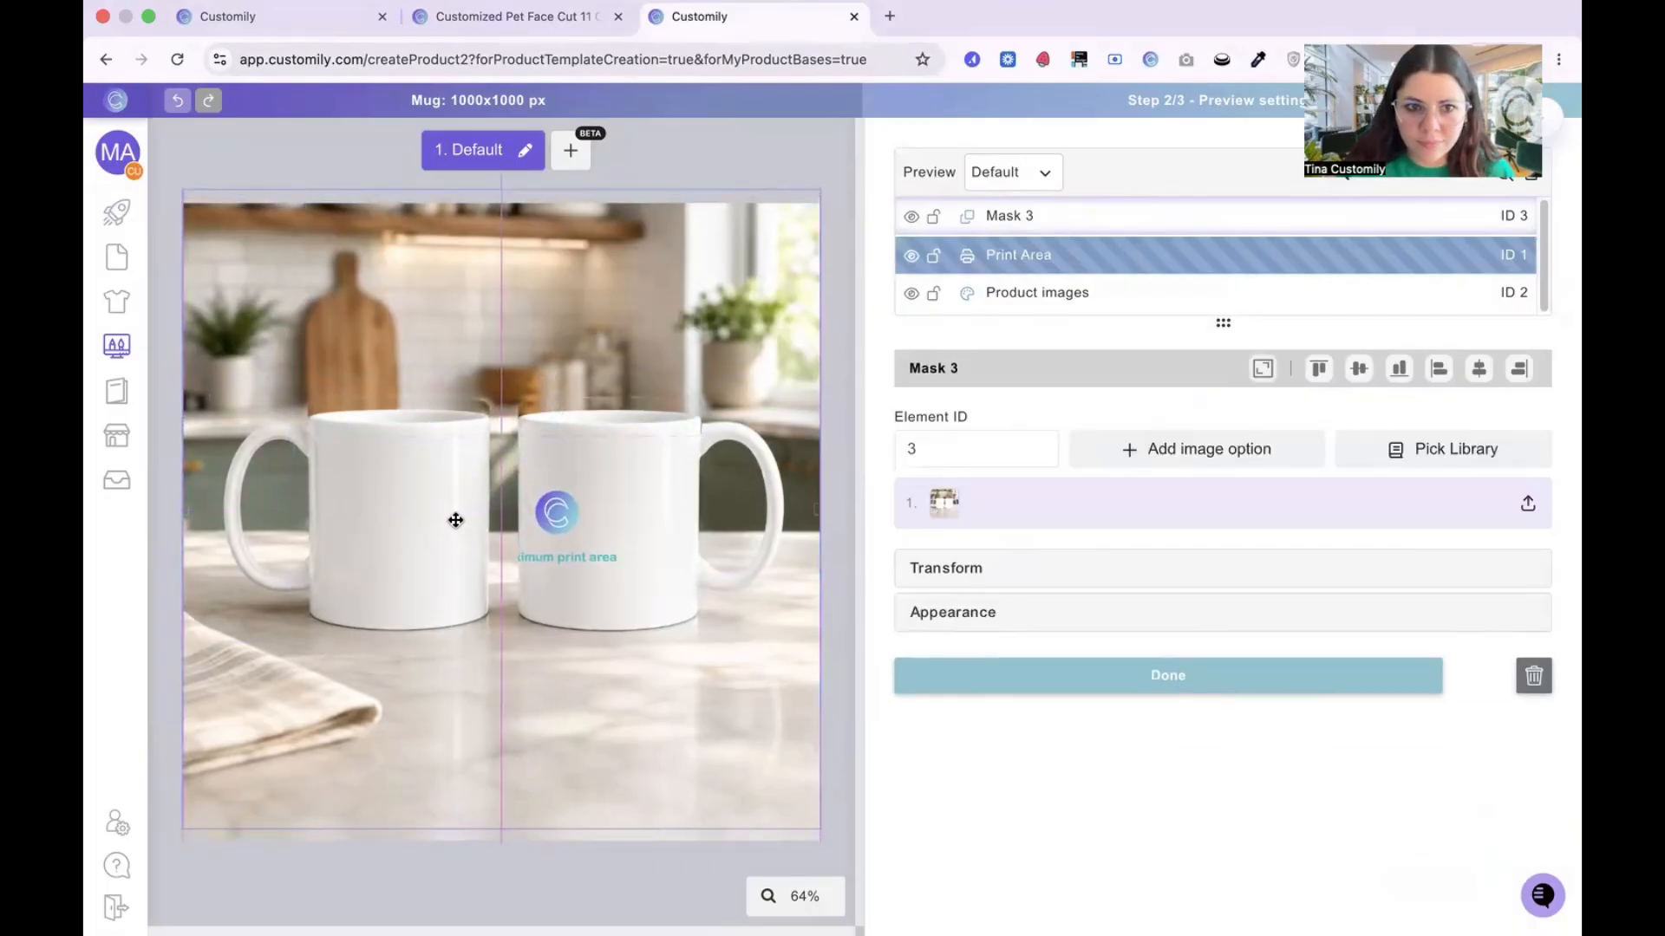
left_click(933, 217)
left_click(933, 293)
Step: Resize the print area to span both mugs including their handles, centre it horizontally on the canvas, and line it up with the mugs' height
left_click(1033, 258)
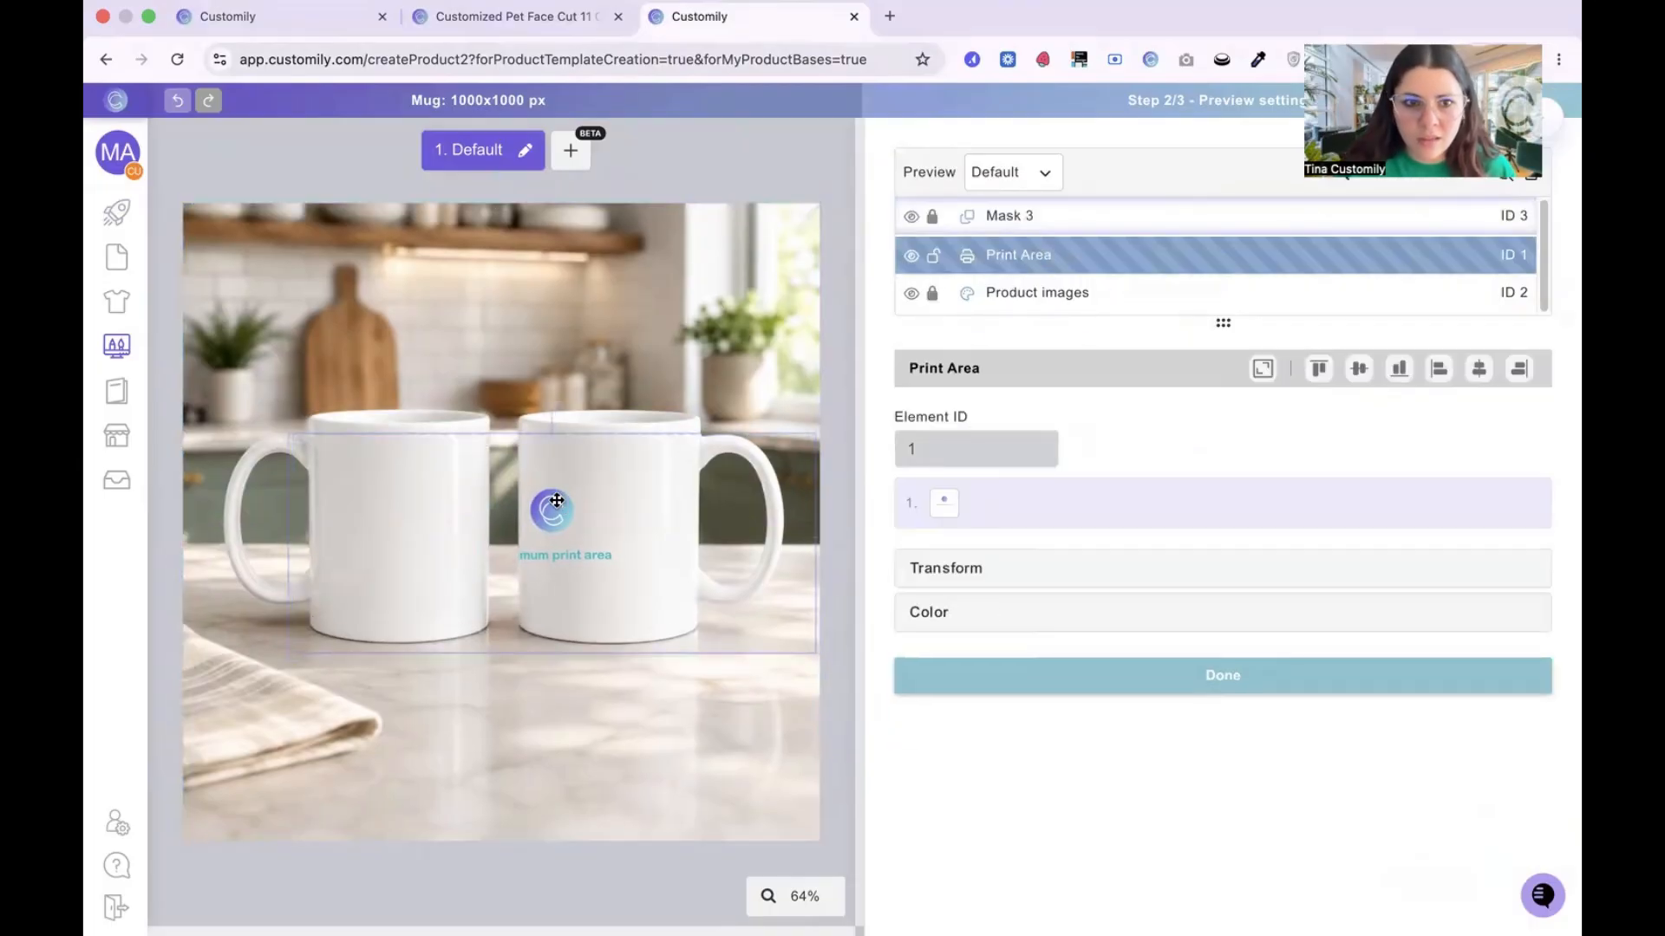
left_click_drag(557, 500, 548, 483)
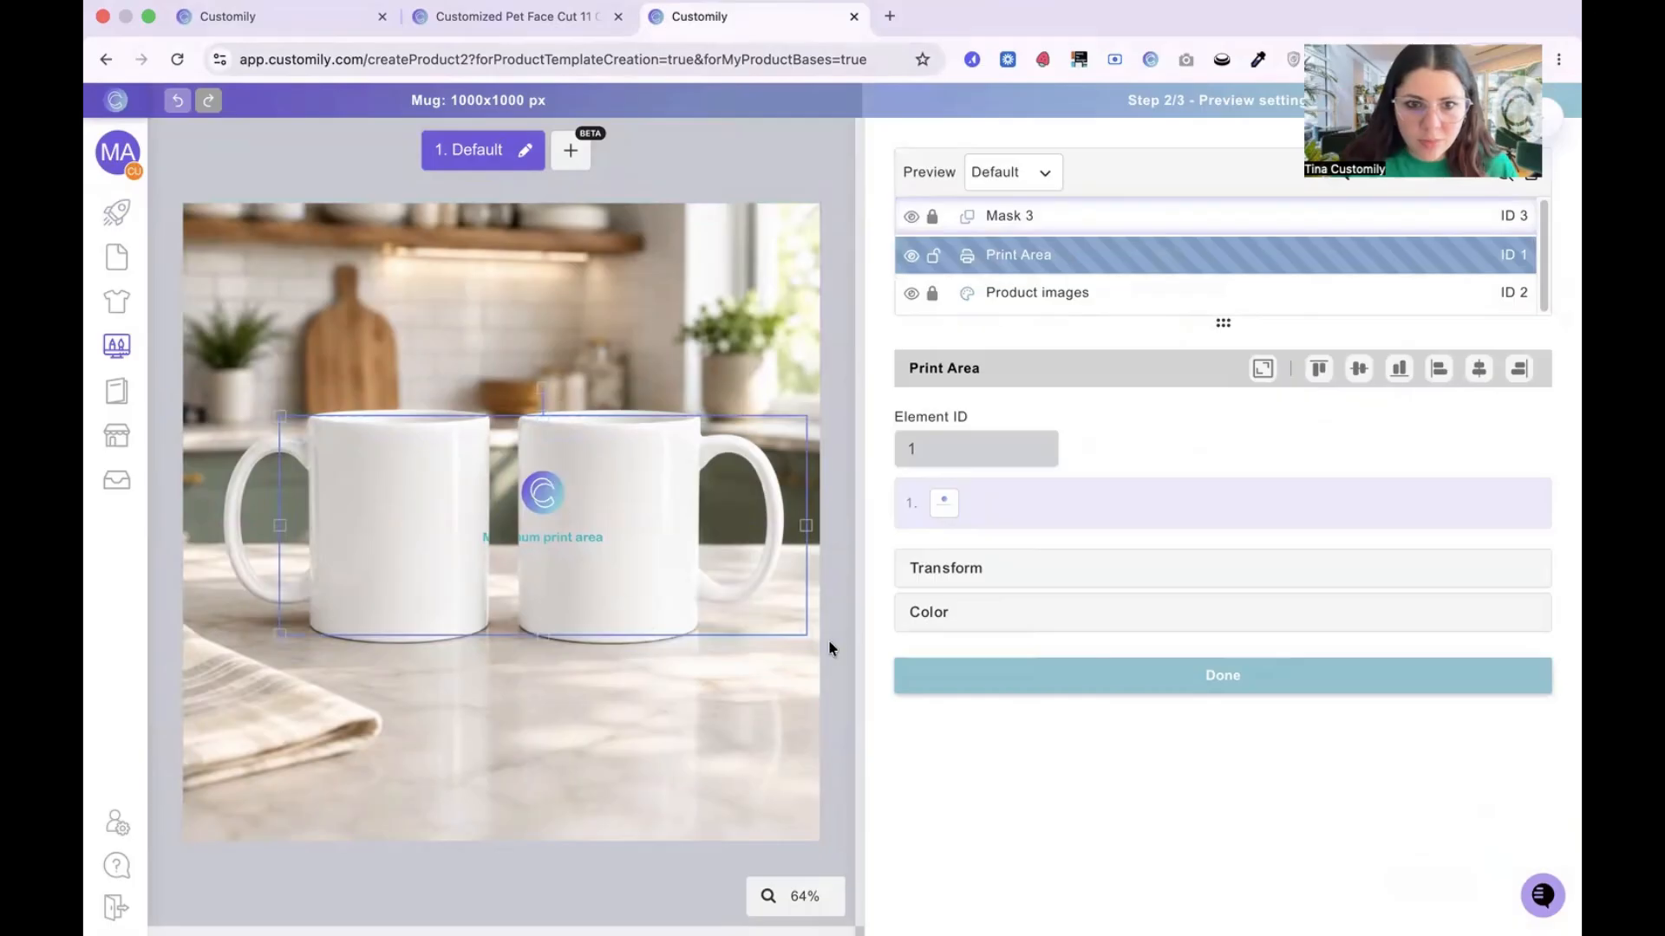
left_click_drag(740, 587, 698, 595)
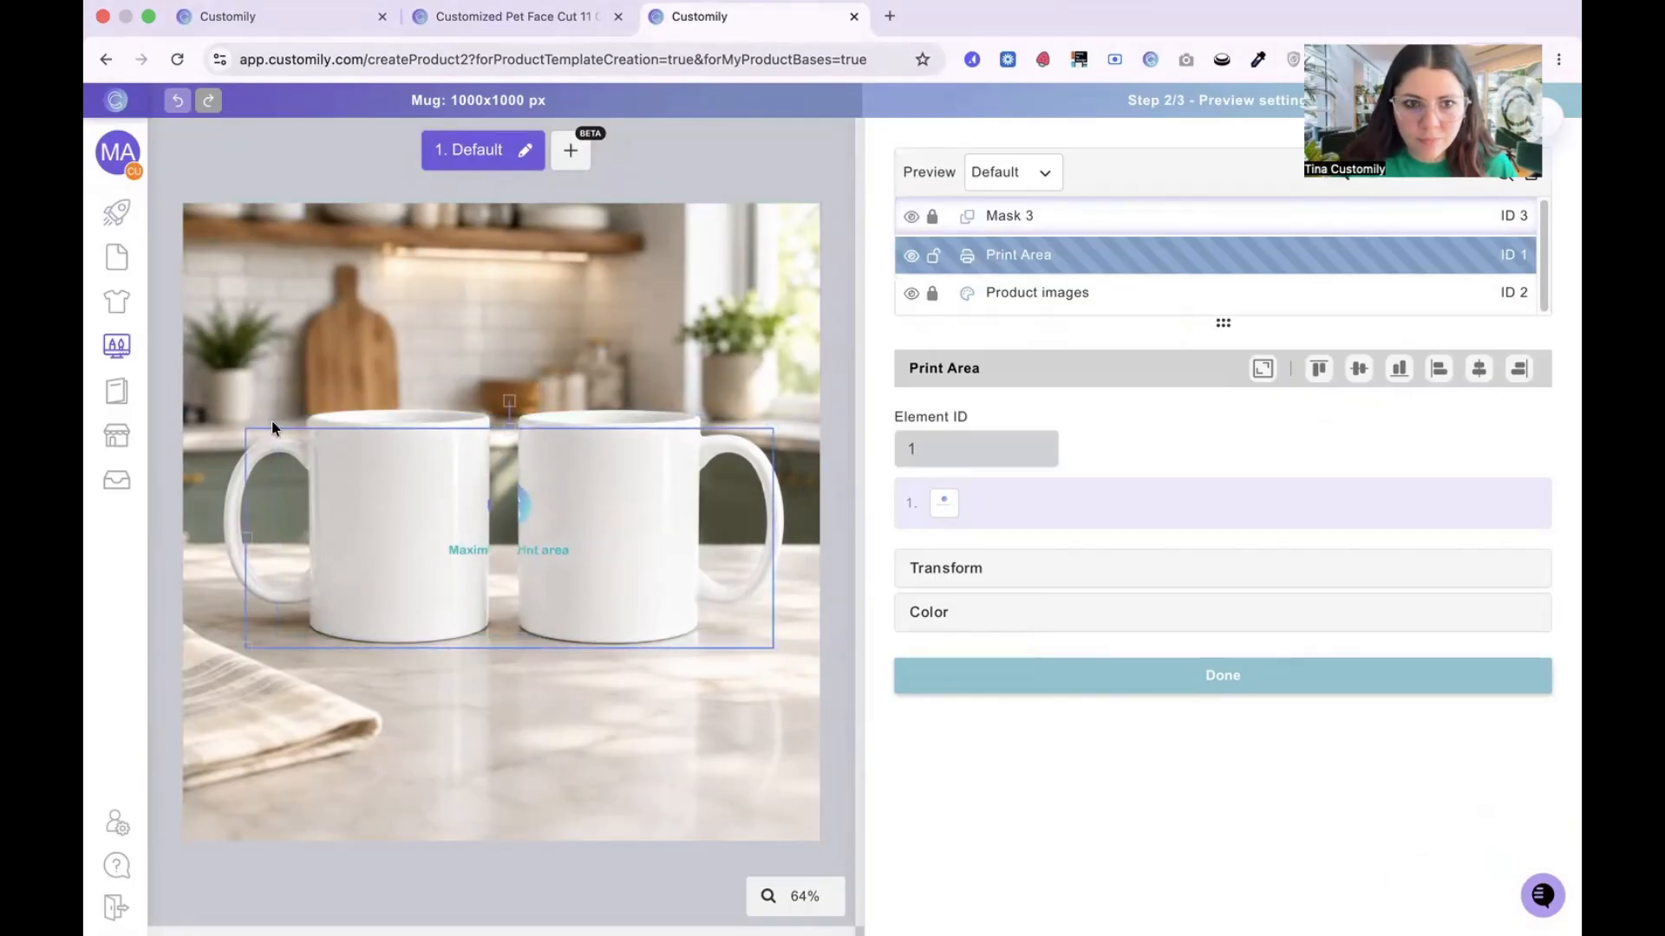
left_click_drag(246, 428, 214, 414)
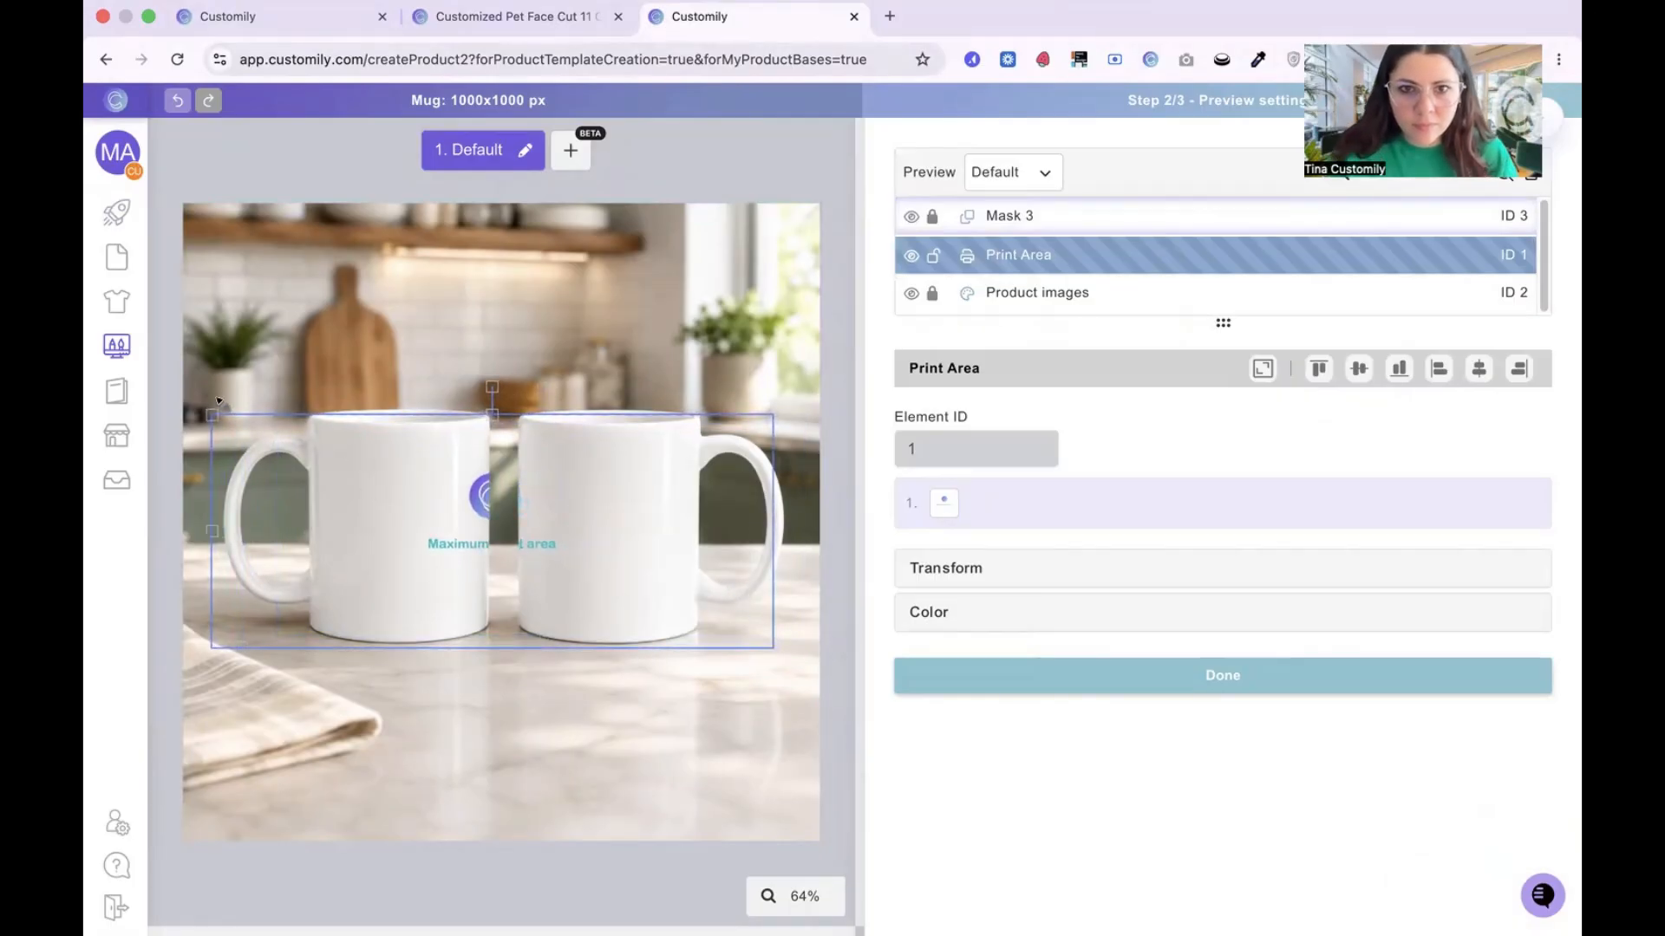
left_click_drag(508, 497, 517, 496)
left_click(1366, 381)
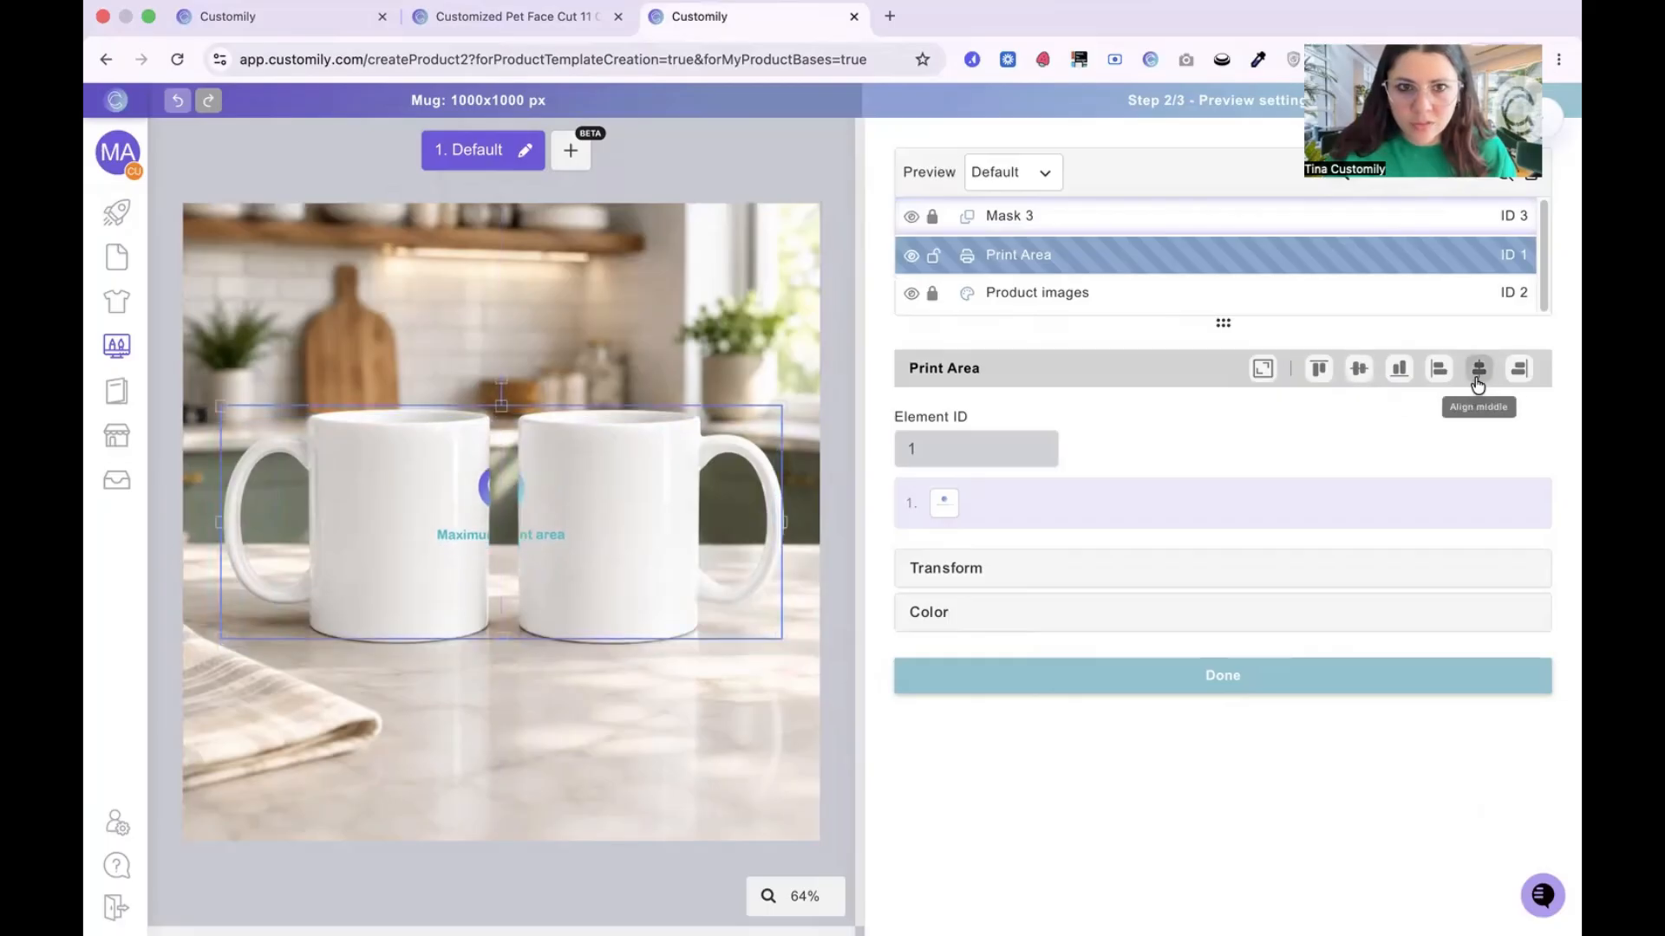
left_click_drag(441, 532, 441, 542)
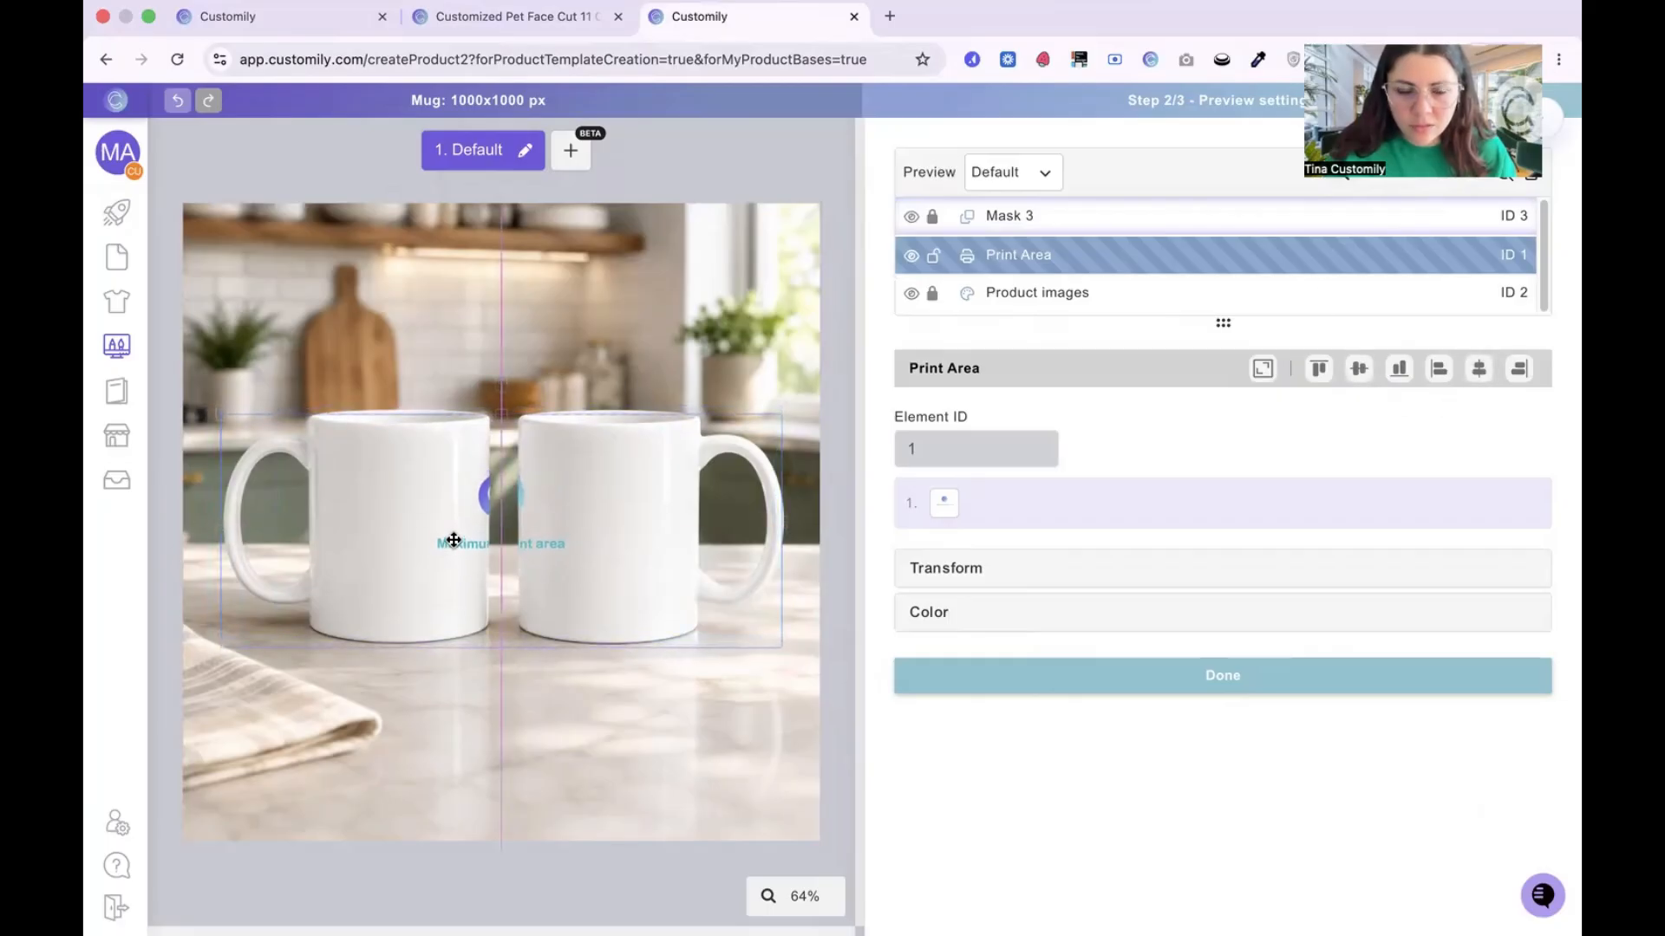
left_click(851, 414)
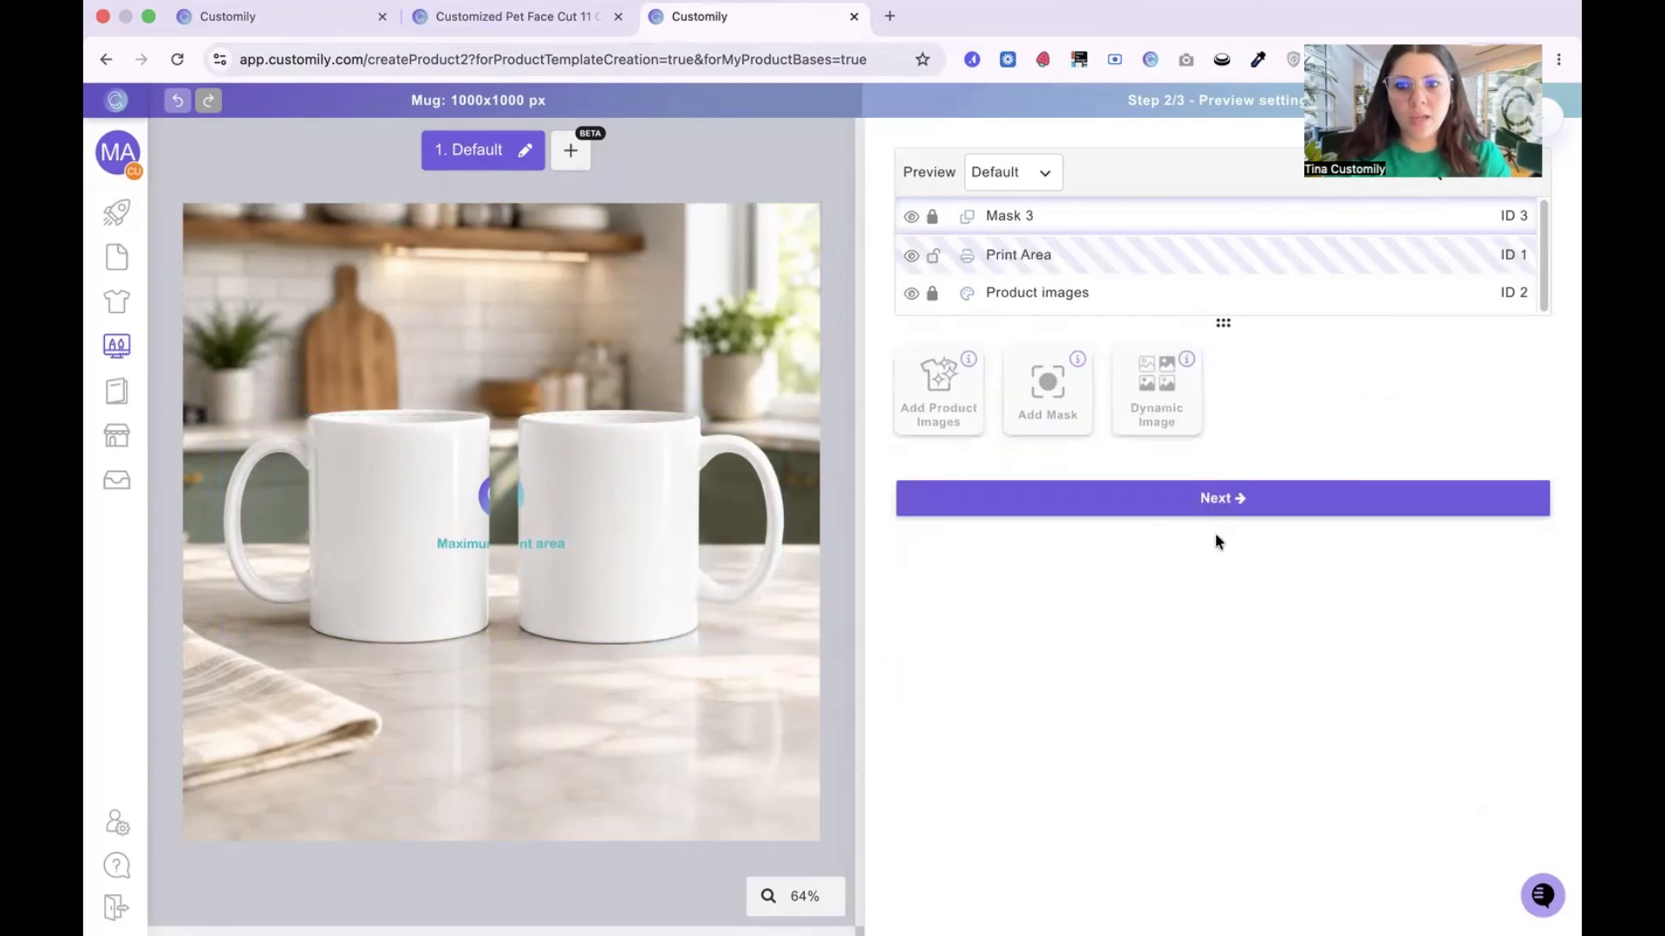
Step: Continue to the template review and save the mug product base with its full wrapped mug mockup variant
left_click(1214, 502)
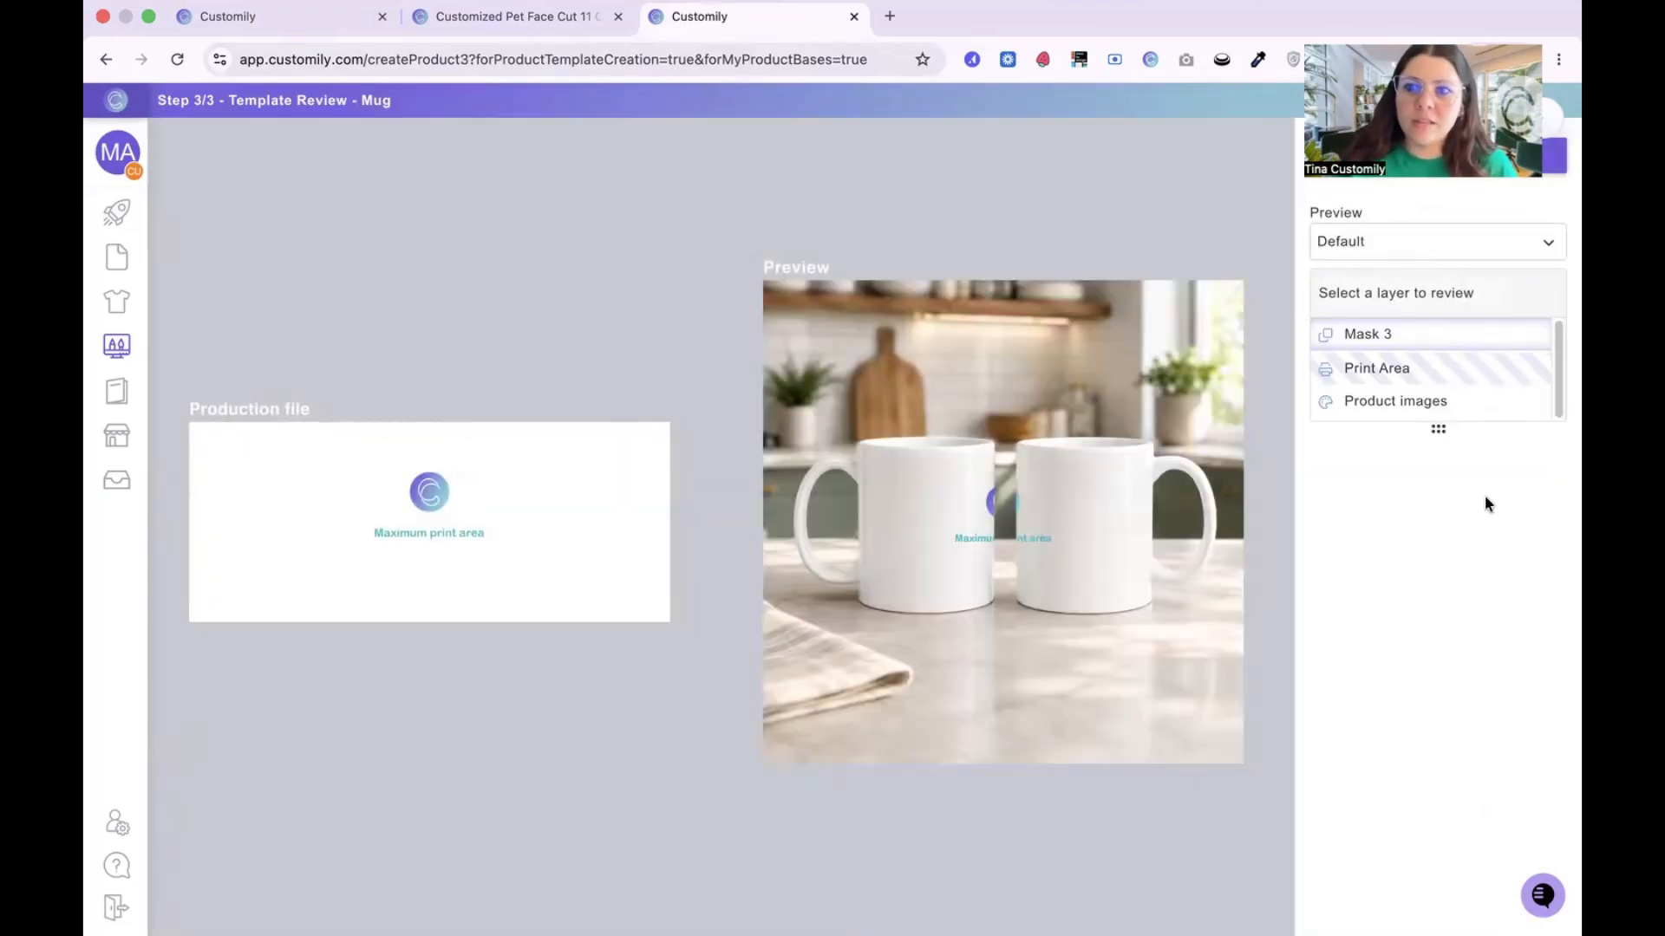
left_click(1392, 154)
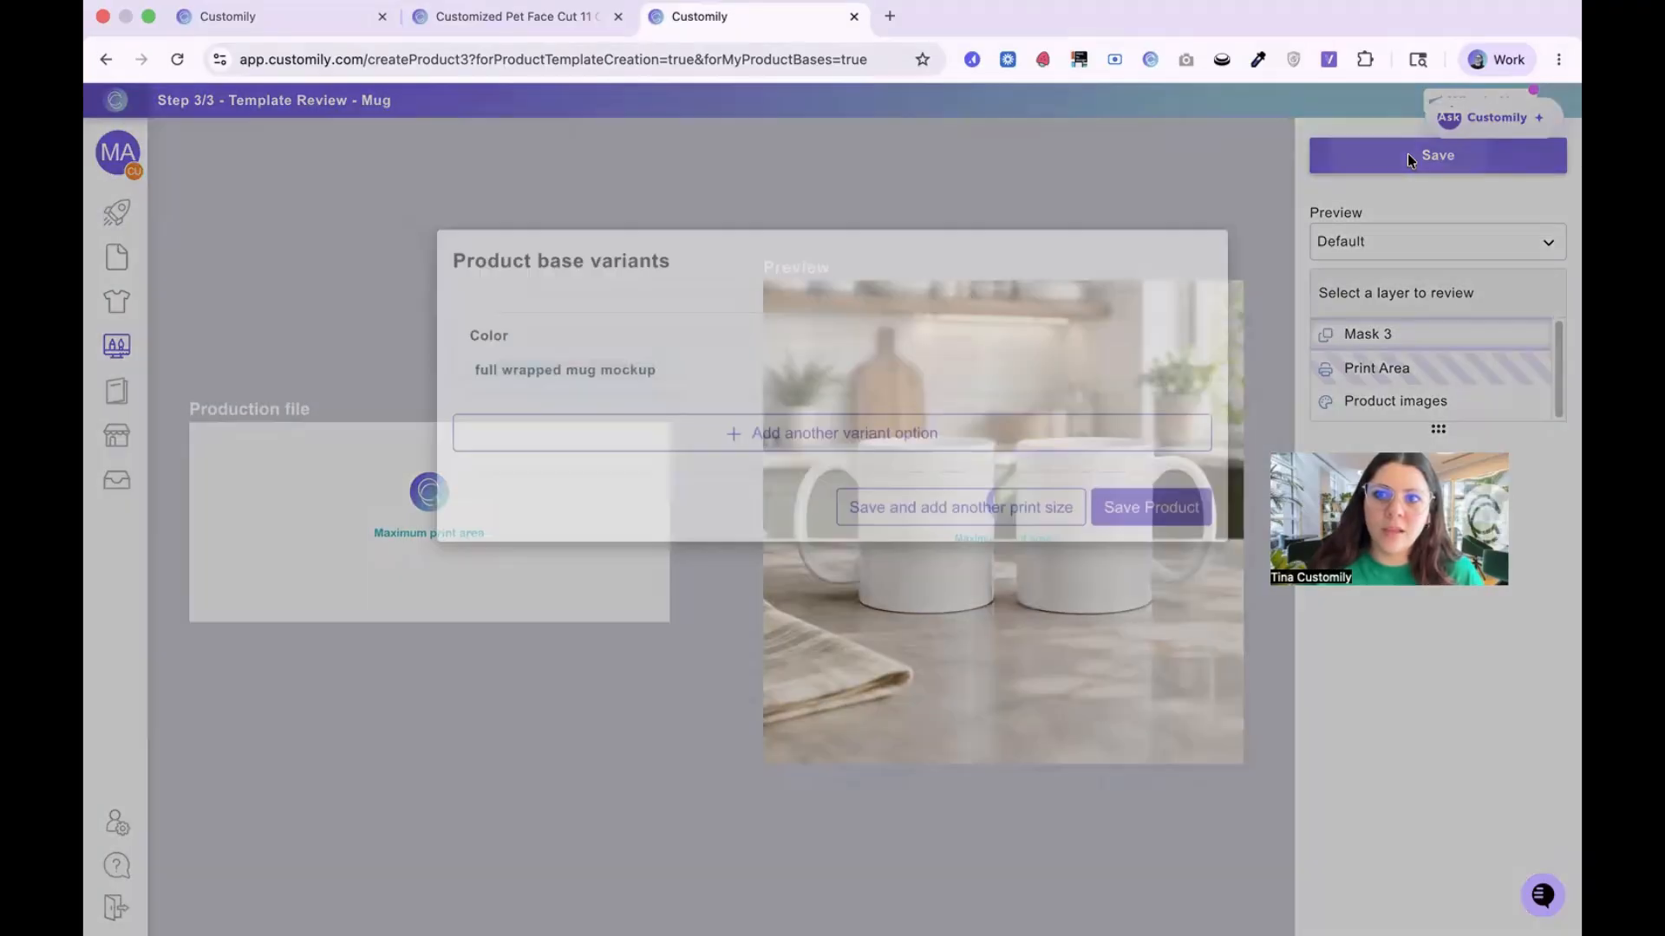
left_click(1152, 631)
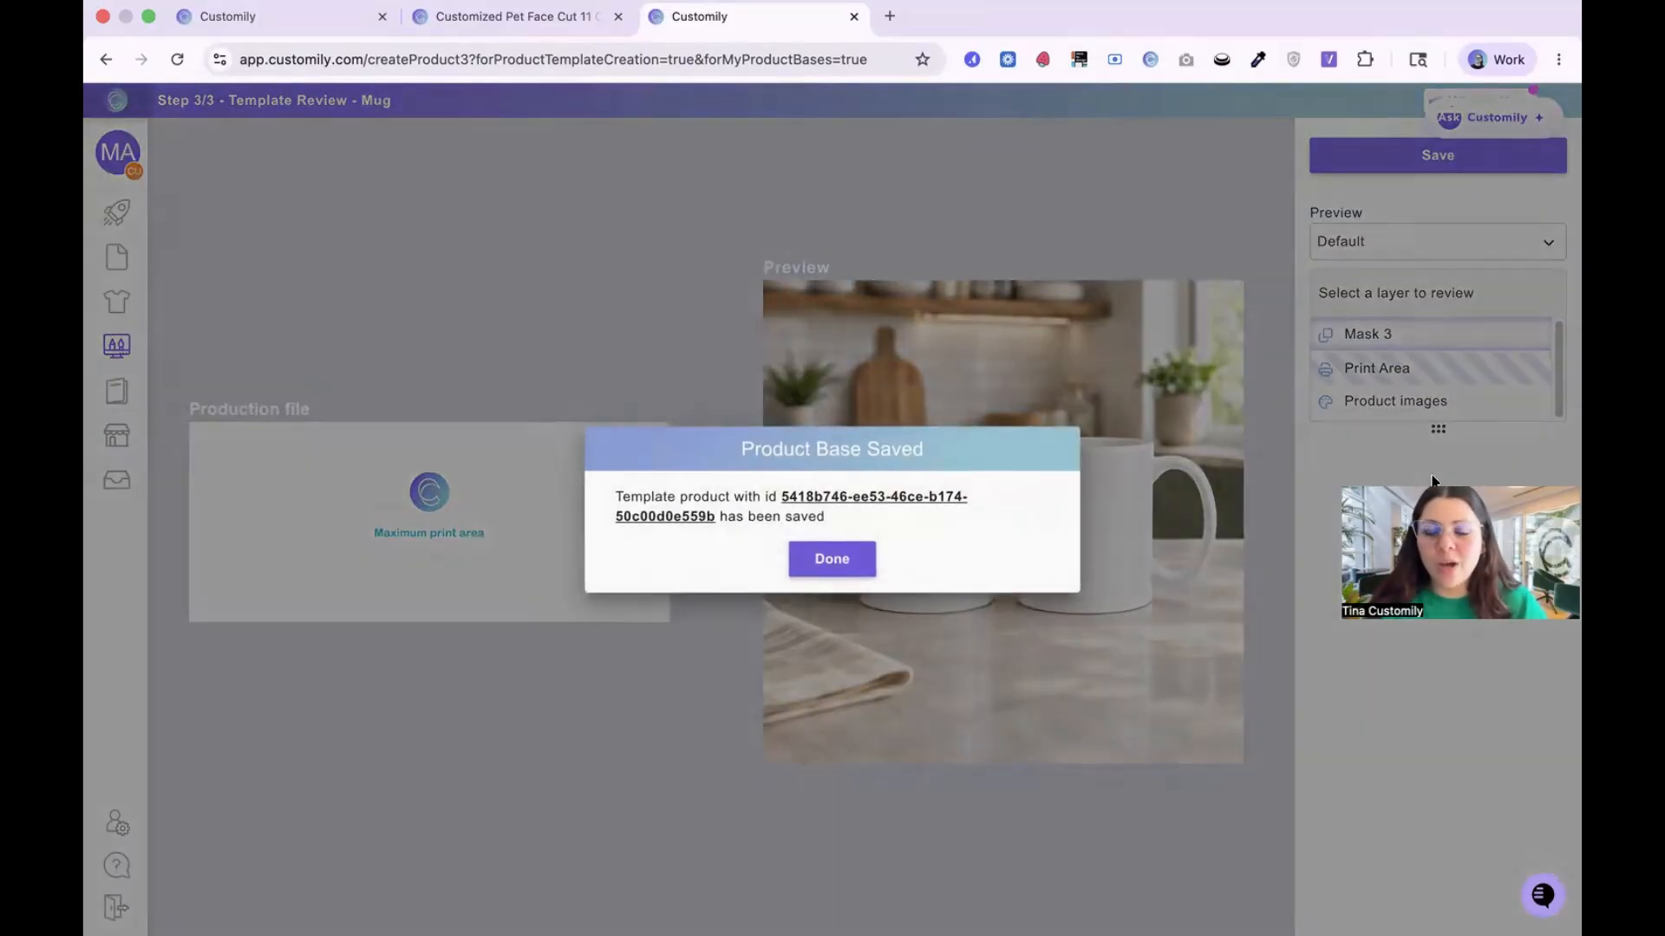
left_click(822, 560)
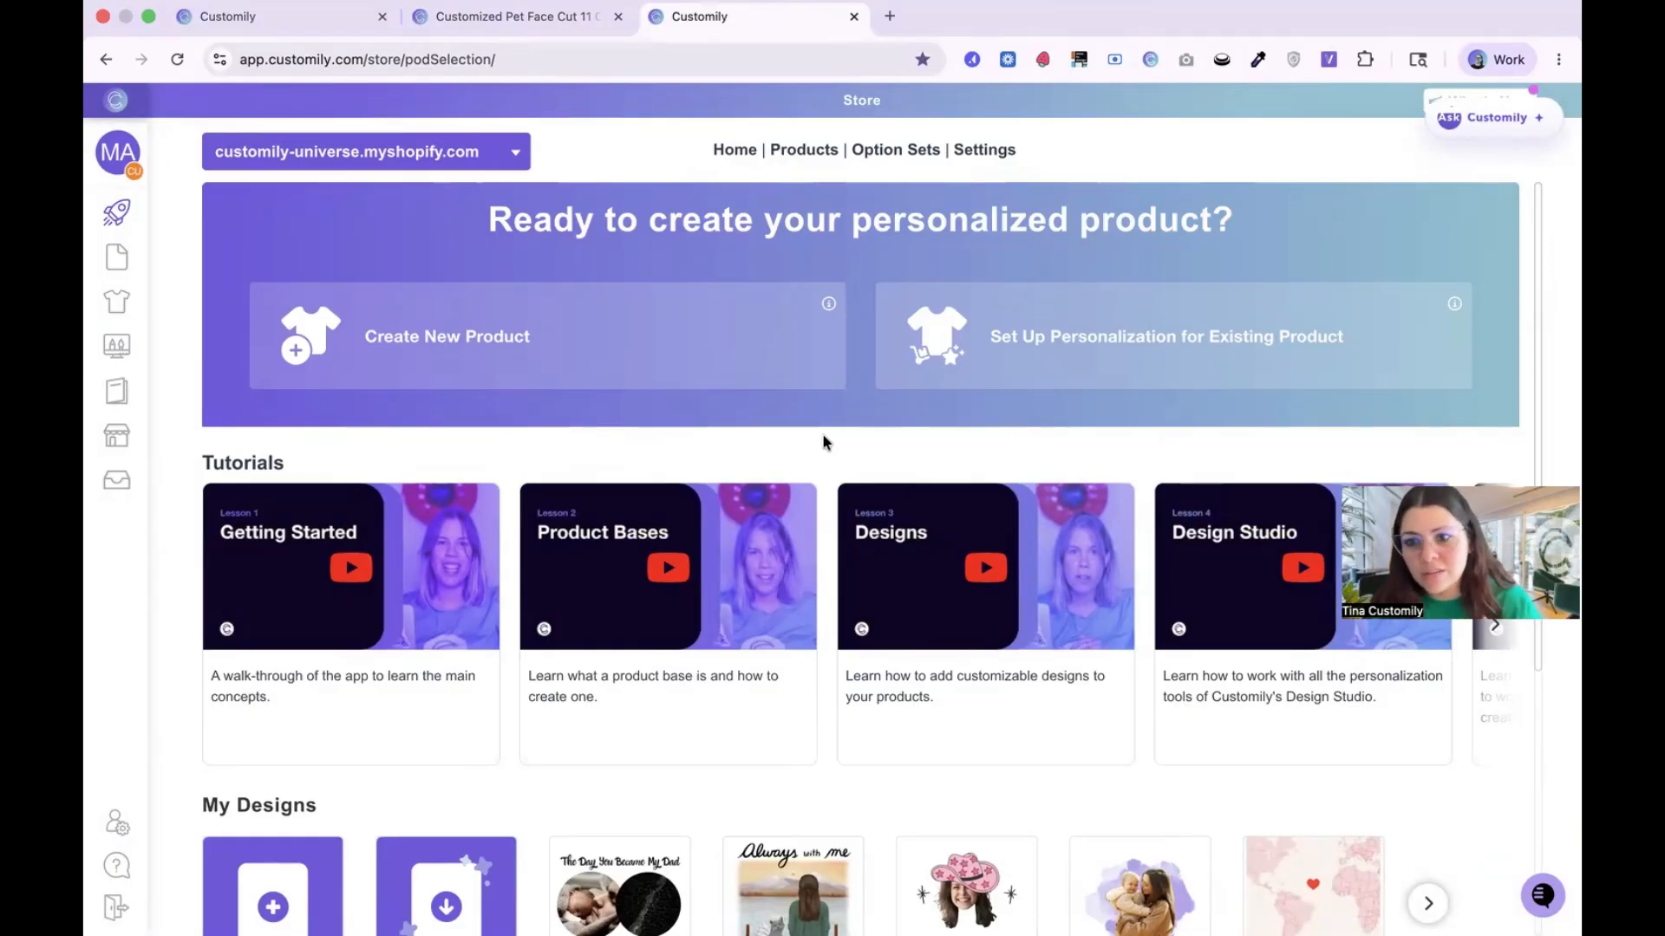
Step: Create a new design named Mug Pet Cutout from My Designs on the store home page
scroll(822, 433, "down", 5)
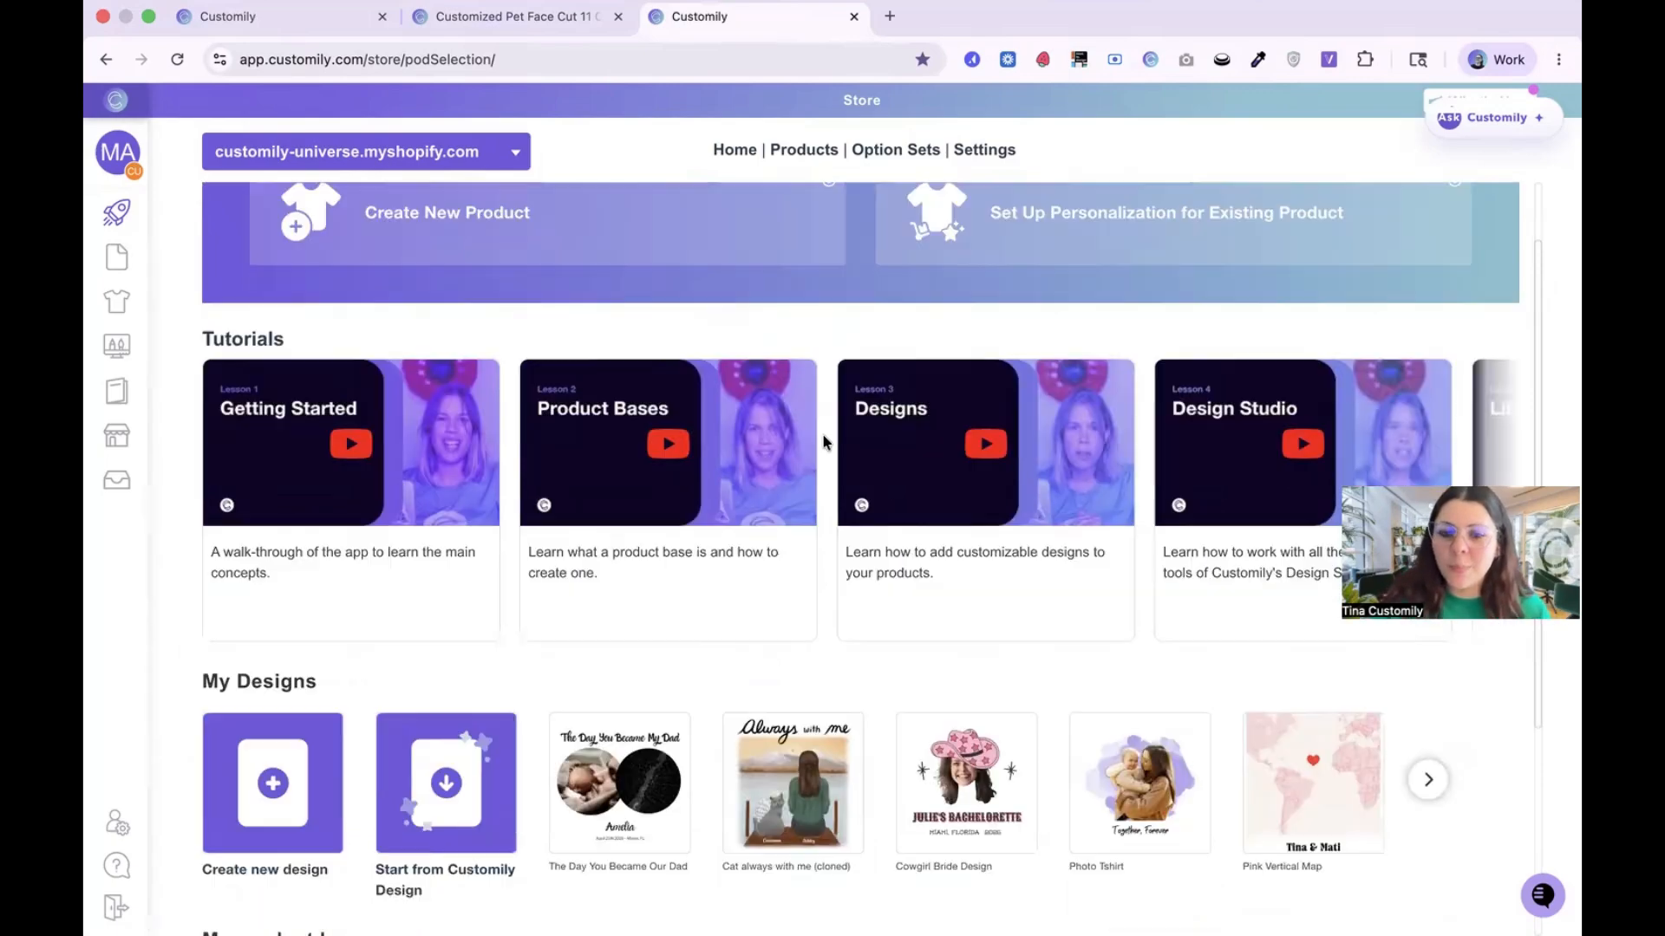
scroll(580, 360, "up", 5)
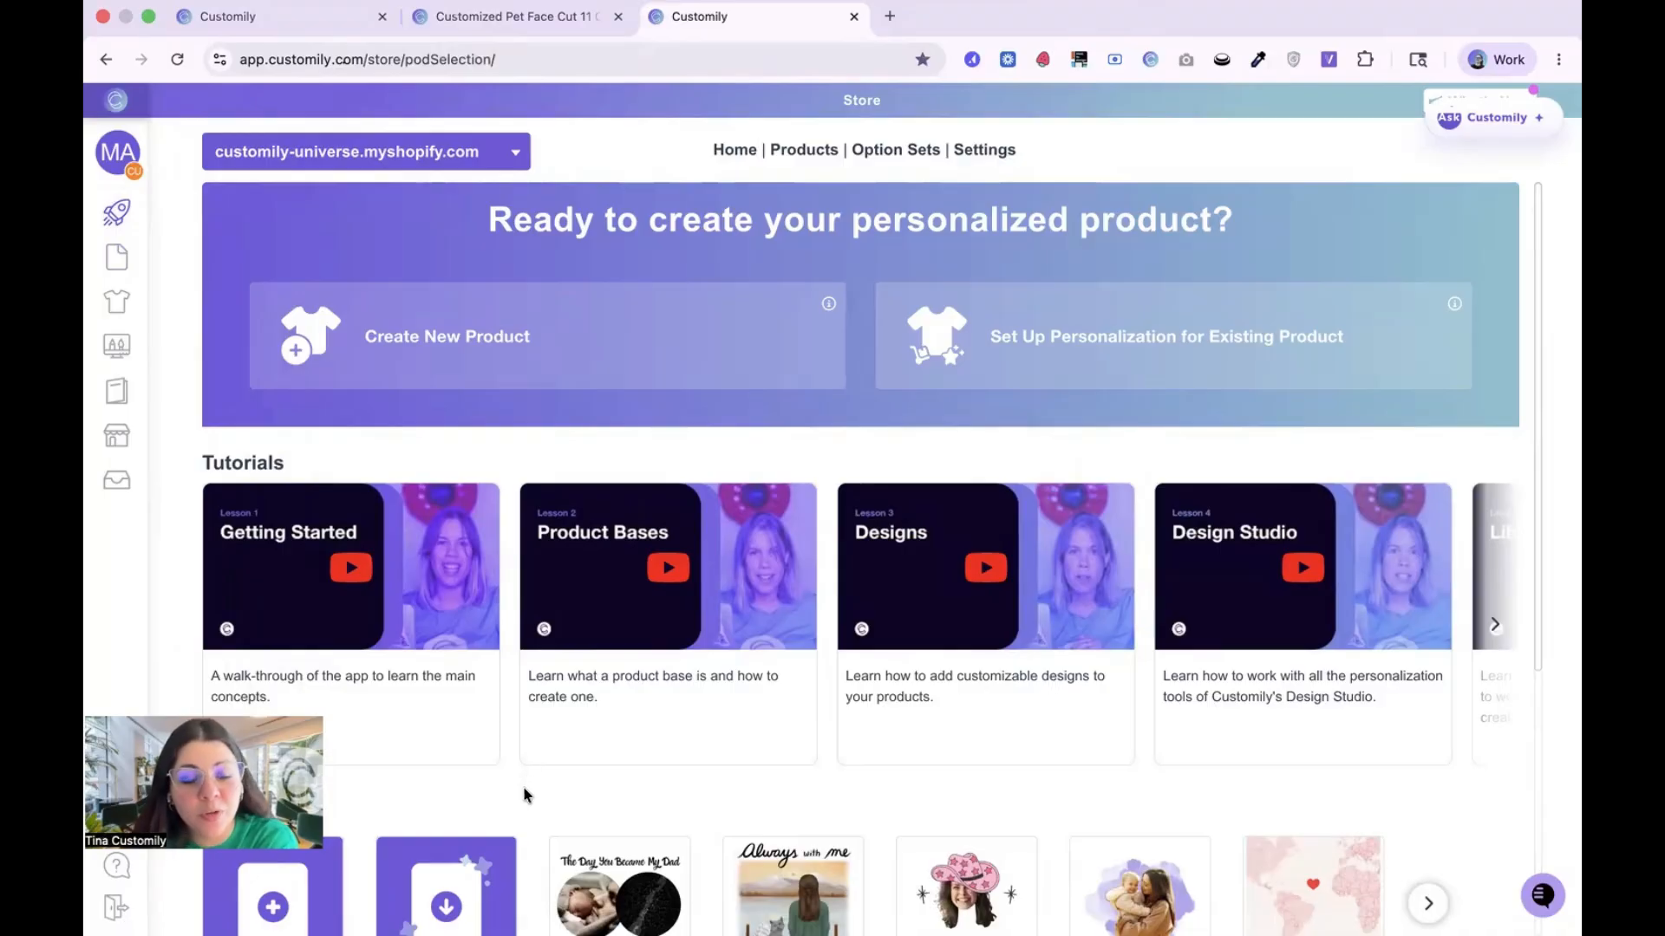
scroll(523, 796, "down", 5)
left_click(330, 506)
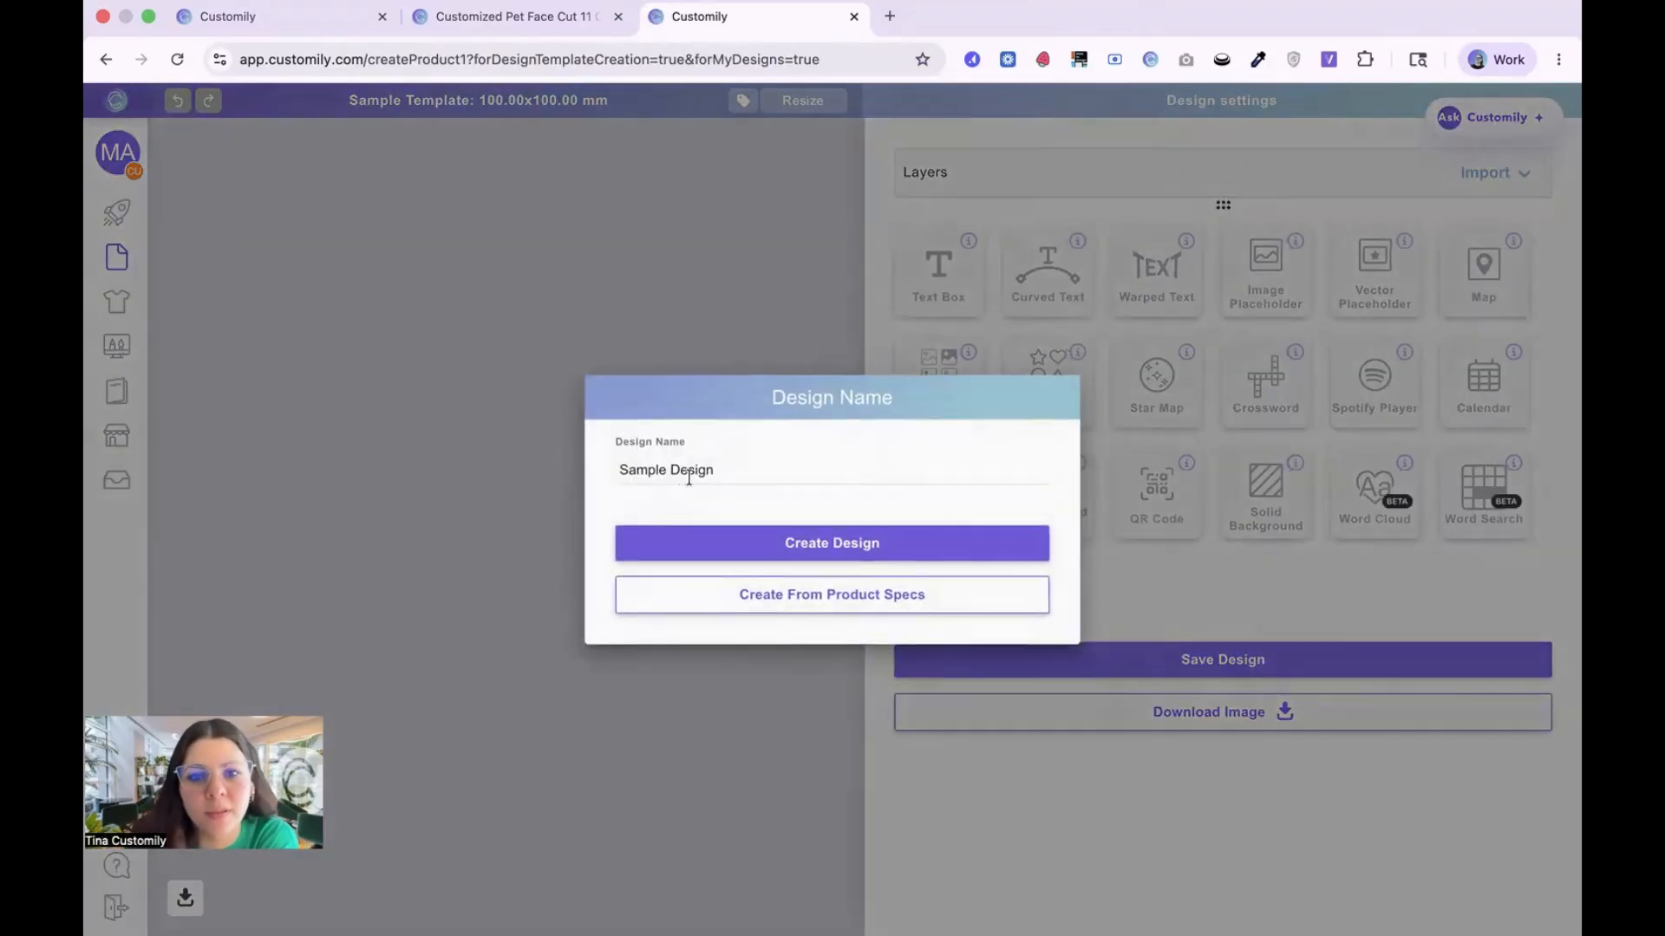
triple_click(689, 472)
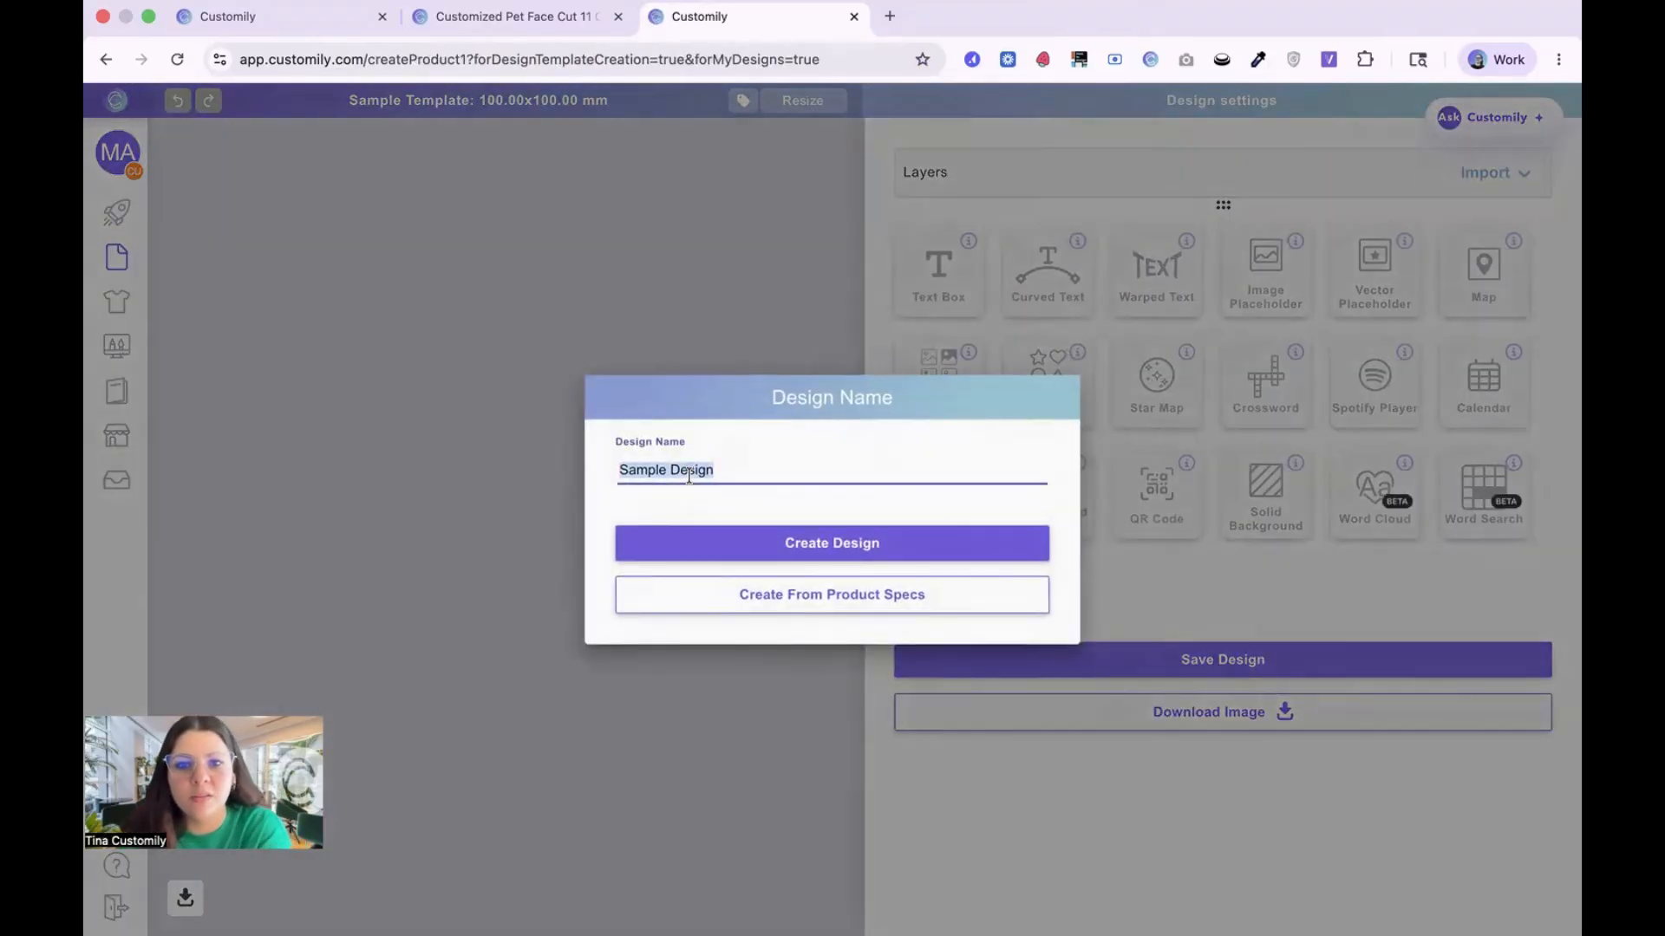
type("Mu")
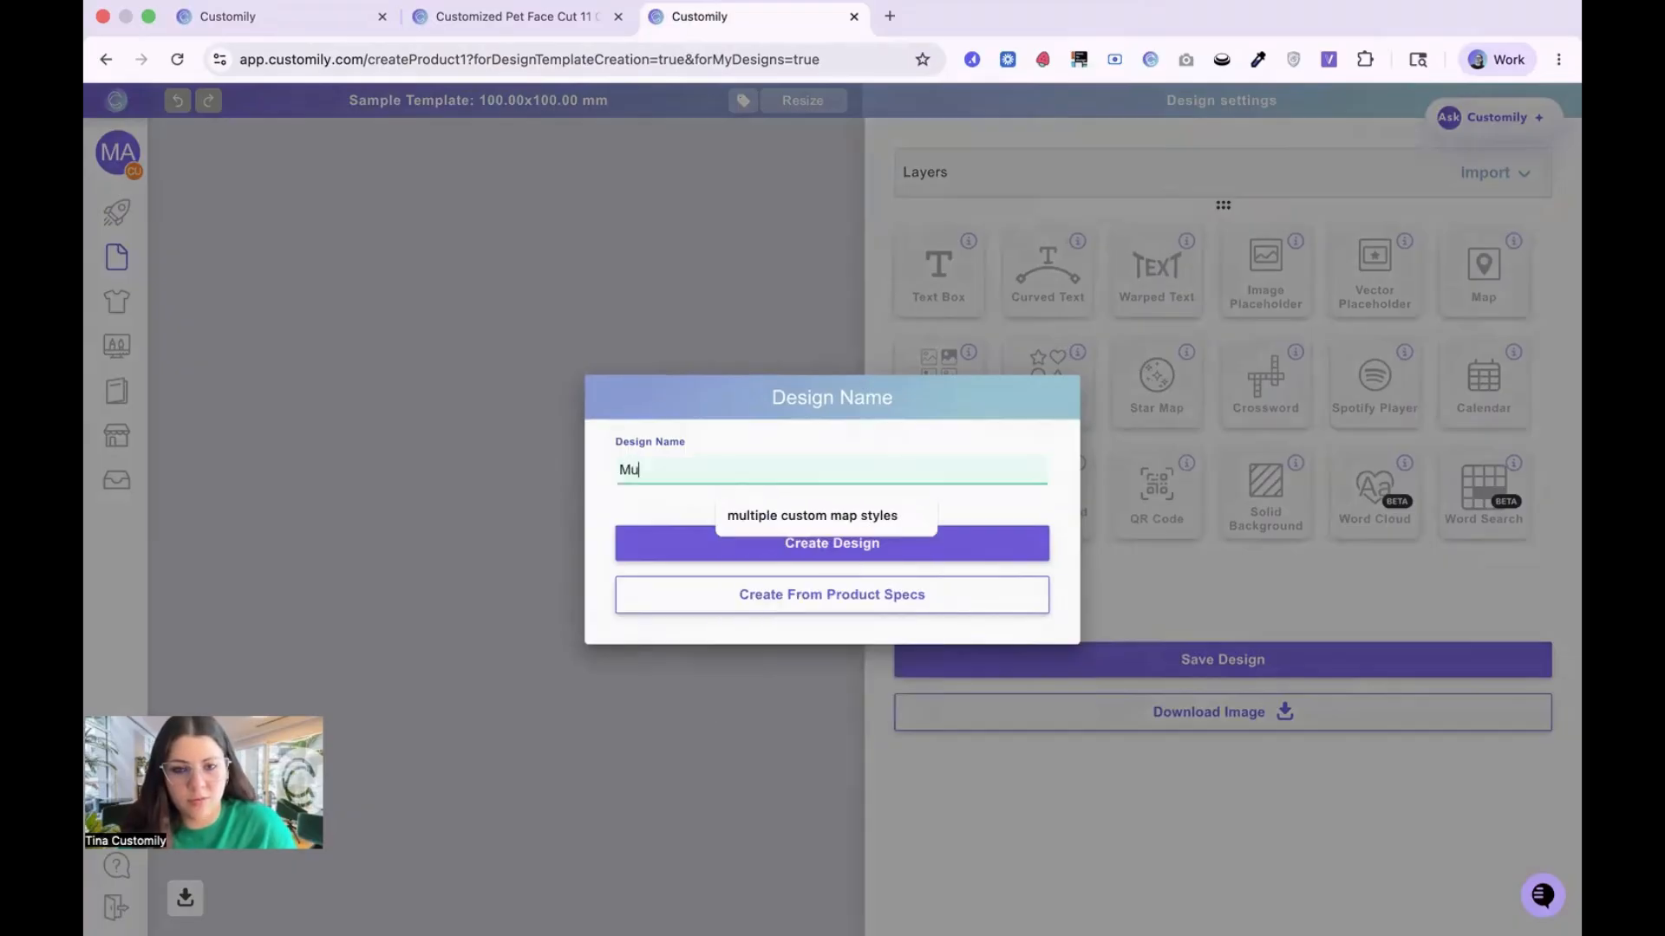
type("g Pet ")
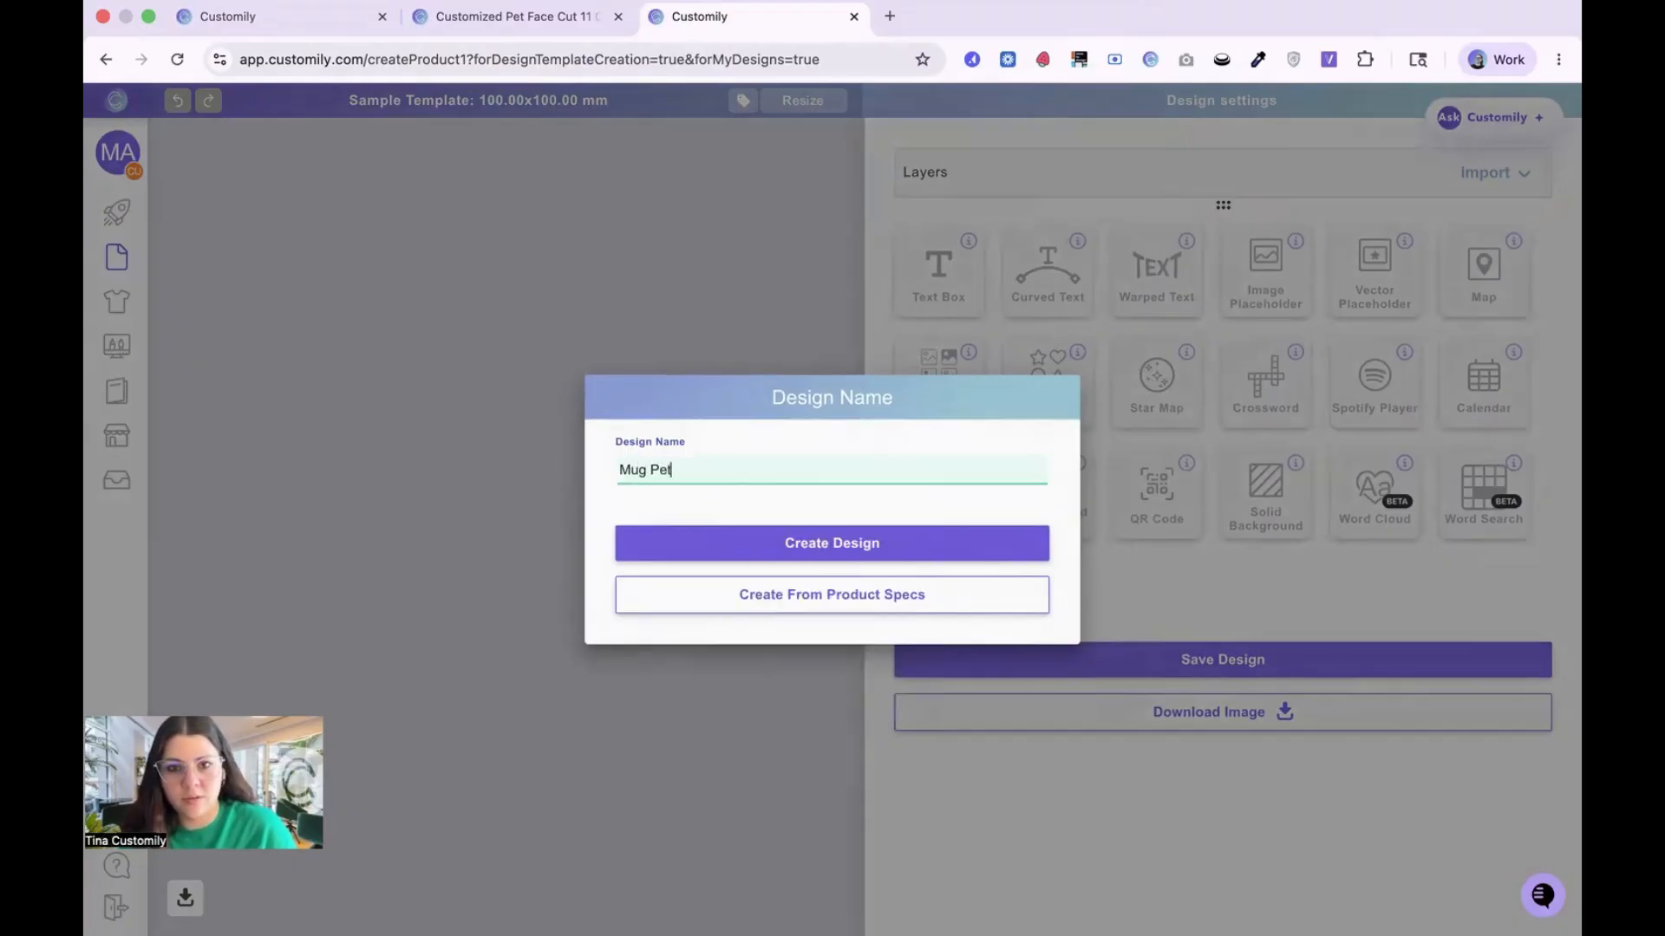
type("Cutout")
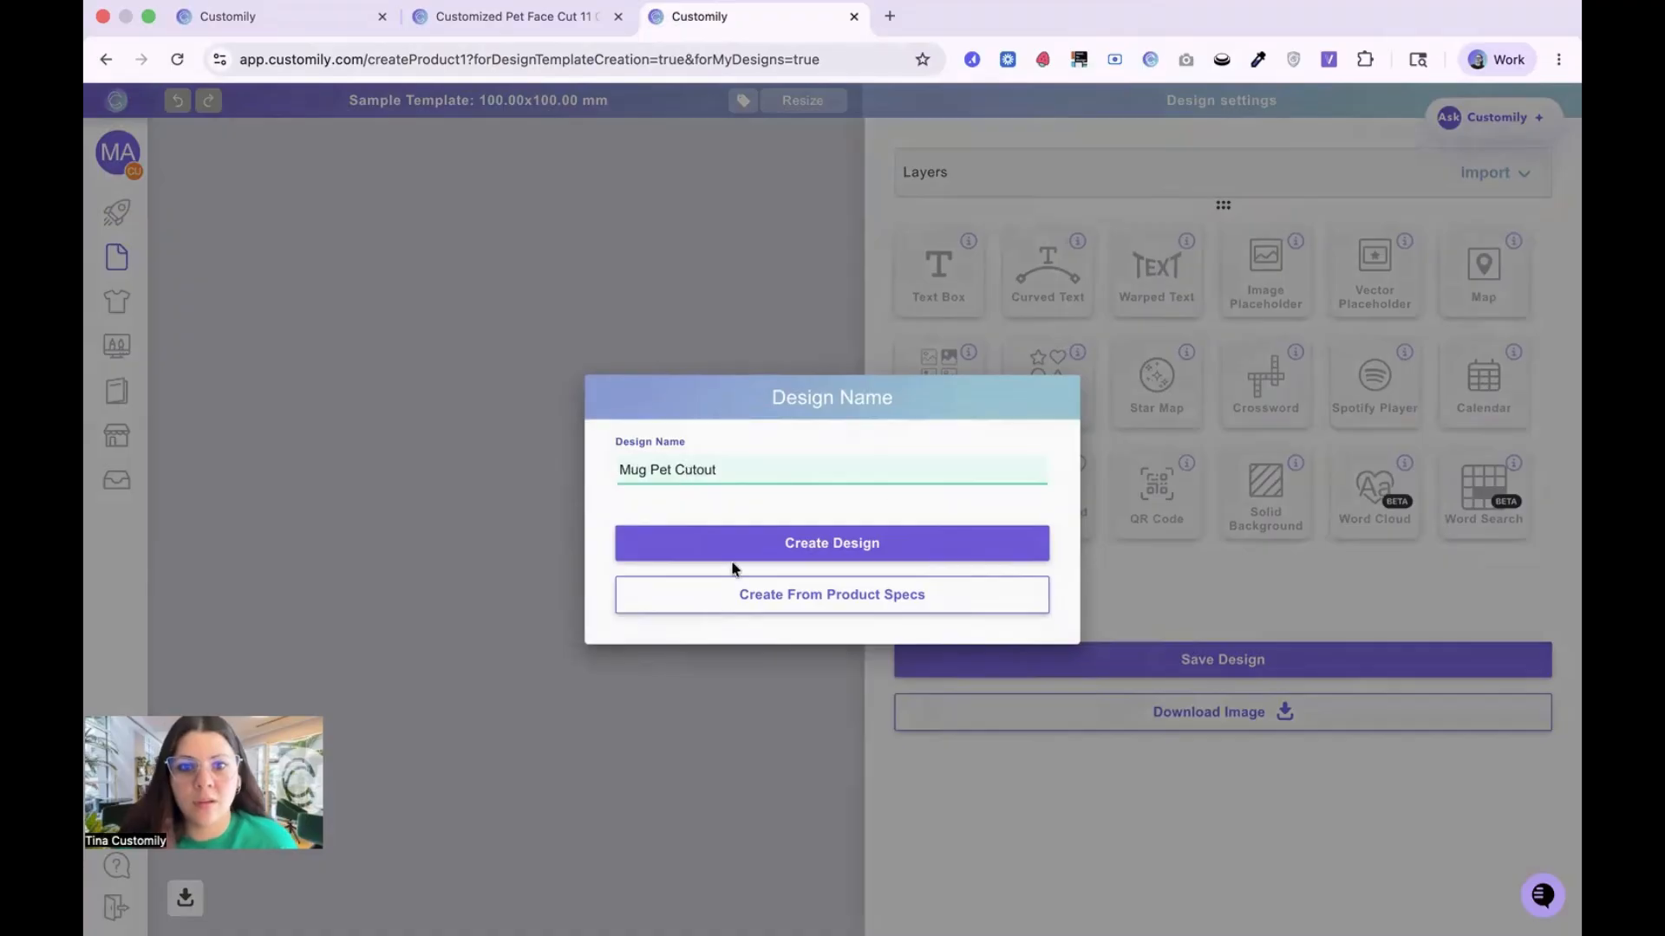
left_click(885, 549)
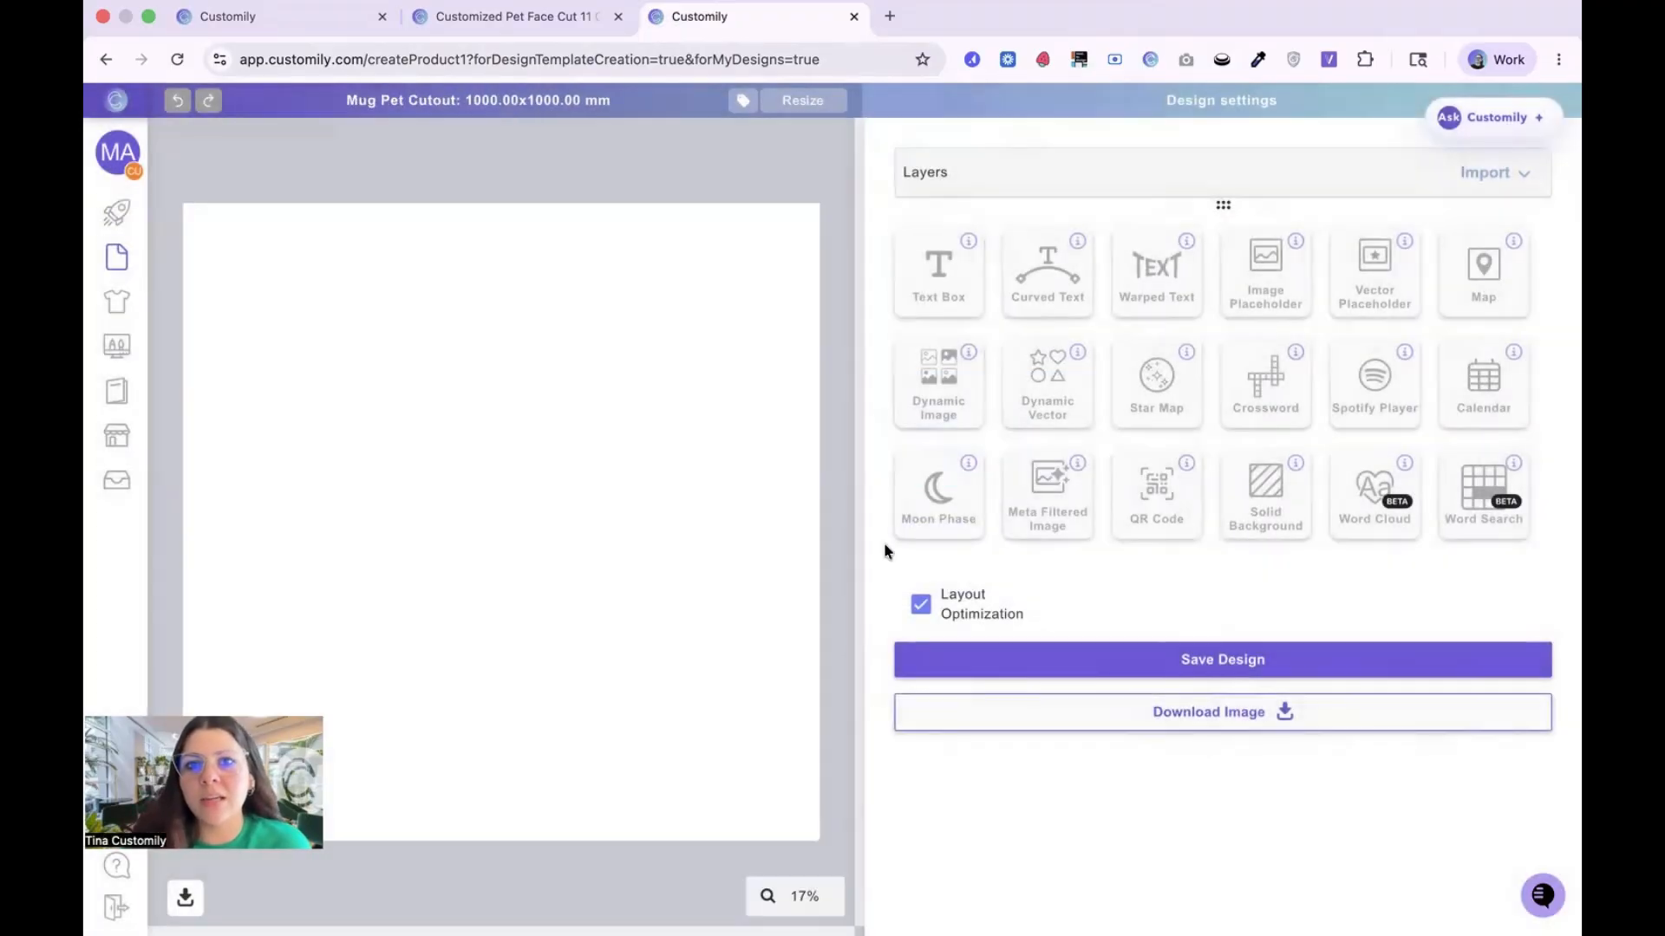
Step: Resize the design page to 215 mm wide and 89 mm high
left_click(821, 111)
double_click(719, 496)
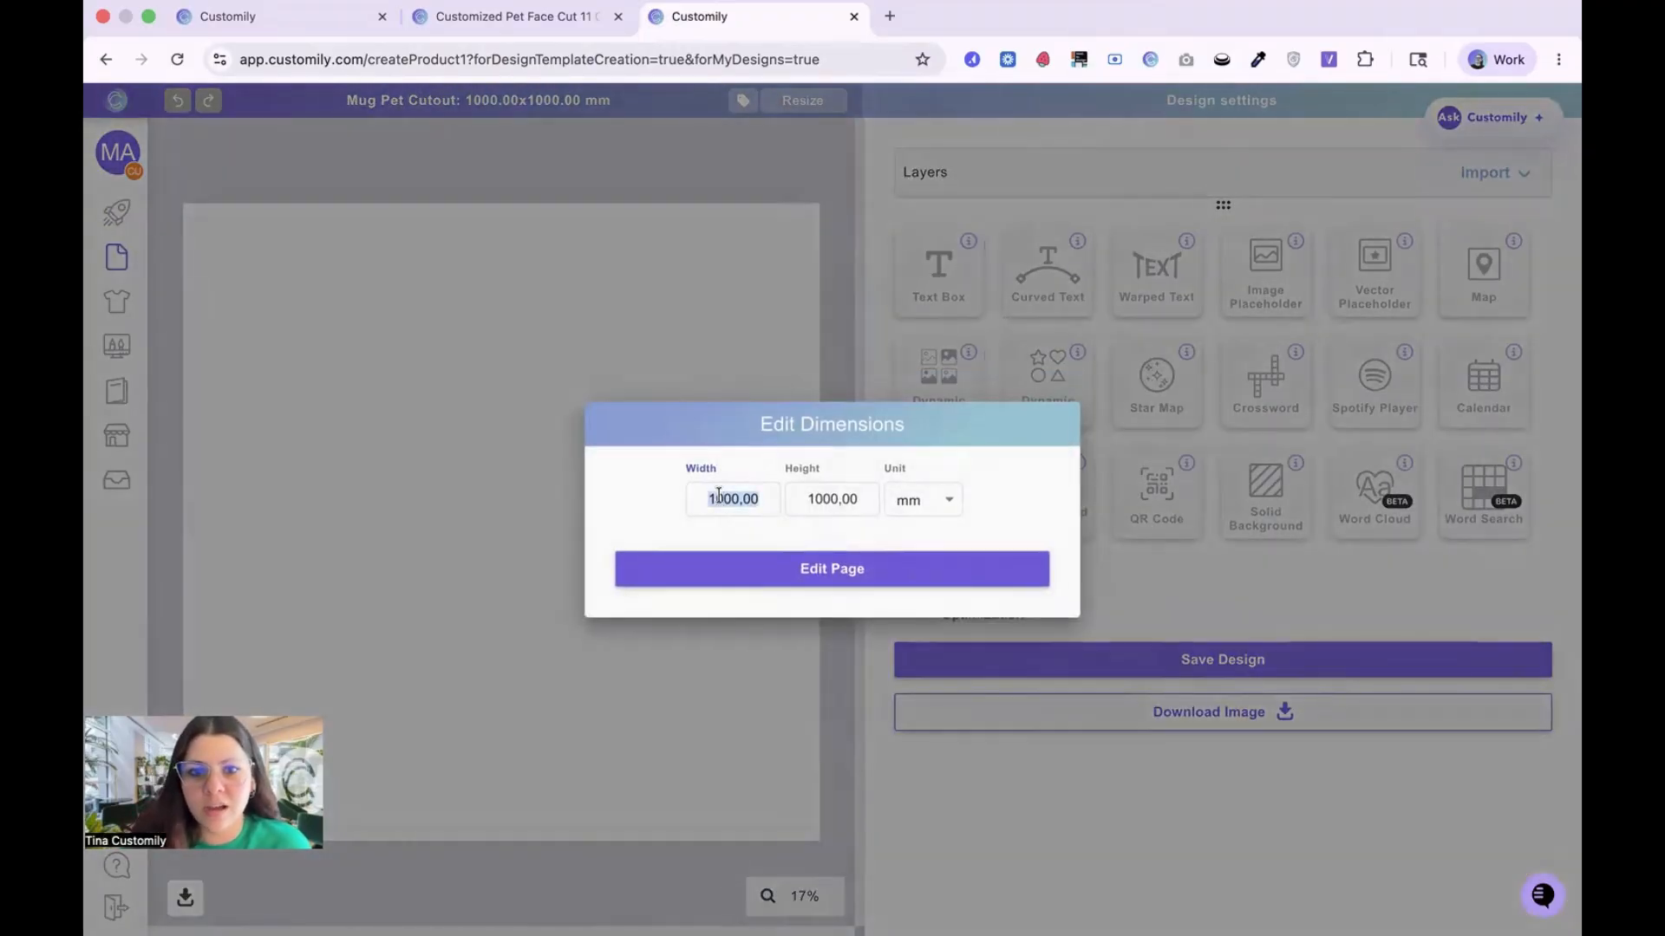
type("215")
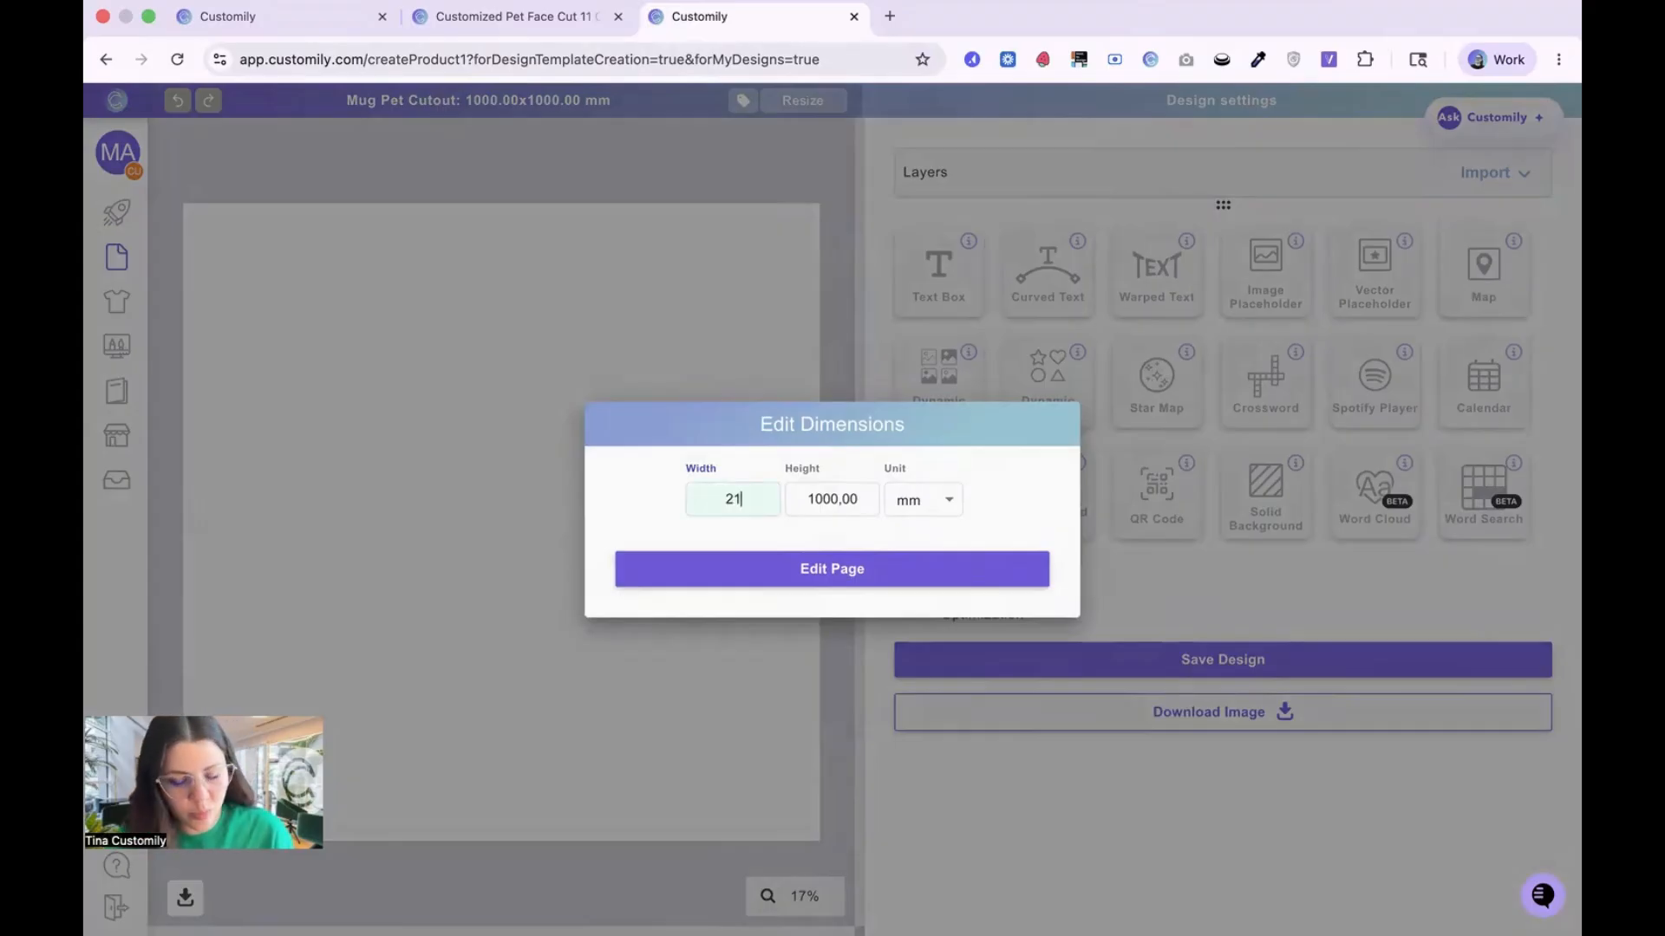
double_click(859, 501)
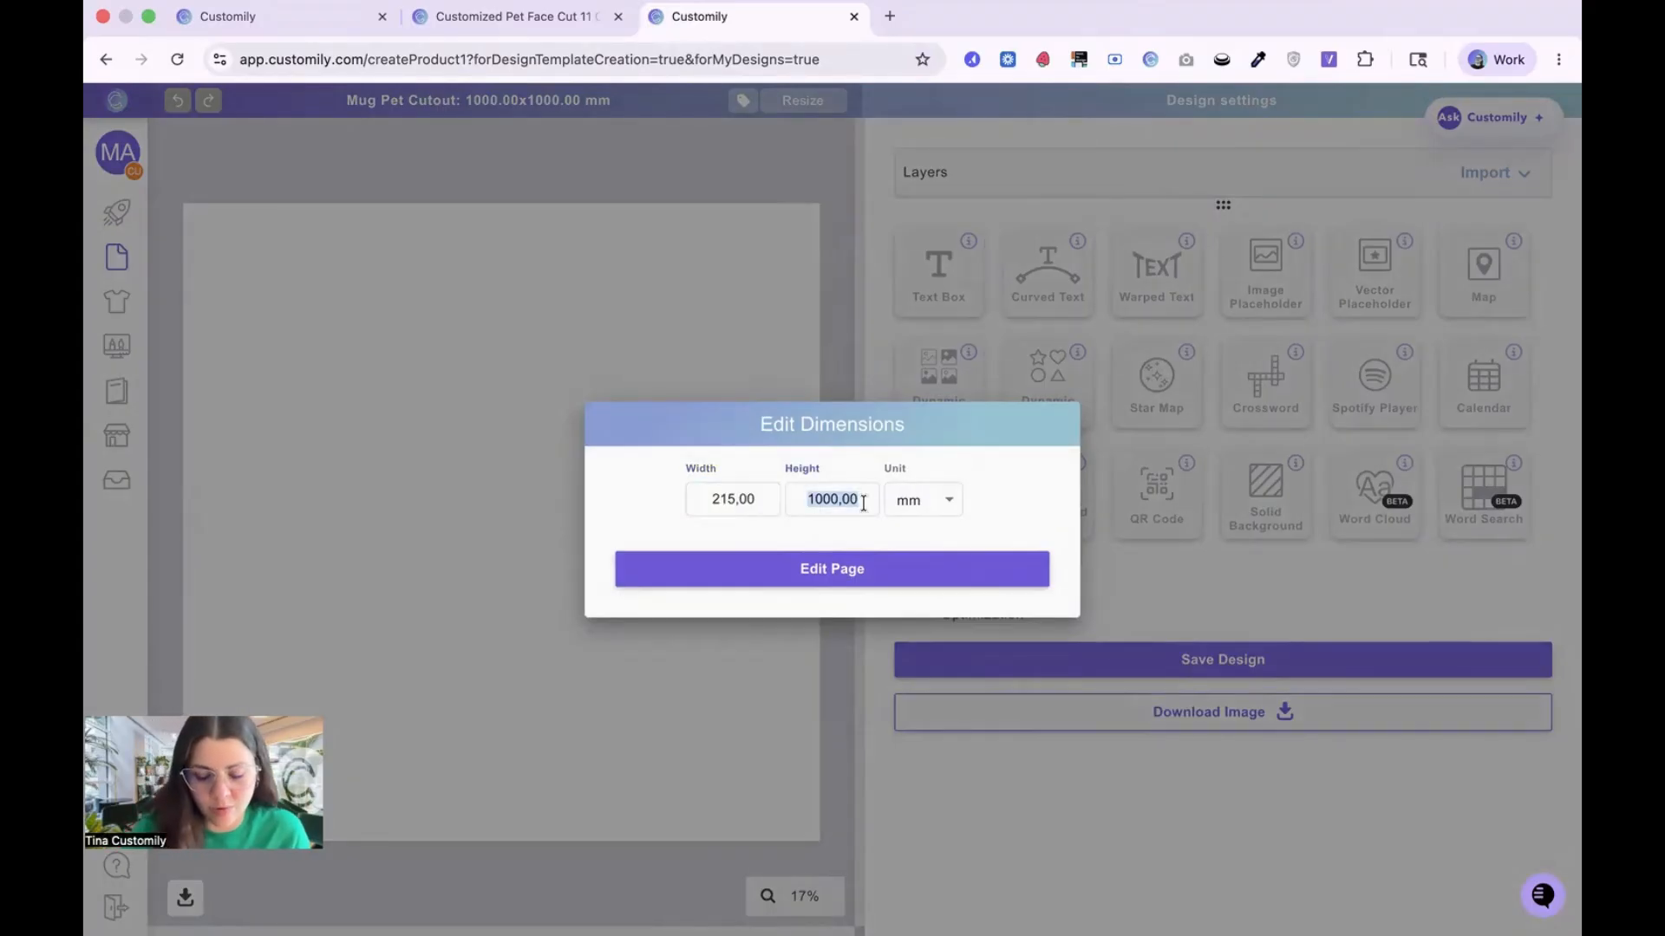
type("89")
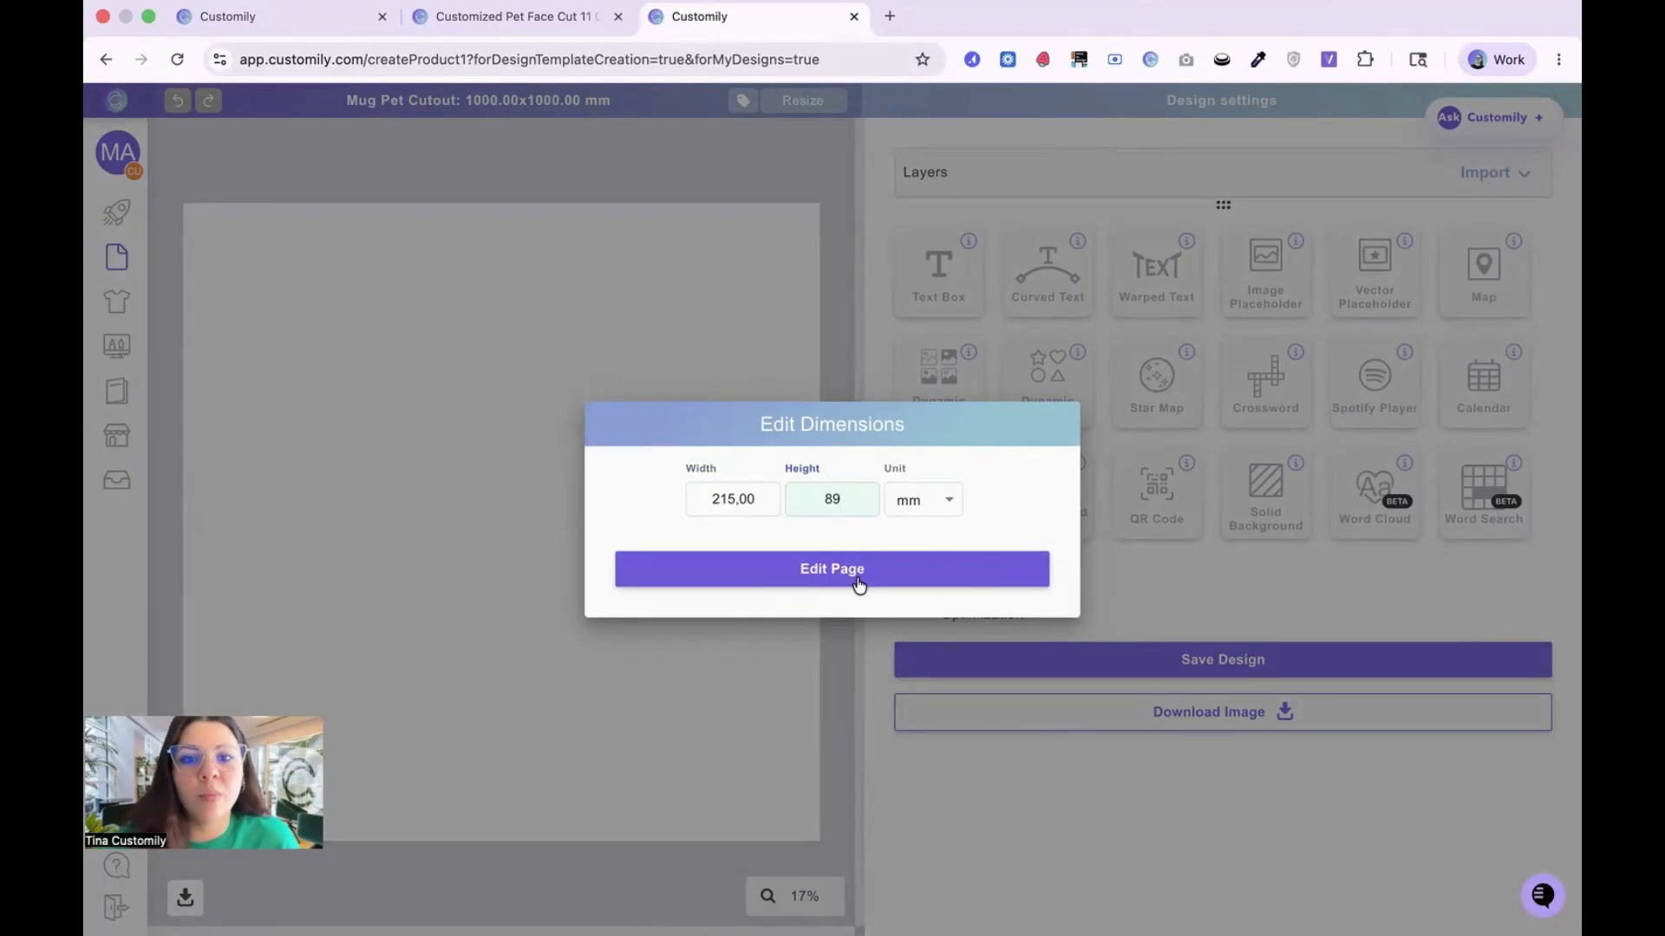
left_click(762, 488)
left_click(832, 569)
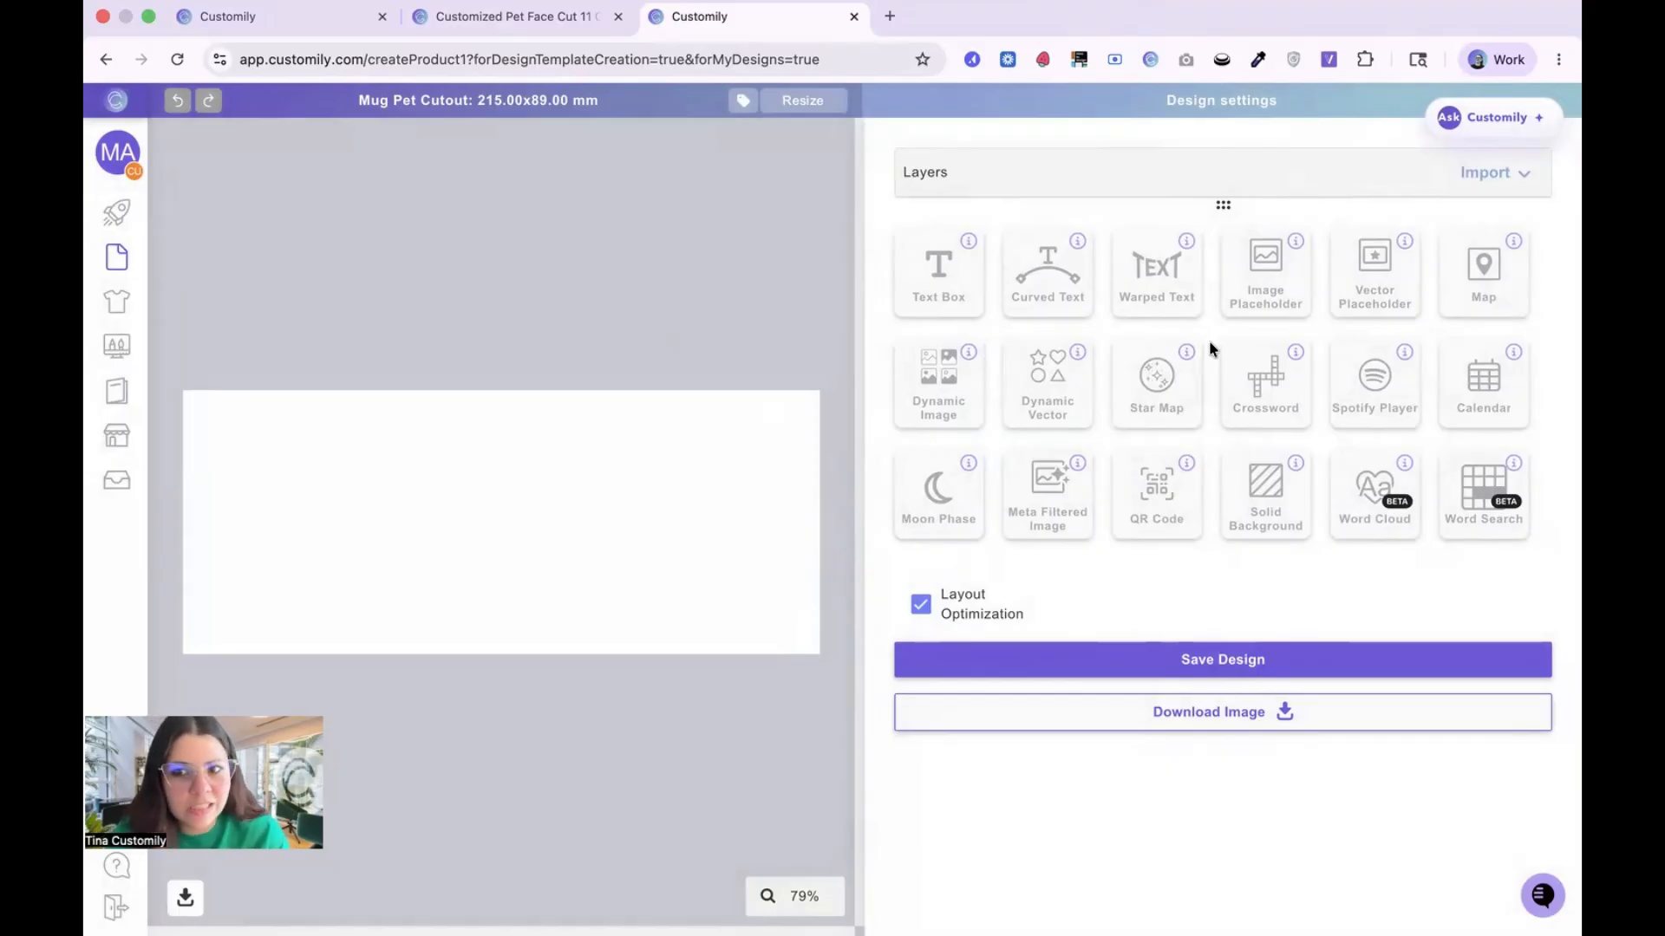
Step: Place a trial map element on the left part of the design and delete it
left_click(1479, 267)
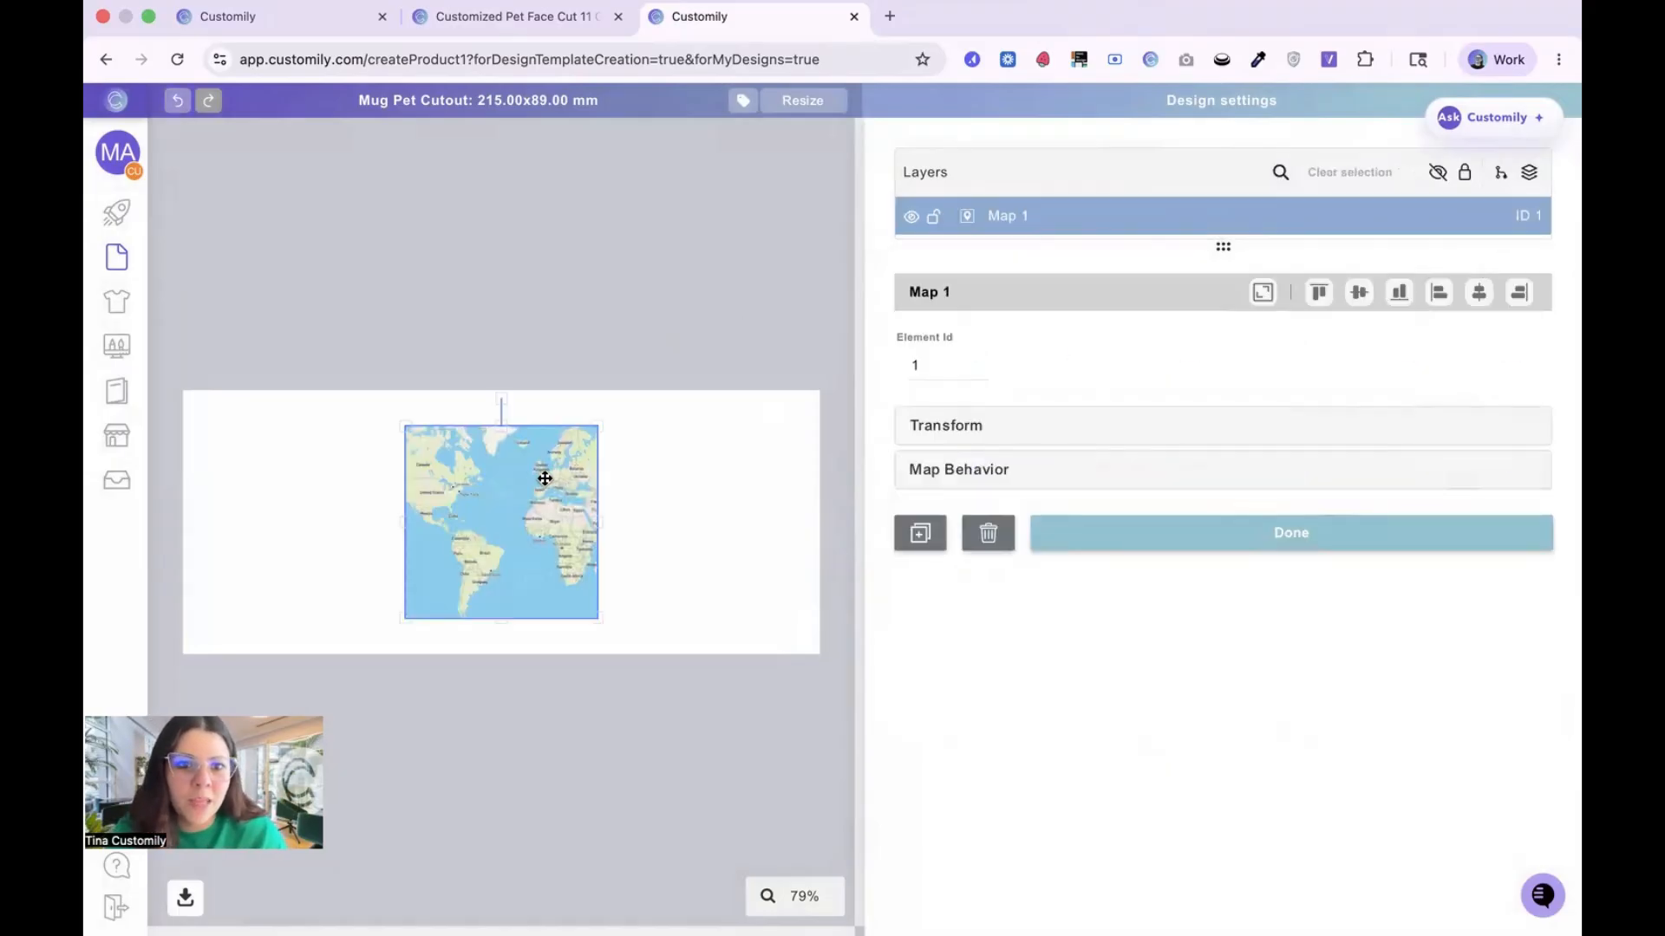
left_click_drag(543, 476, 372, 483)
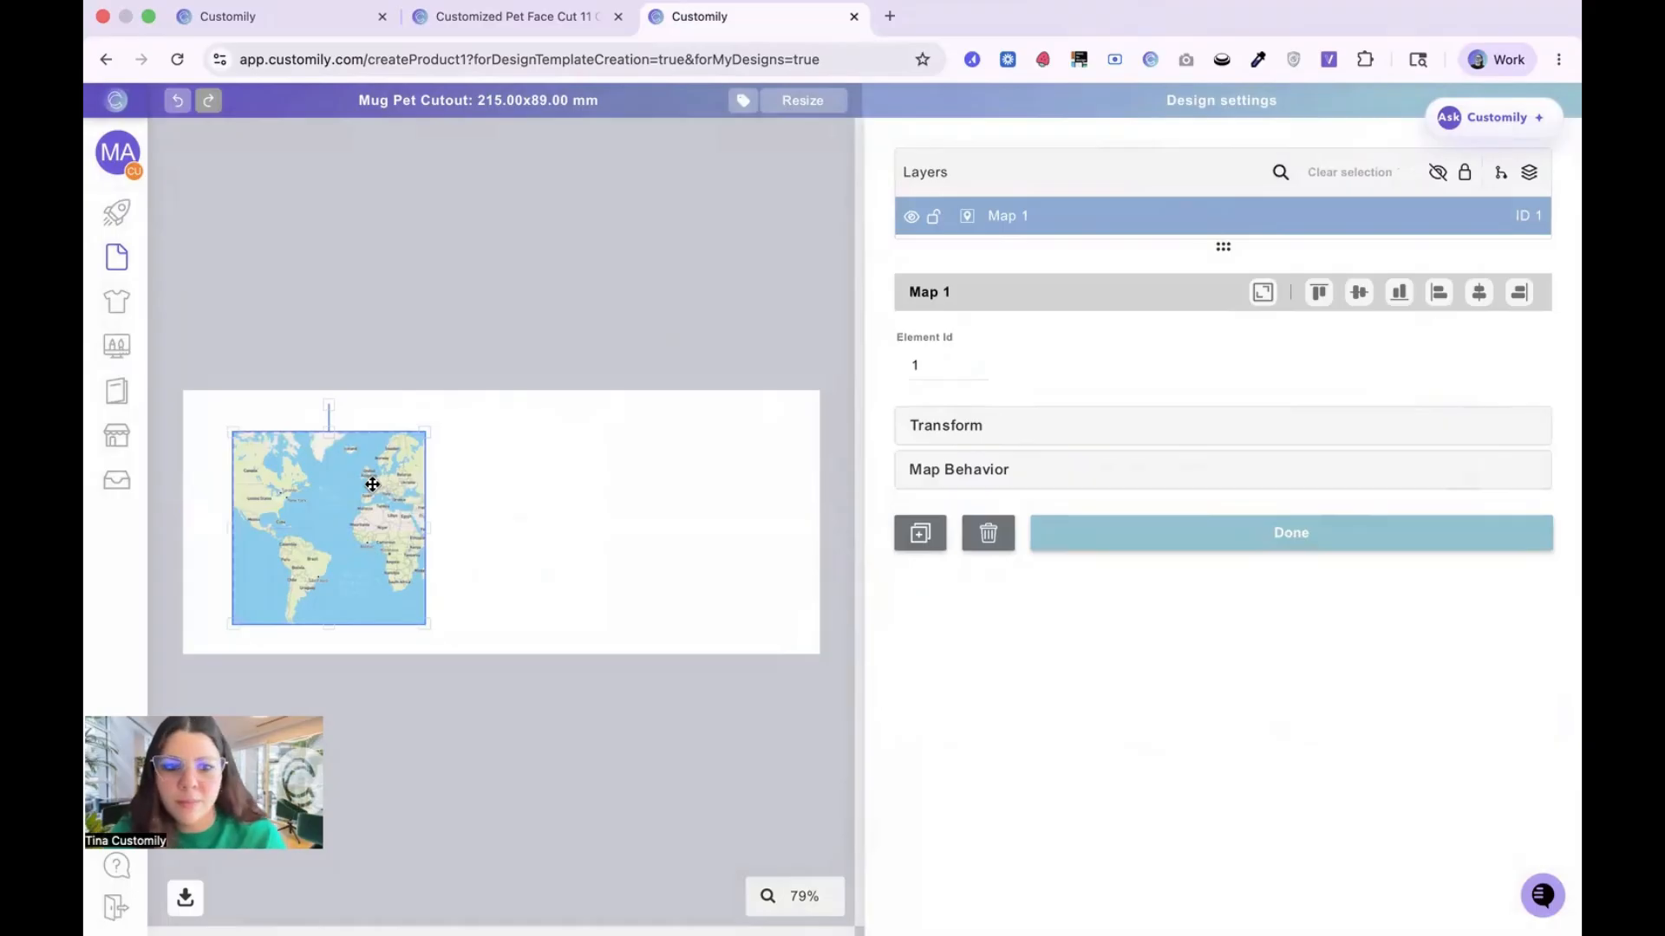
key("Delete")
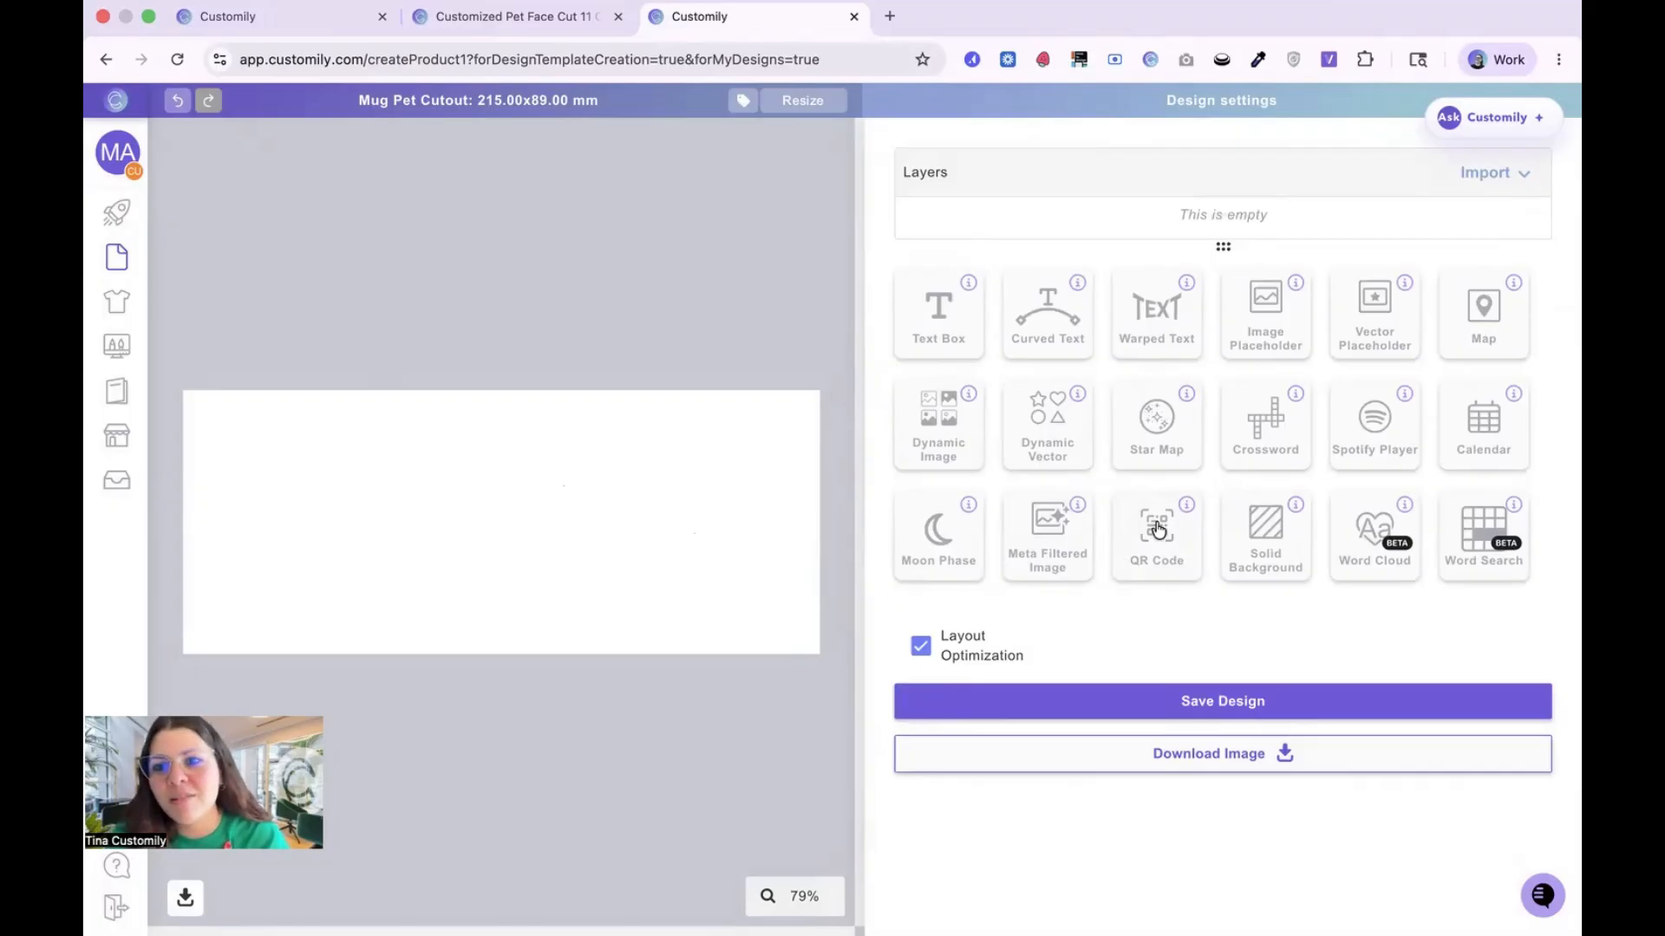
Step: Add a dynamic image expanded to fill the whole design canvas and rename its layer Pick Your Background
left_click(928, 424)
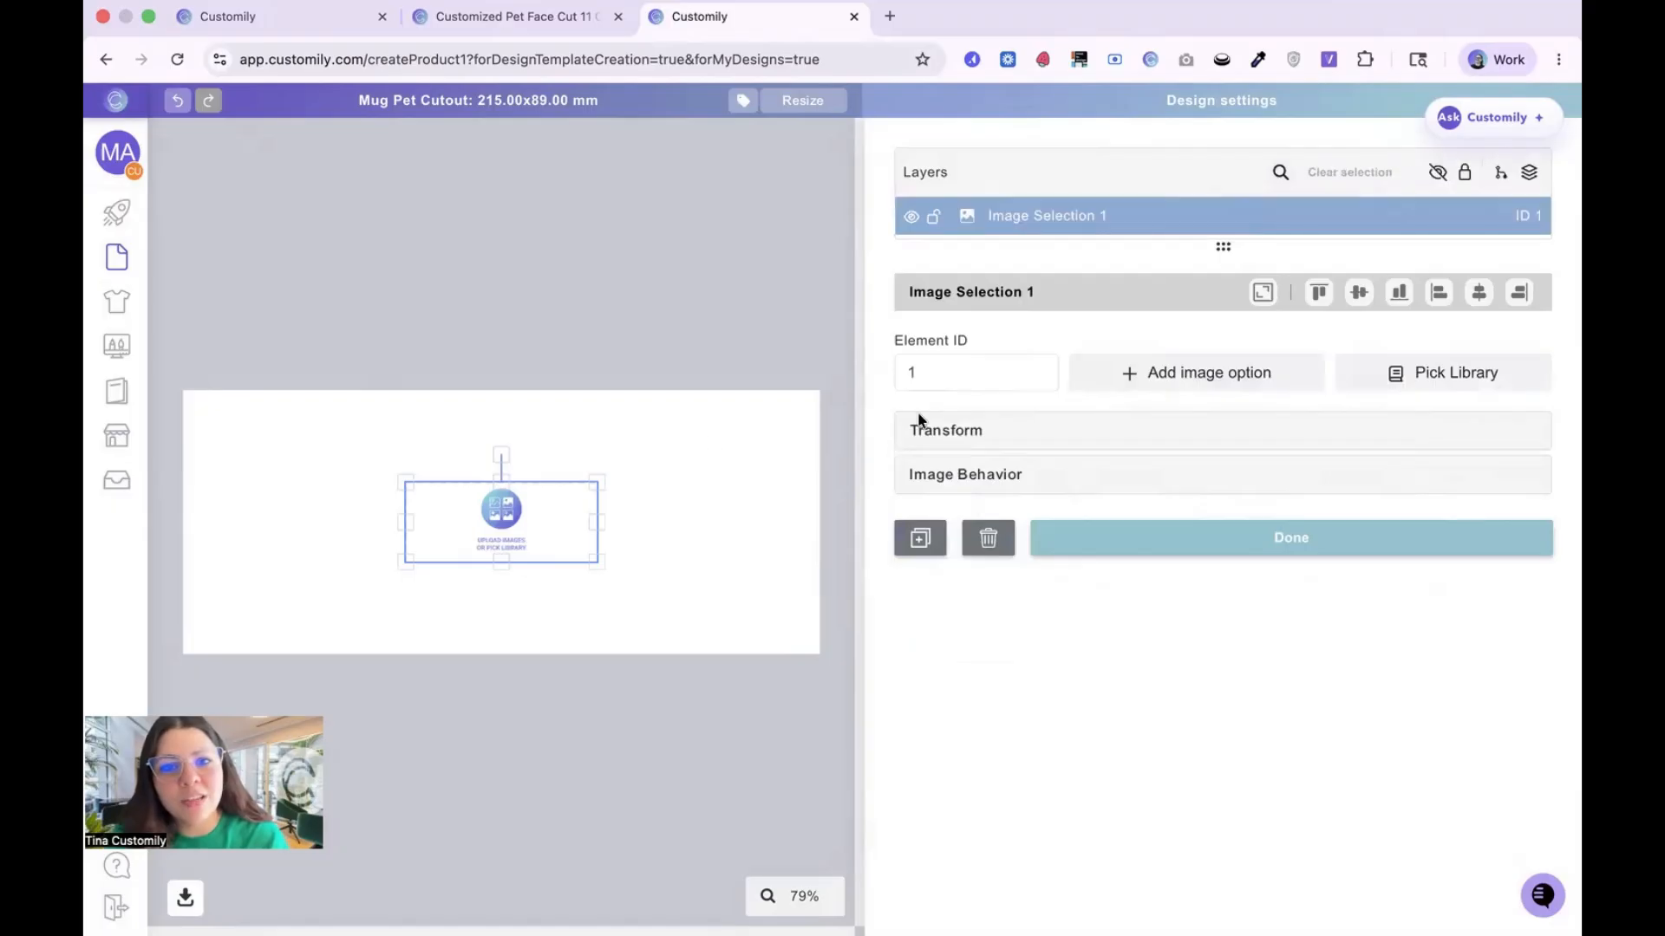
left_click(1264, 295)
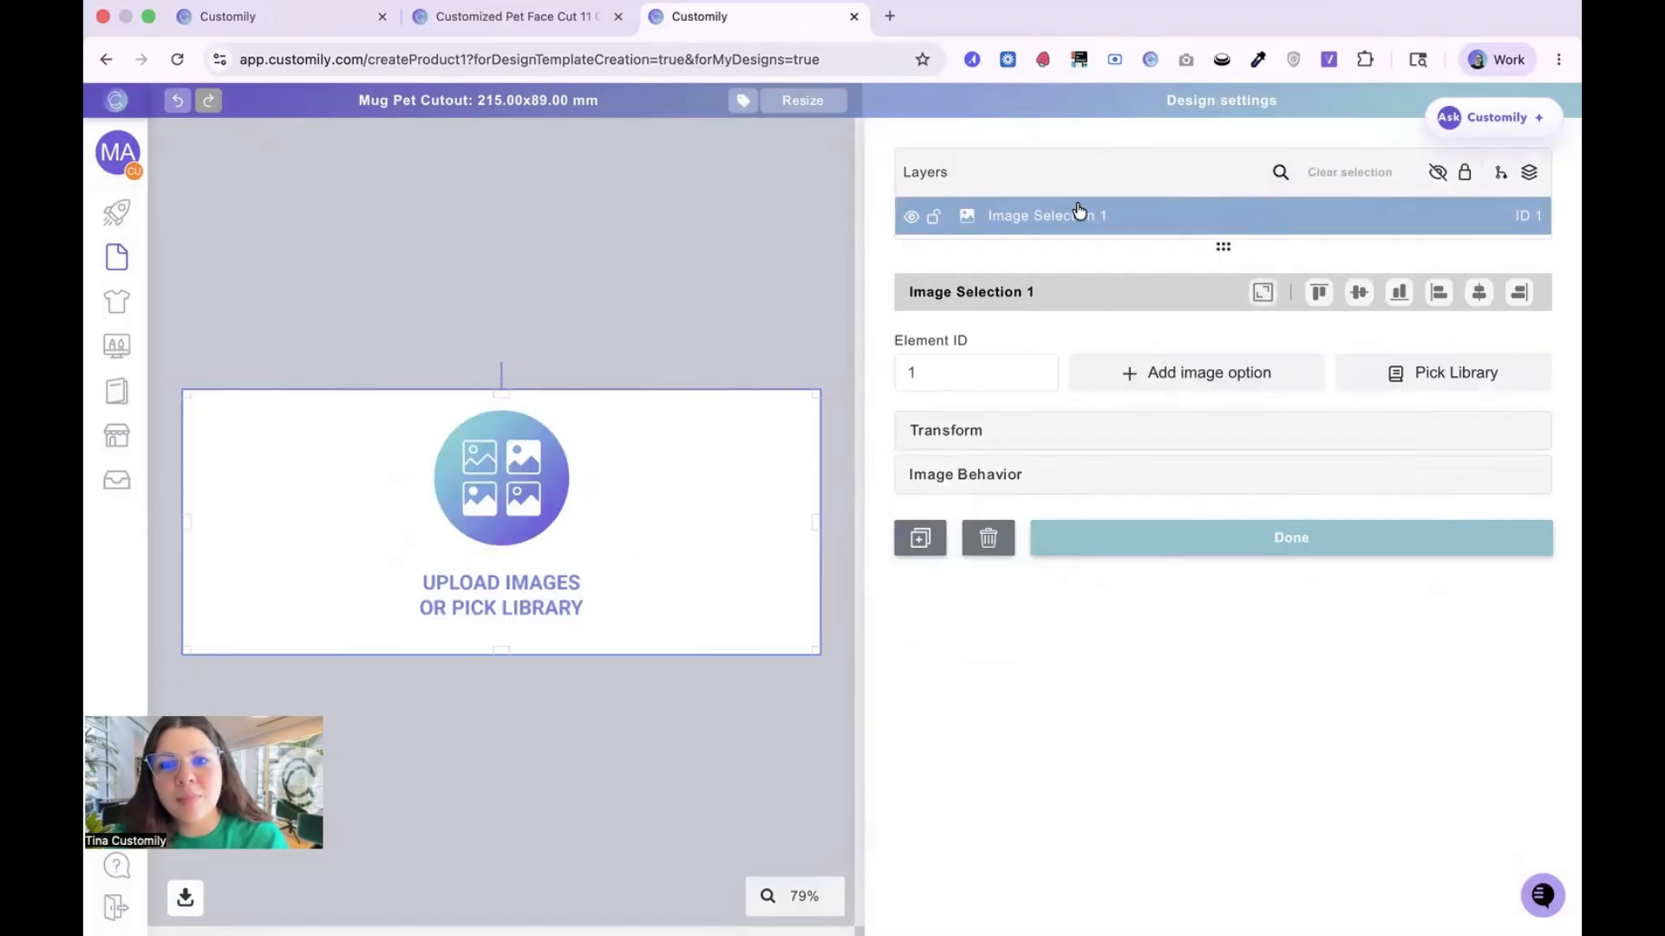
double_click(1123, 217)
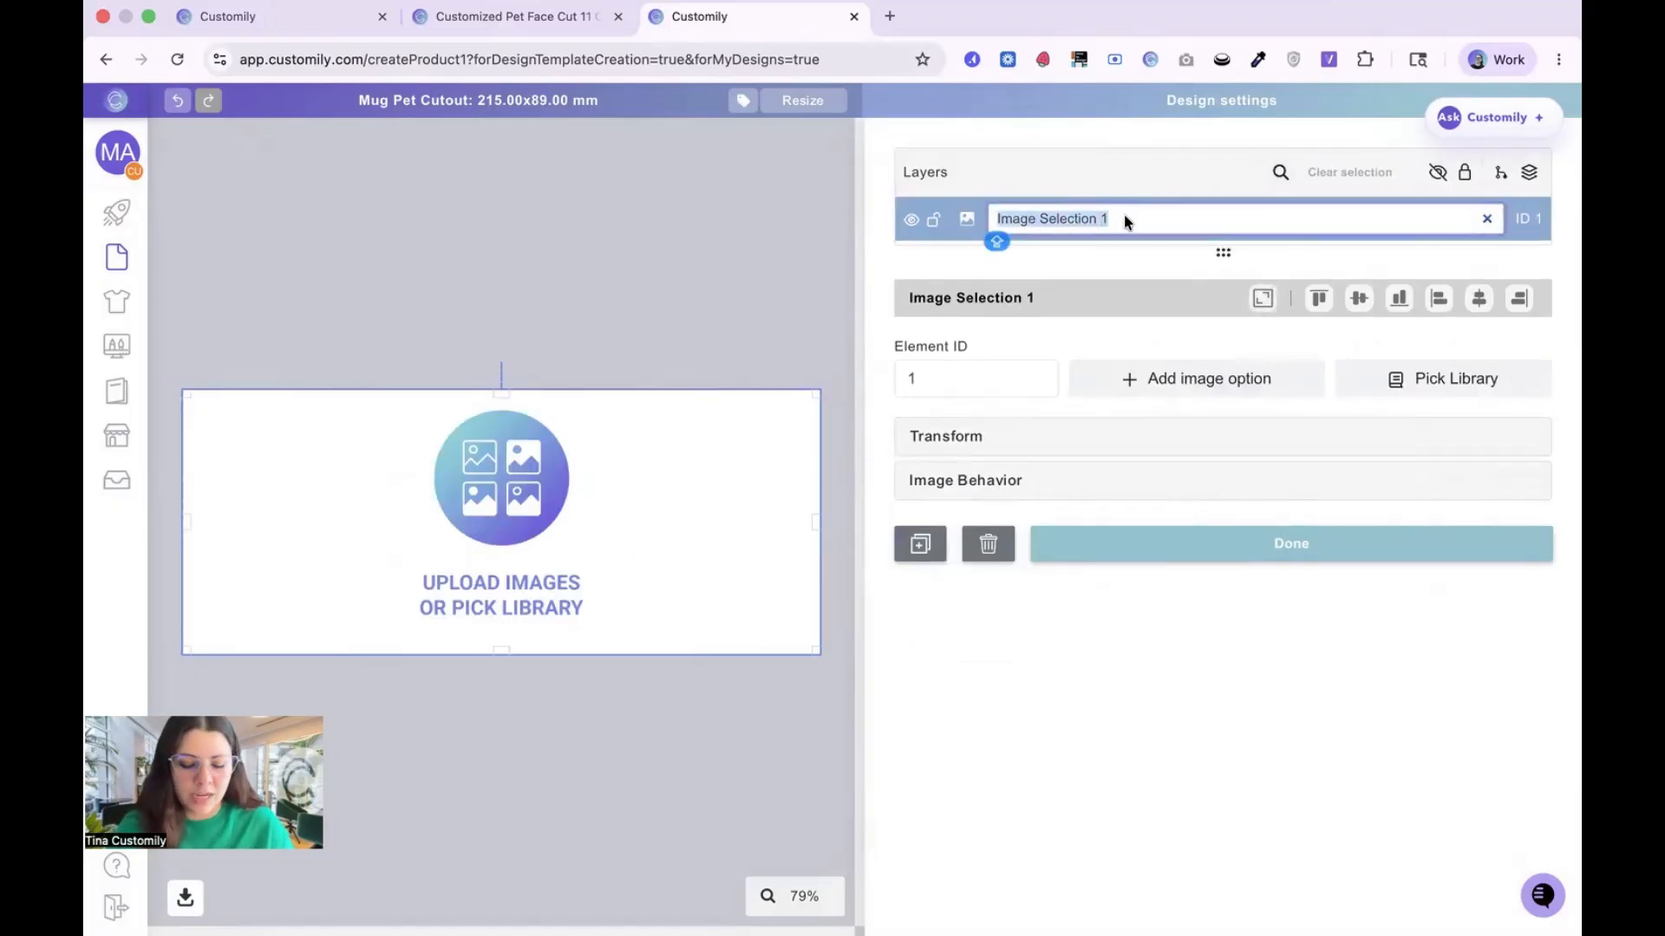
type("Pick Your")
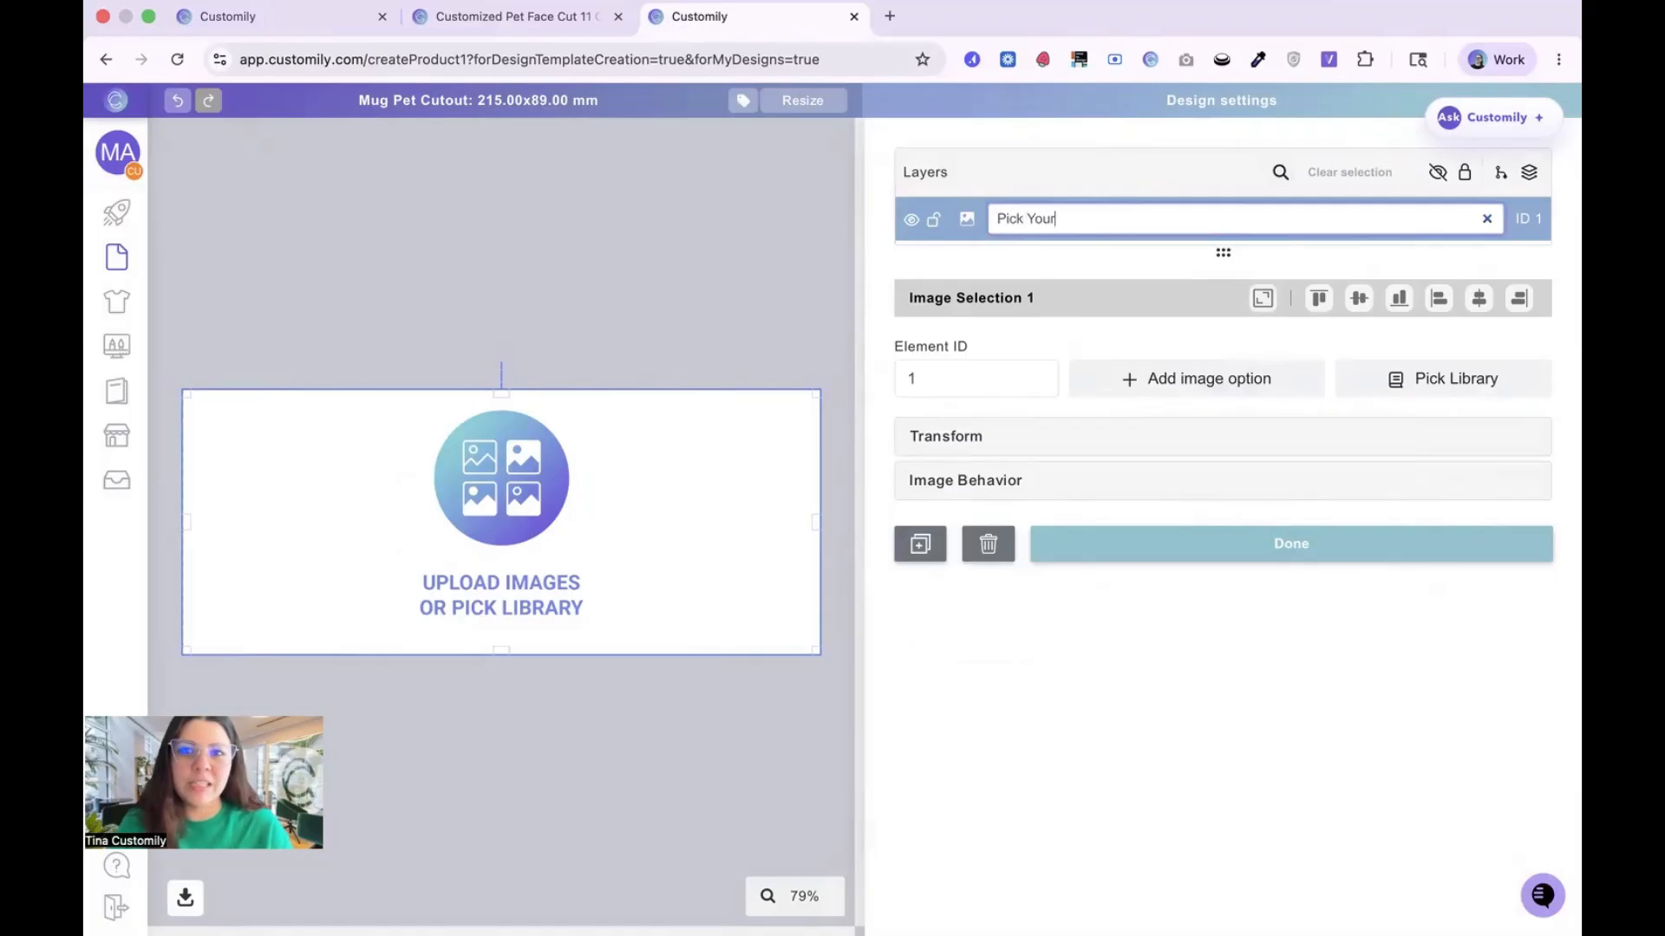
type(" Background")
key("Return")
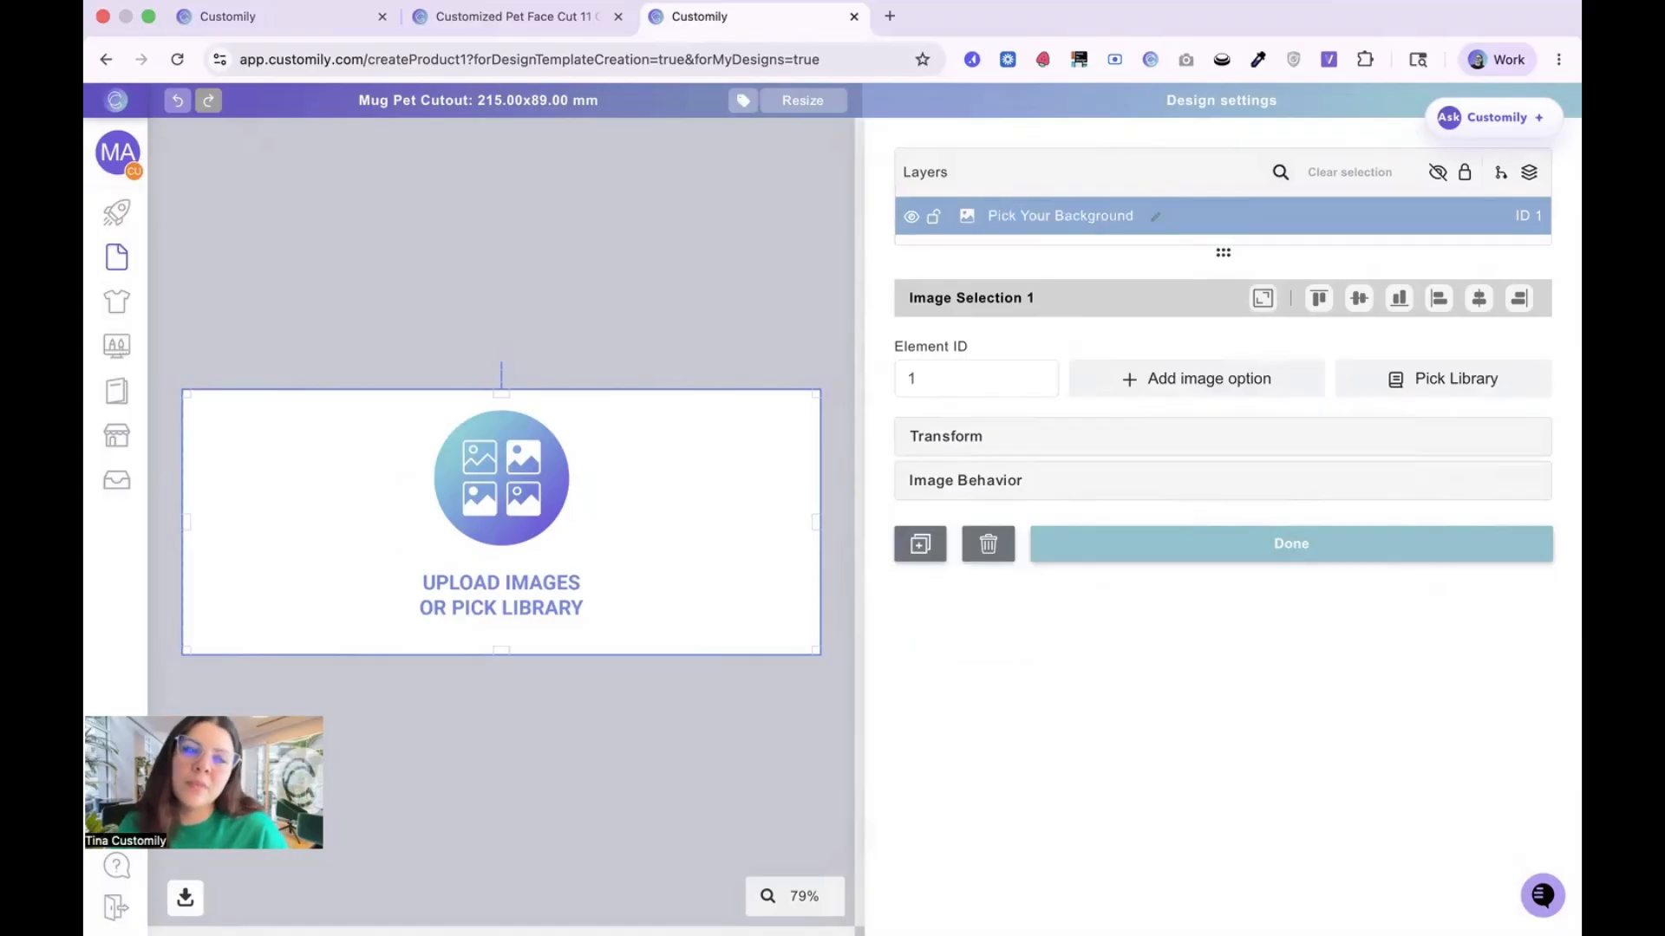
Step: Add all images from the Backgrounds folder in POD Ninjas, Diseño sin título (6).png to (10).png, as options of the Pick Your Background layer
left_click(1228, 382)
left_click(860, 320)
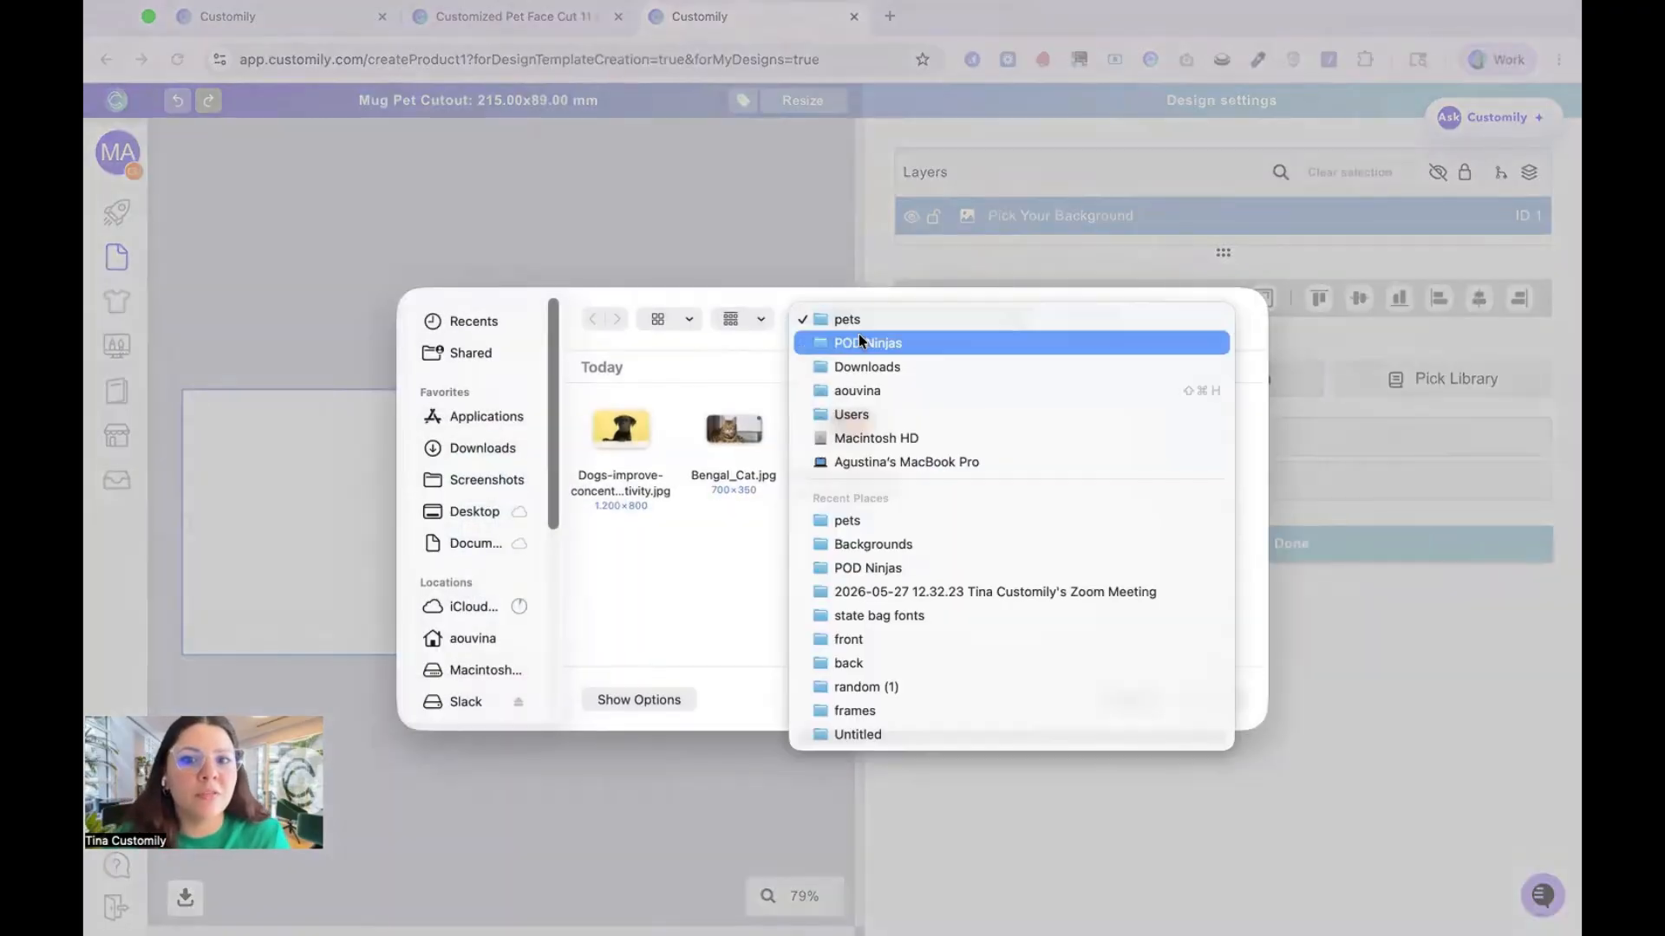
left_click(860, 345)
double_click(704, 441)
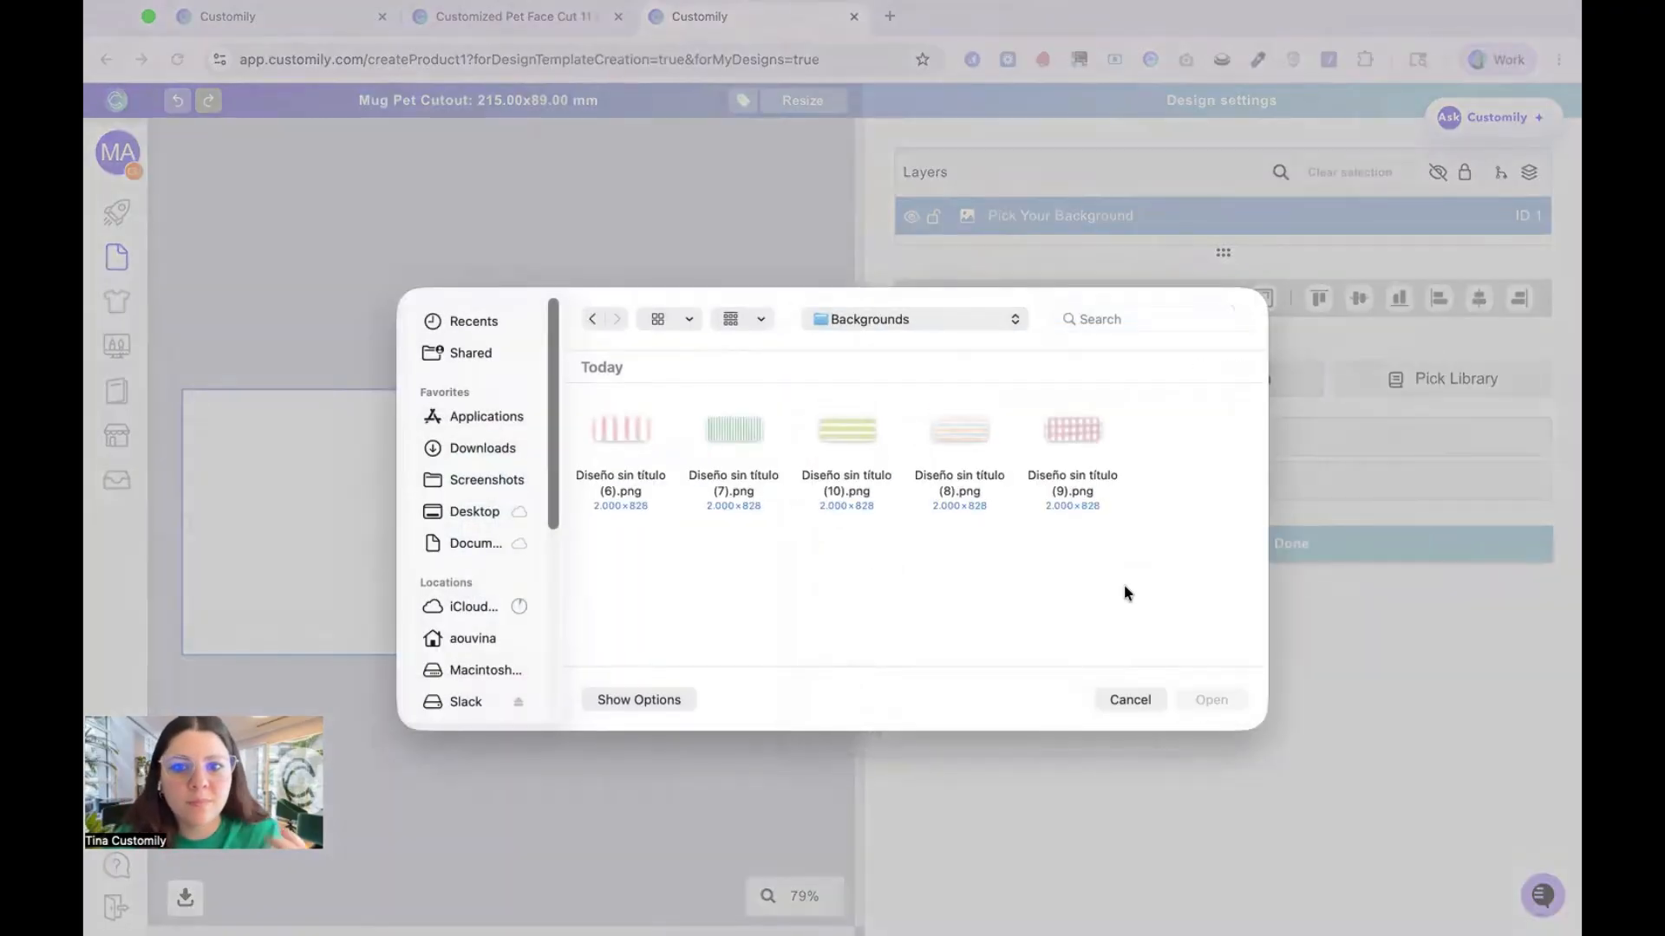
left_click_drag(1126, 587, 647, 419)
key("Return")
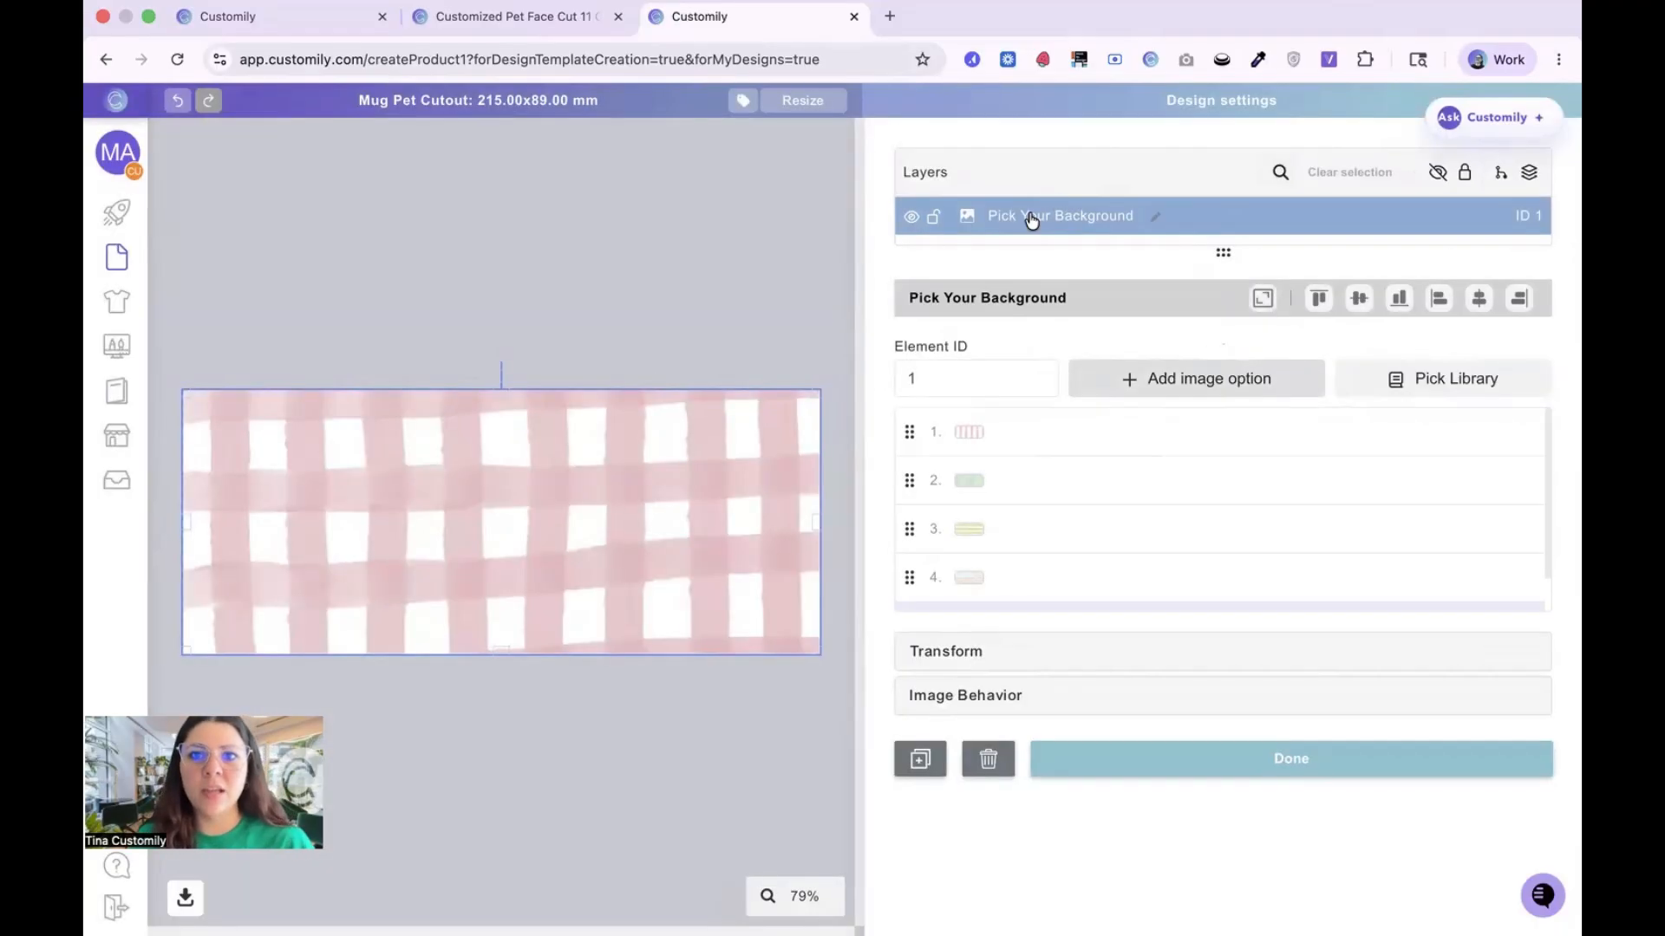
Step: Enlarge the layer list and lock the Pick Your Background layer
left_click_drag(1218, 252, 1216, 451)
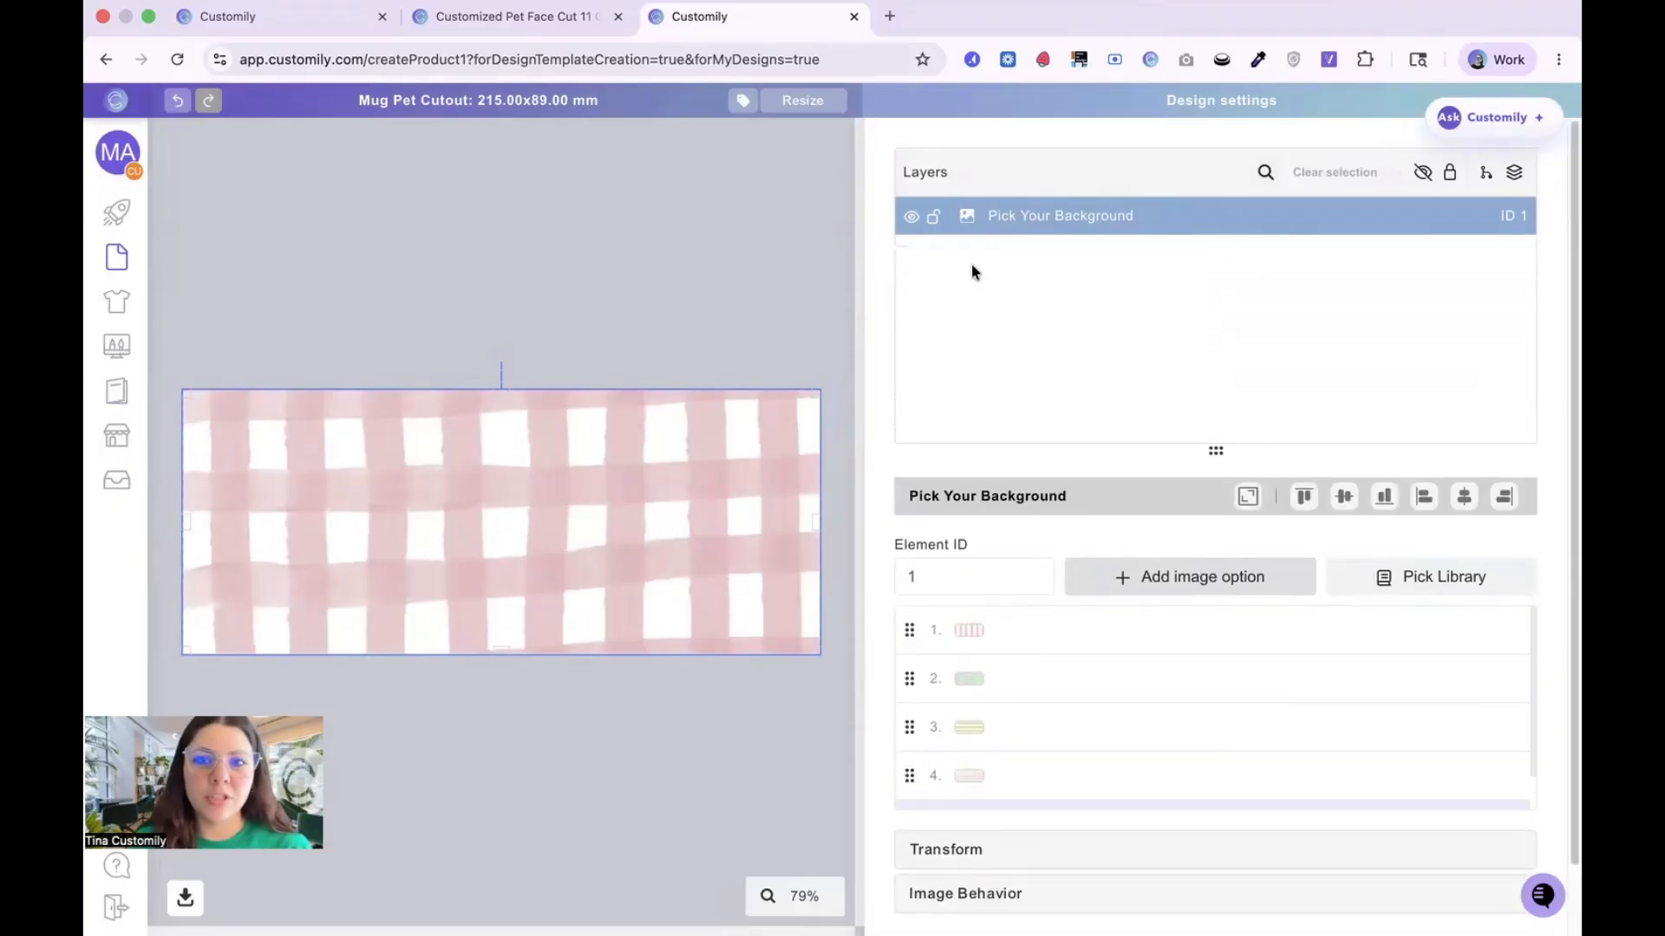
left_click(933, 217)
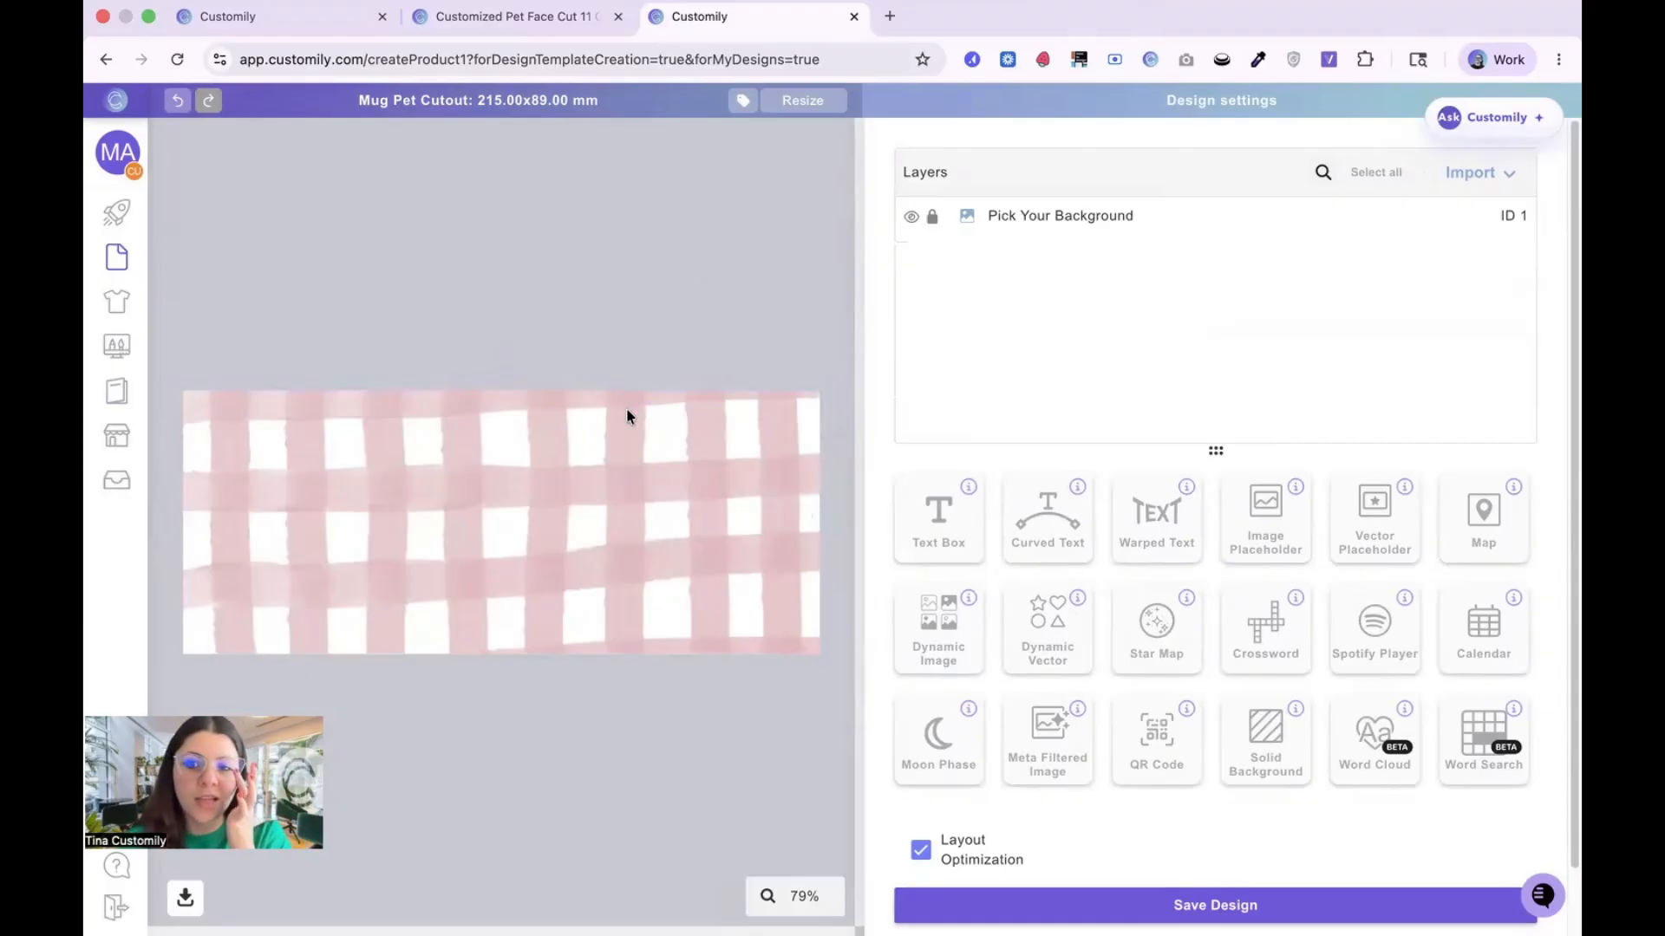
Step: Add an image placeholder and position it on the left half of the mug design
left_click(1283, 523)
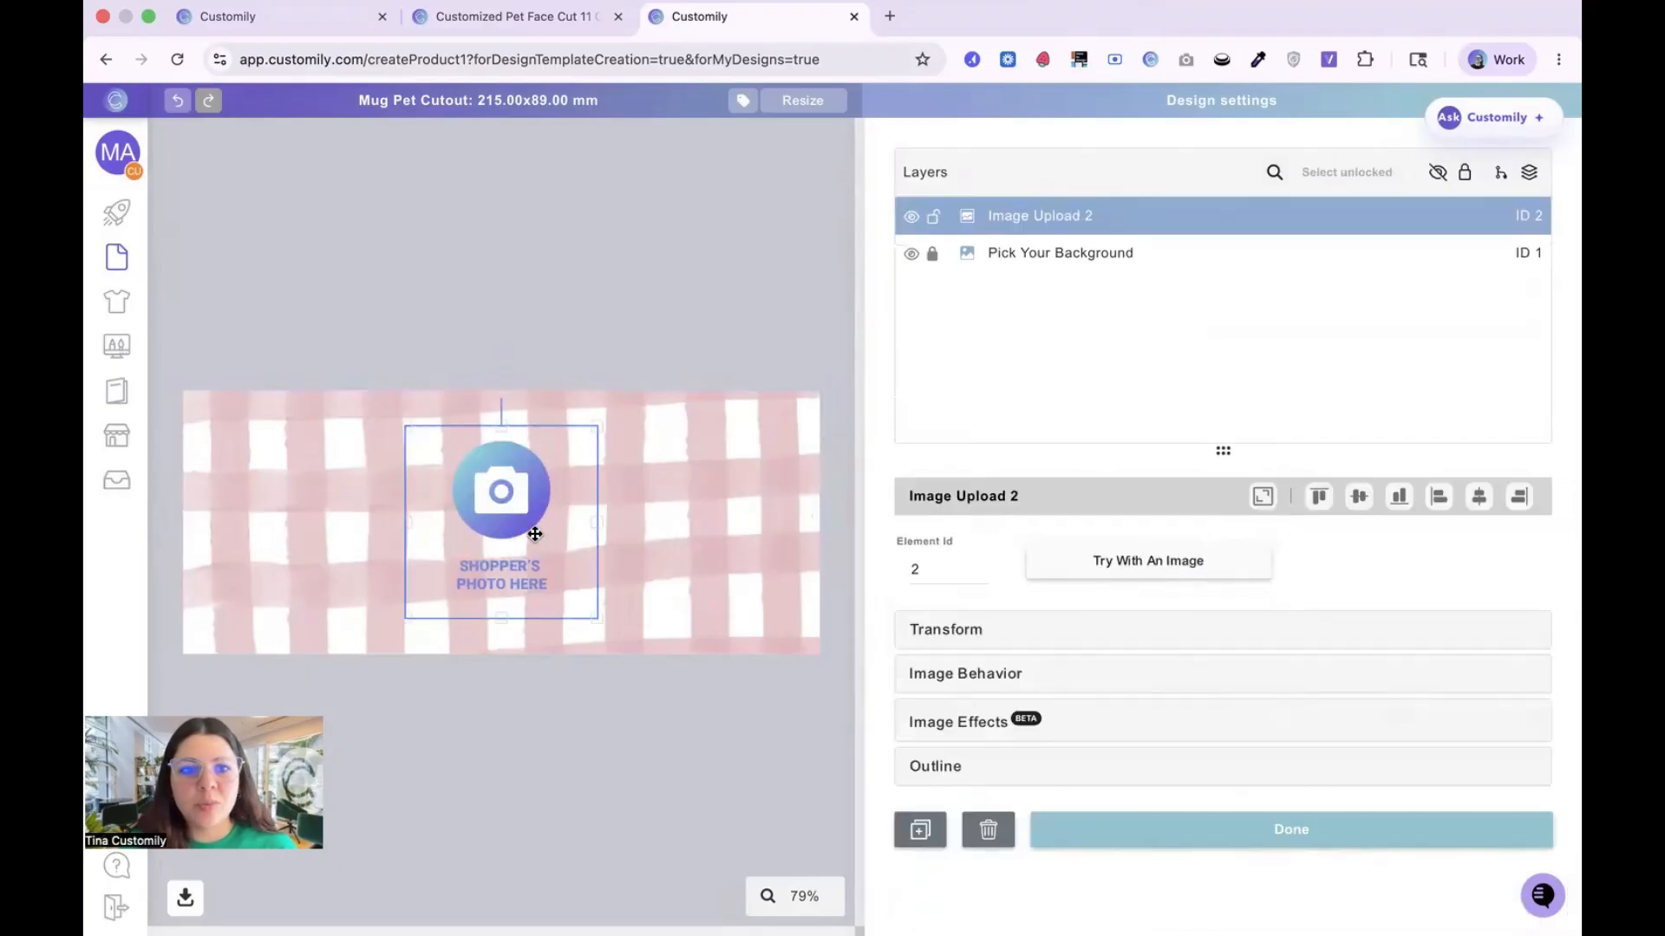
left_click_drag(542, 538, 417, 534)
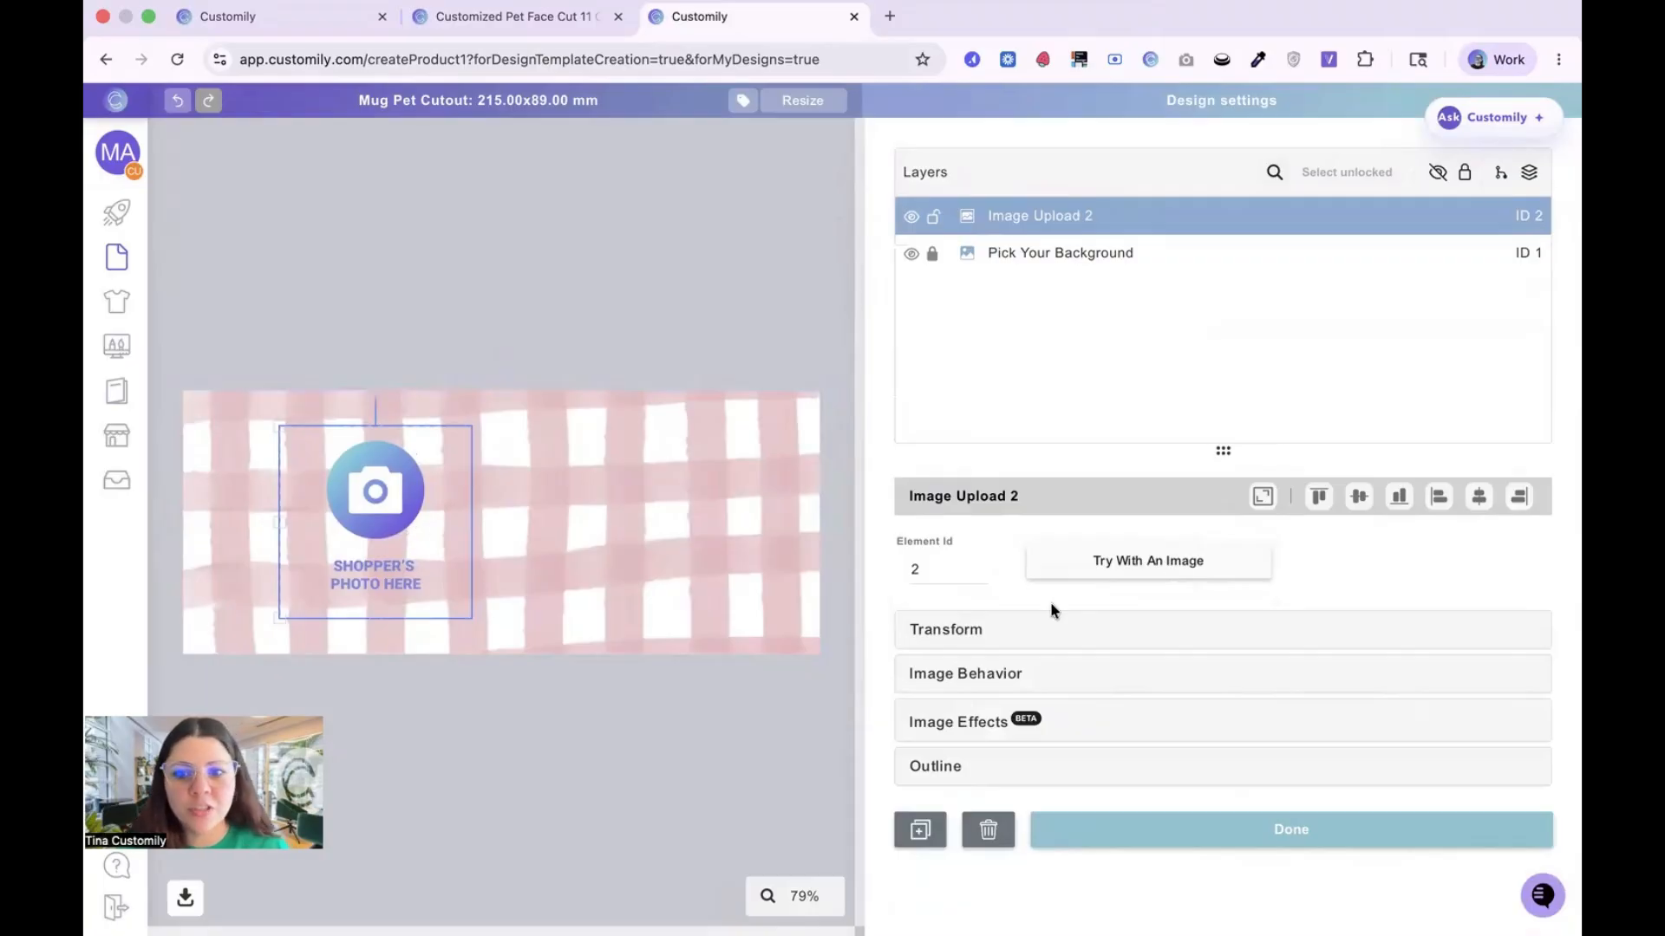
left_click(1163, 560)
left_click(1139, 707)
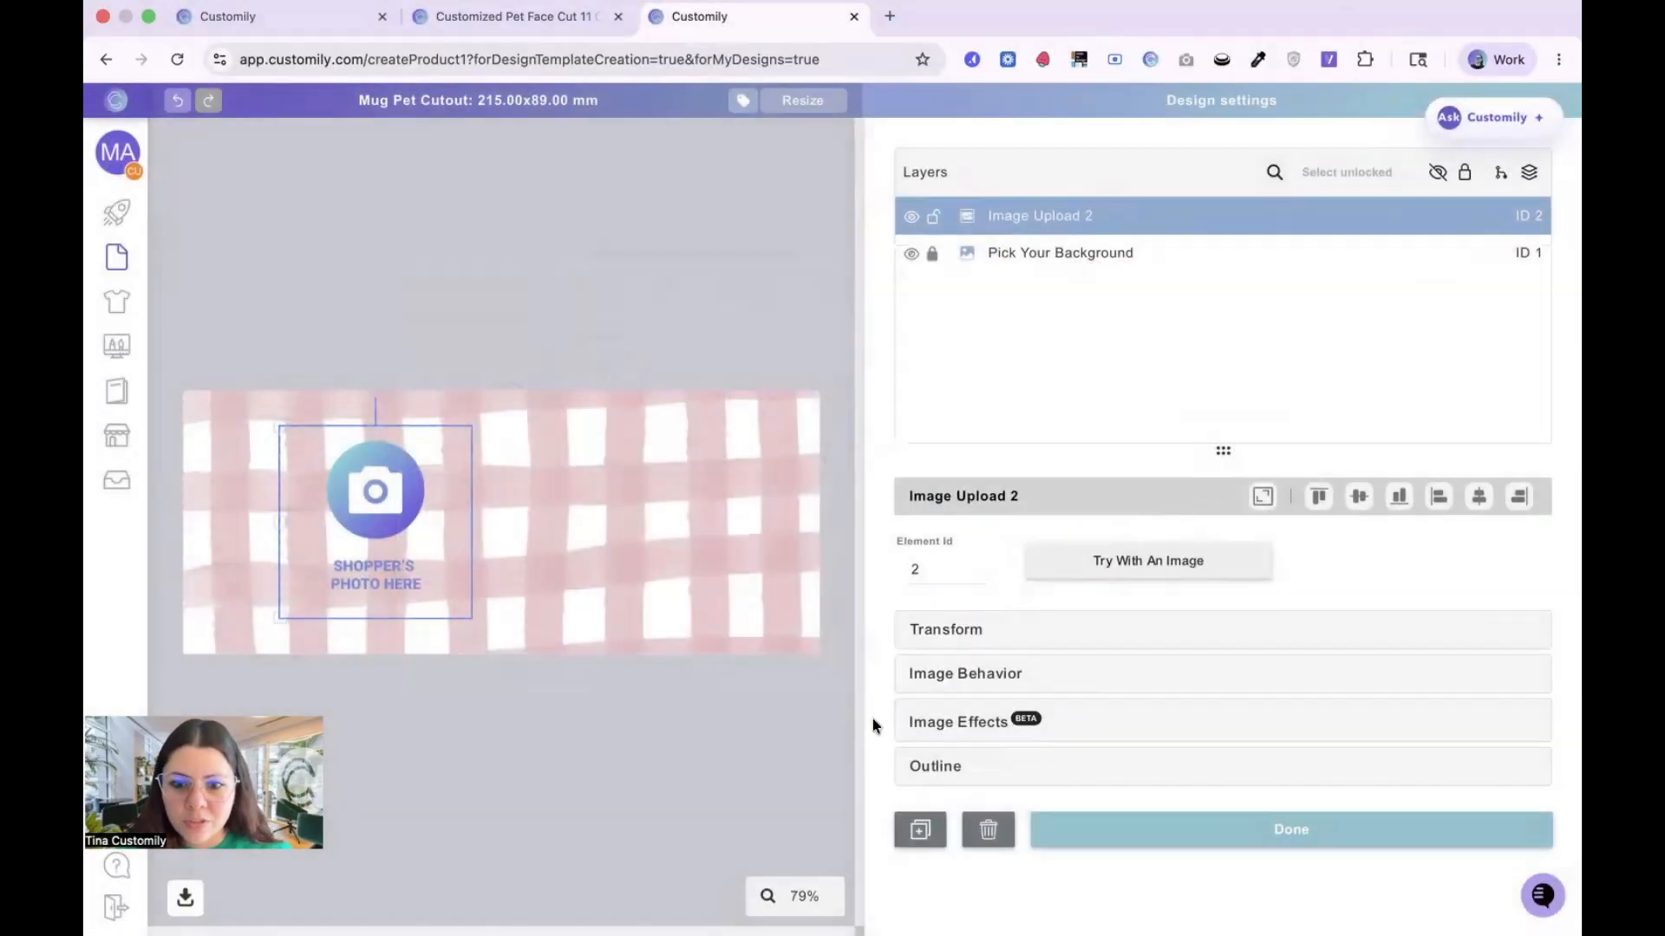
Step: Add the Face Cut Out image effect to the image placeholder, with Customily as service provider
left_click(947, 727)
scroll(1171, 769, "down", 3)
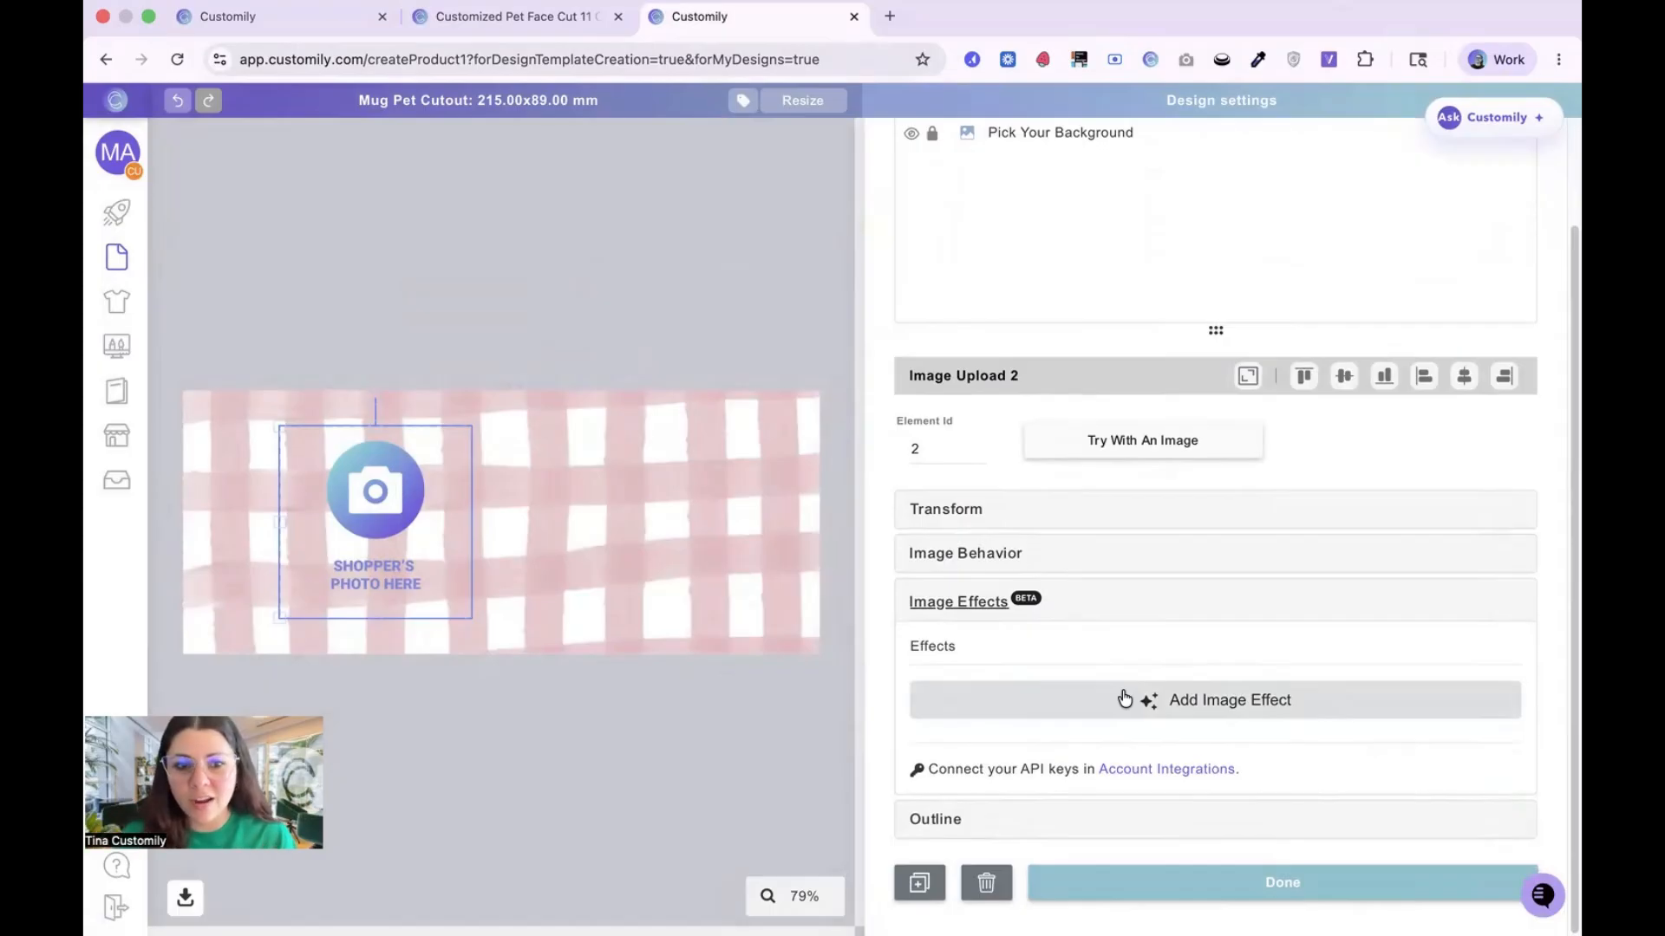
left_click(1125, 698)
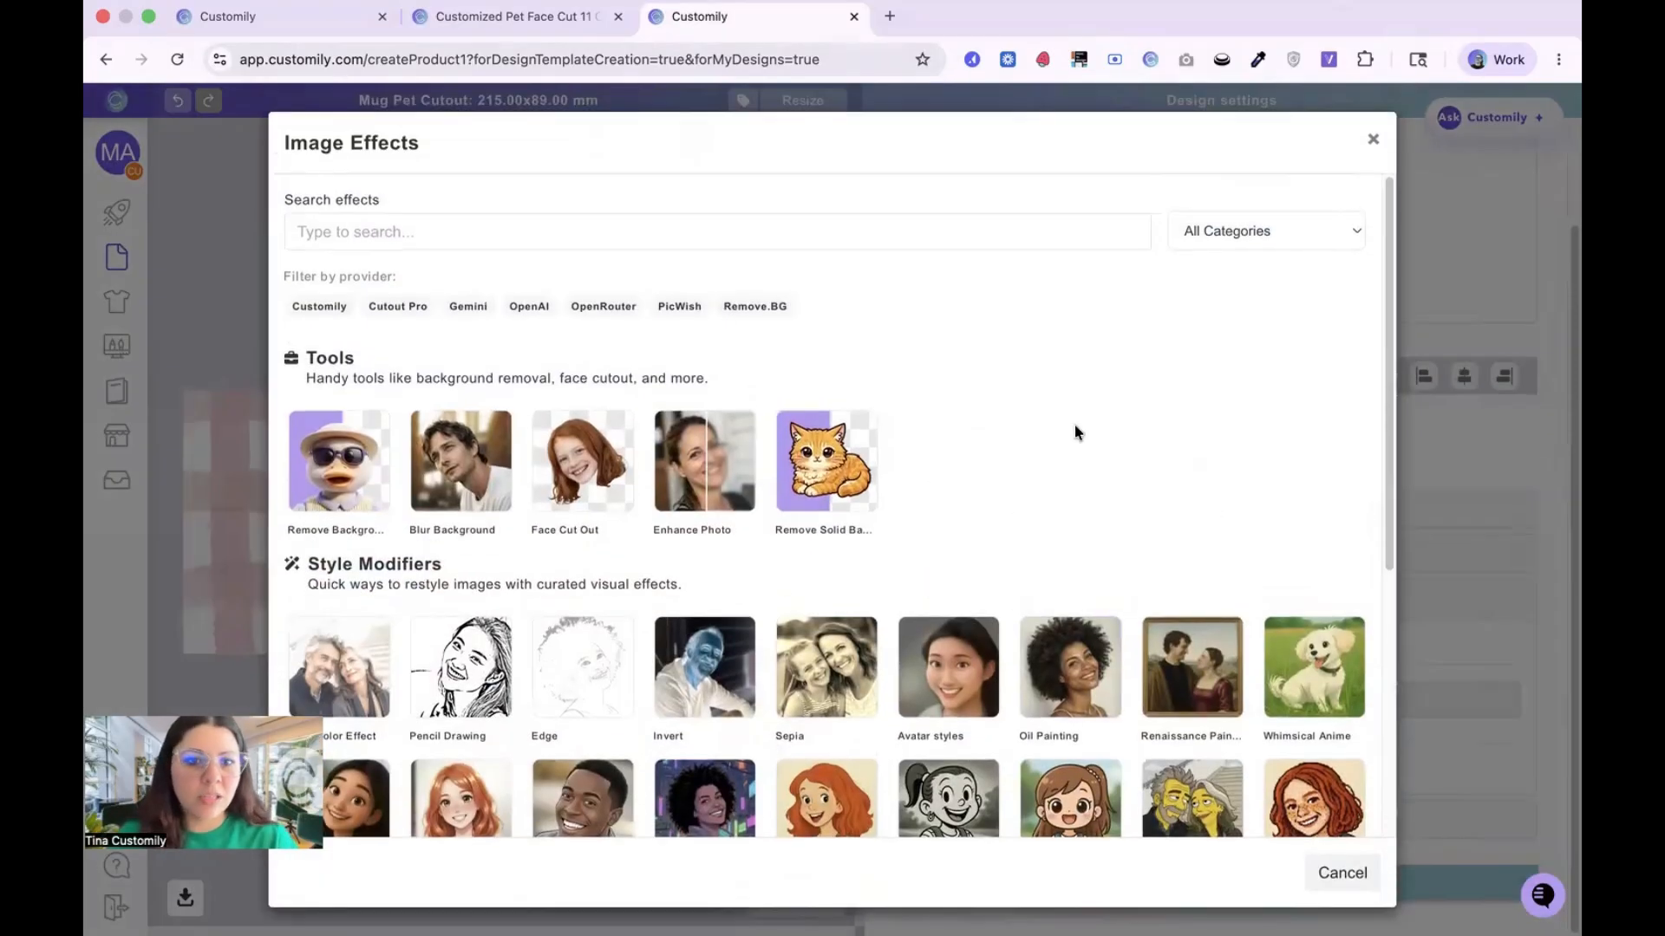
mouse_move(579, 483)
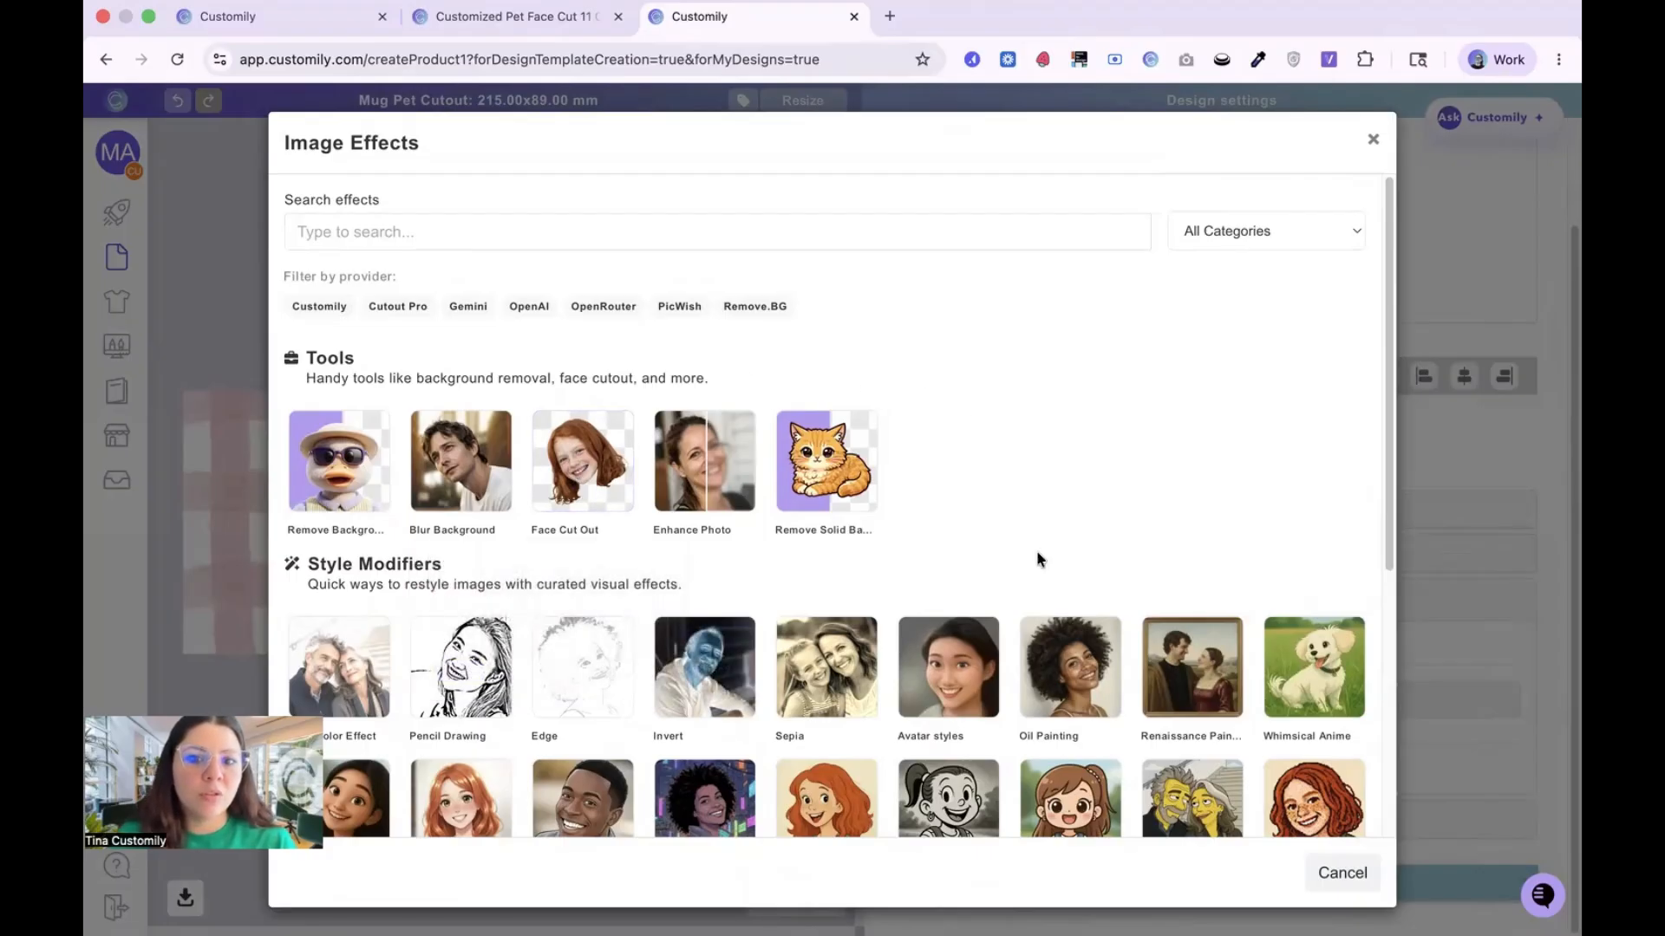
scroll(1172, 492, "down", 3)
mouse_move(1174, 499)
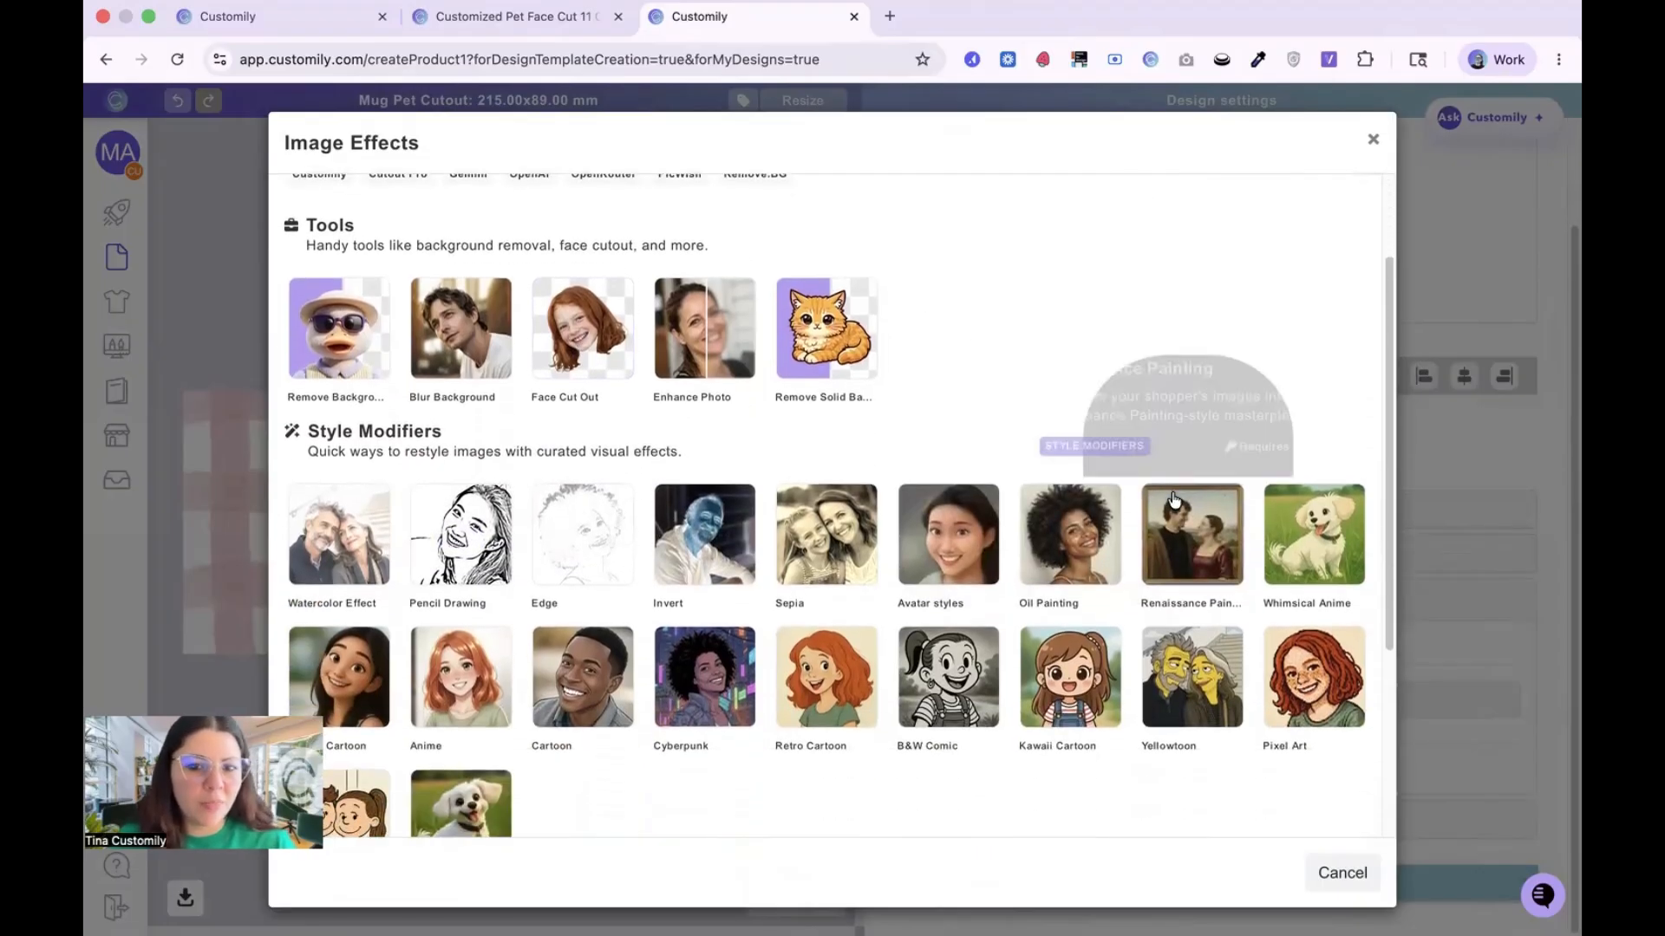
scroll(1172, 499, "down", 5)
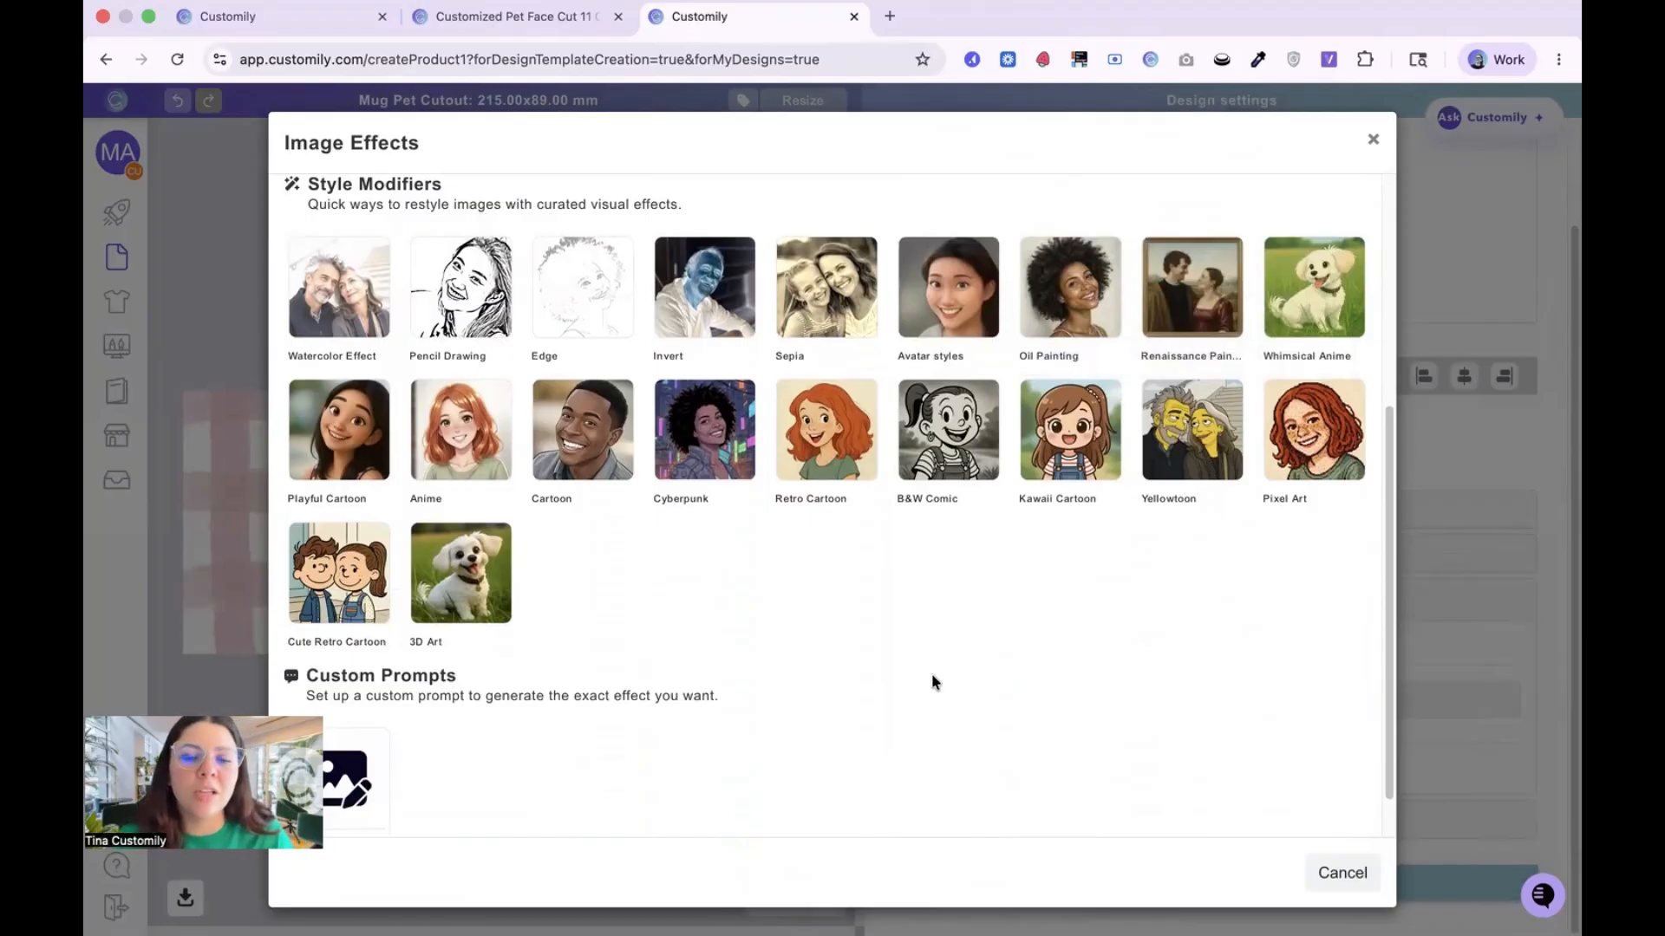
scroll(659, 656, "up", 8)
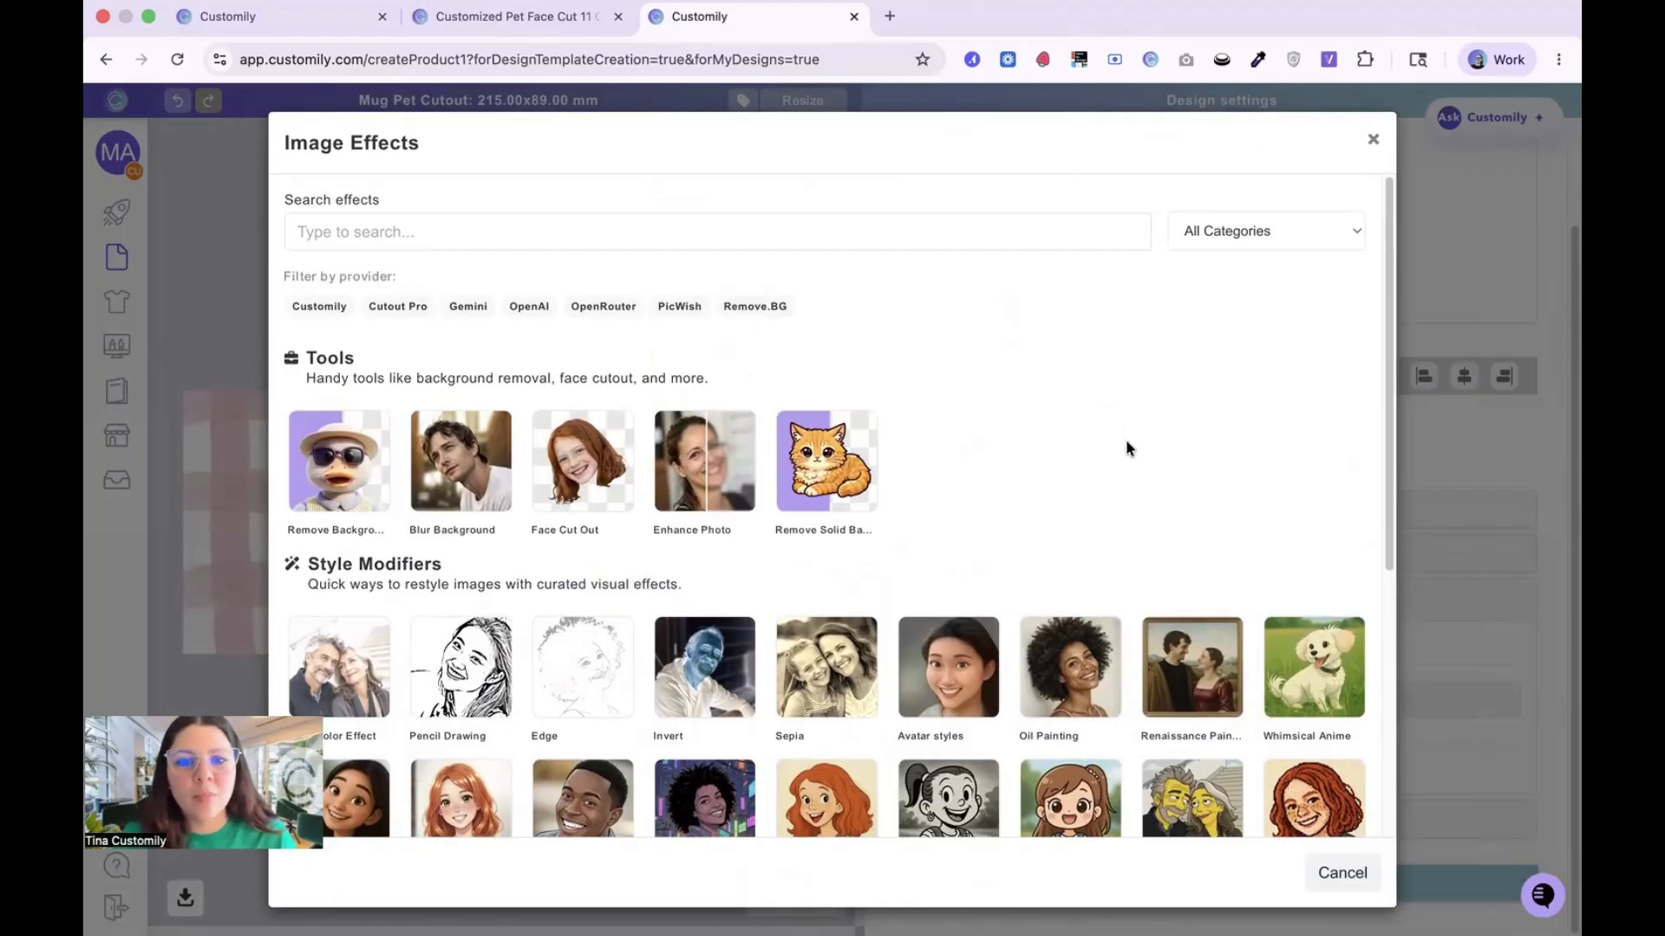
left_click(540, 452)
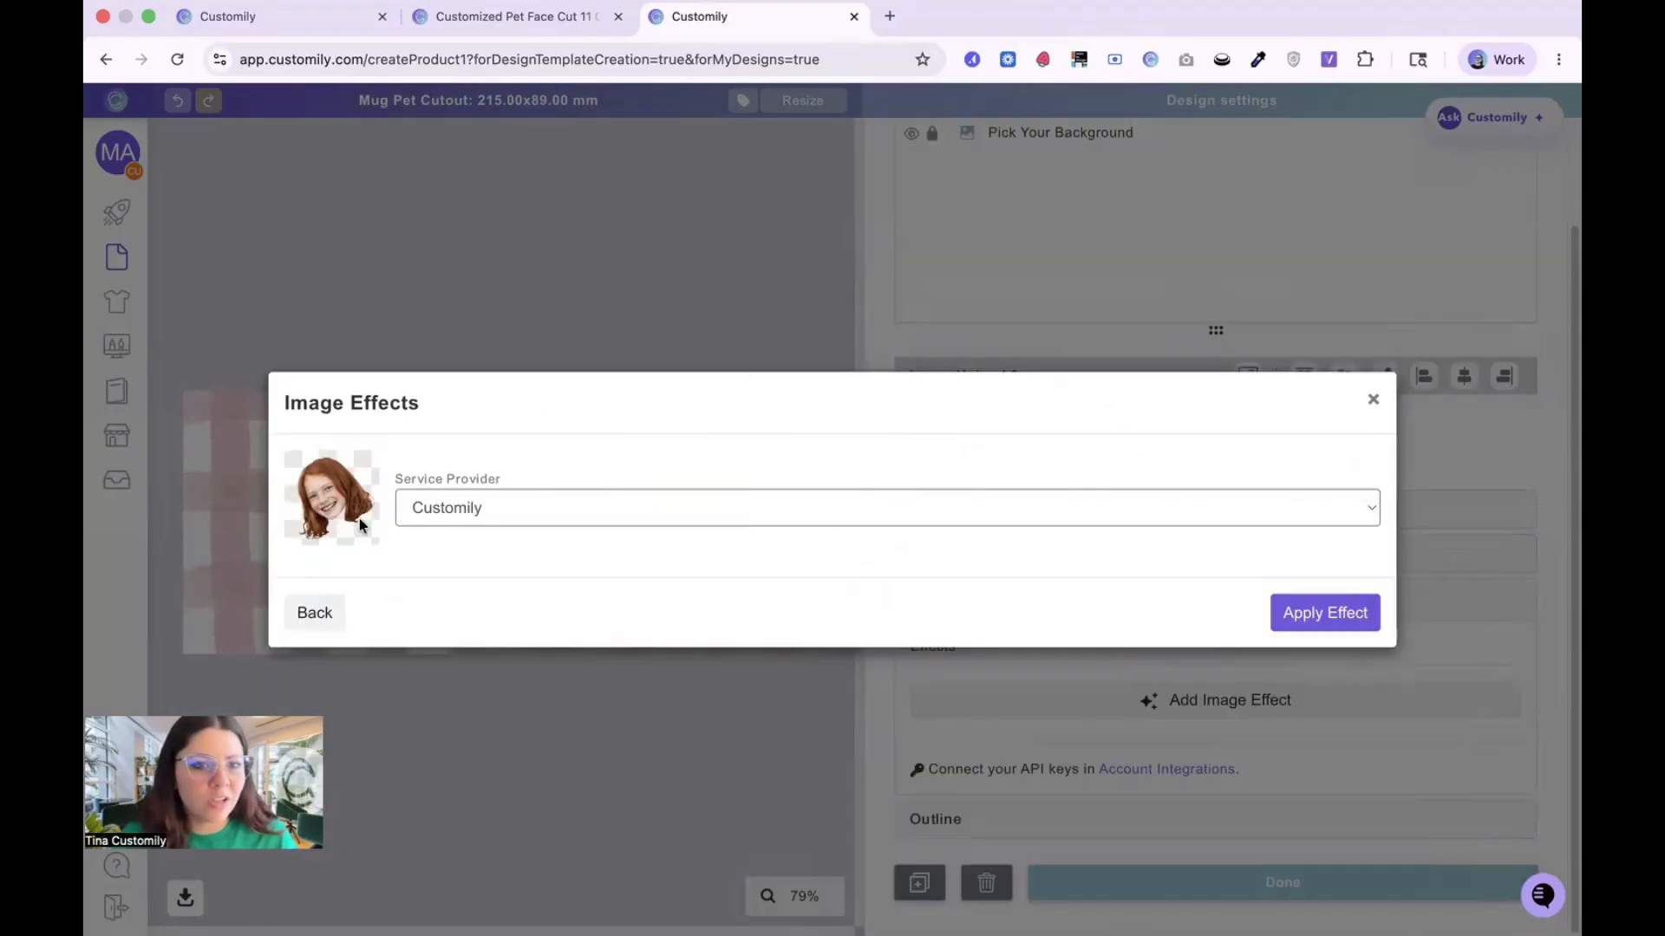
left_click(1341, 614)
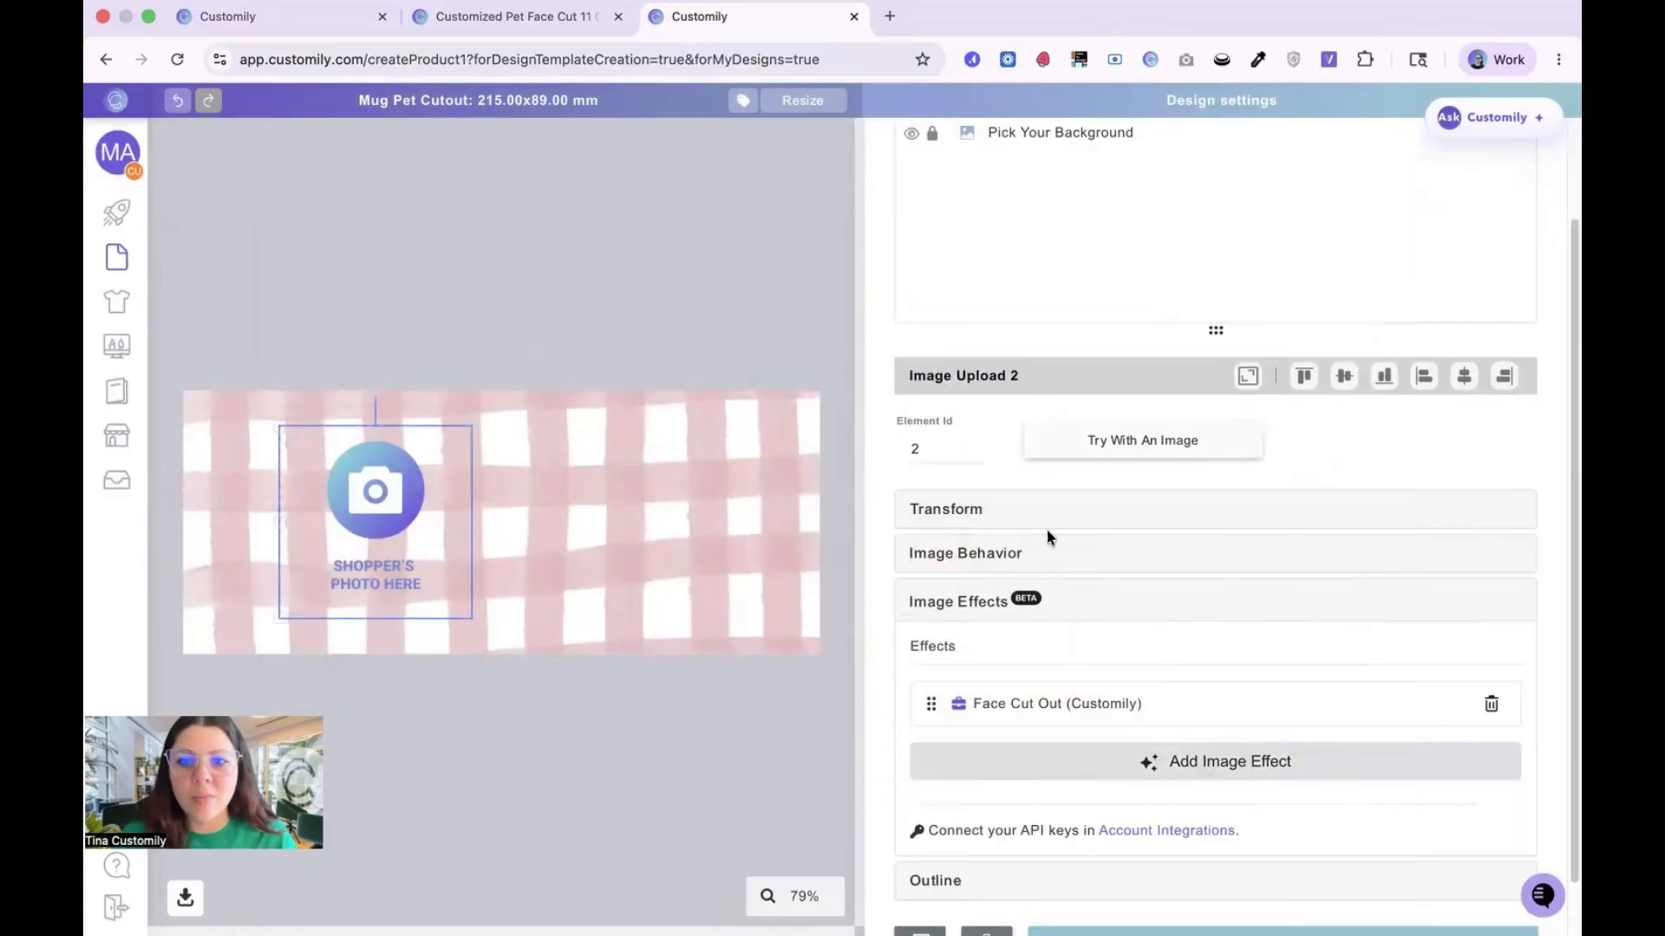
Step: Give the image placeholder a white outline with a width of 4.2
left_click(954, 602)
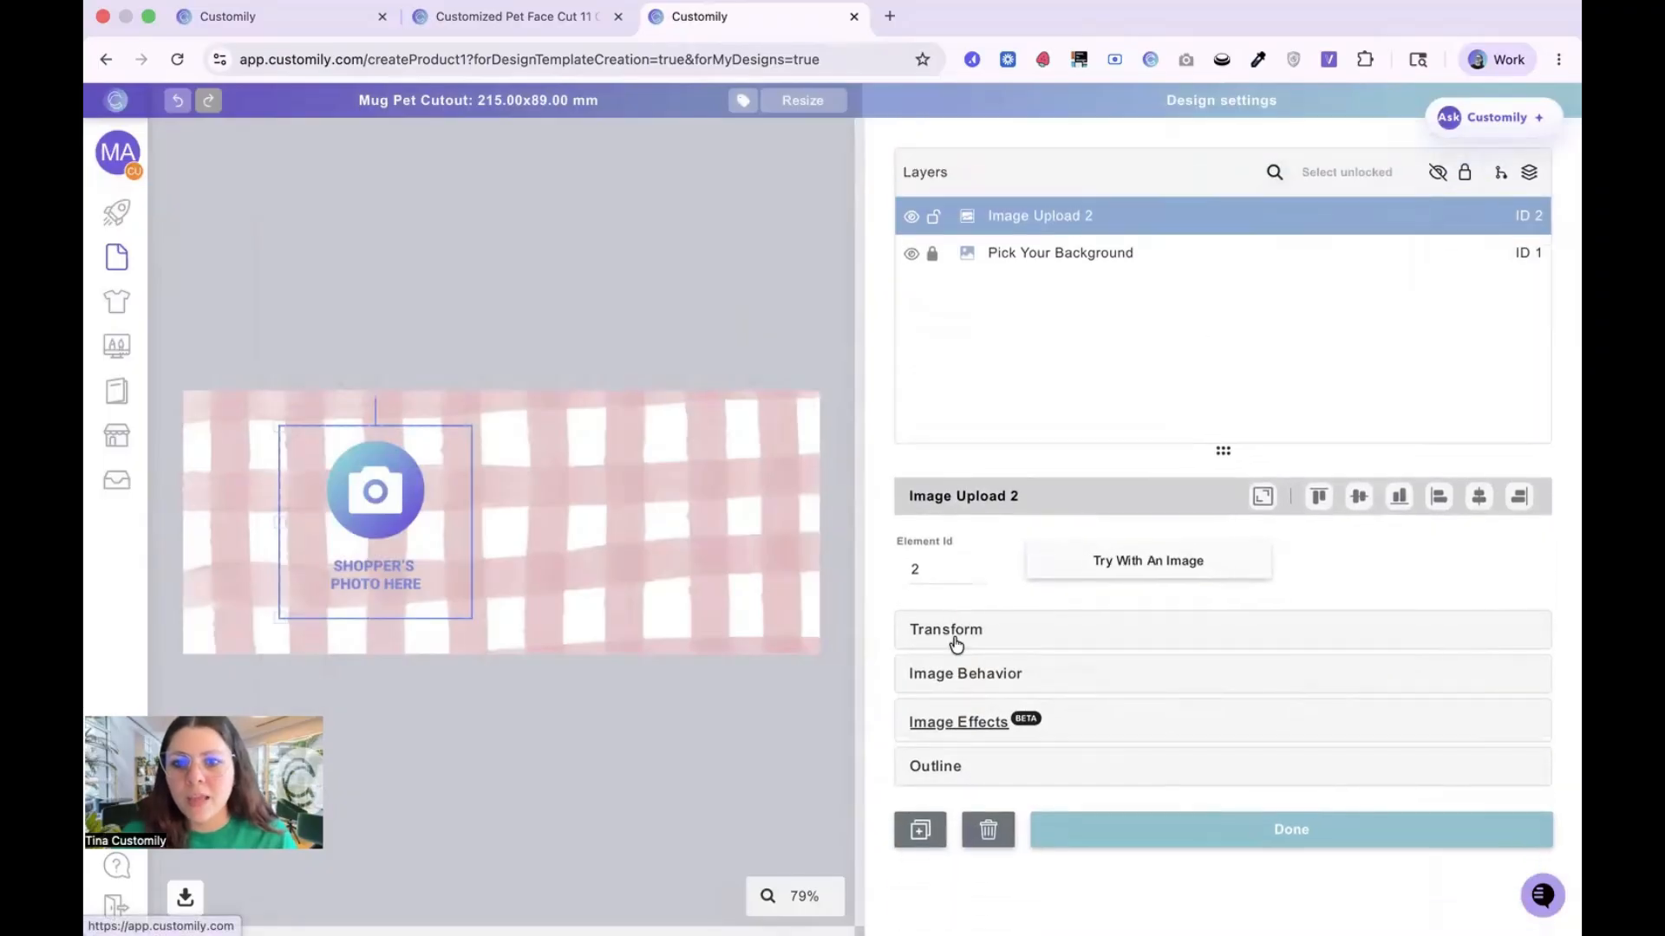
left_click(931, 767)
left_click(1458, 840)
left_click_drag(1236, 609, 1139, 542)
left_click(1478, 776)
left_click_drag(1128, 853, 1163, 843)
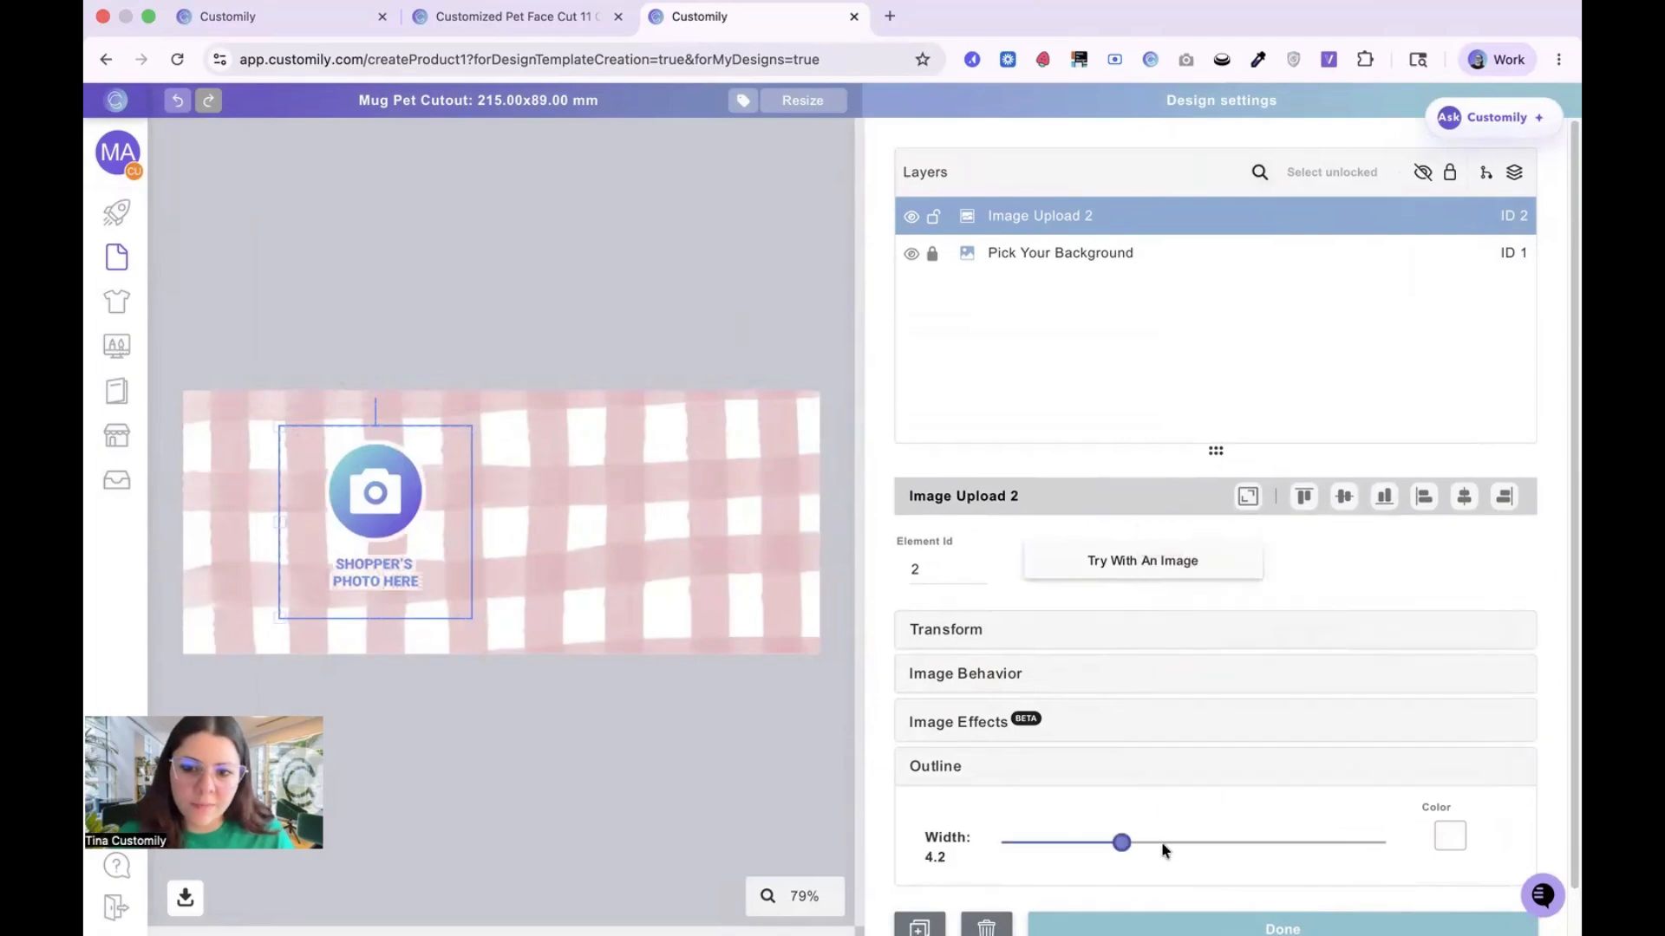
Step: Try the image placeholder with the black dog photo from the pets folder in POD Ninjas
left_click(1189, 563)
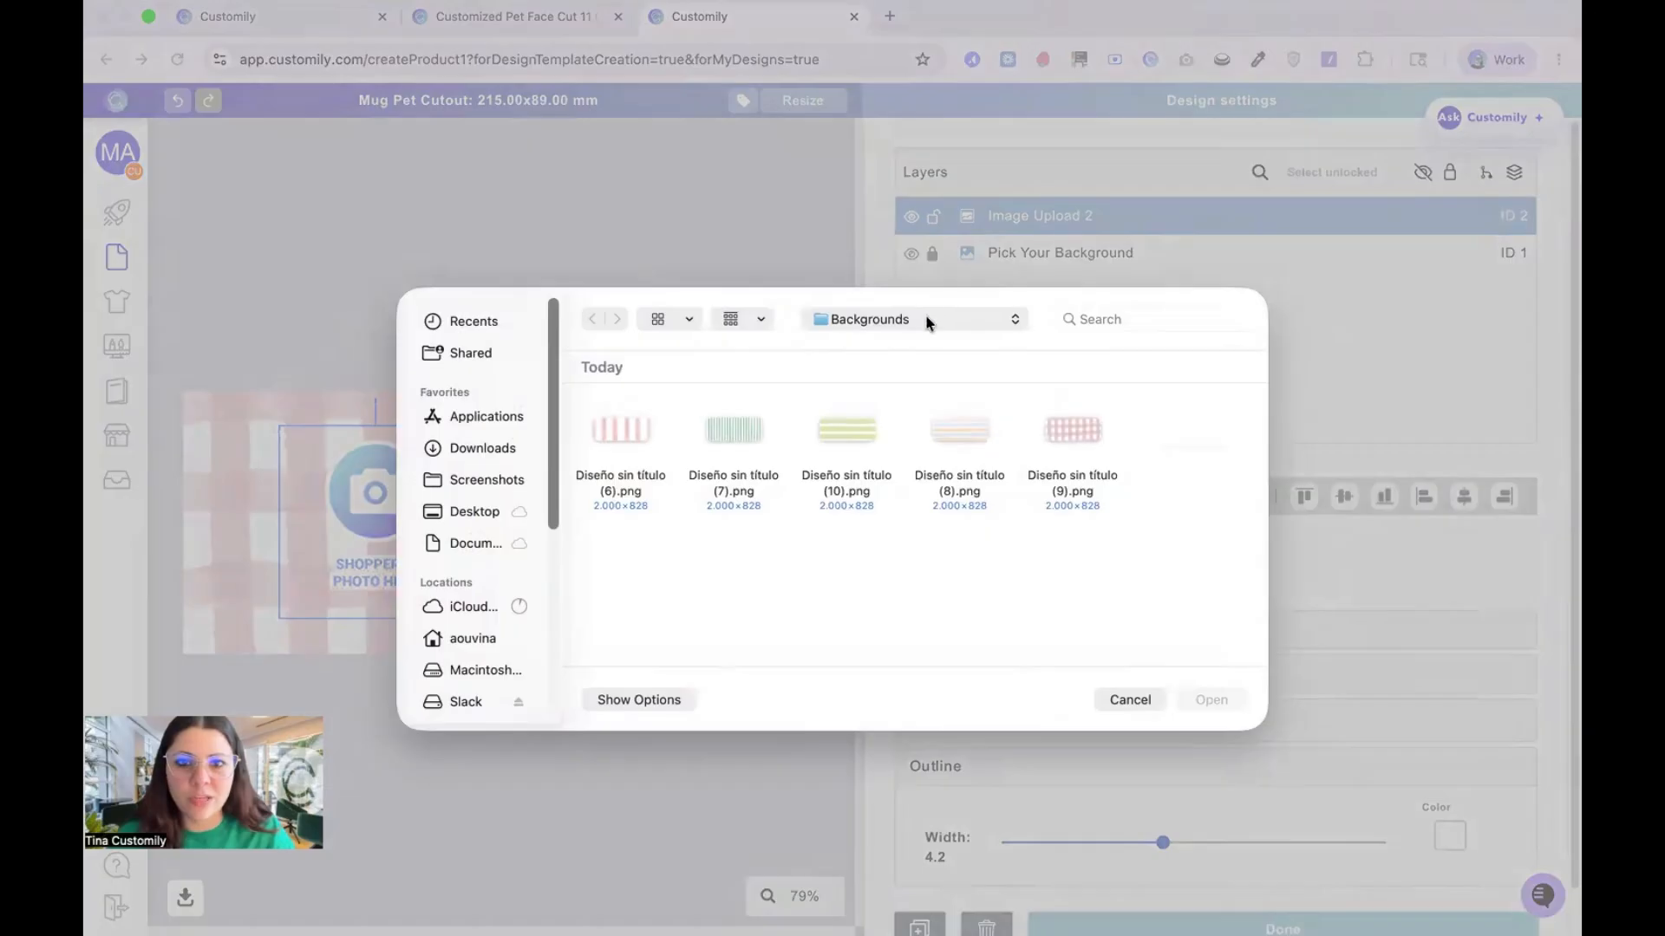
left_click(926, 322)
left_click(922, 338)
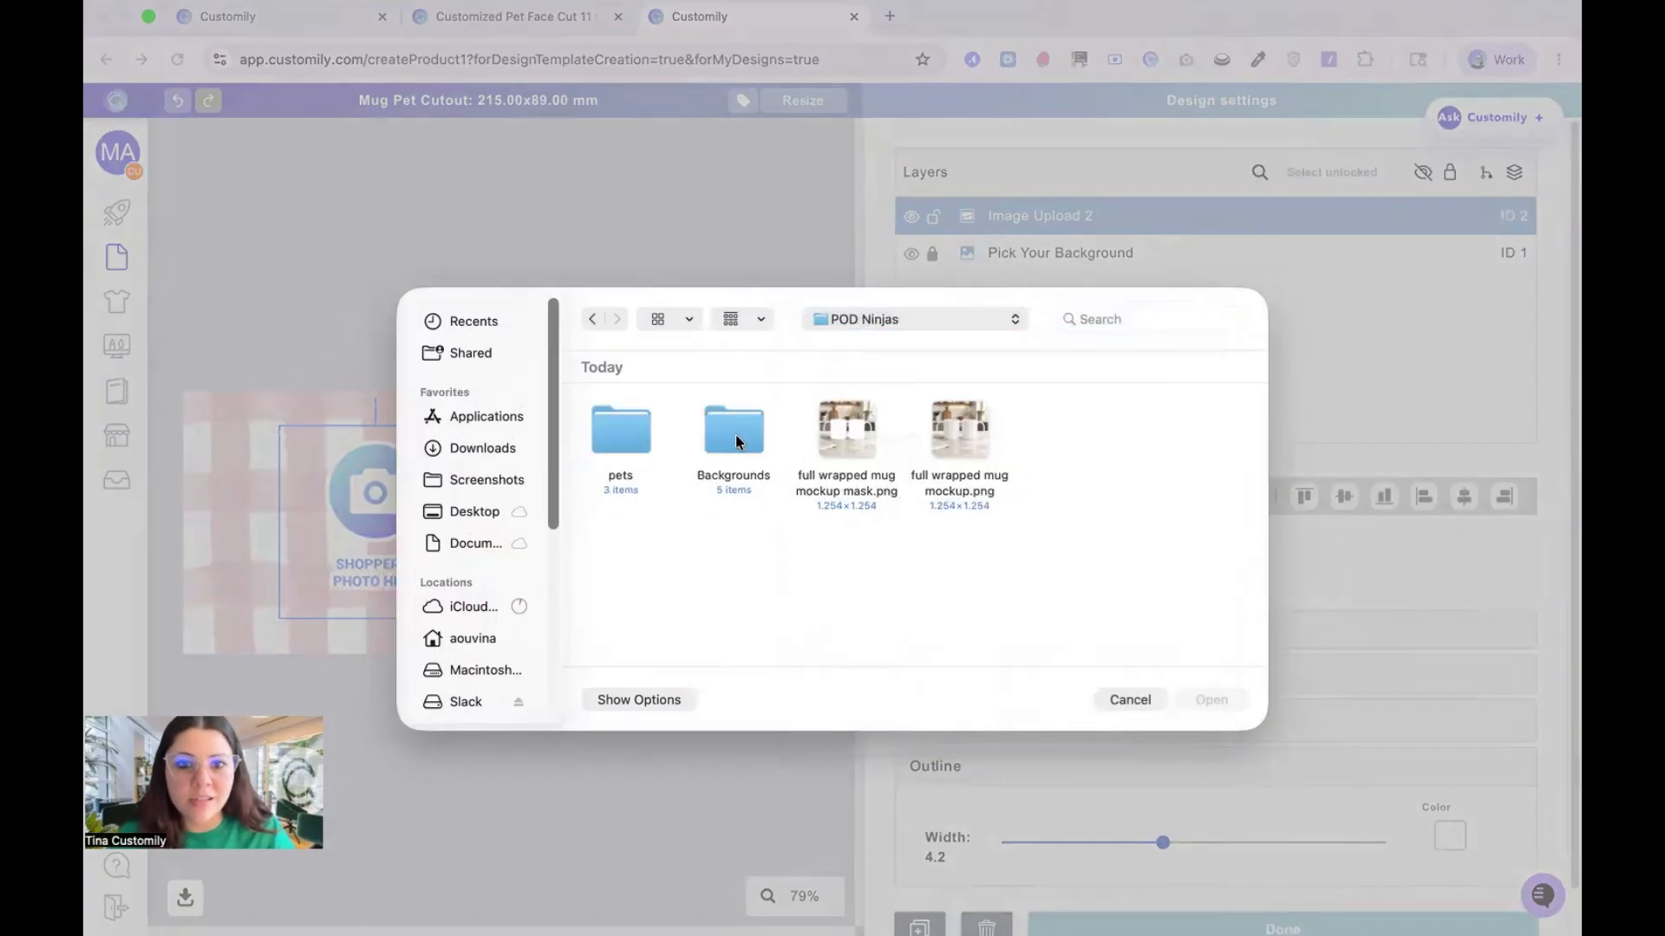
double_click(609, 434)
left_click(608, 435)
left_click(1211, 700)
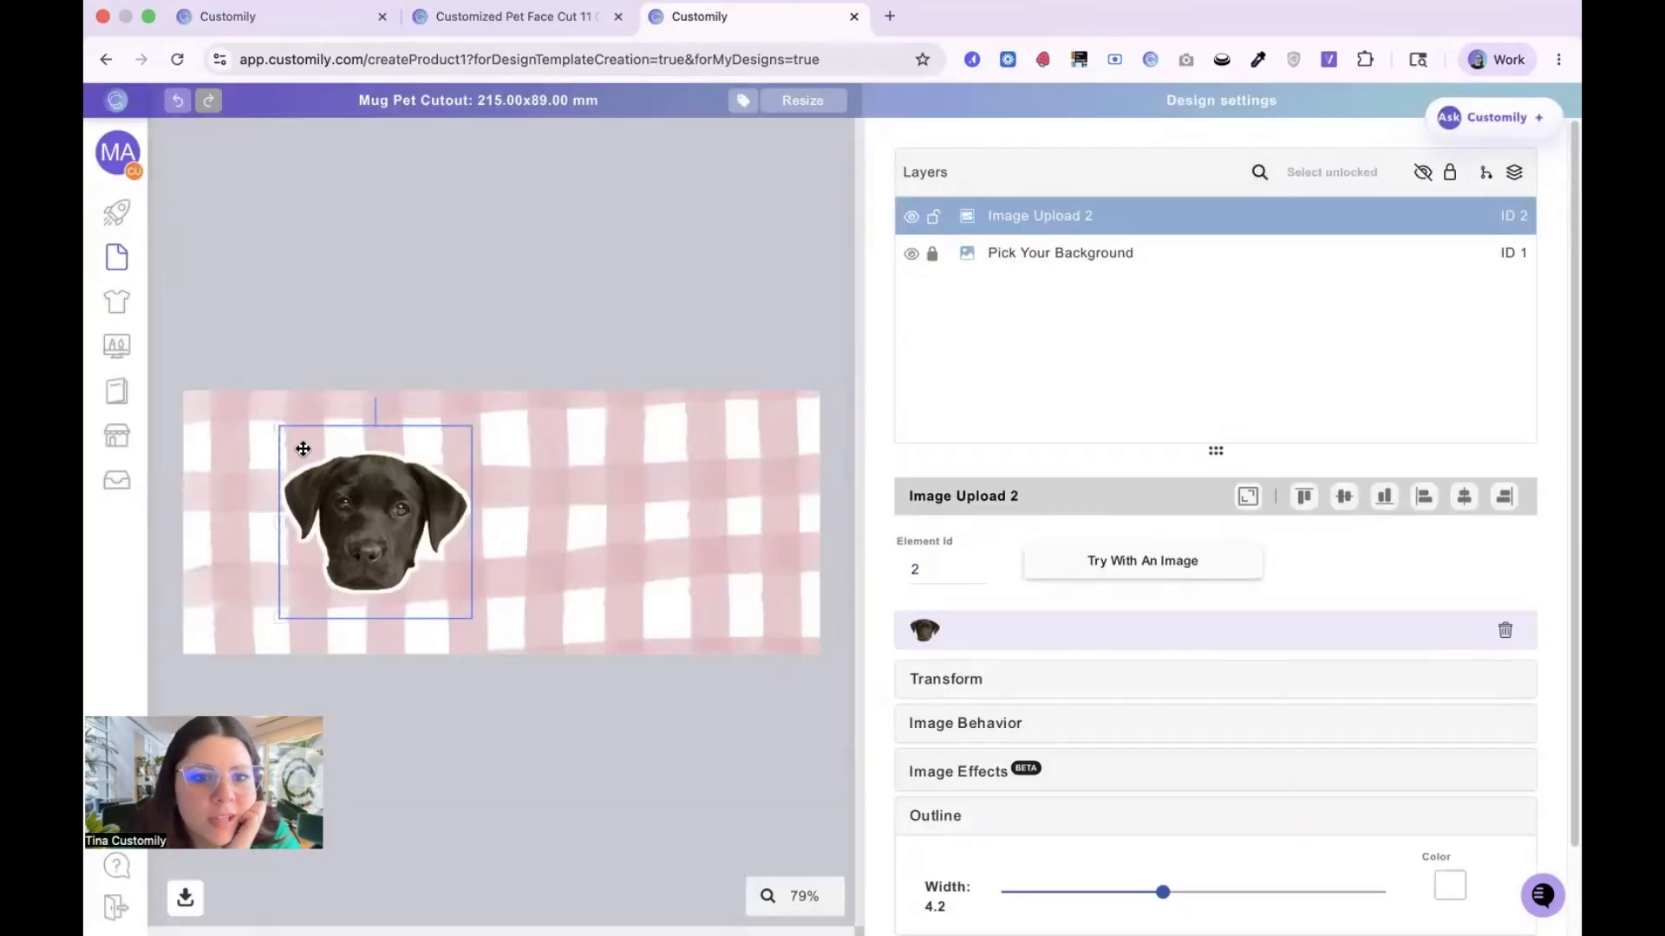
Step: Rename the image placeholder's layer Upload Your Image
double_click(1121, 217)
type("U")
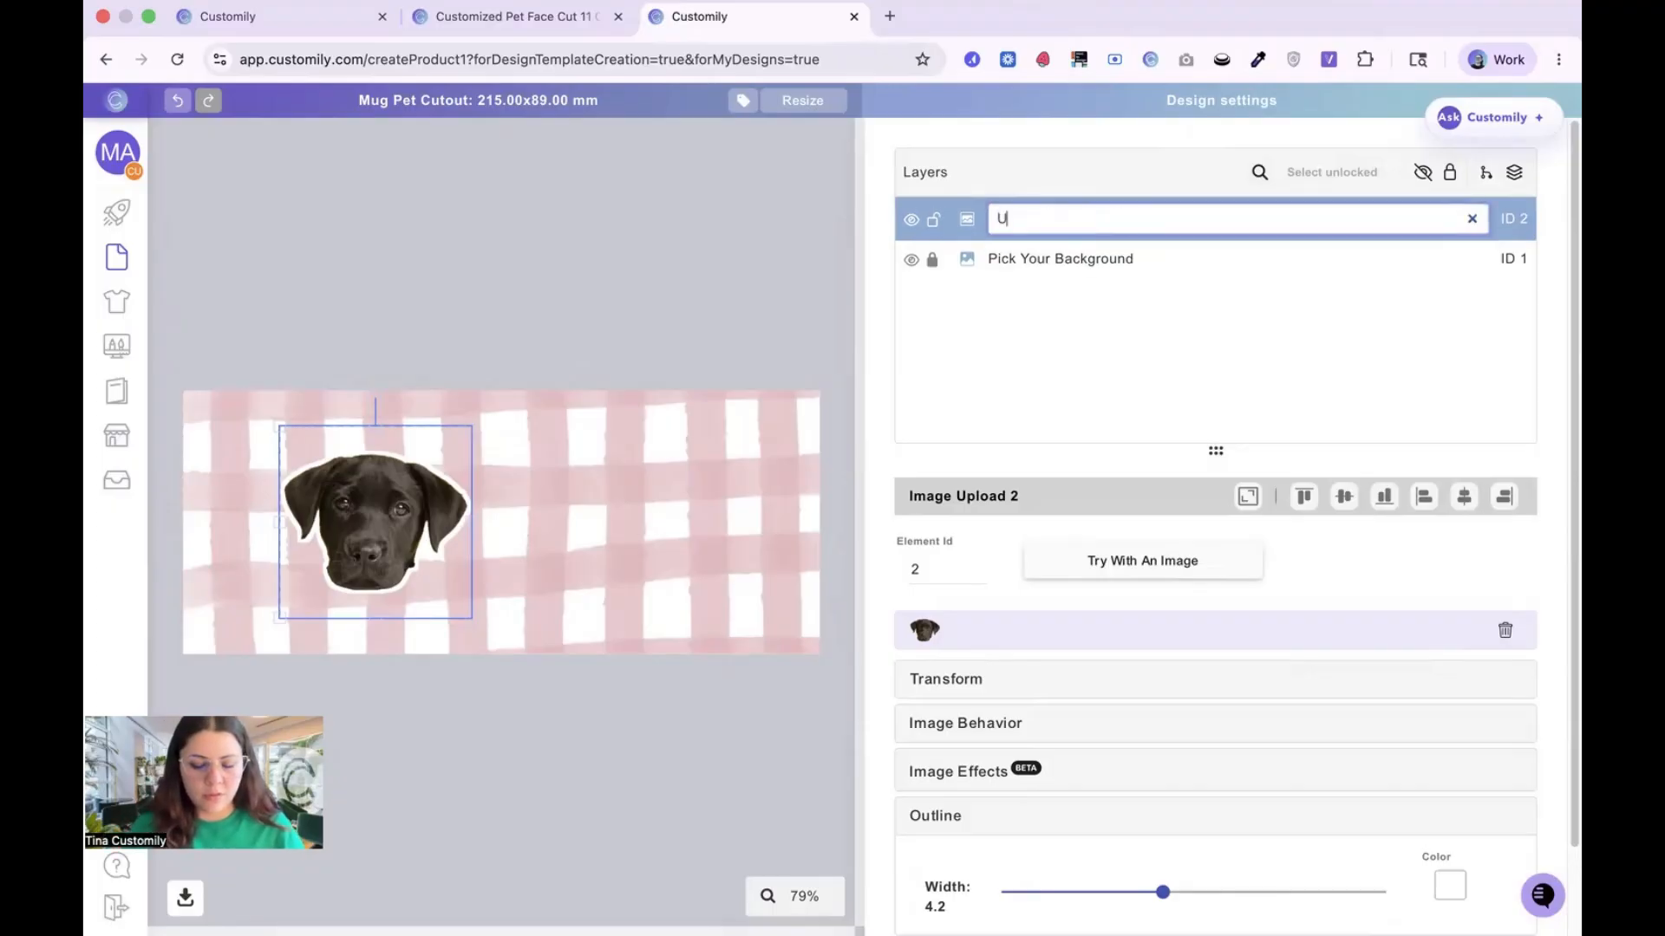
type("pload Your")
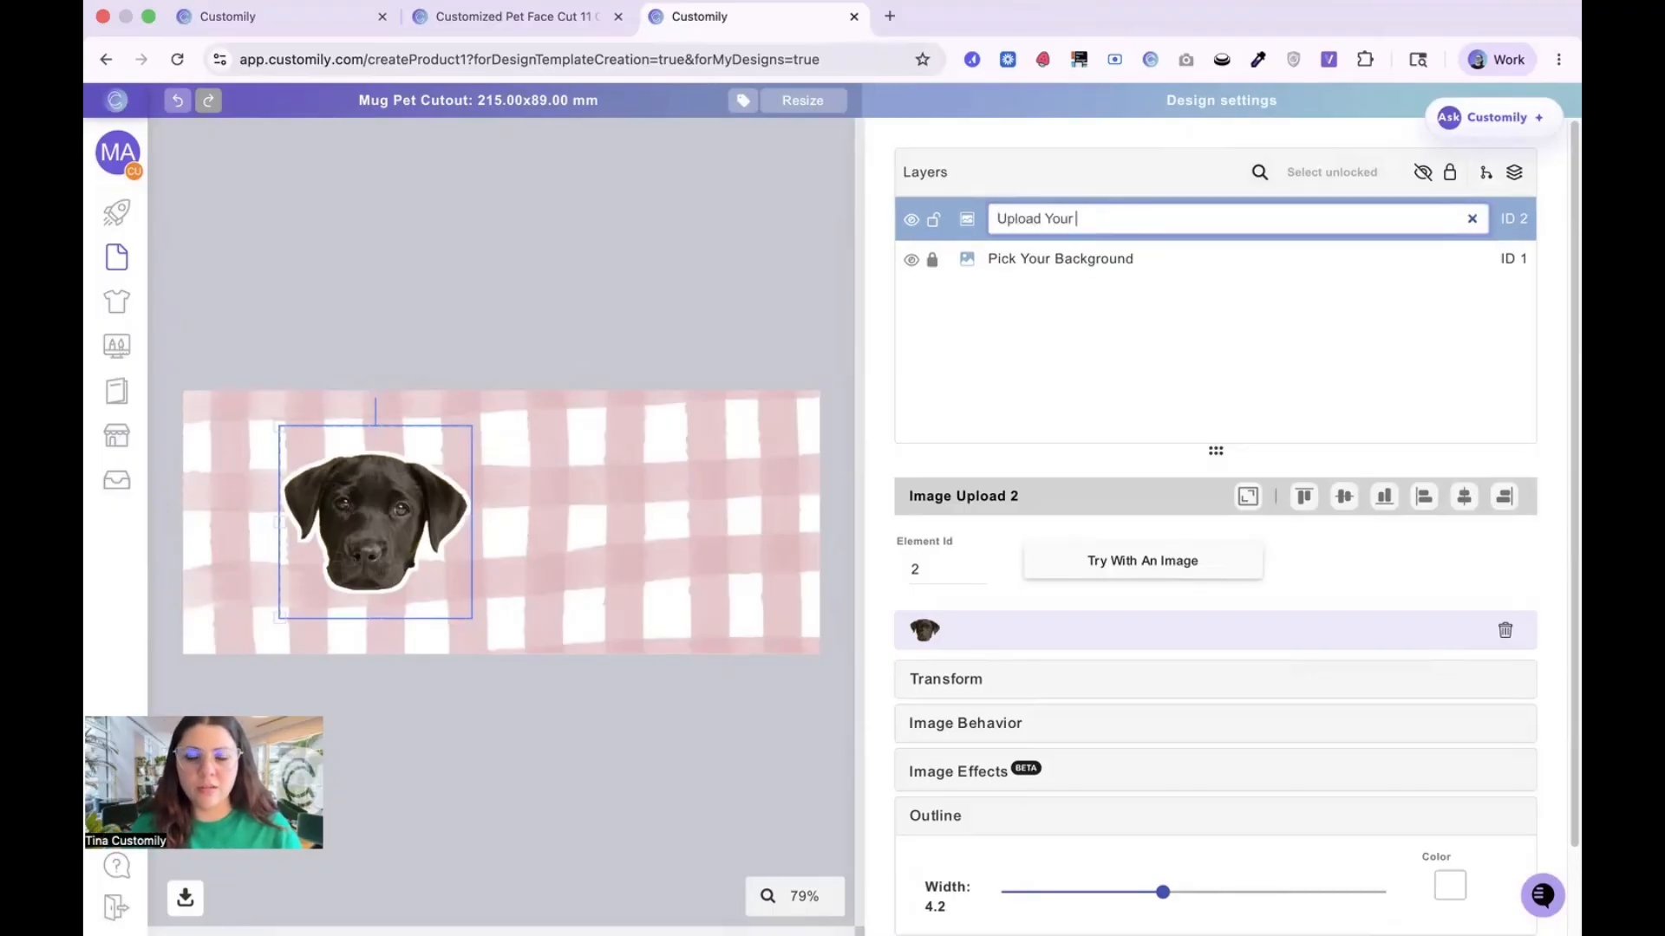
type(" Image")
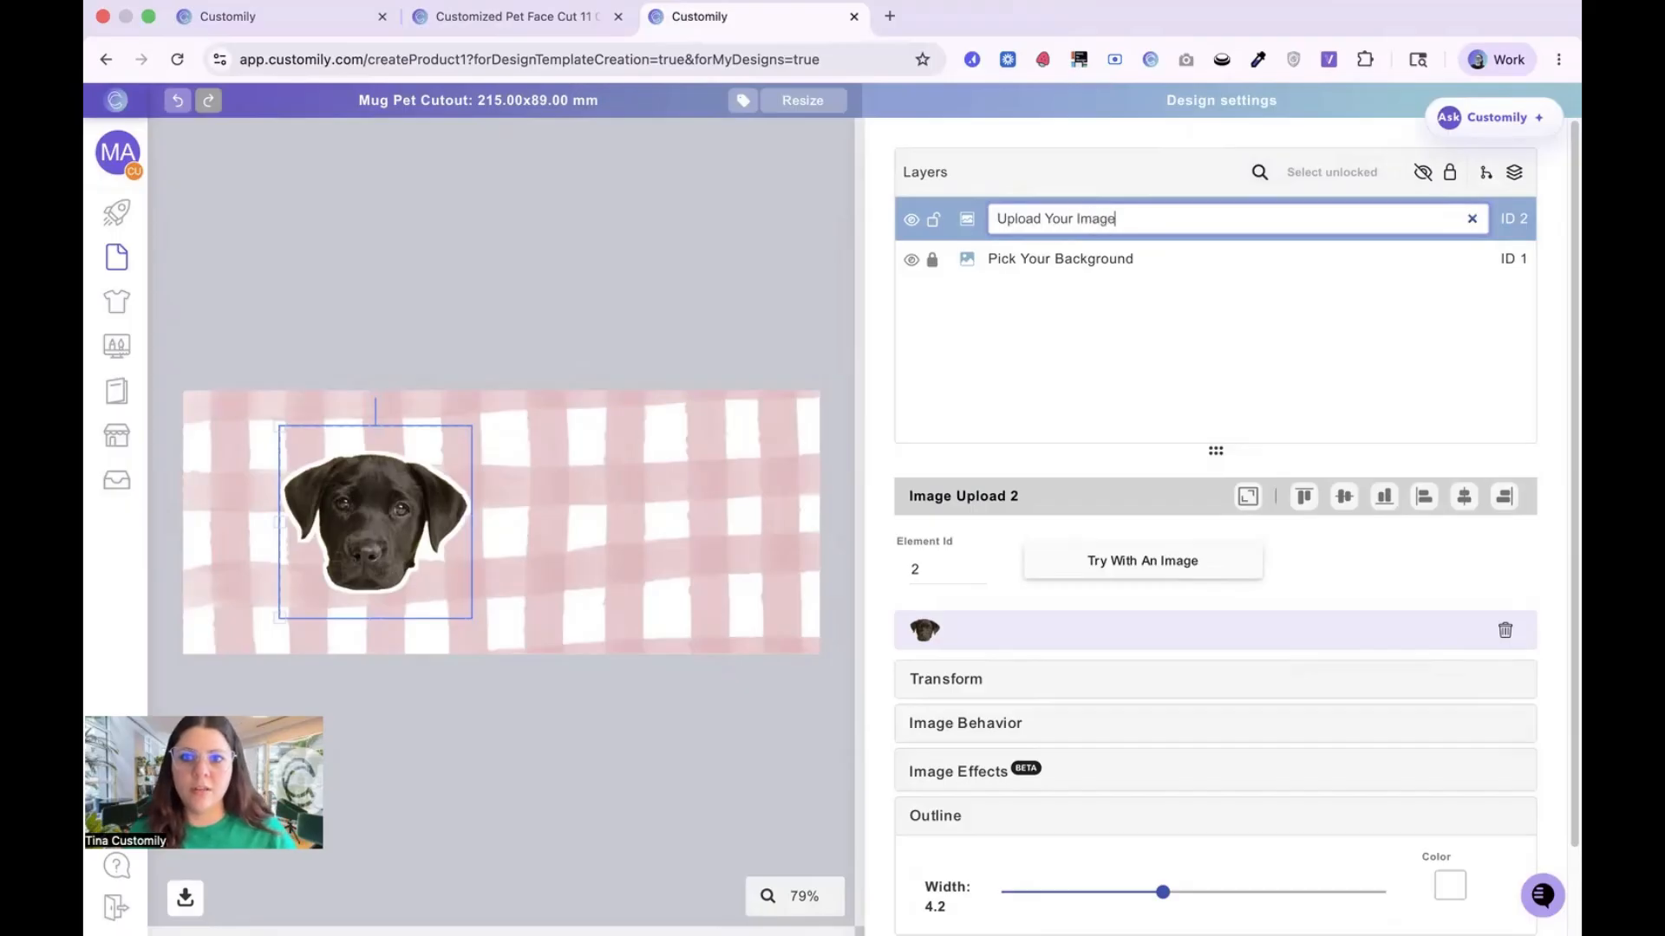
key("Return")
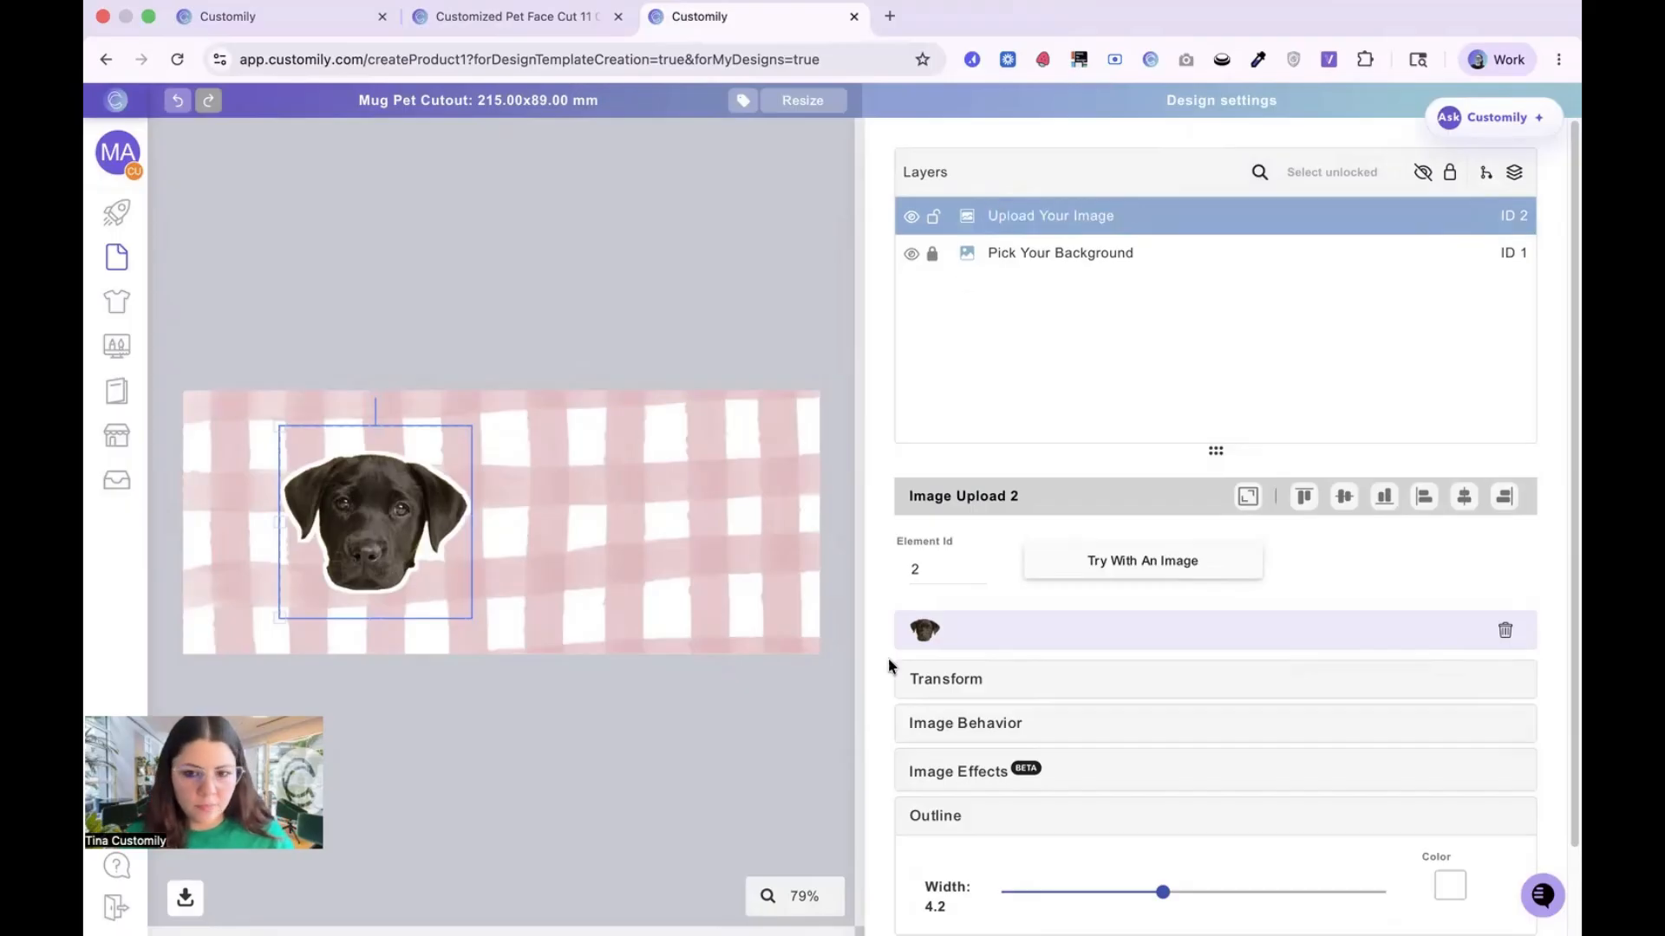
Step: Duplicate the Upload Your Image placeholder and place the copy on the right half, level with the original
scroll(954, 795, "down", 1)
left_click(919, 883)
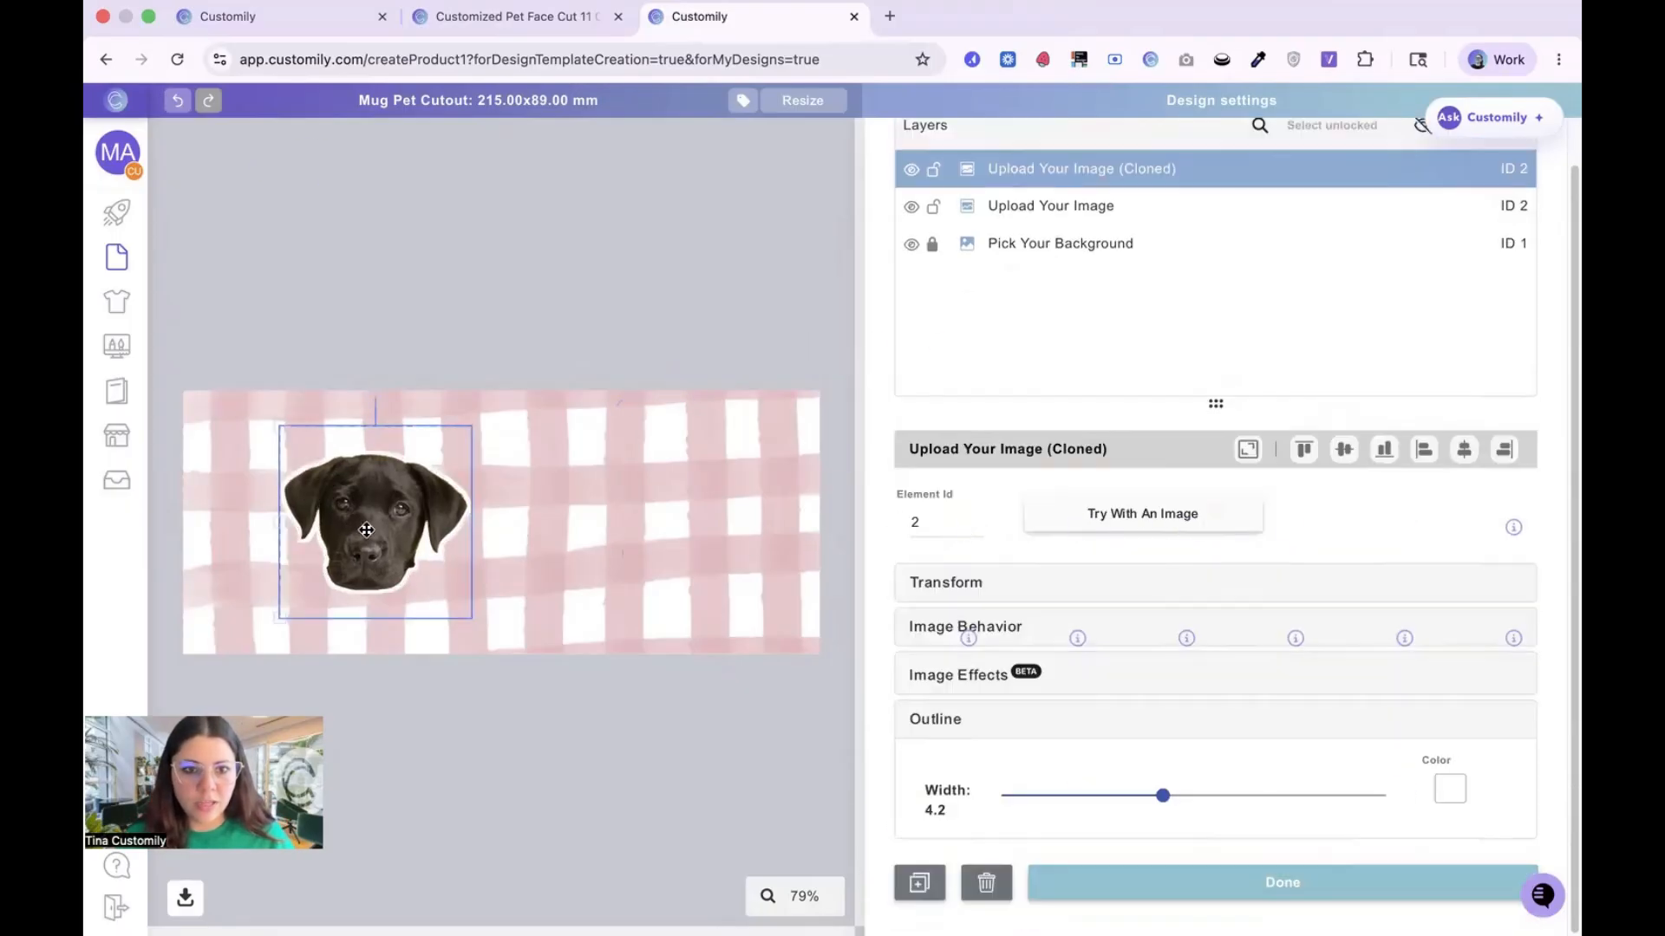
mouse_move(368, 530)
left_mouse_down()
mouse_move(632, 530)
mouse_move(607, 528)
left_mouse_up()
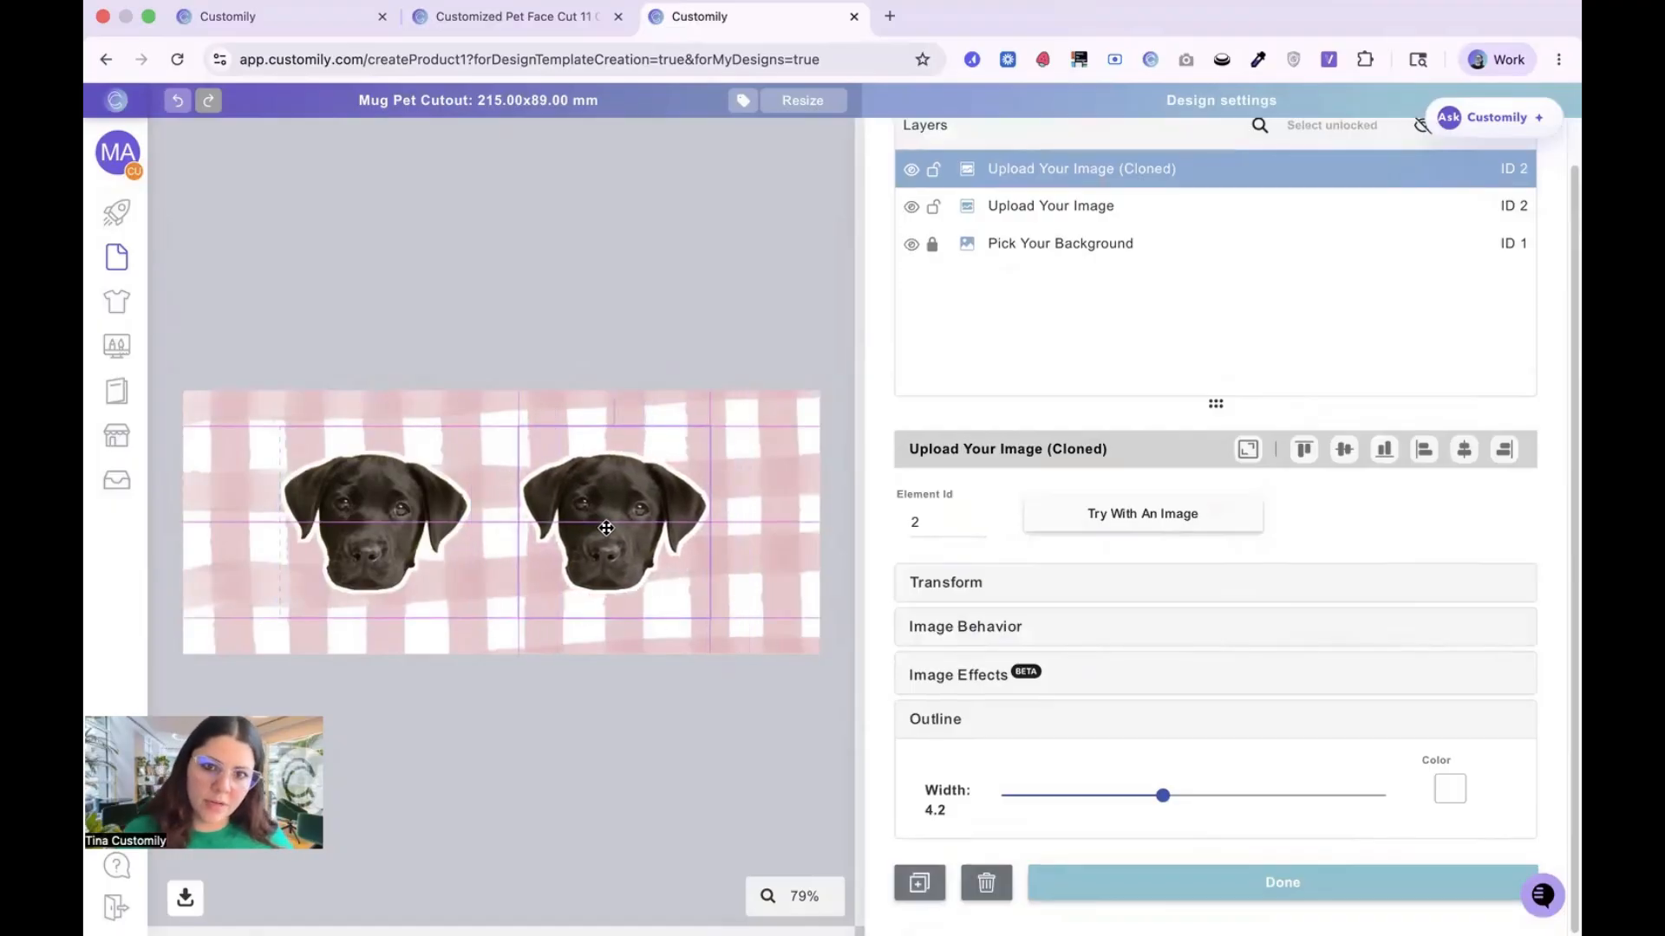
left_click(596, 277)
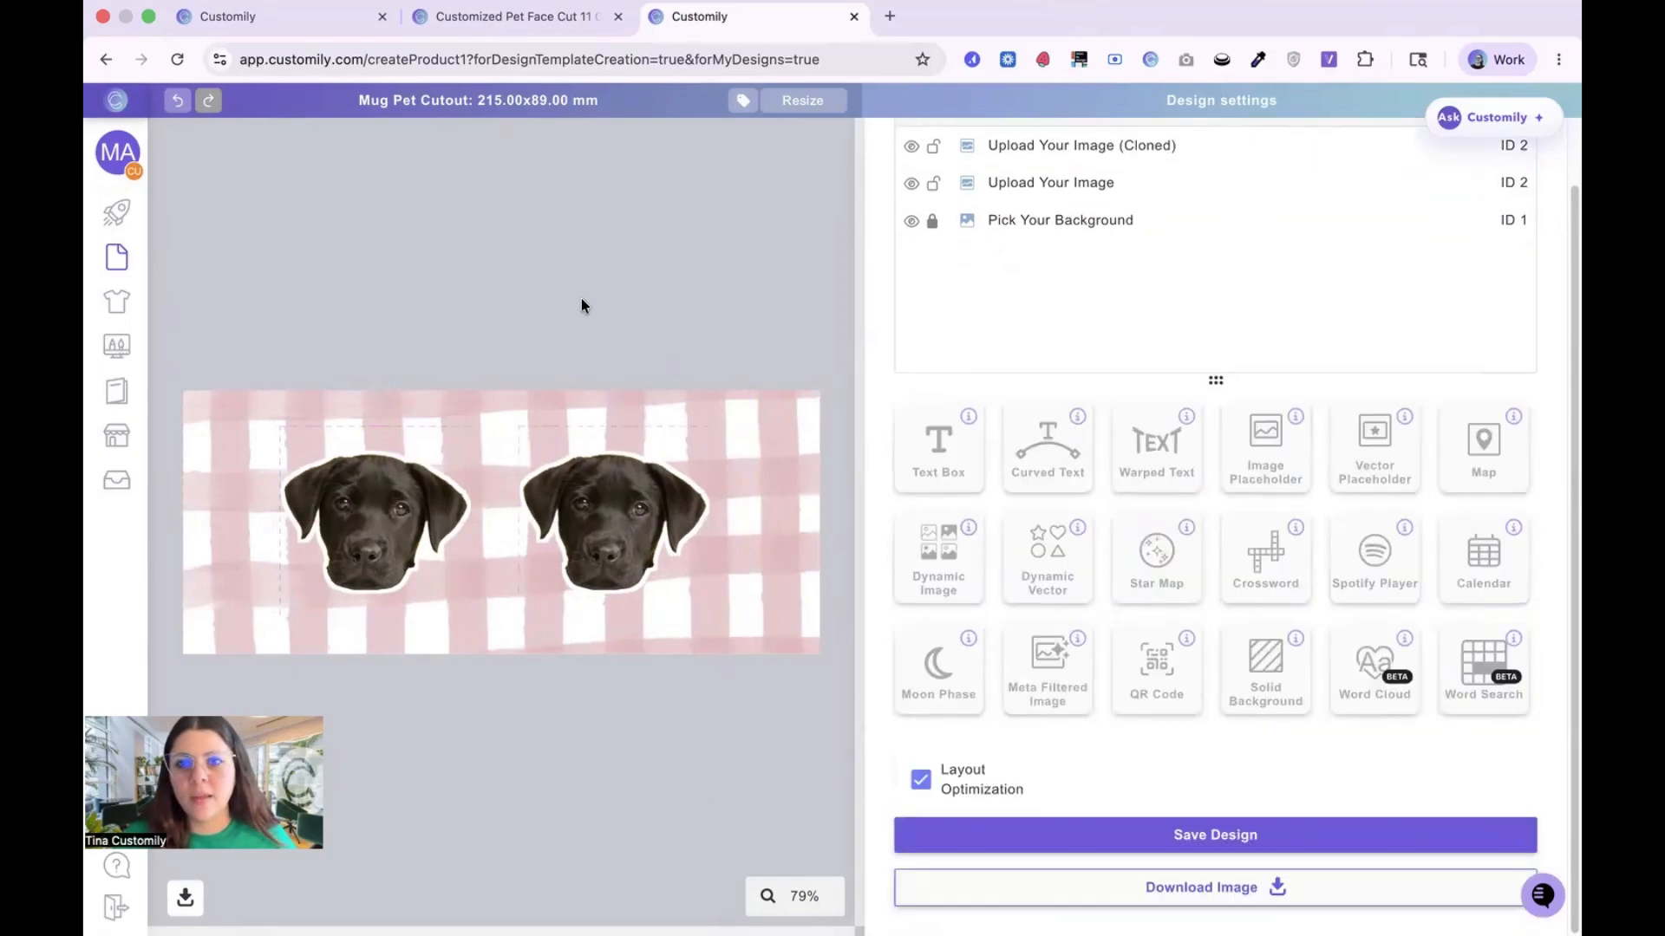
Step: Remove the (Cloned) suffix from the duplicated layer's name so it reads Upload Your Image
left_click(1174, 144)
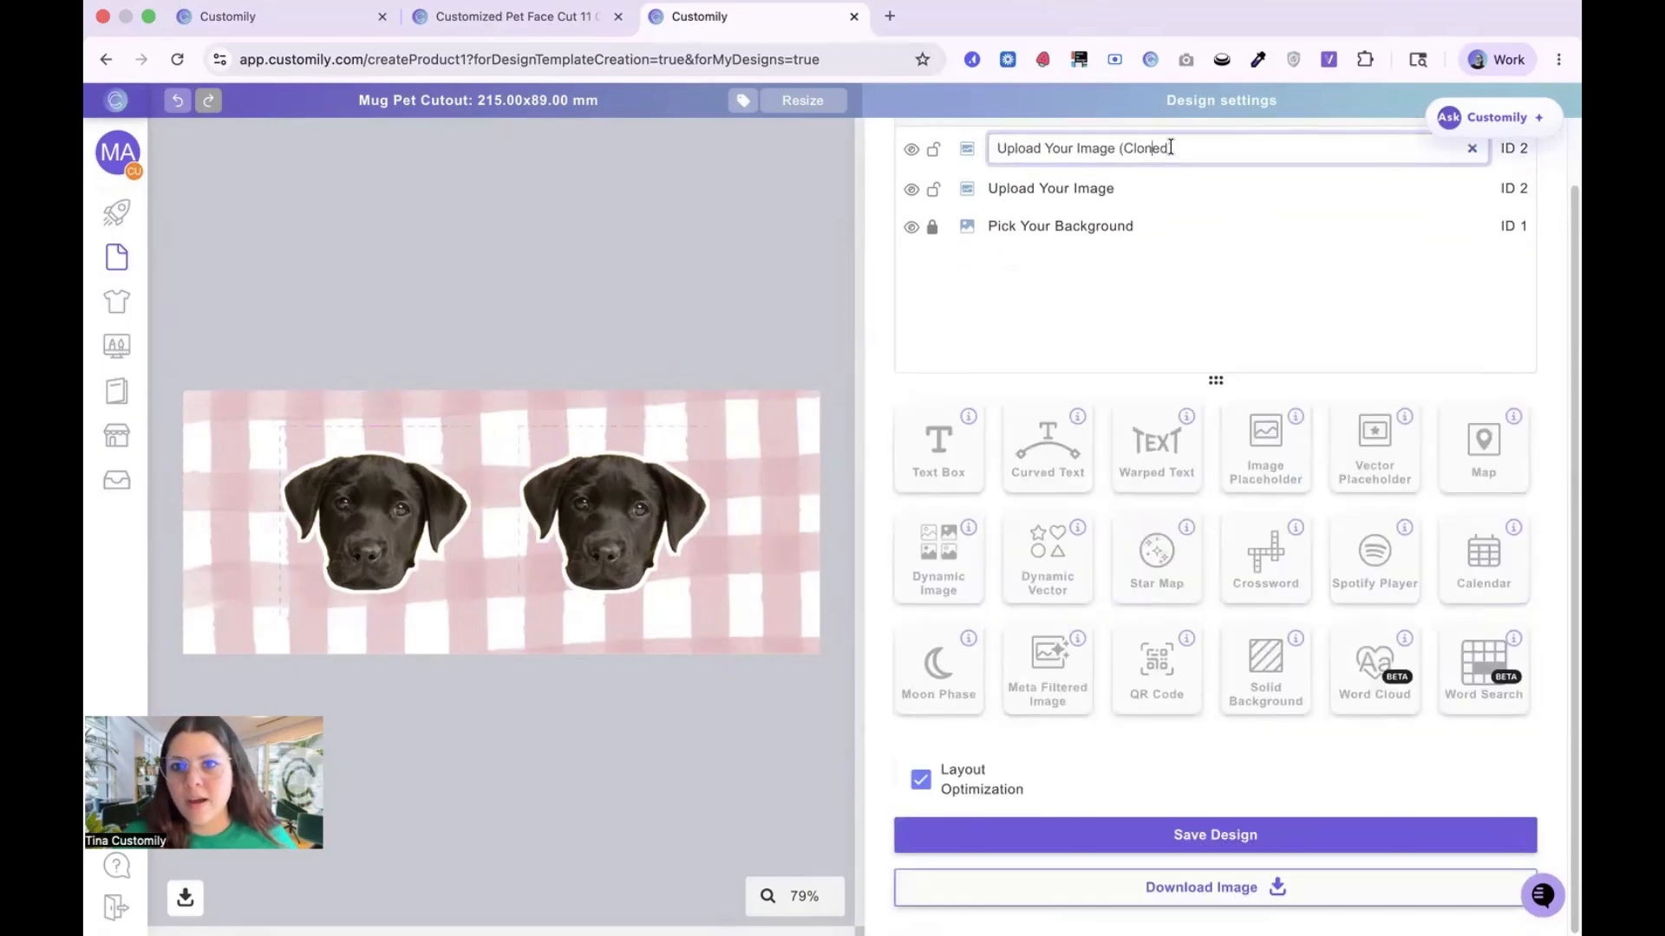
key("BackSpace")
key("BackSpace")
key("BackSpace")
key("BackSpace")
key("BackSpace")
key("BackSpace")
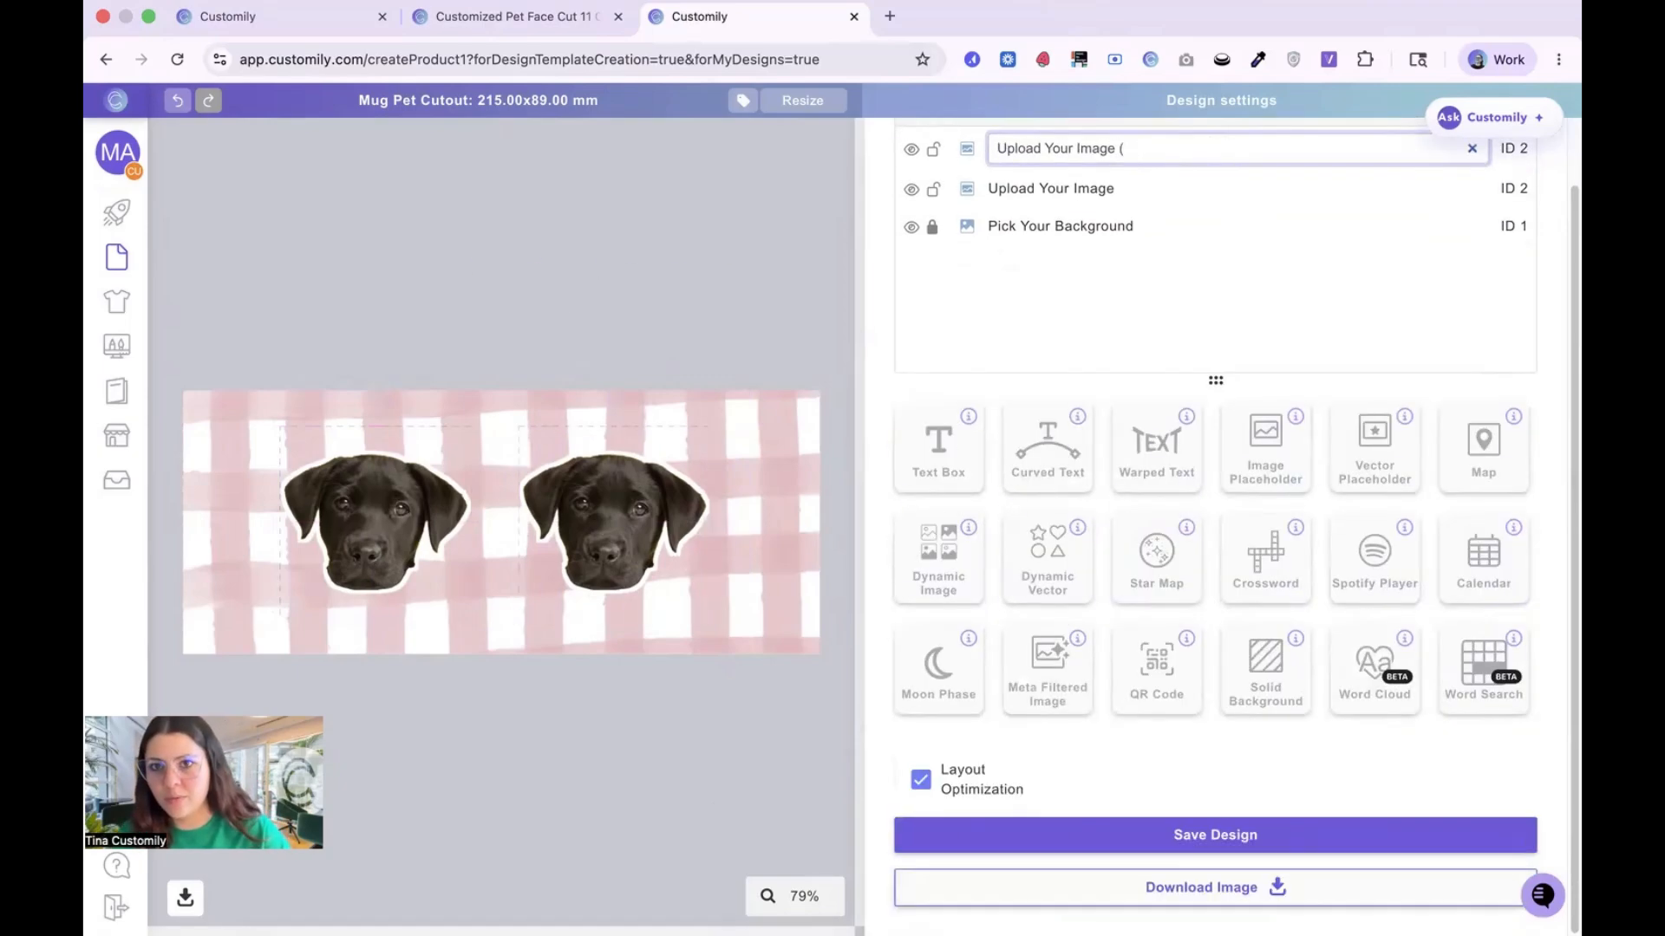
key("Return")
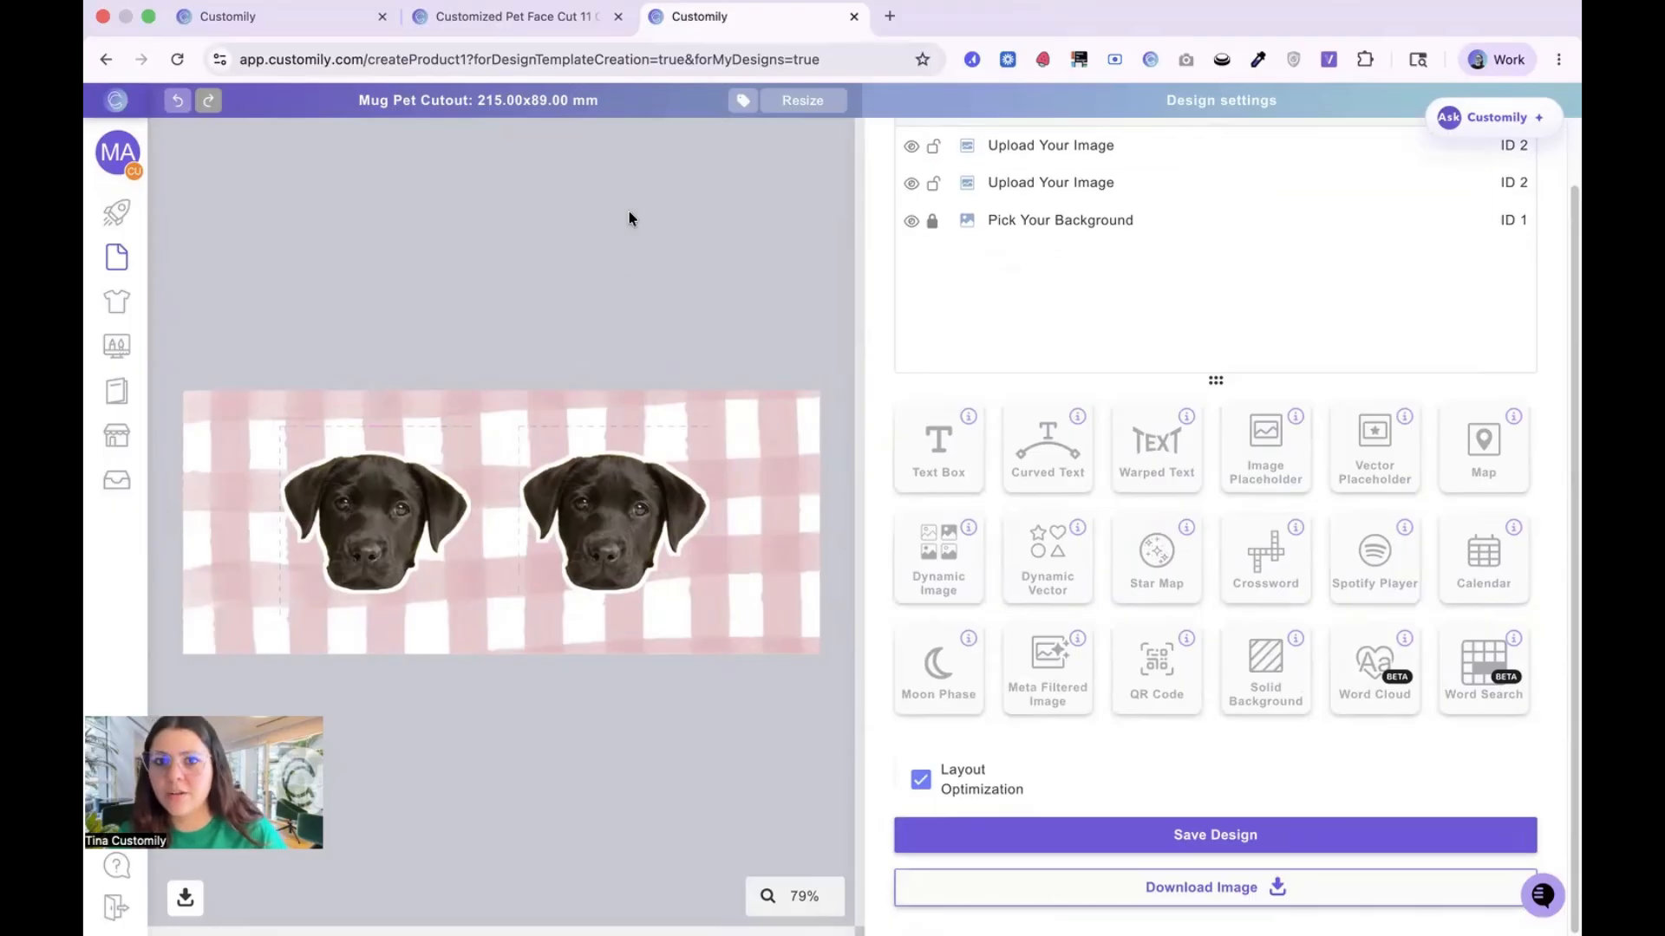
Step: Add a text box centered below the left dog face and set its sample text to Lucy
left_click(945, 451)
left_click_drag(487, 526, 371, 609)
left_click_drag(376, 609, 376, 608)
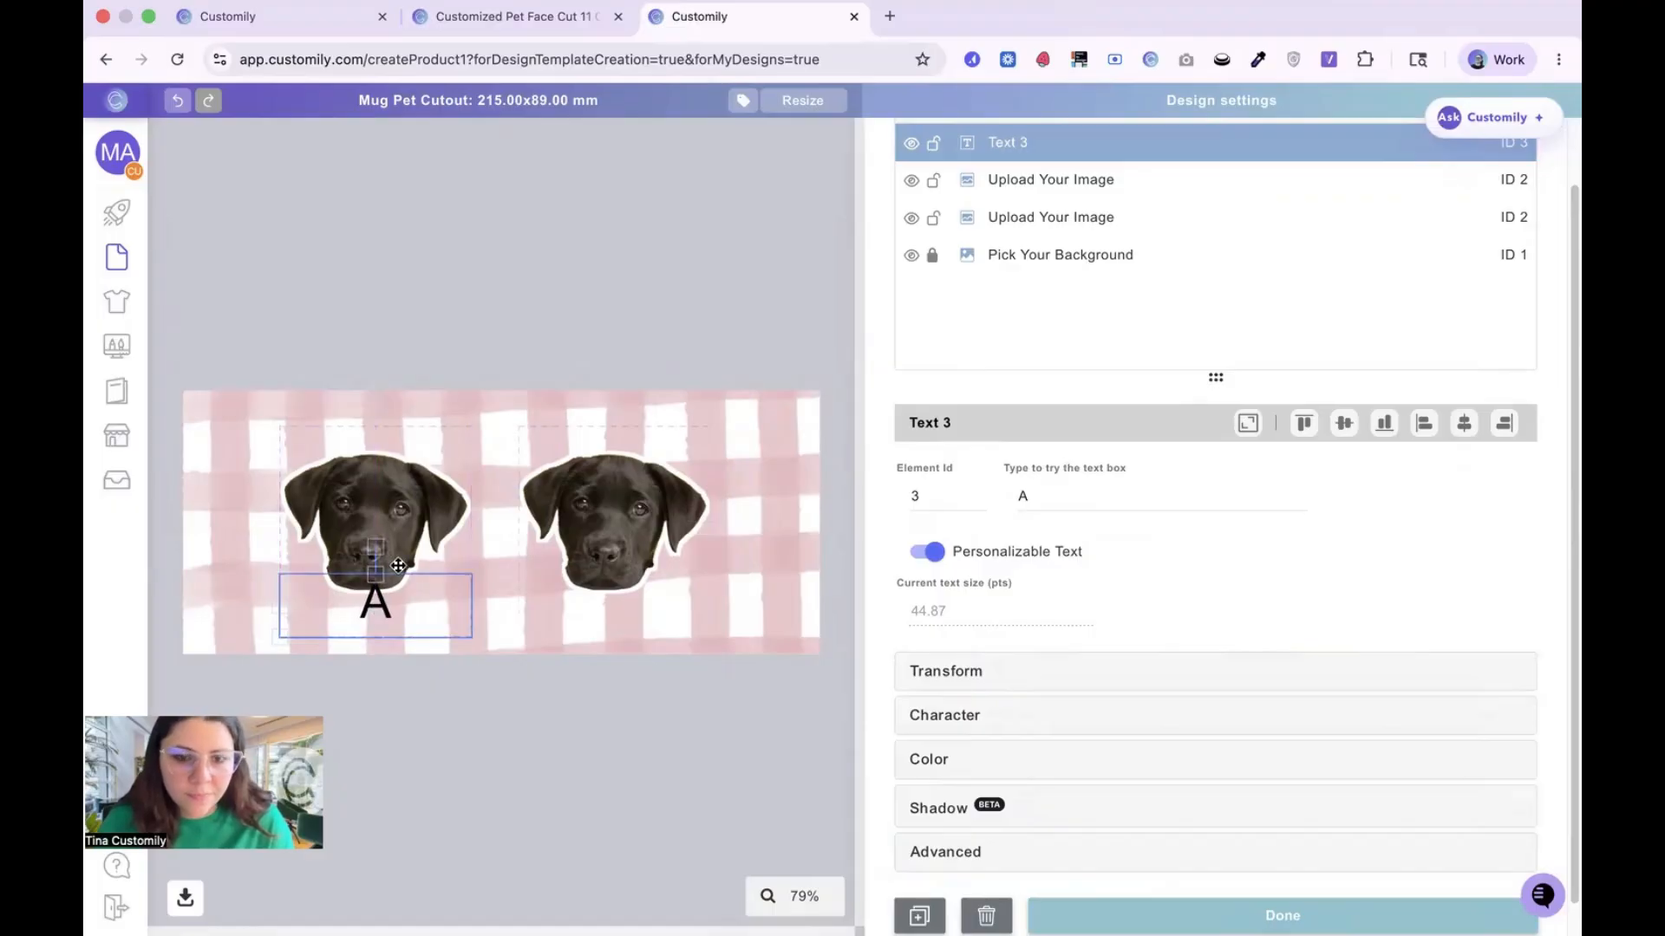
scroll(1171, 694, "down", 1)
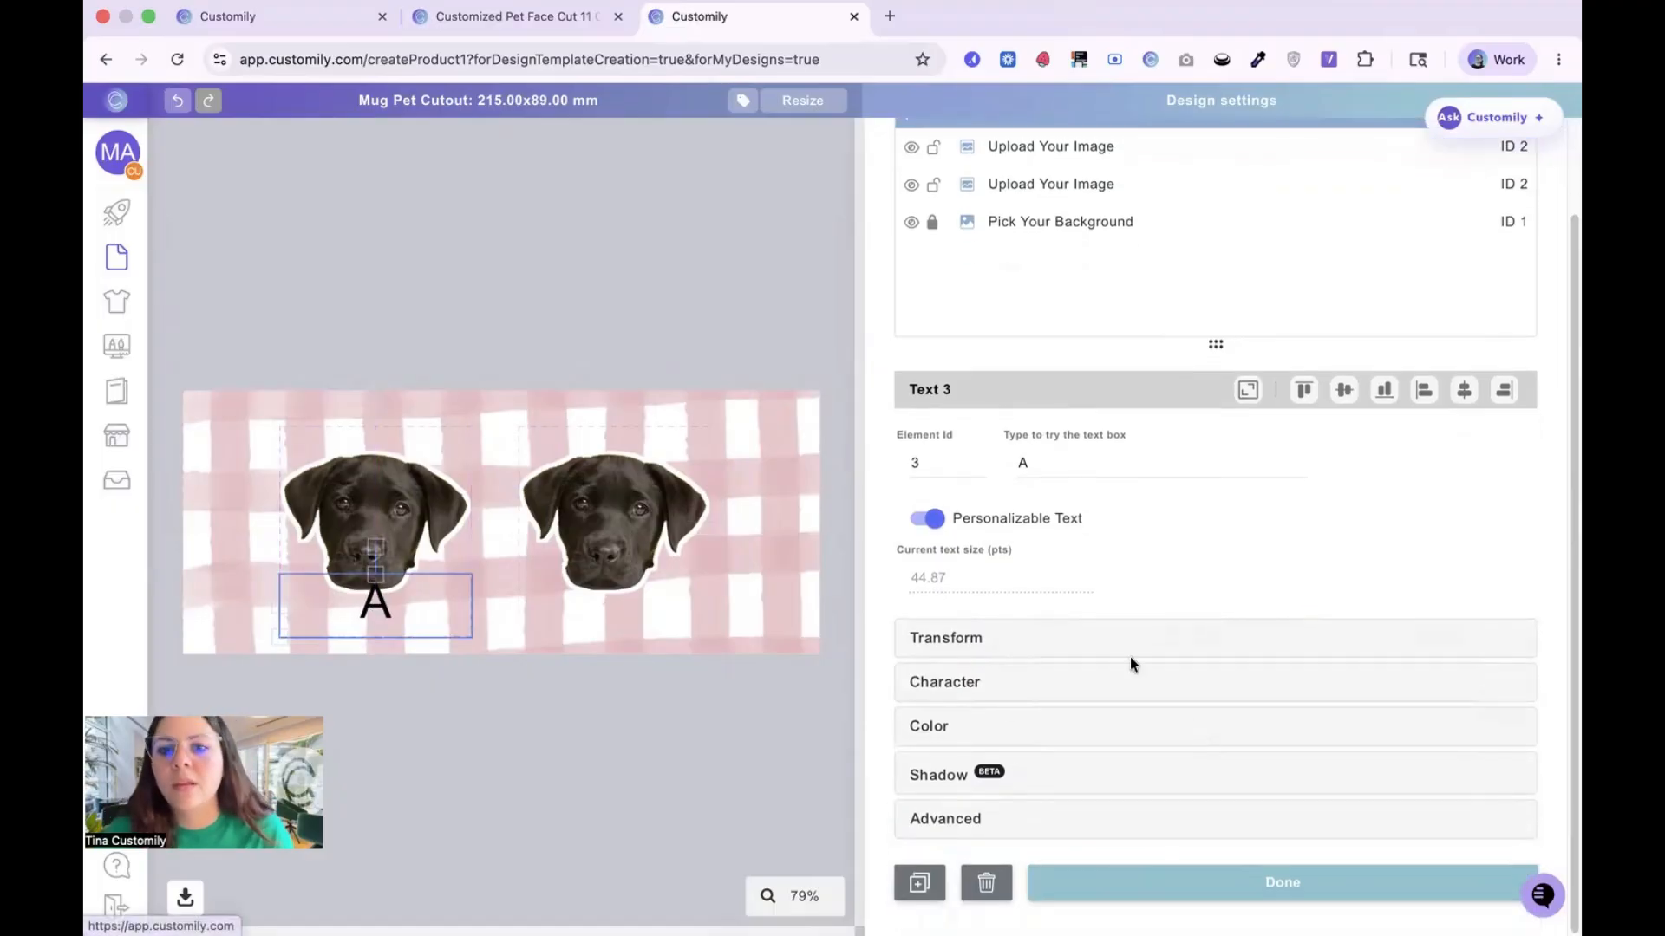
left_click(960, 685)
left_click(1069, 452)
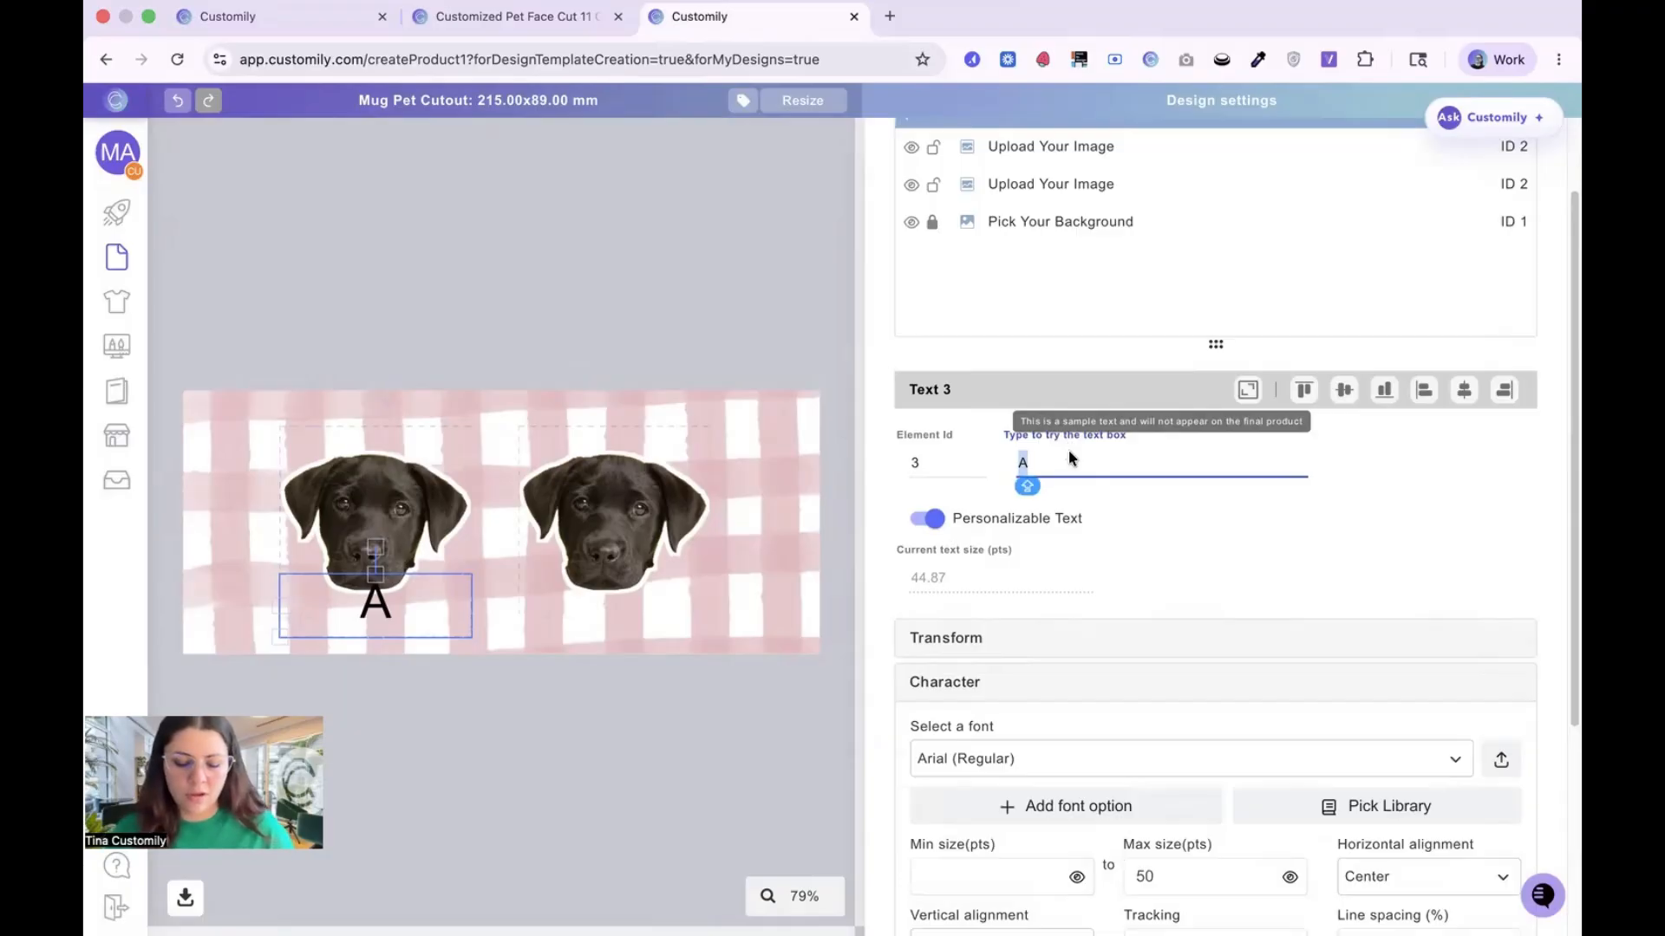
type("Lucy")
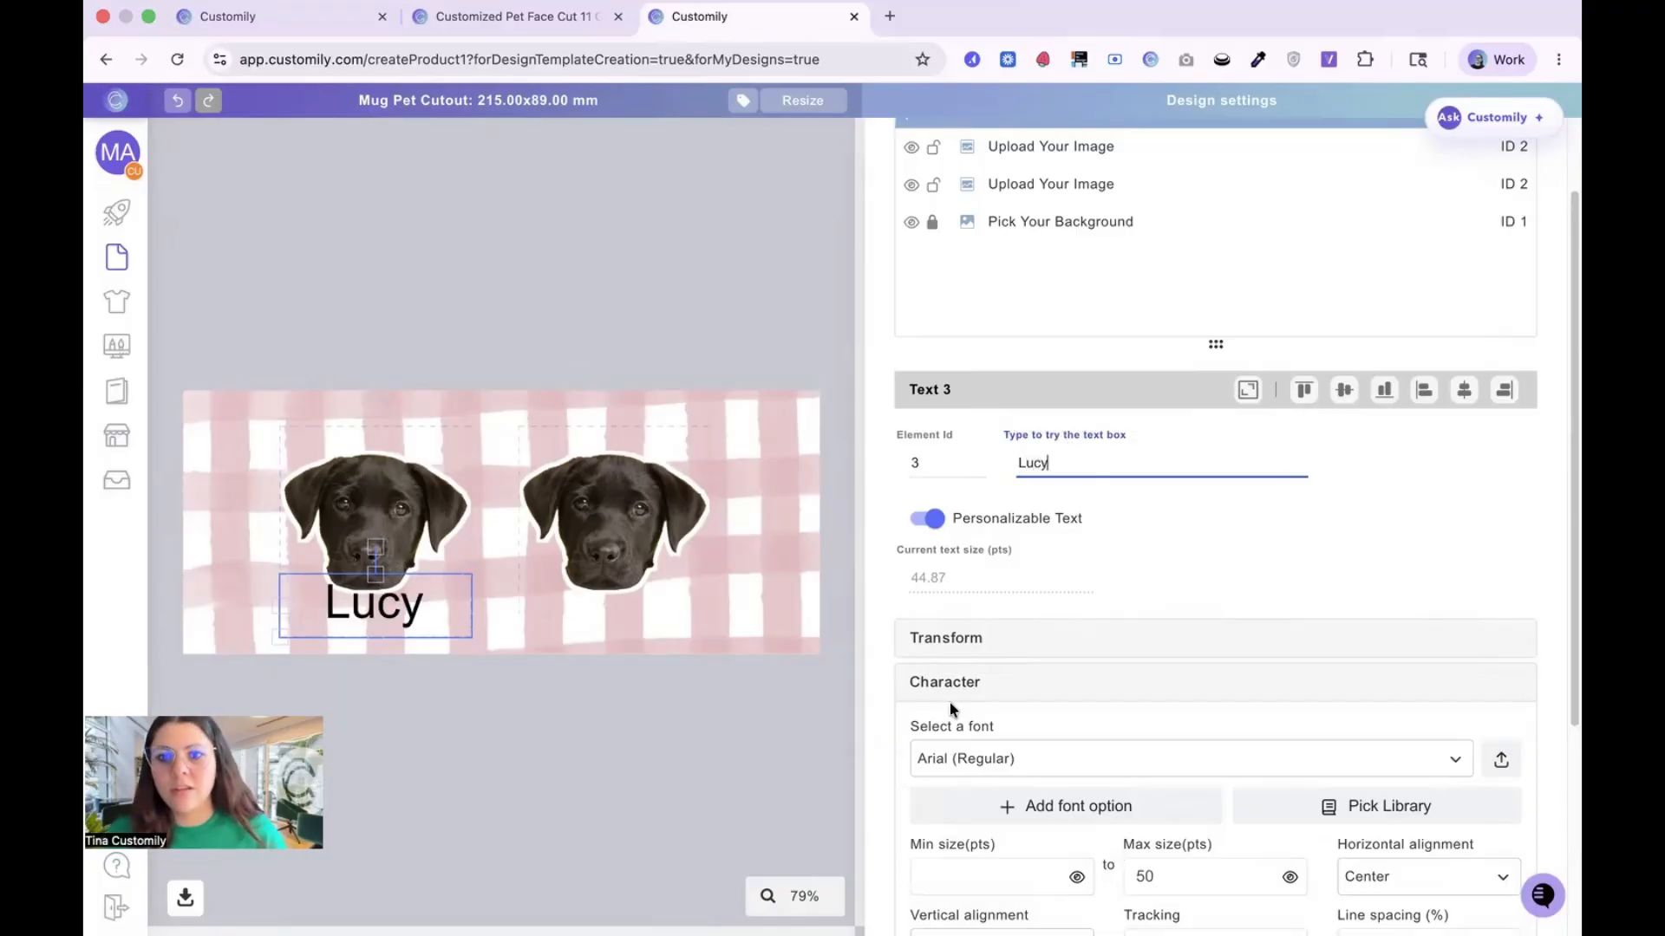
Step: Set the font of the Lucy text below the left dog face to Agusta (Regular)
scroll(1025, 732, "down", 4)
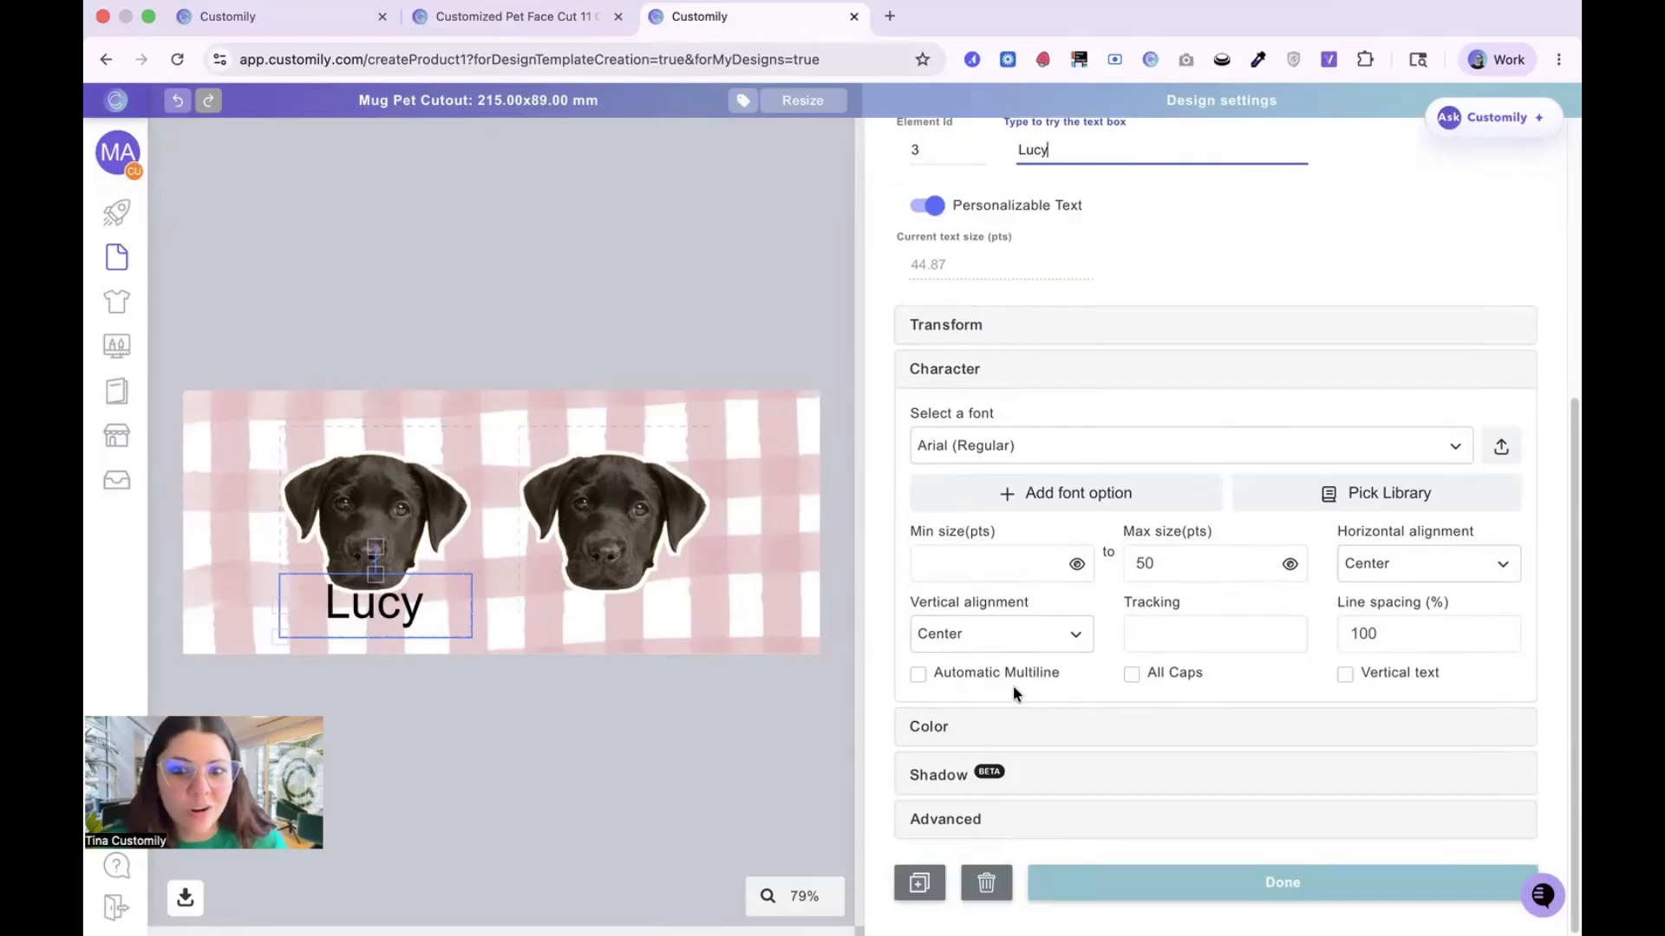
left_click(989, 447)
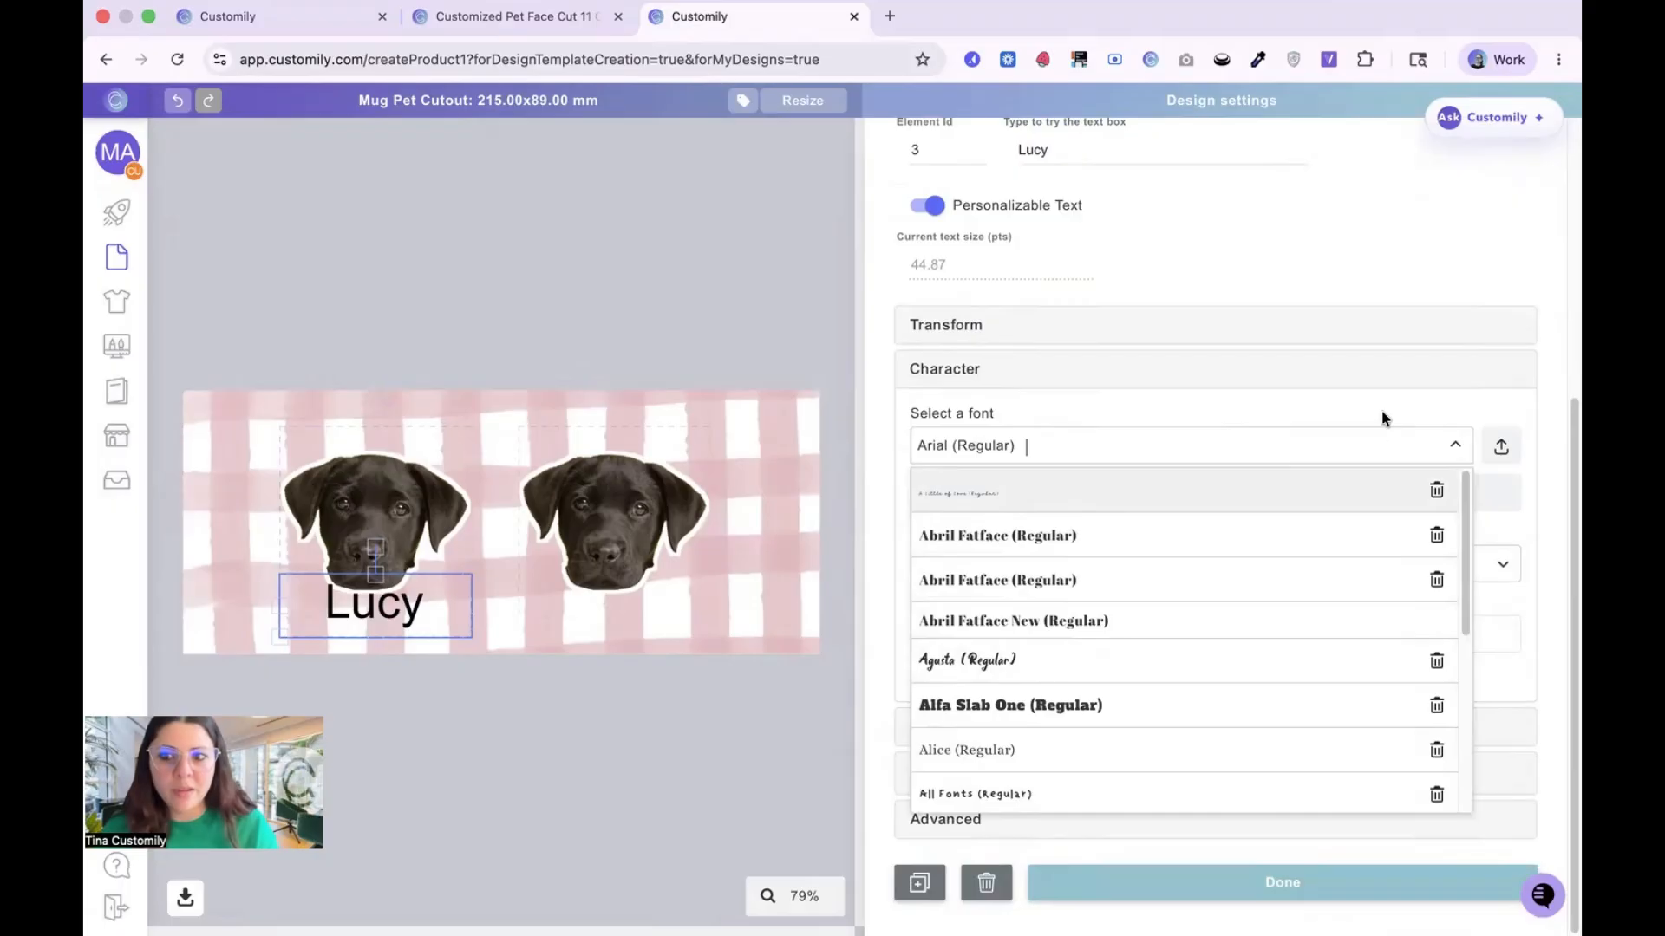
scroll(1226, 665, "down", 5)
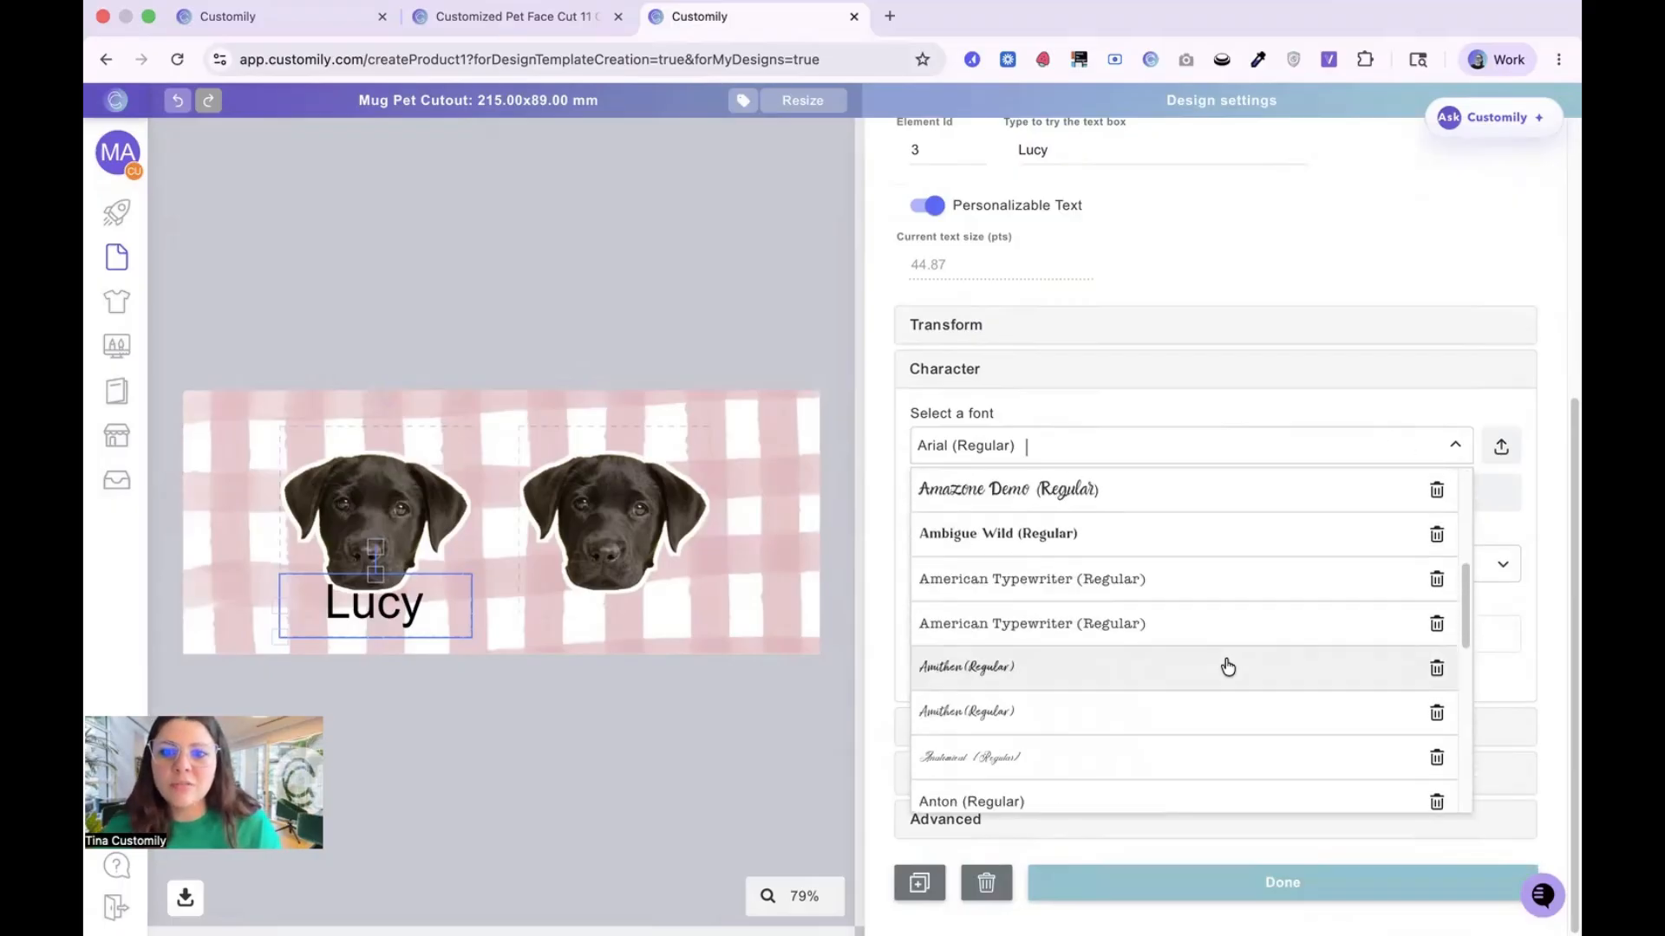
scroll(1104, 767, "up", 1)
scroll(1105, 767, "up", 3)
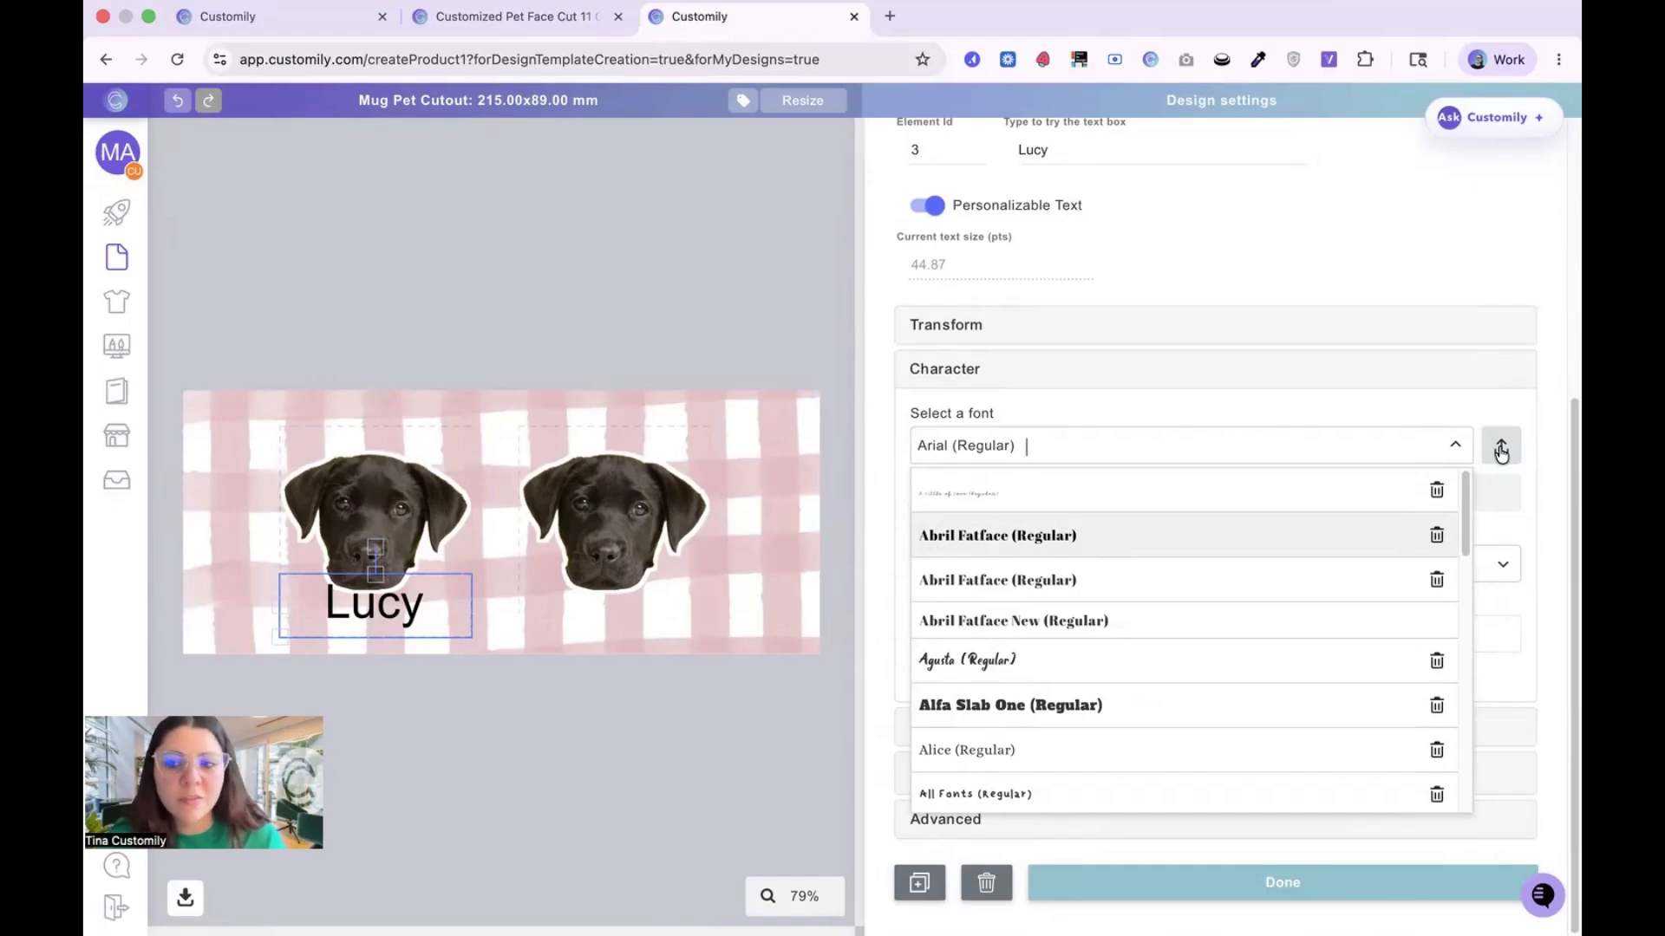
left_click(1004, 661)
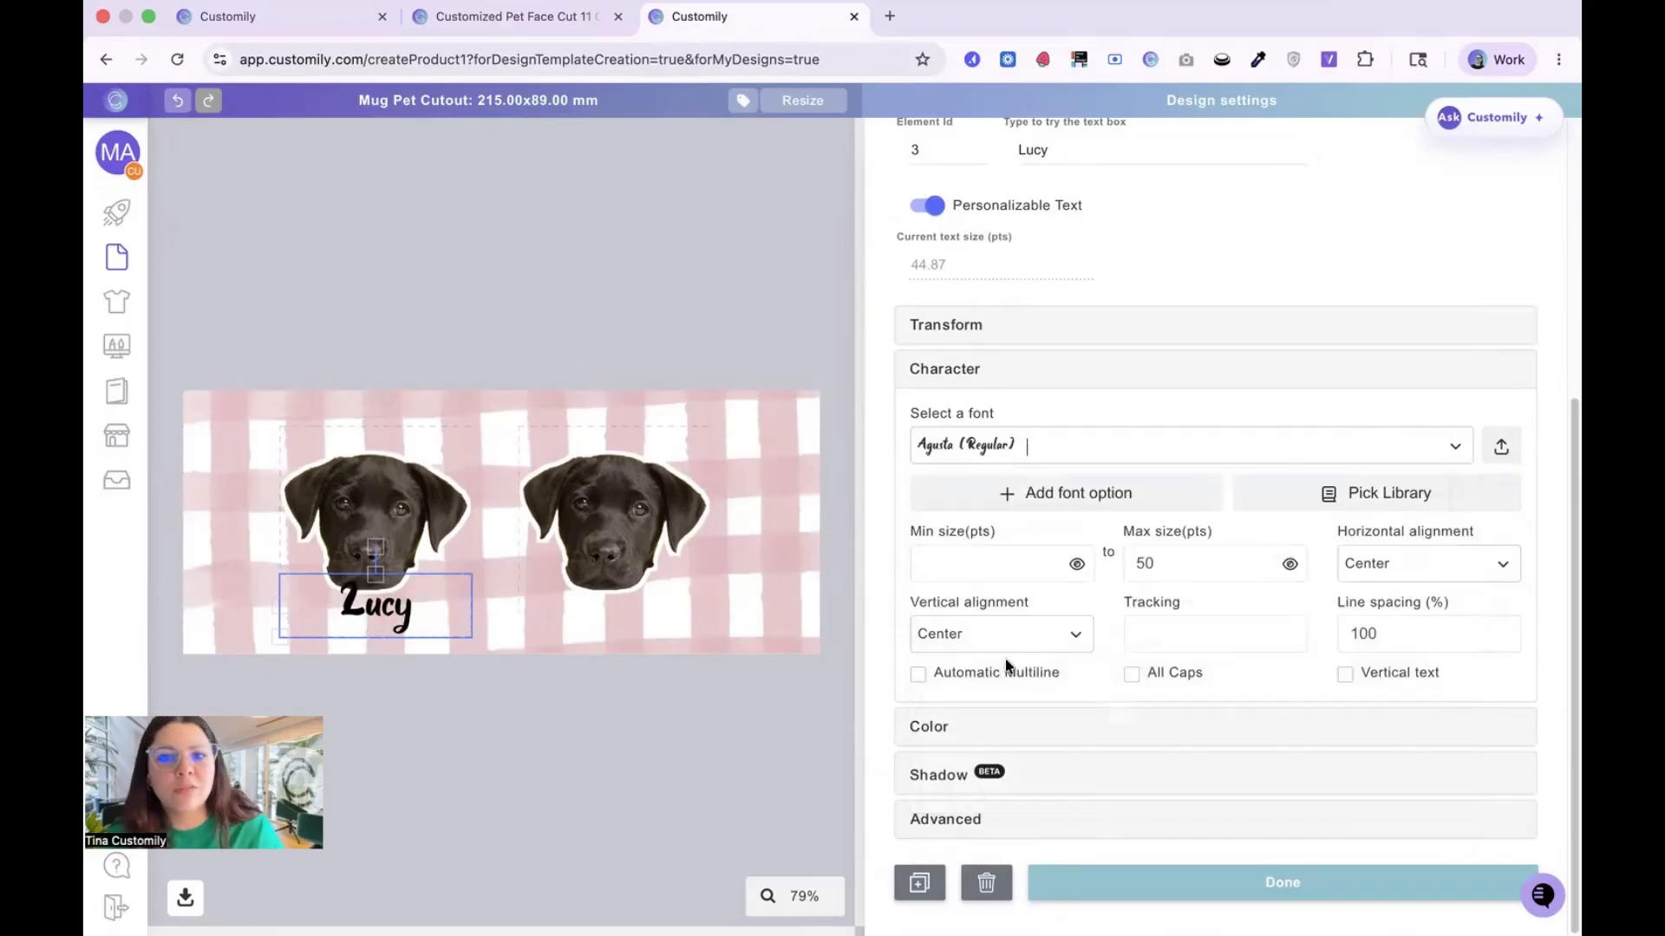
Step: Add a stroke to the Lucy text and set its color to white, FFFFFF
left_click(932, 726)
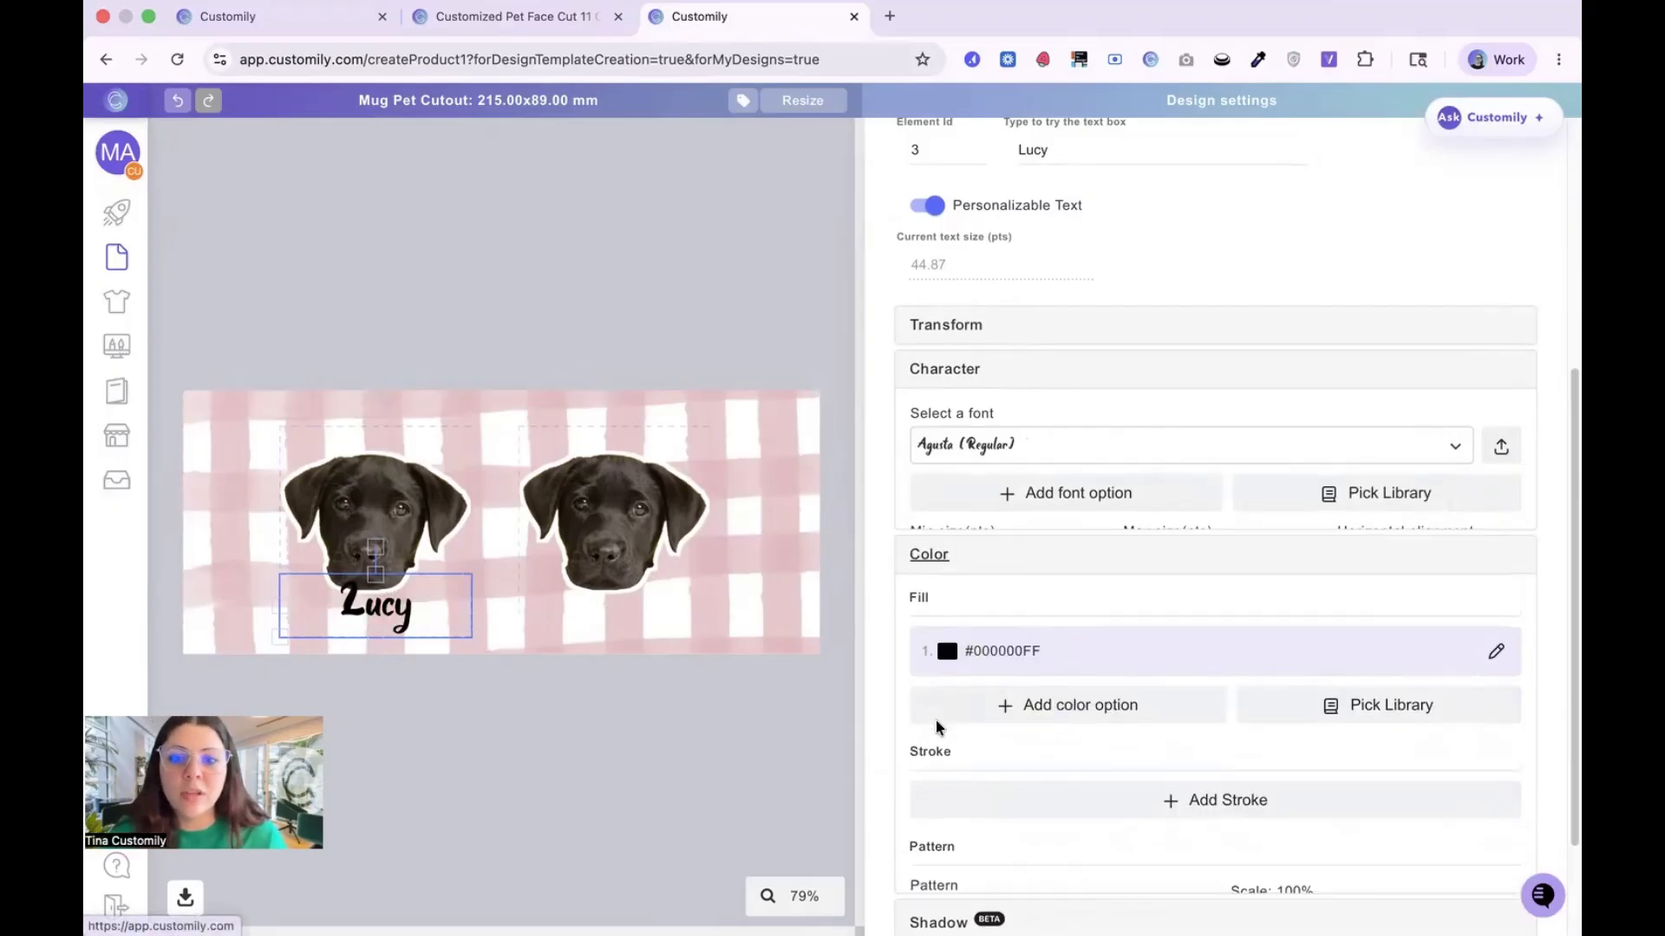
scroll(1187, 746, "down", 1)
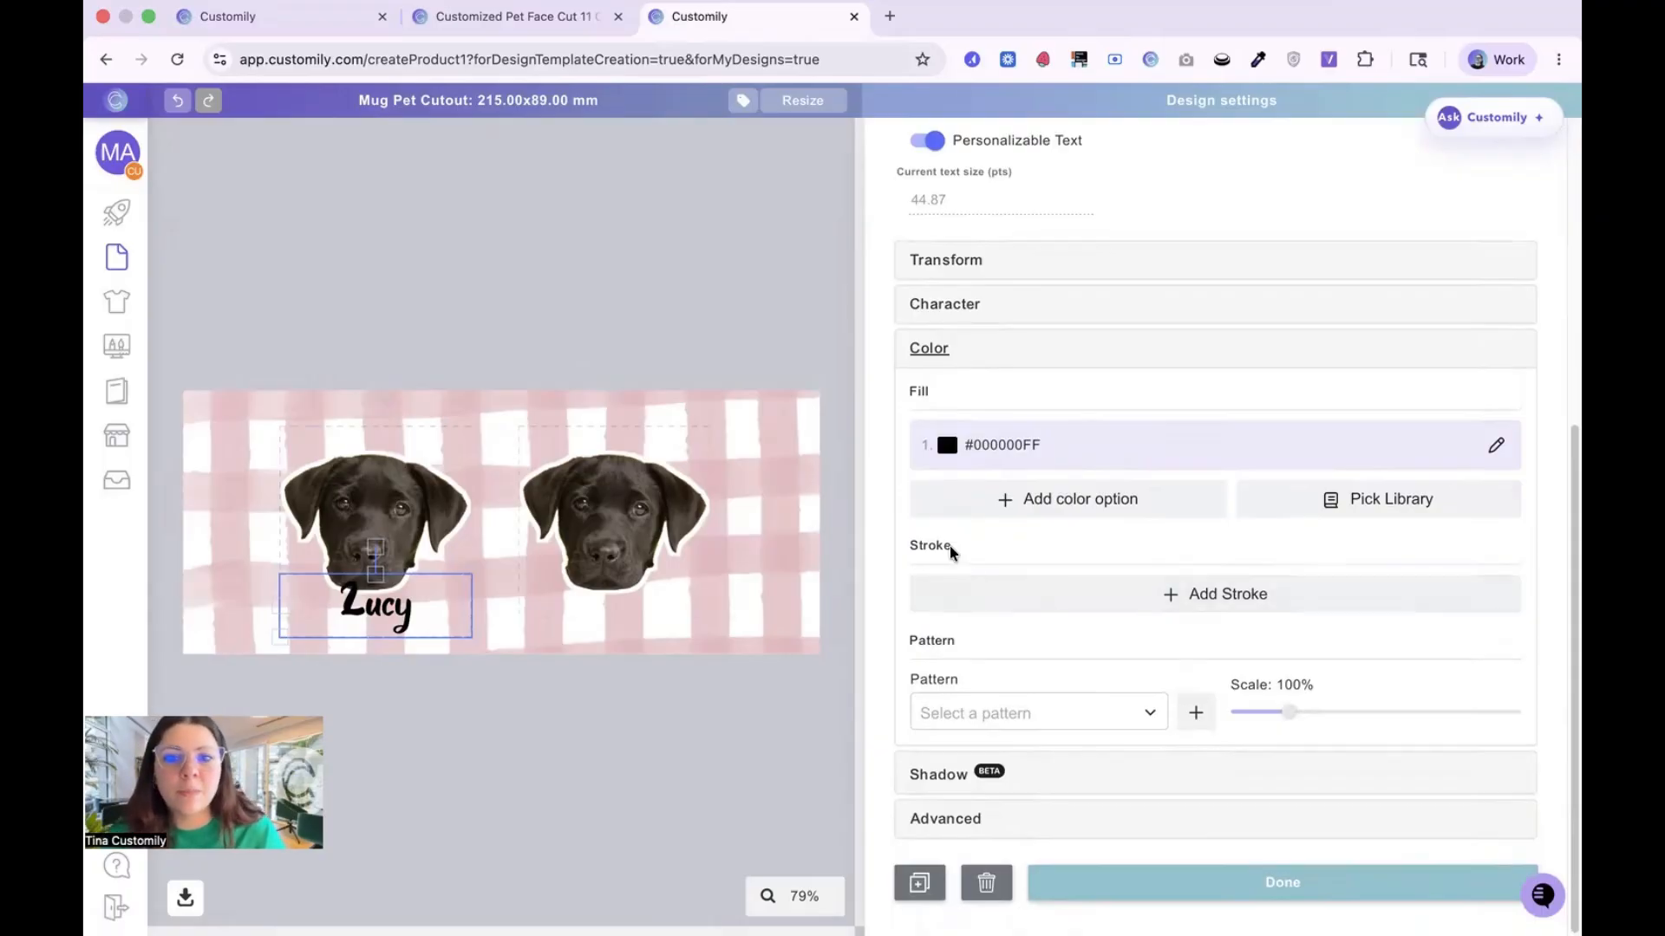
left_click(1174, 596)
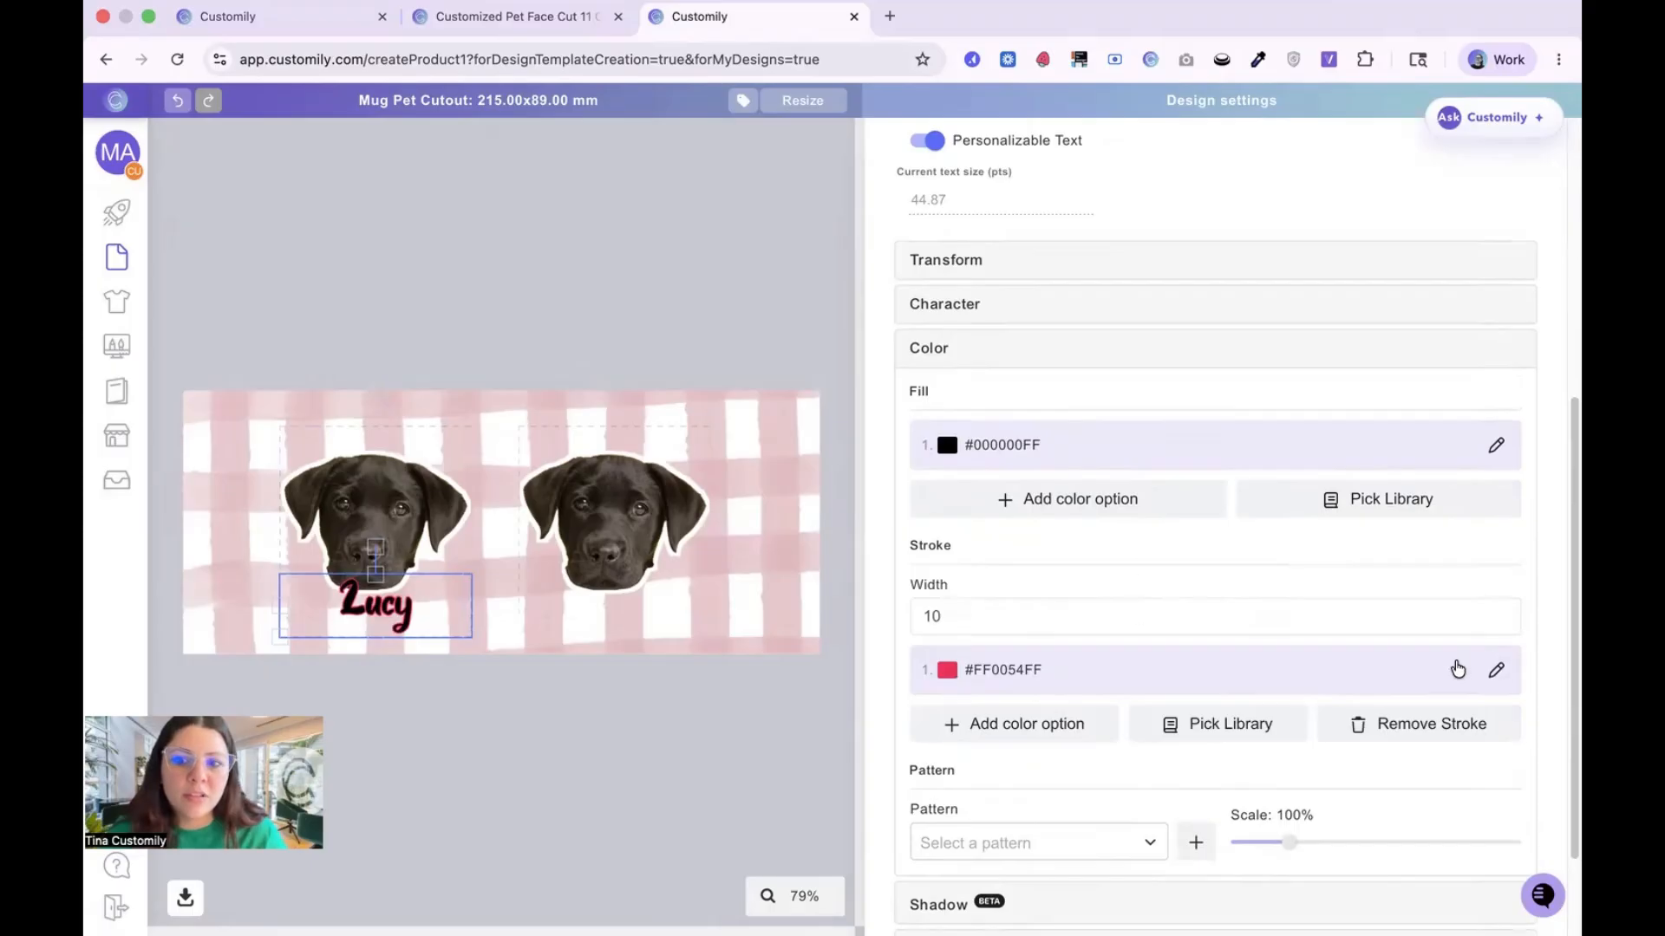
left_click(947, 673)
left_click_drag(1026, 462, 917, 377)
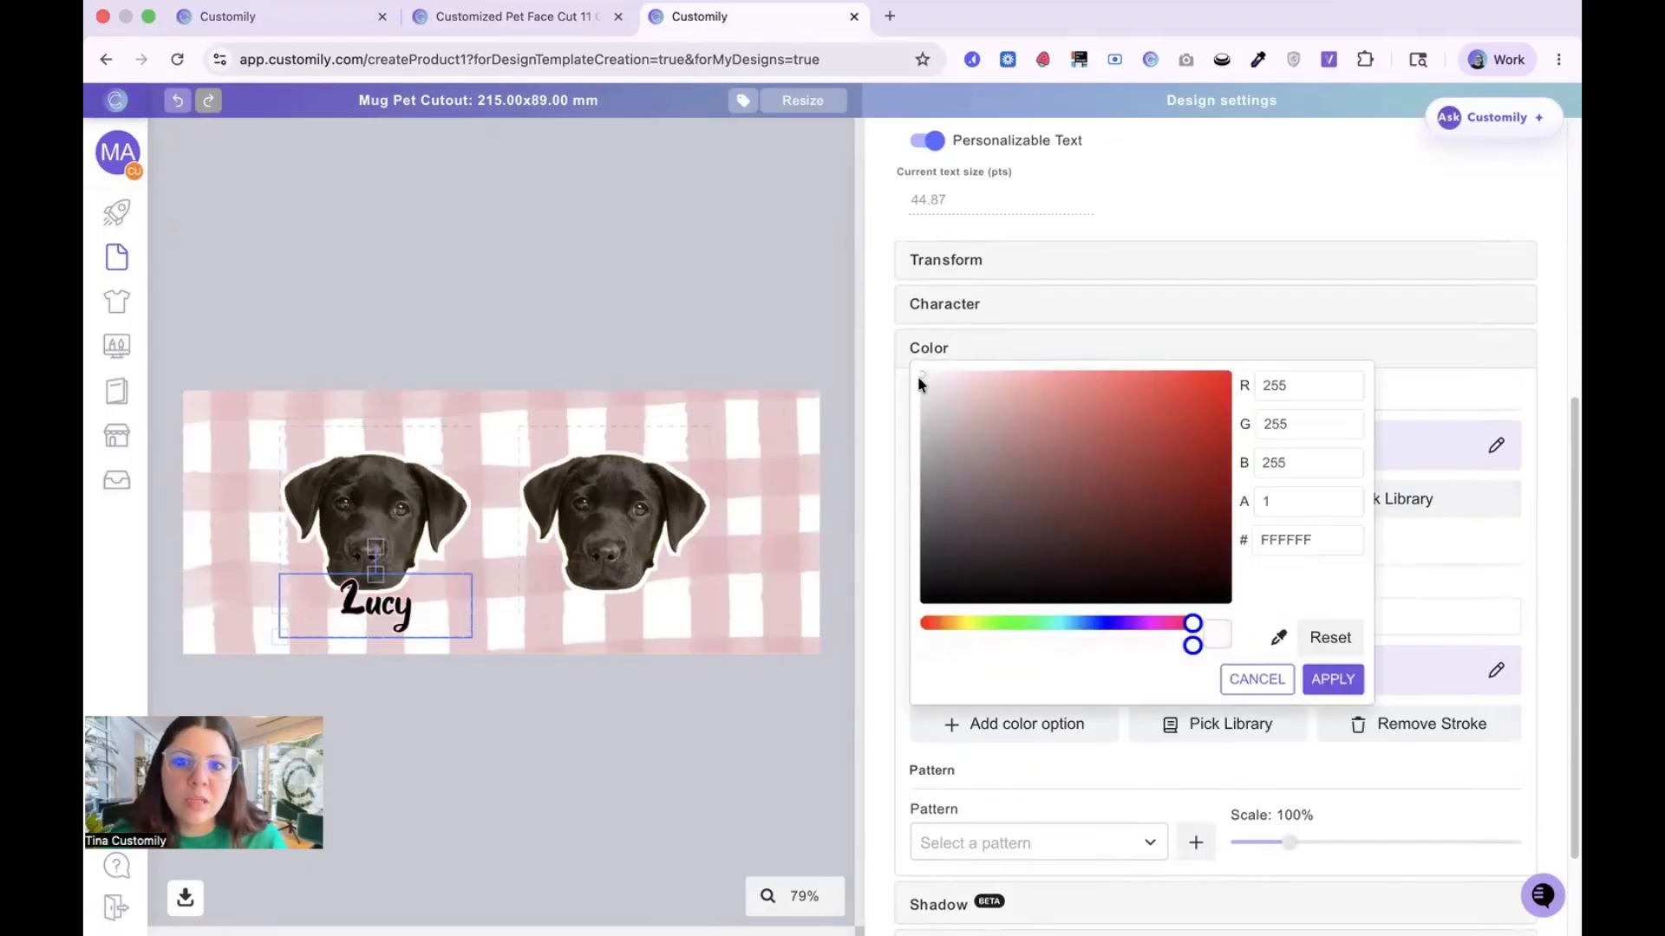
left_click(1321, 681)
Step: Set the Lucy text's stroke width to 30
left_click(955, 612)
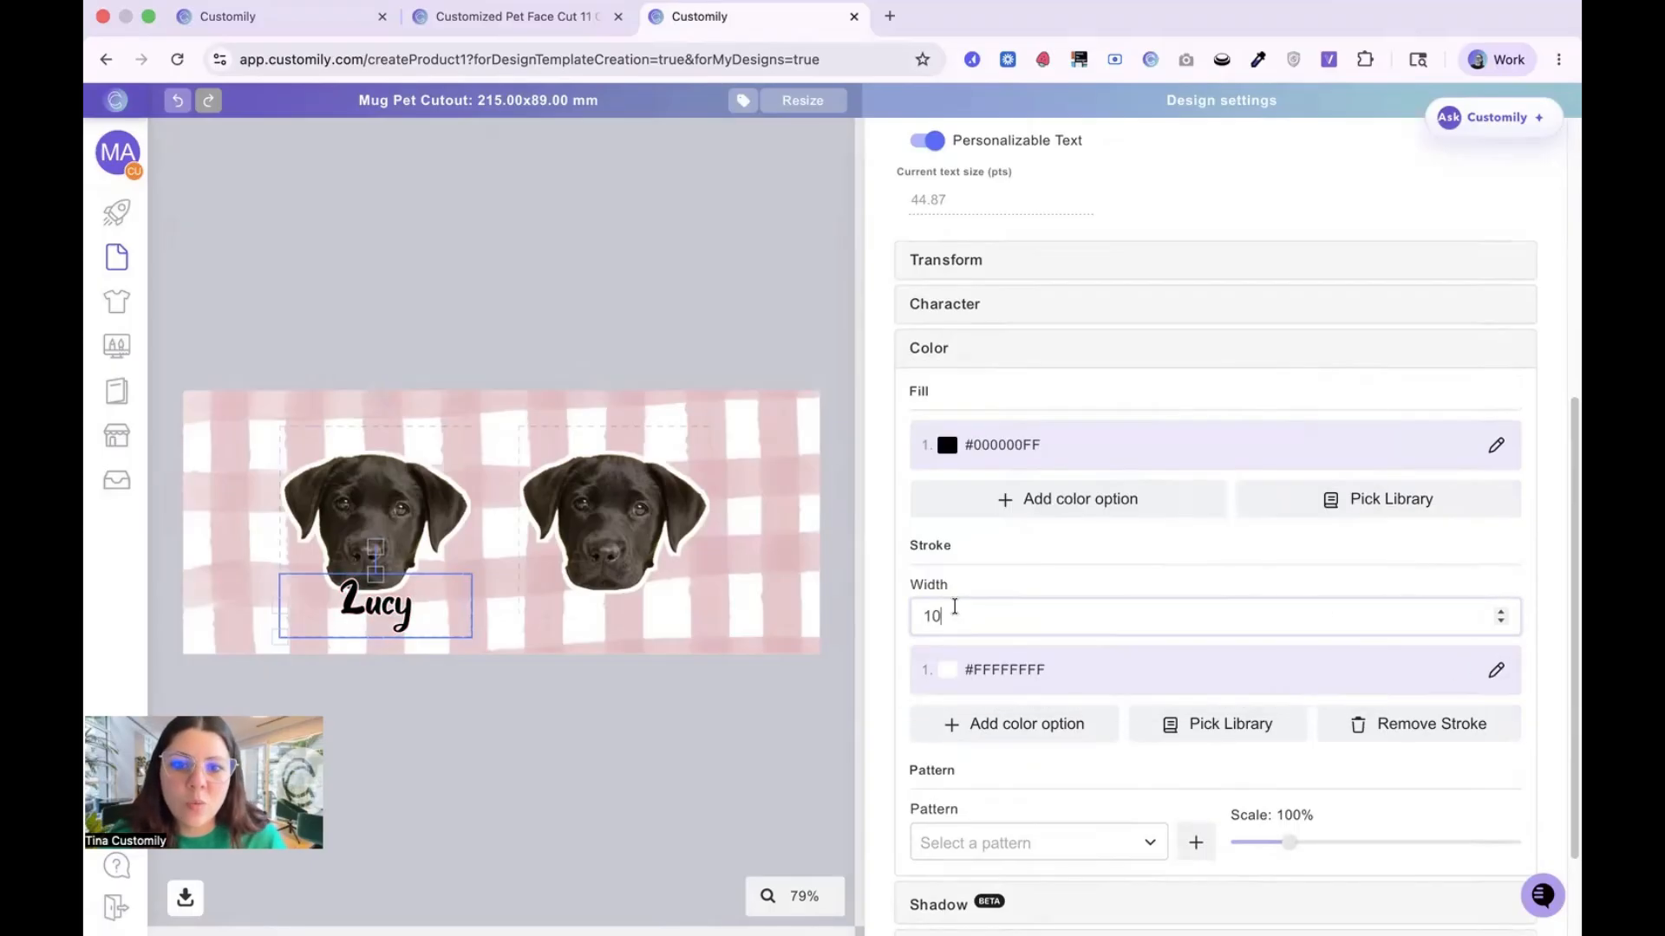
left_click_drag(954, 609, 902, 615)
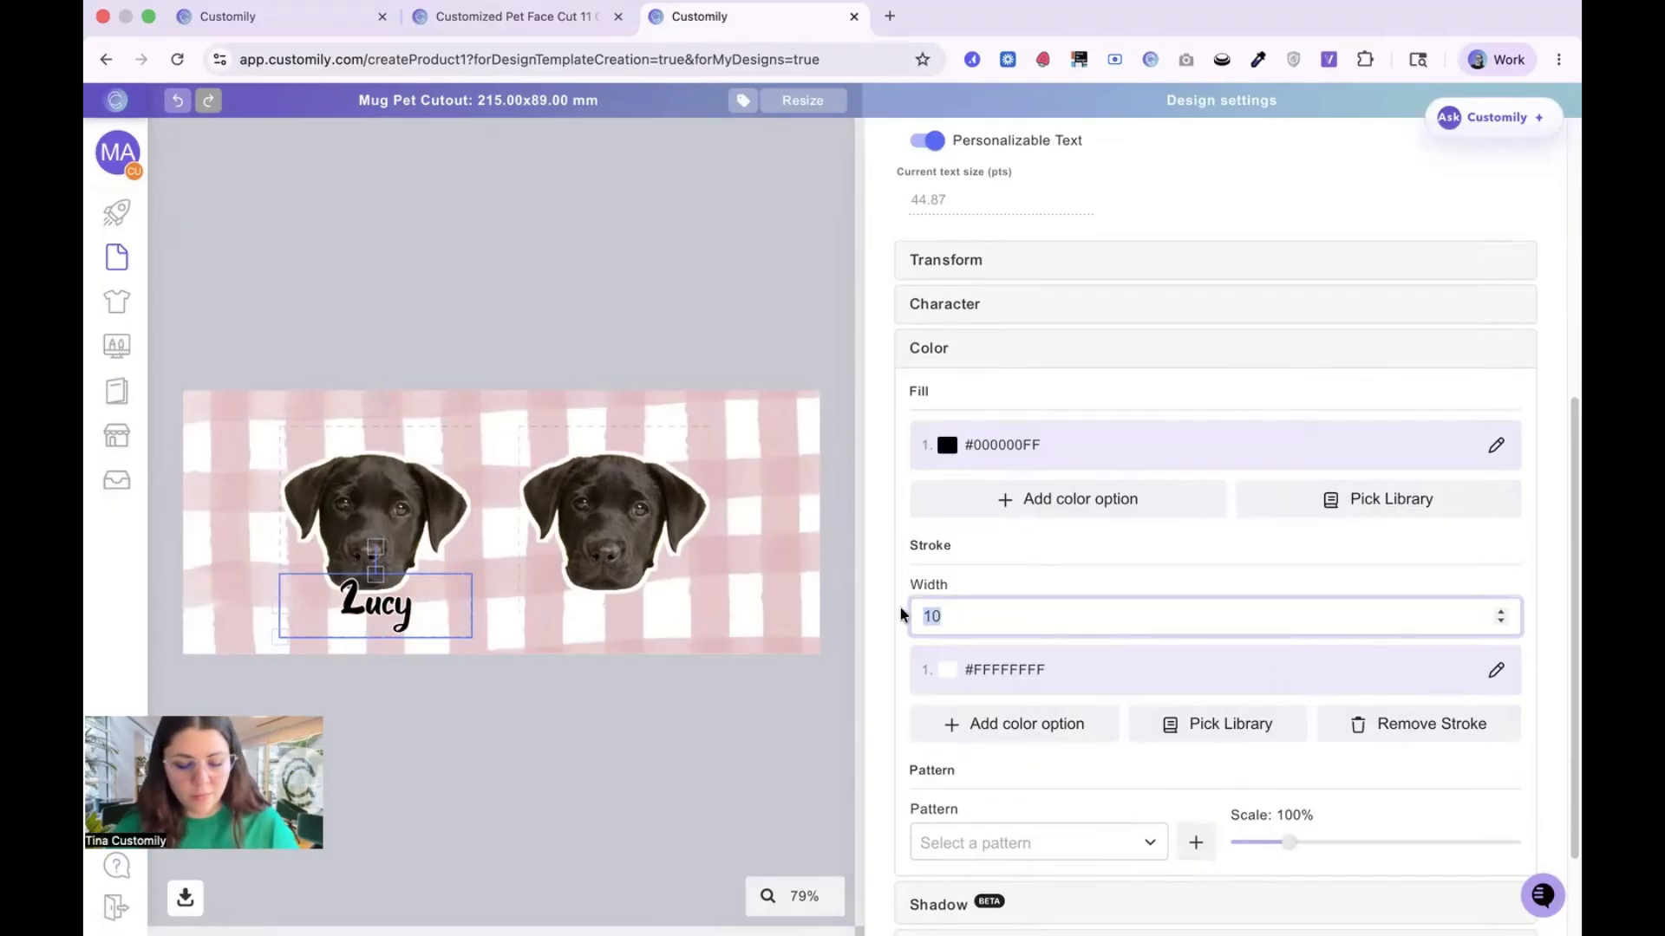
type("30")
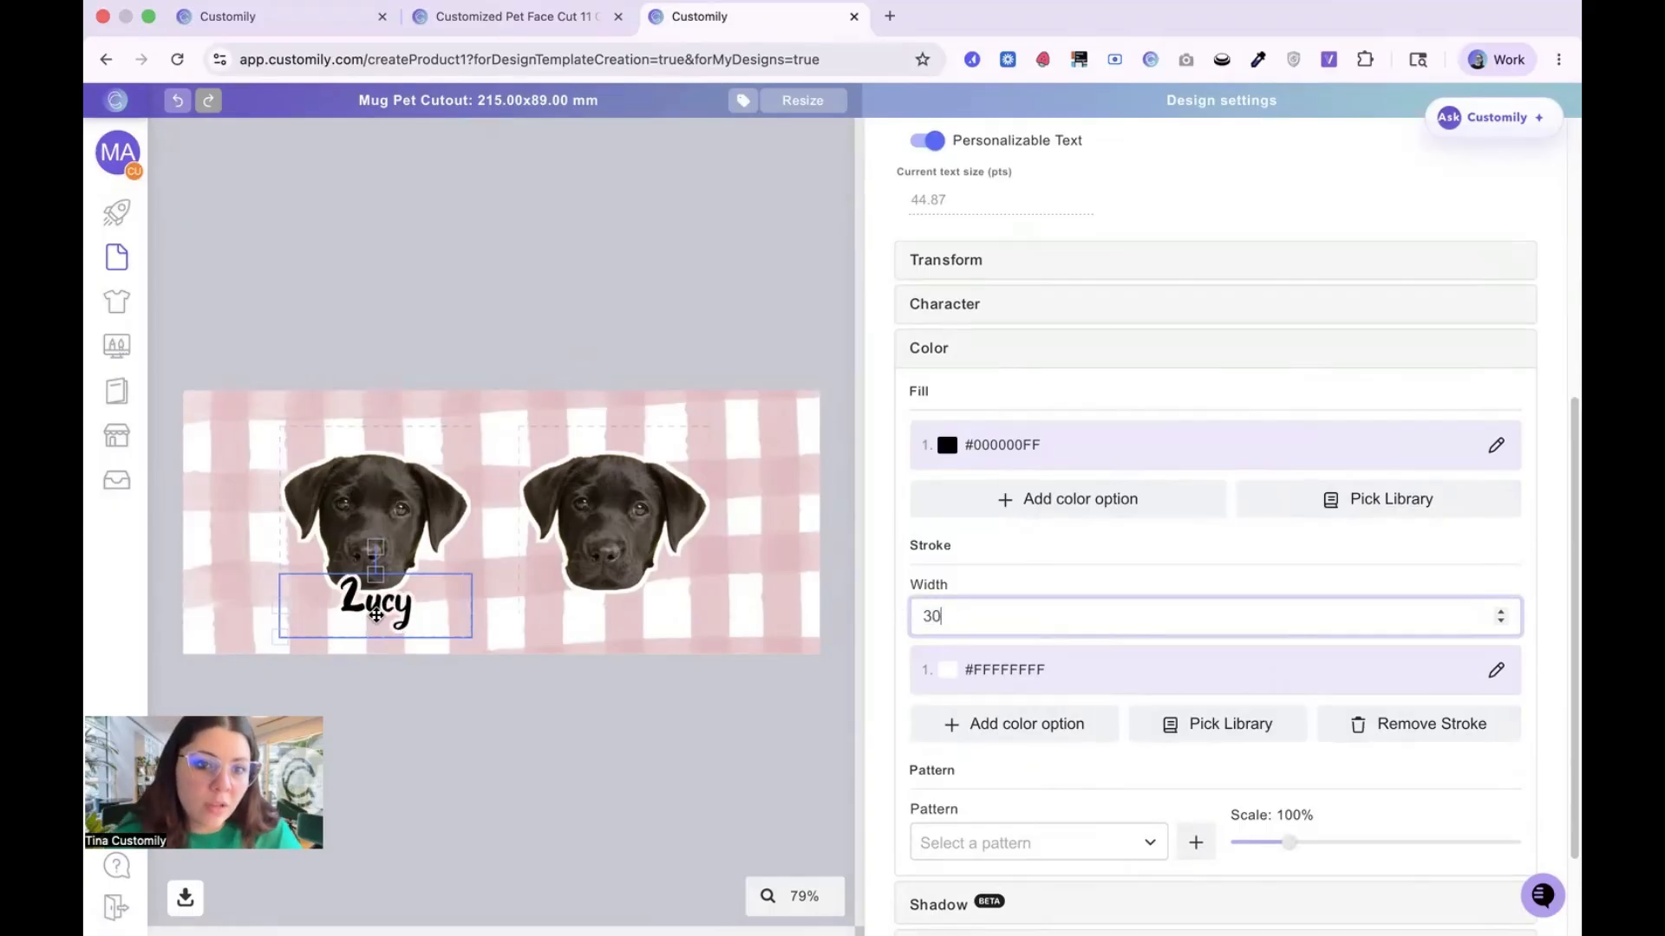
left_click(376, 615)
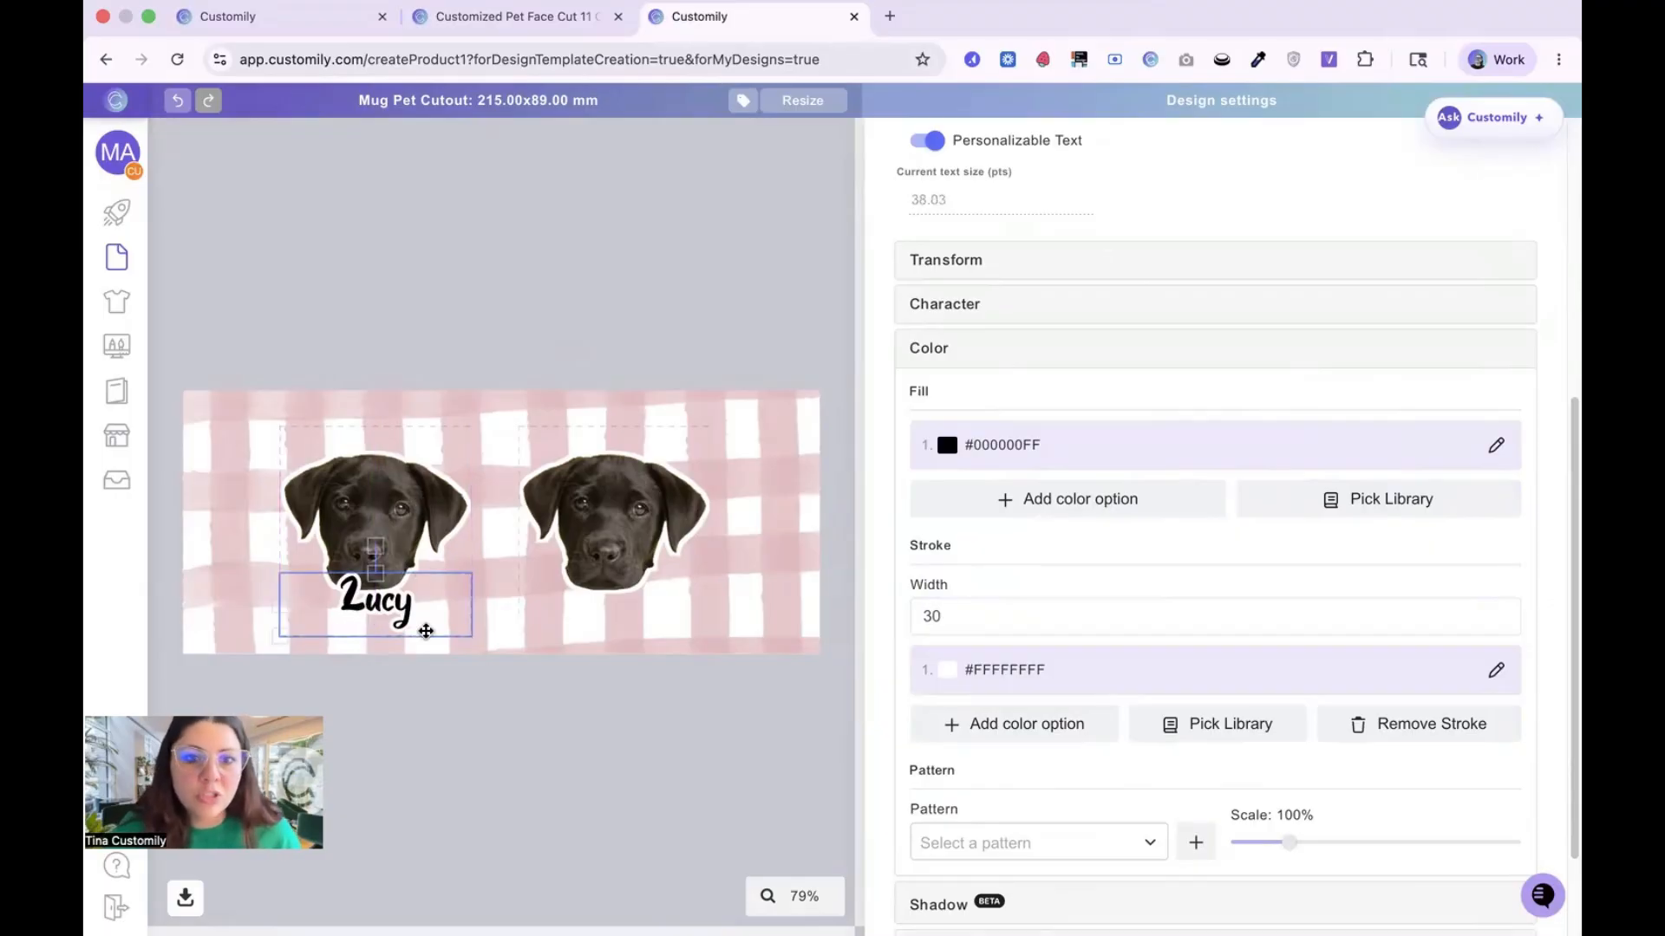
Step: Duplicate the Lucy text box and place the copy below the right dog face, level with the original
scroll(1015, 796, "down", 3)
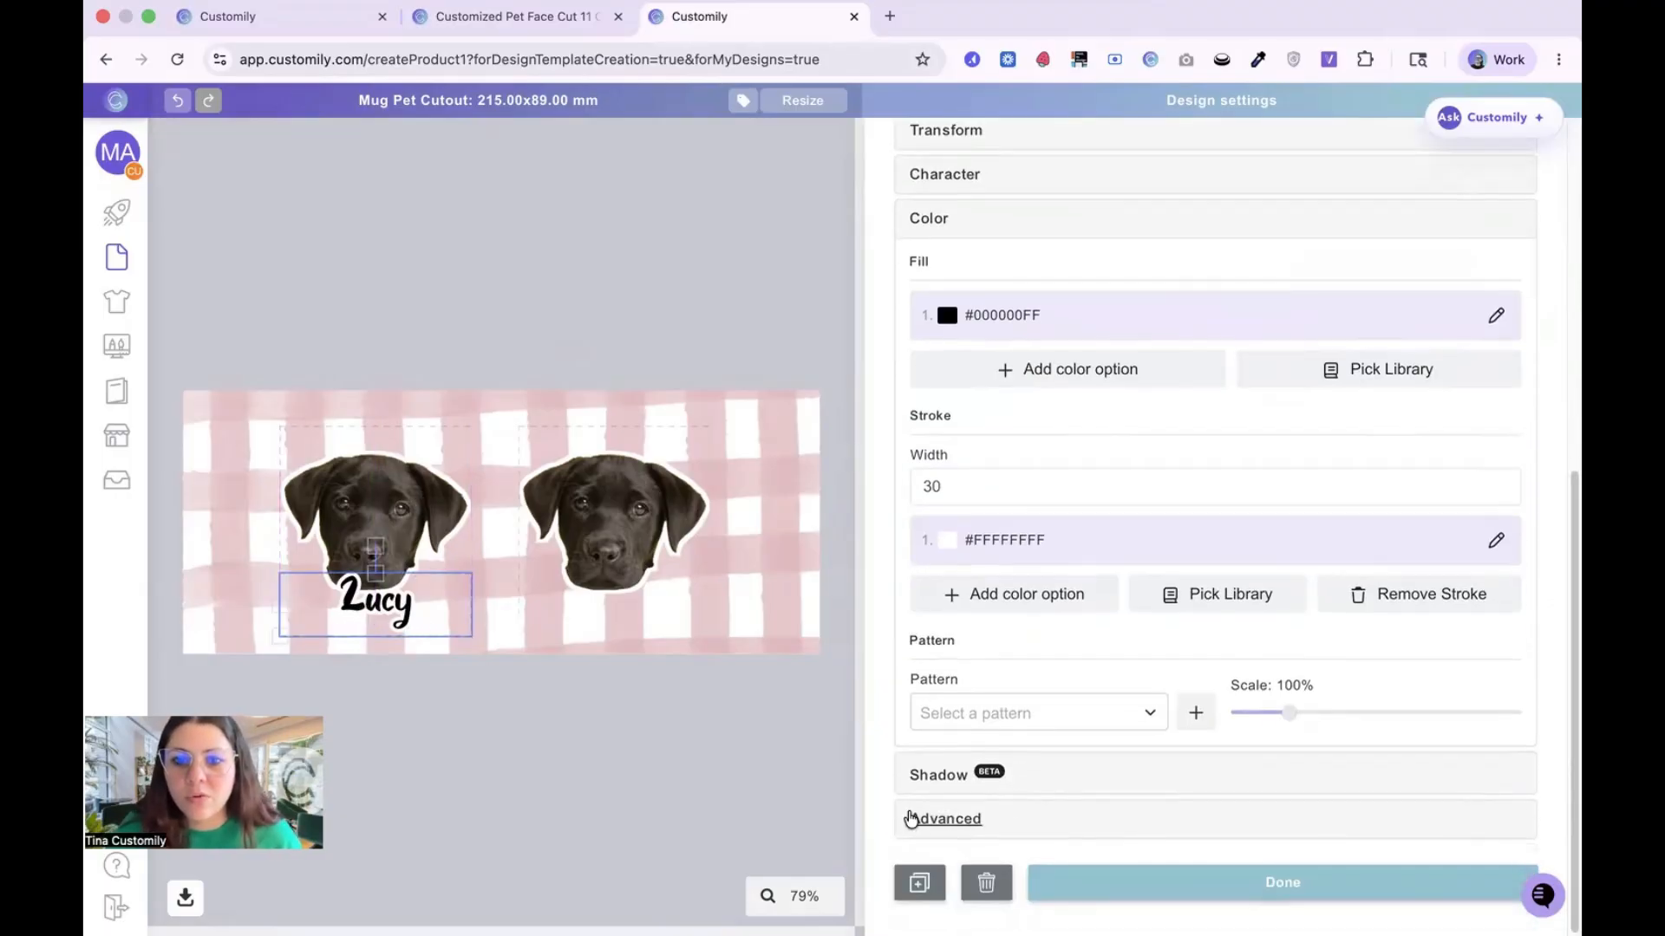
left_click(919, 881)
left_click_drag(378, 619, 610, 613)
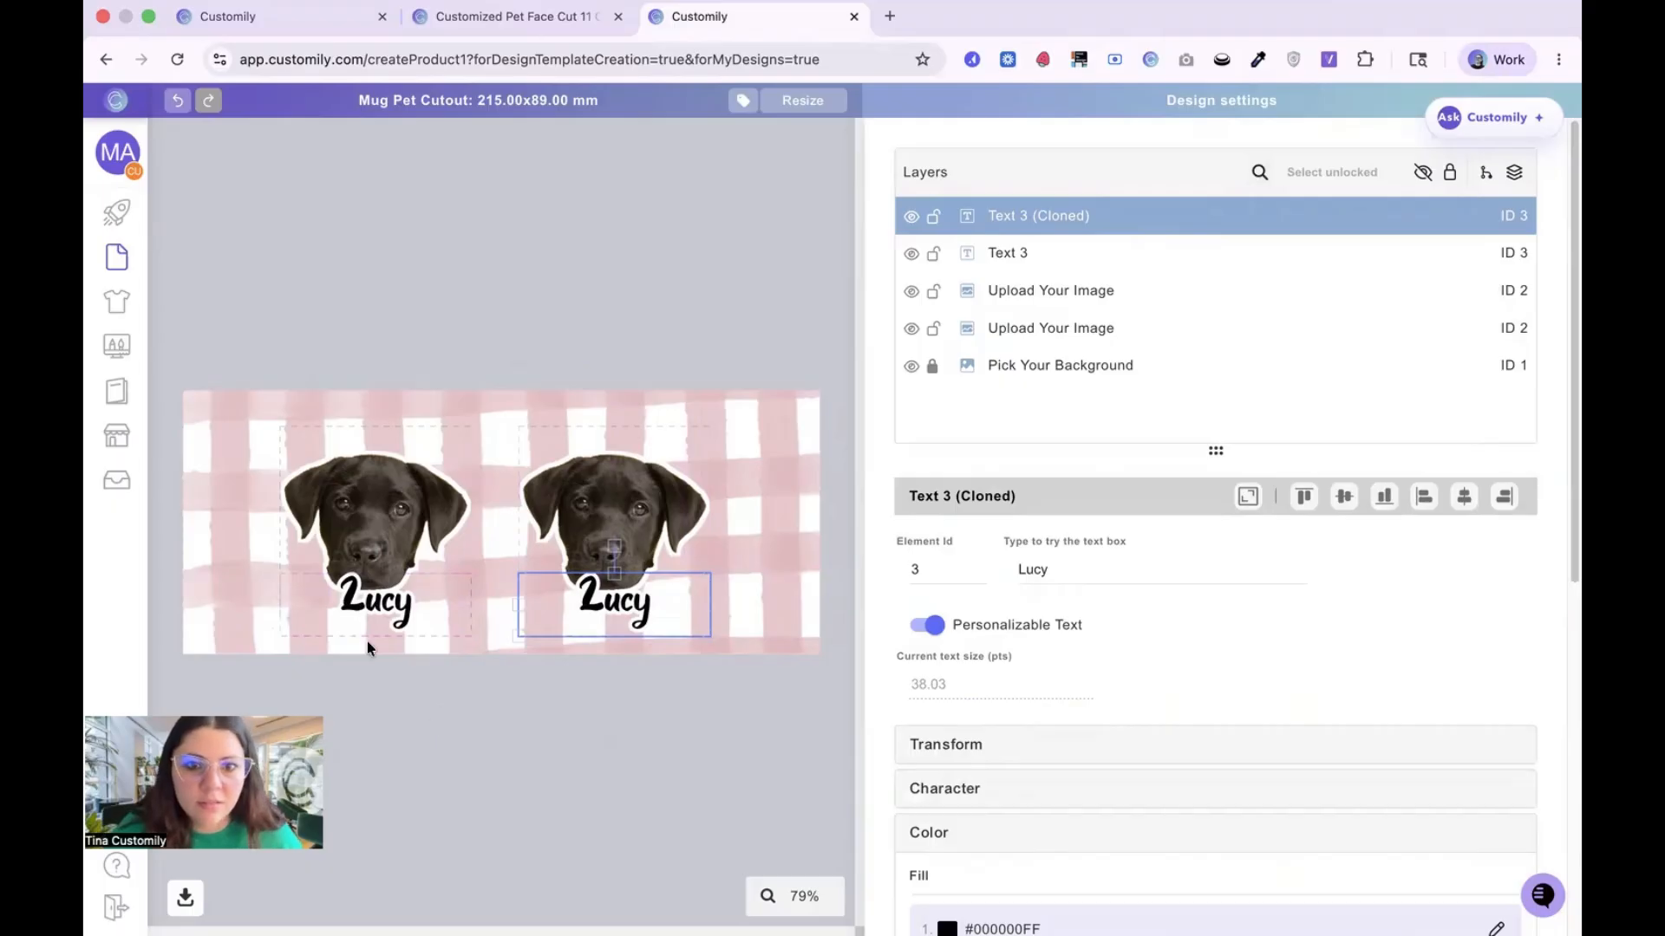
Step: Rotate both Upload Your Image placeholders together by 10 degrees
left_click(565, 525)
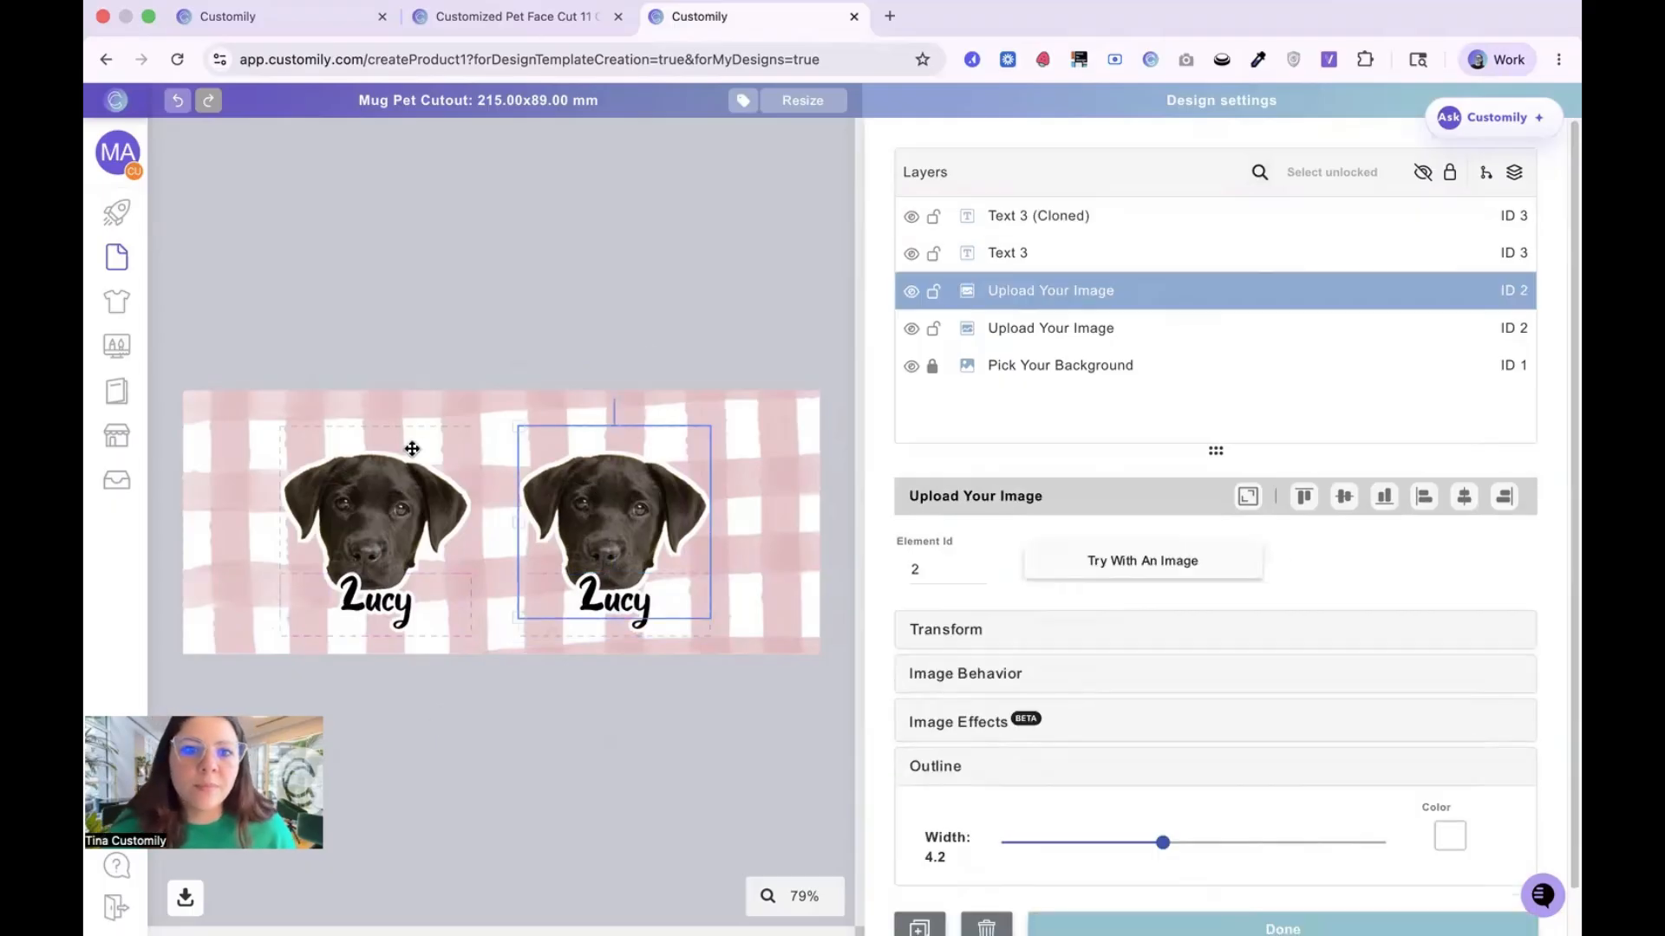
left_click(388, 469, "shift")
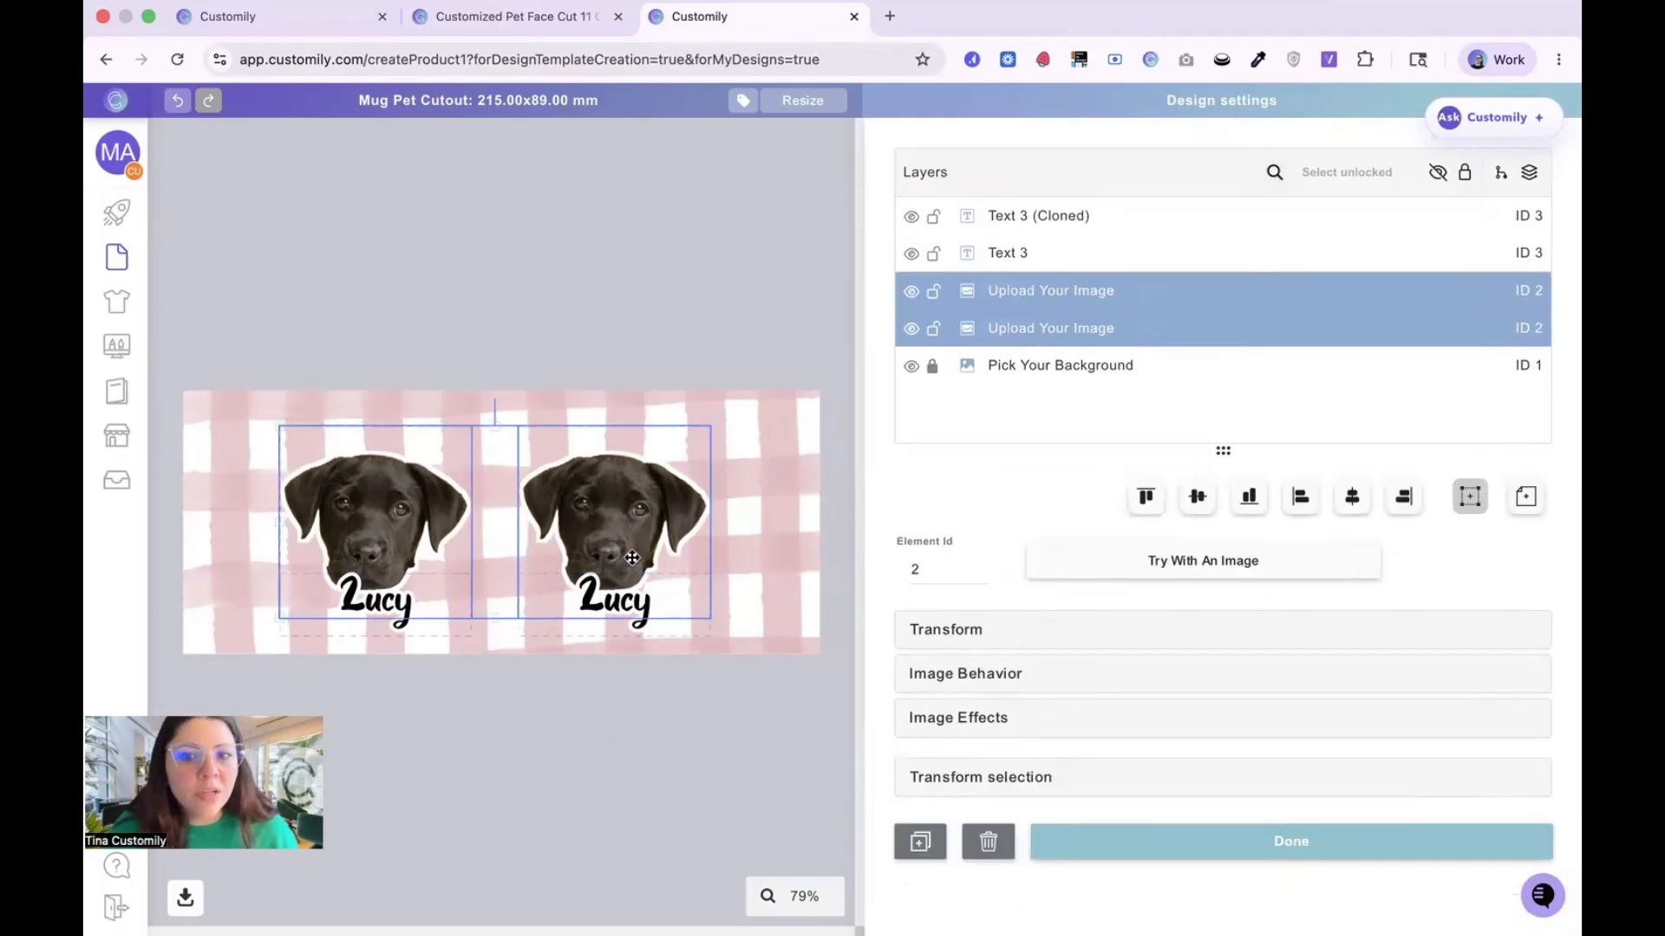
left_click(945, 630)
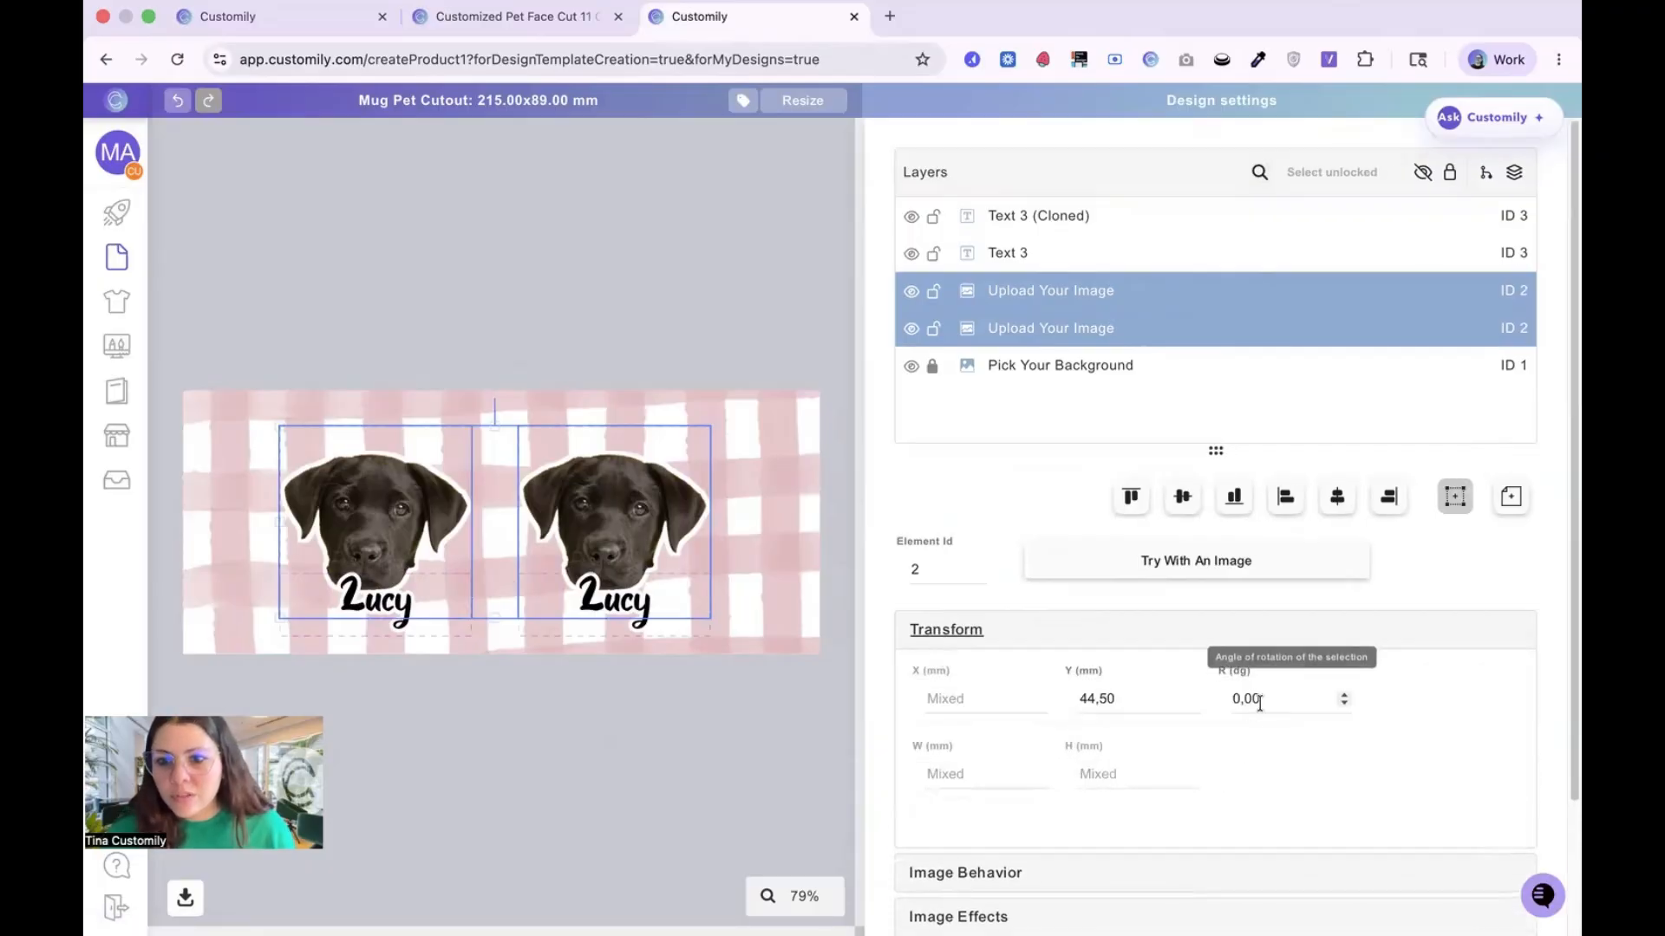
left_click(1231, 698)
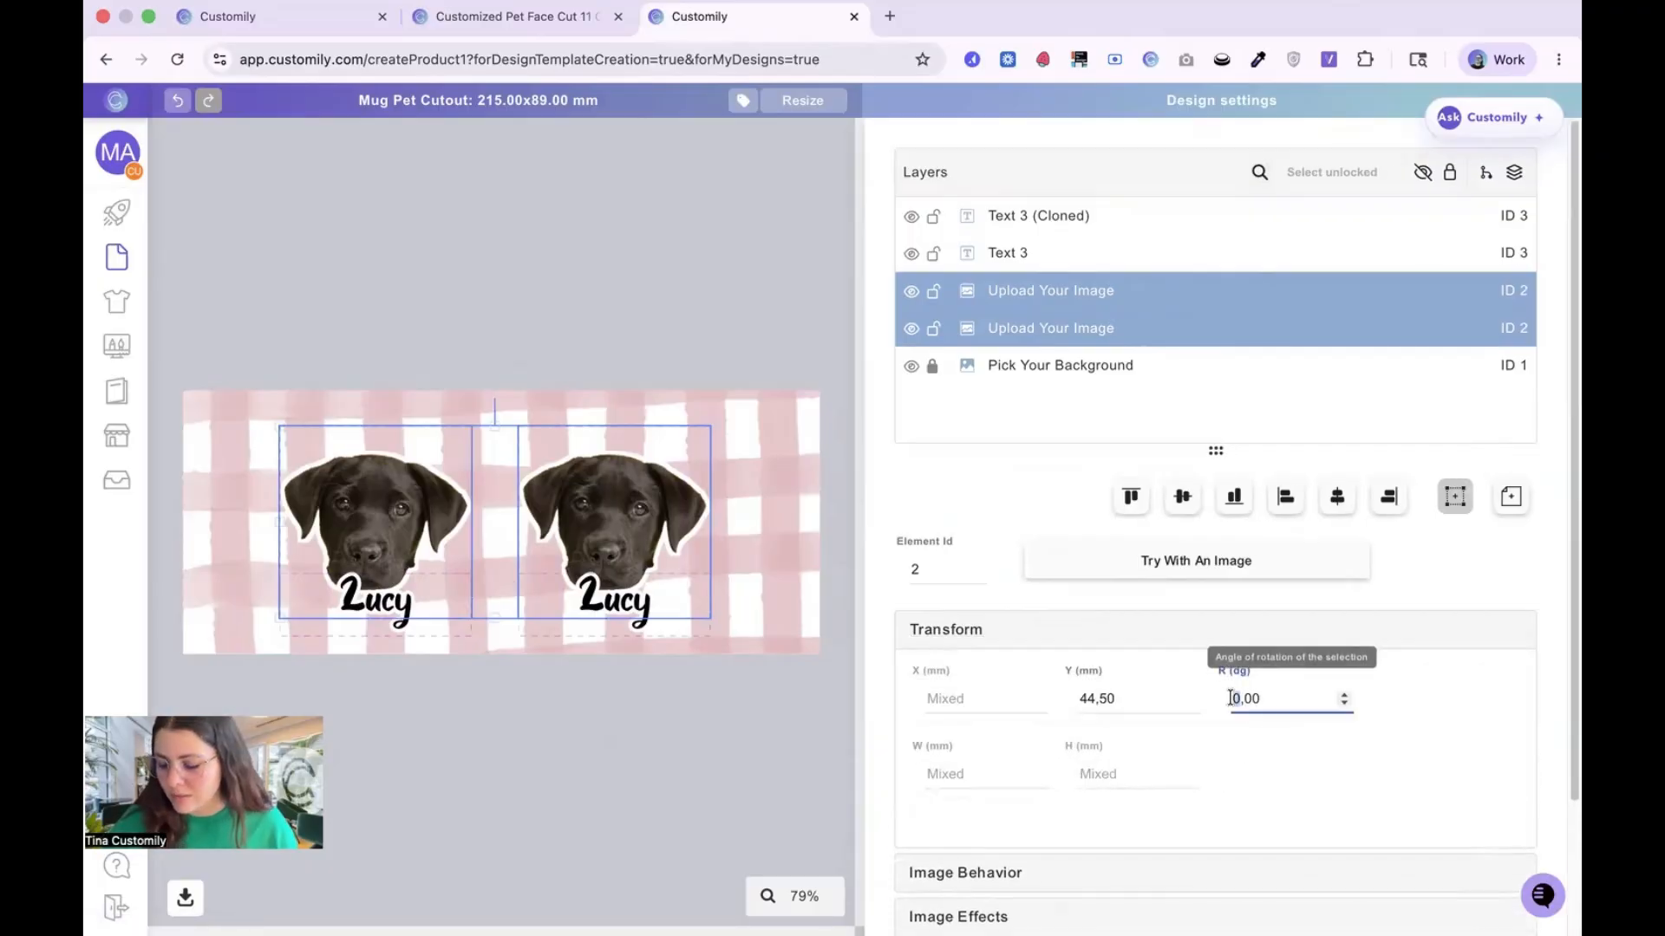
type("1")
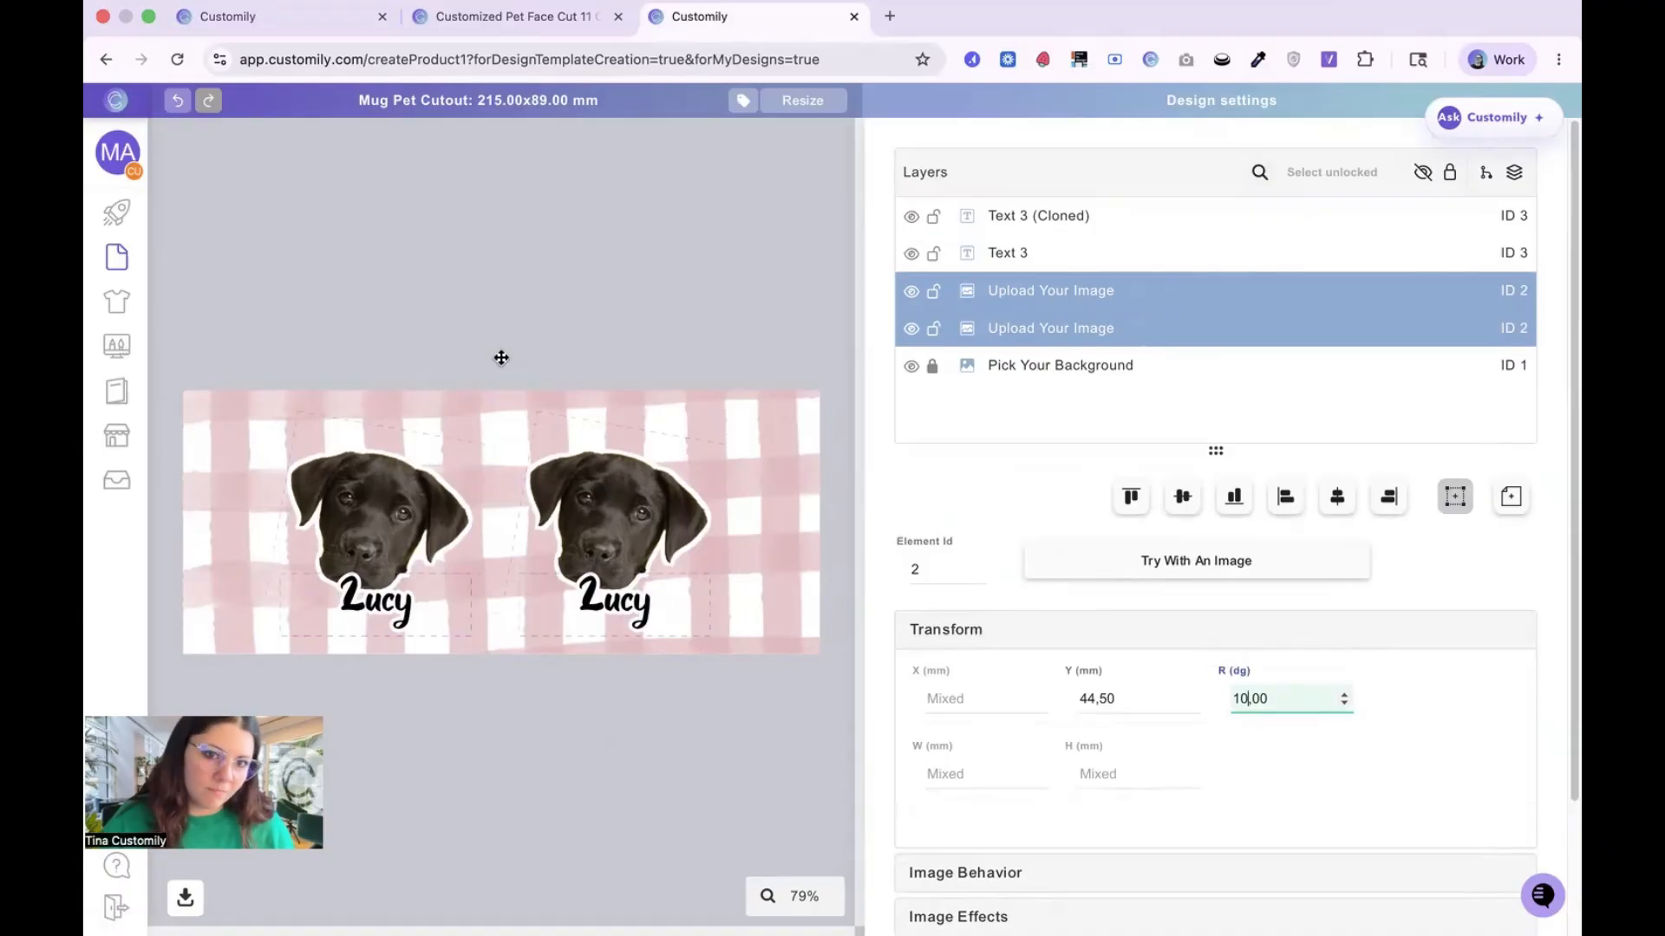
left_click(662, 323)
Step: Move both rotated dog faces together slightly to the right so they sit centered above their names
left_click(463, 488)
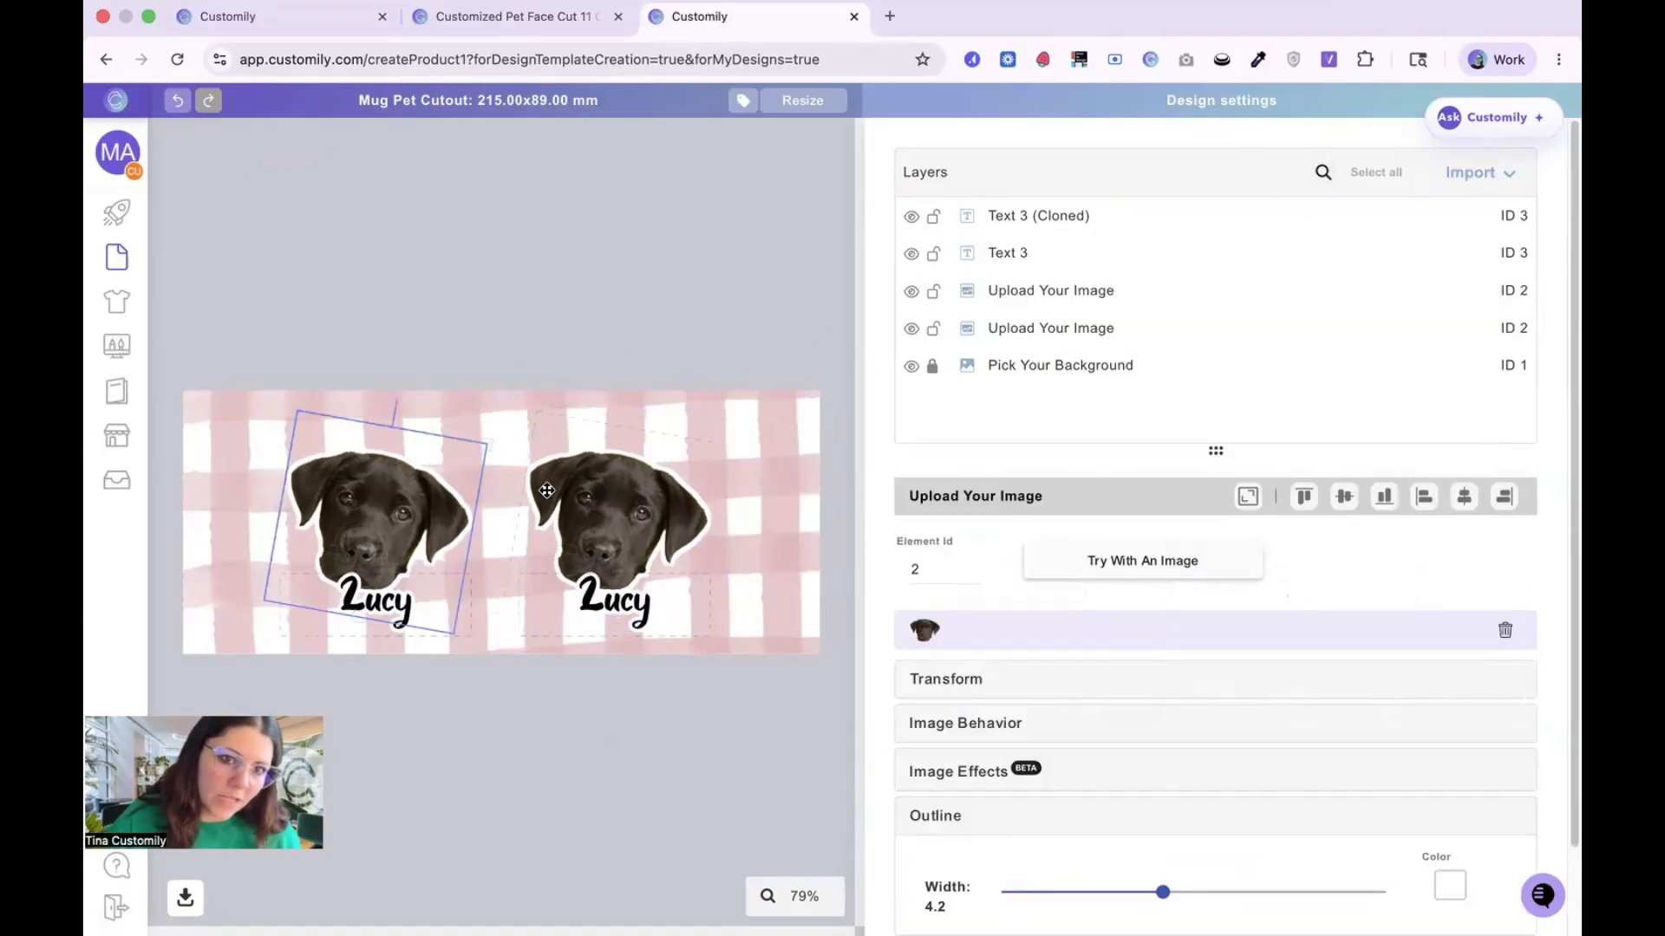
left_click(635, 575)
left_click(425, 475)
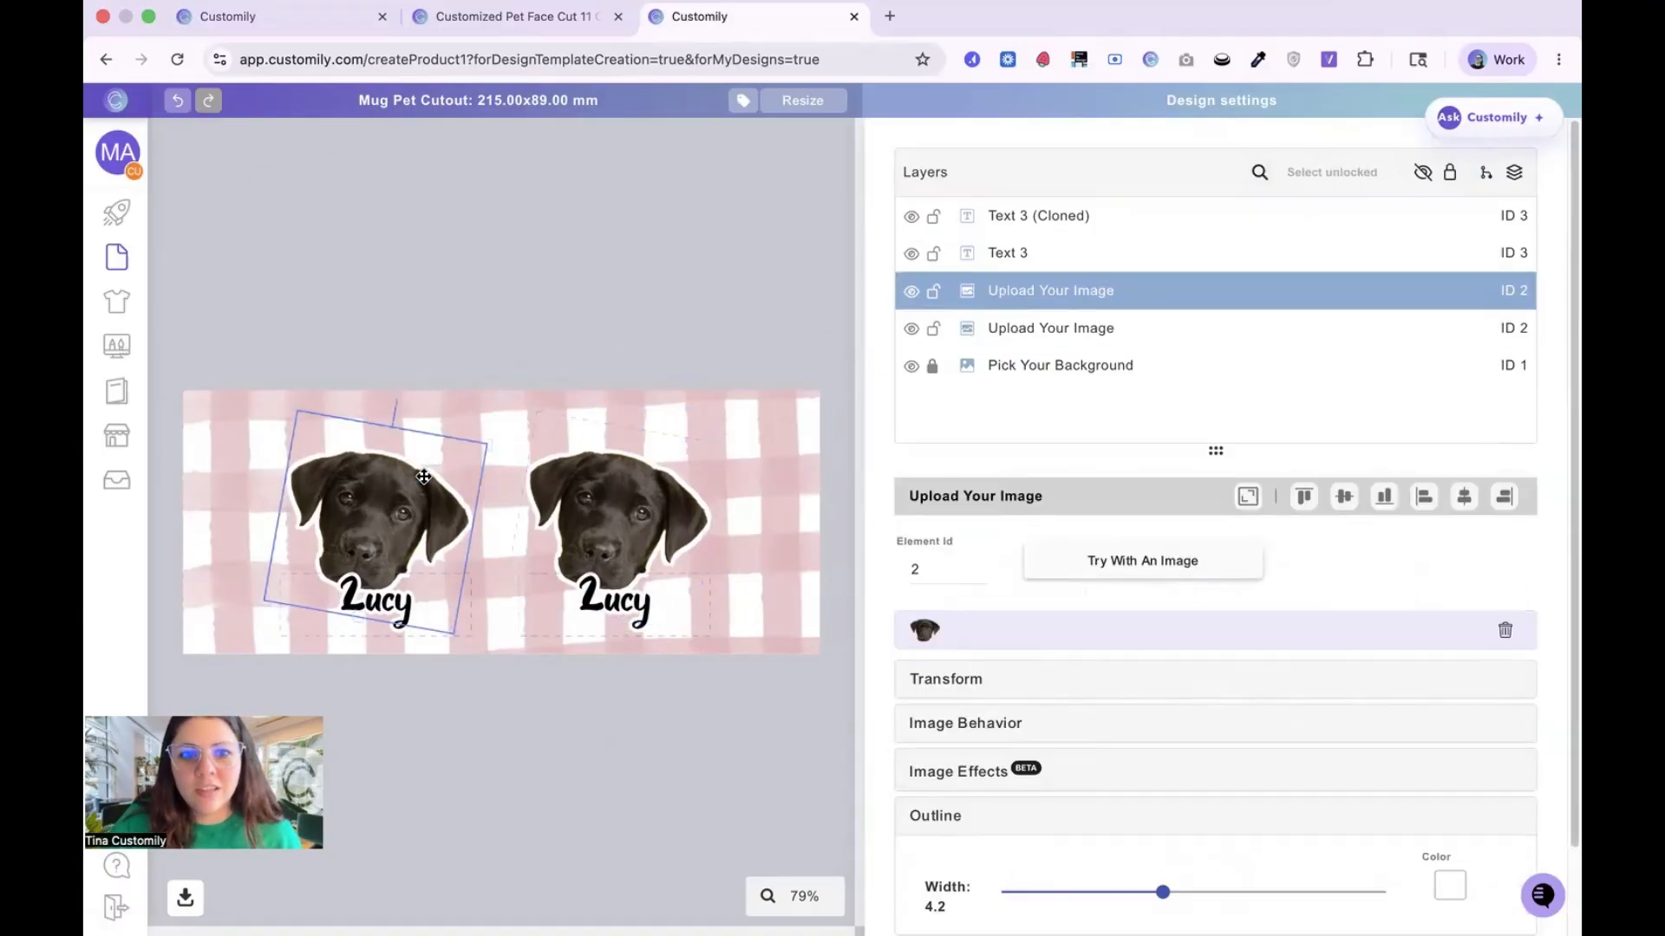
left_click(599, 496, "shift")
left_click_drag(598, 496, 606, 496)
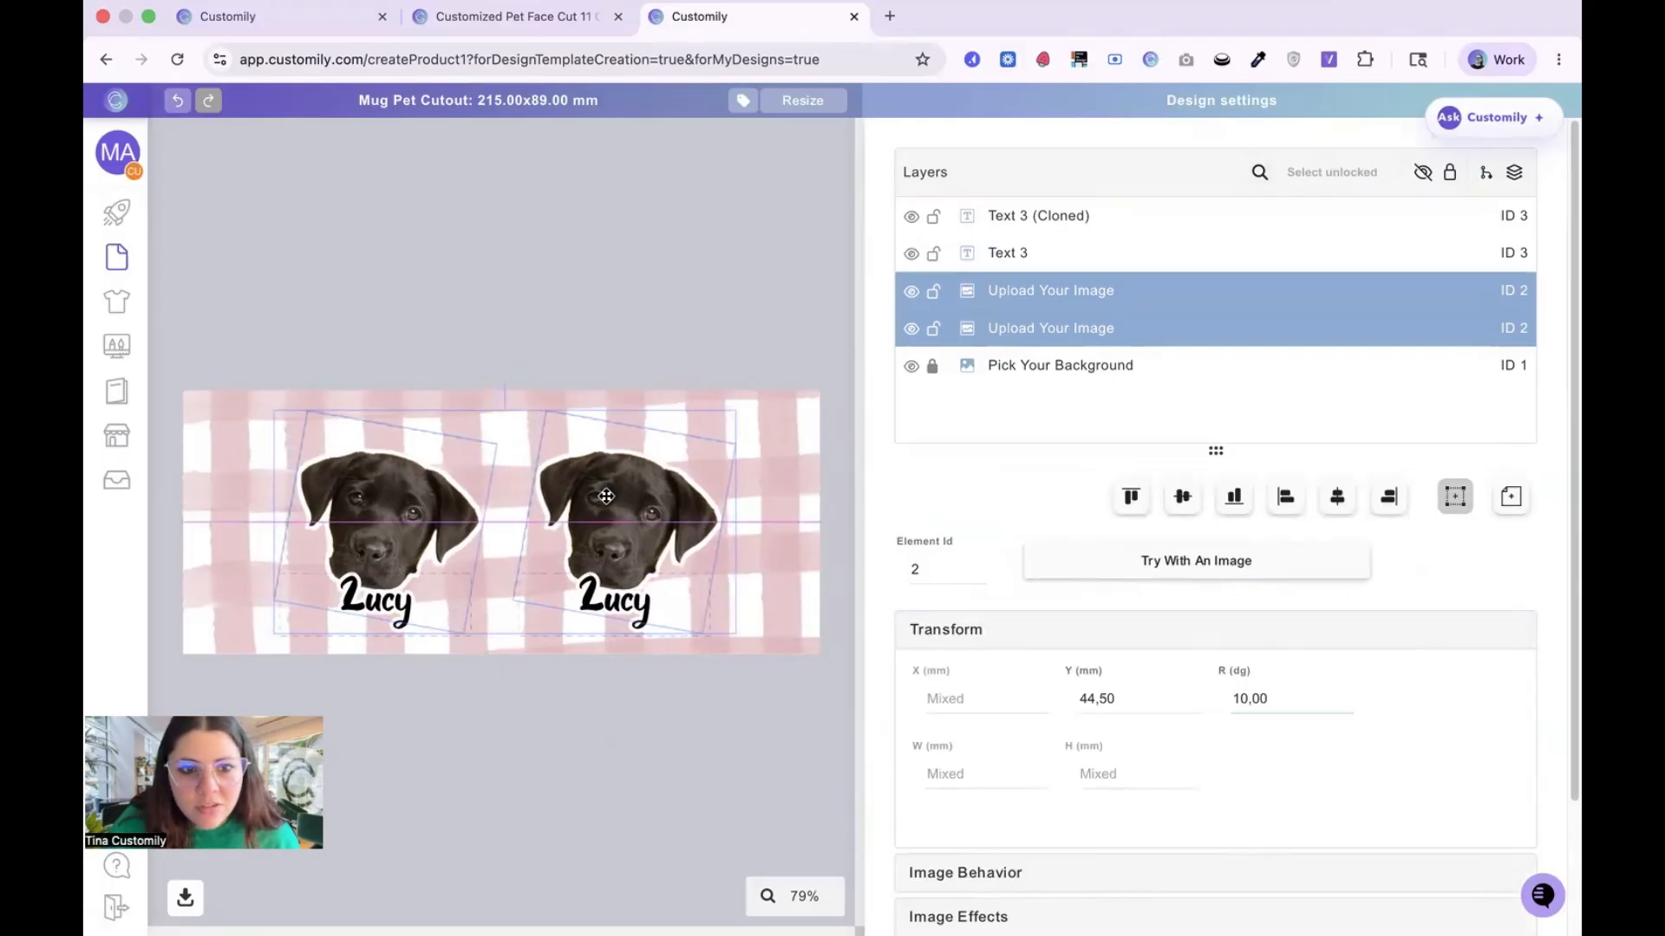
left_click(554, 256)
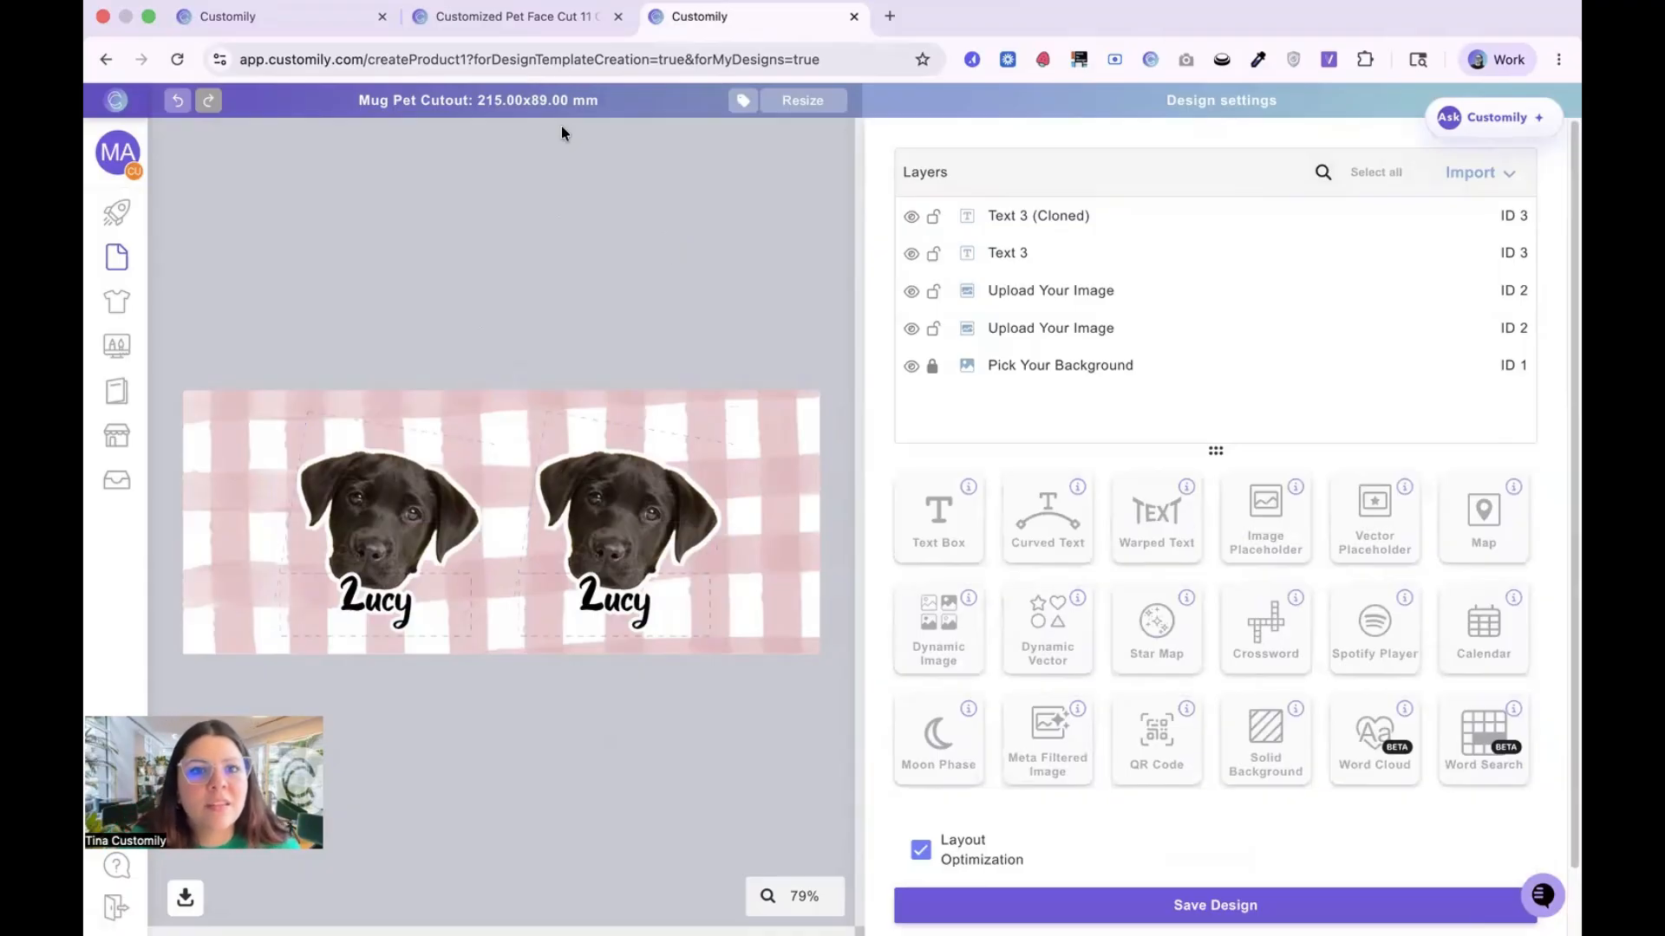
Step: Examine the example pet face mug's store page for its name field label, and return to the design editor
left_click(512, 17)
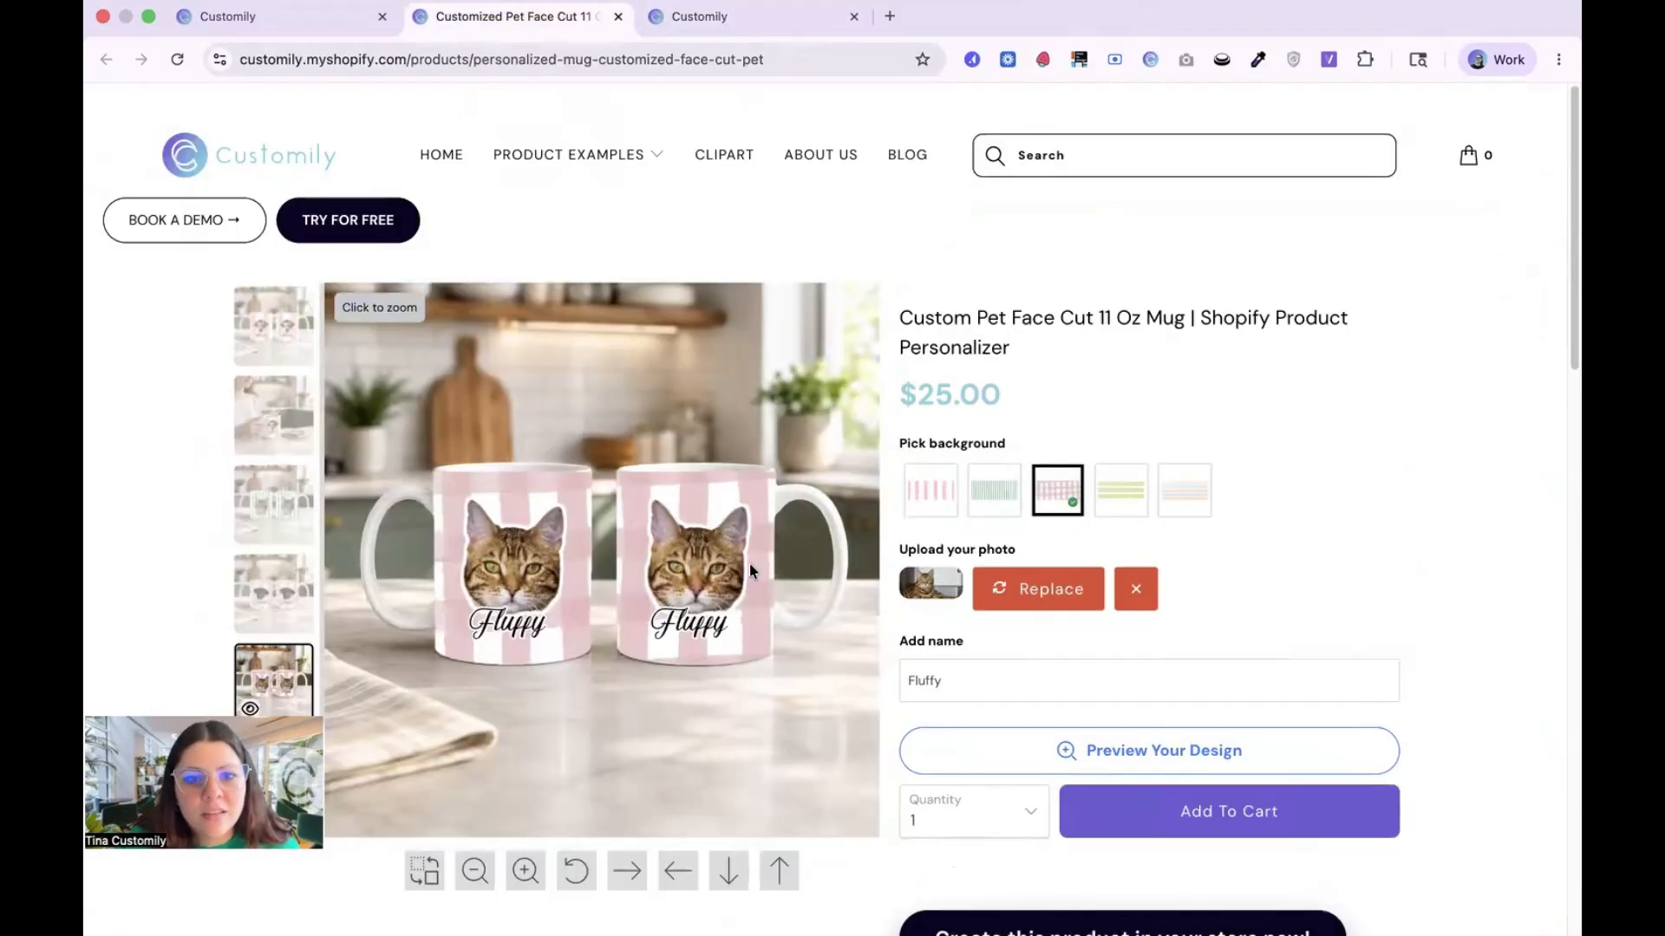
mouse_move(644, 159)
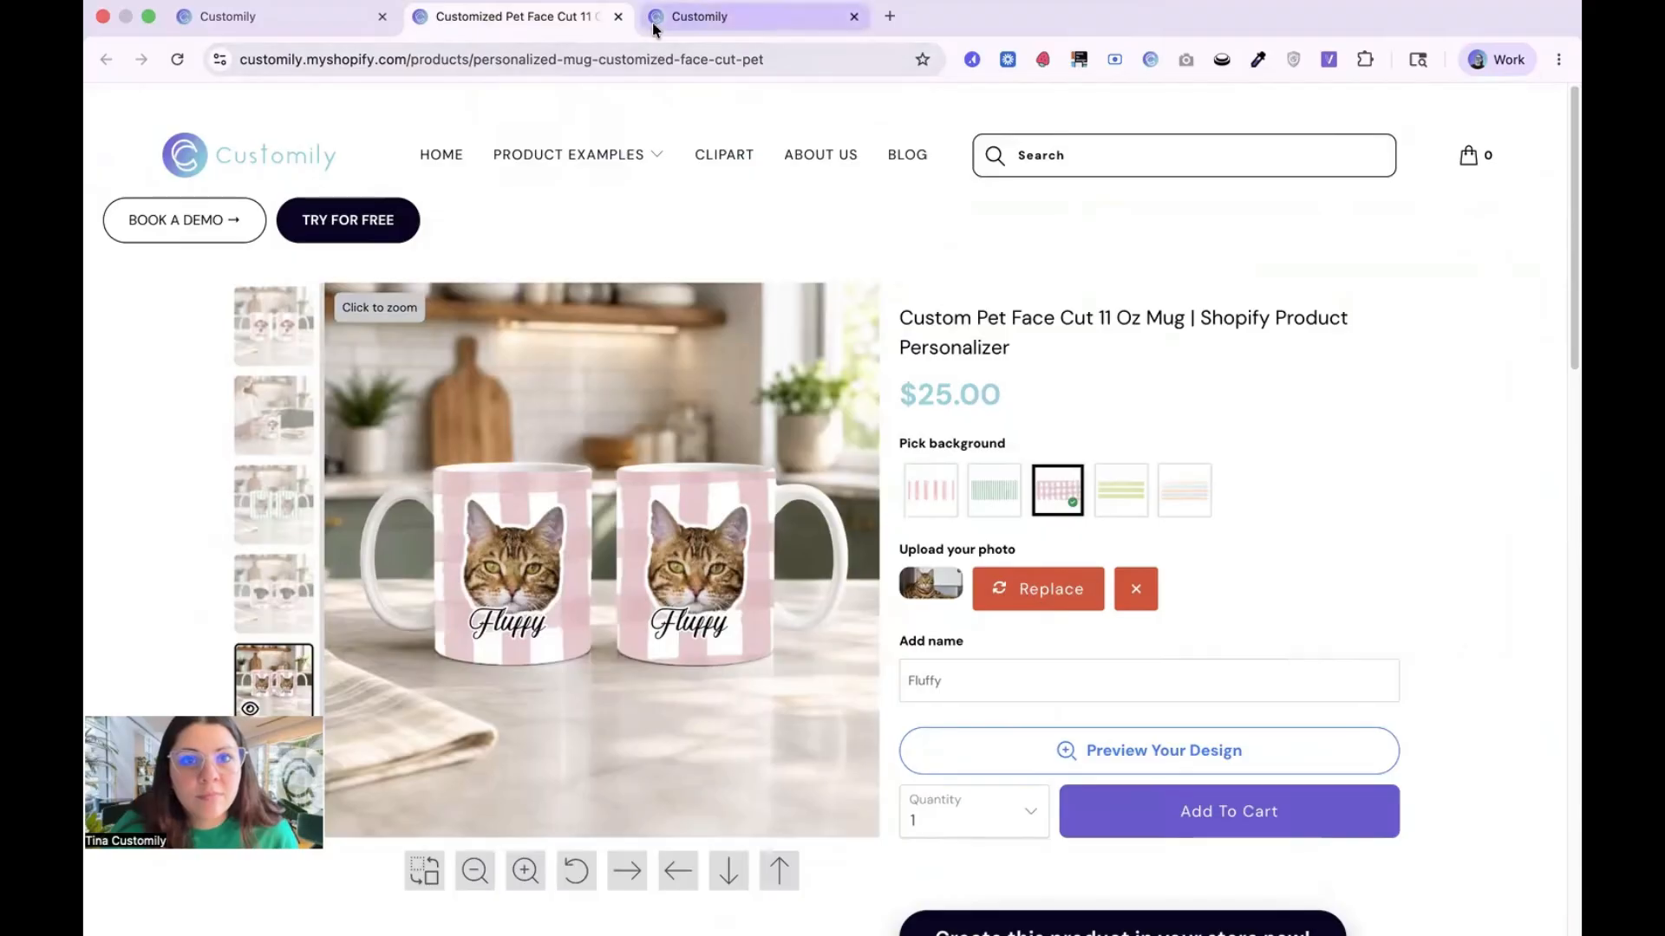
left_click(685, 17)
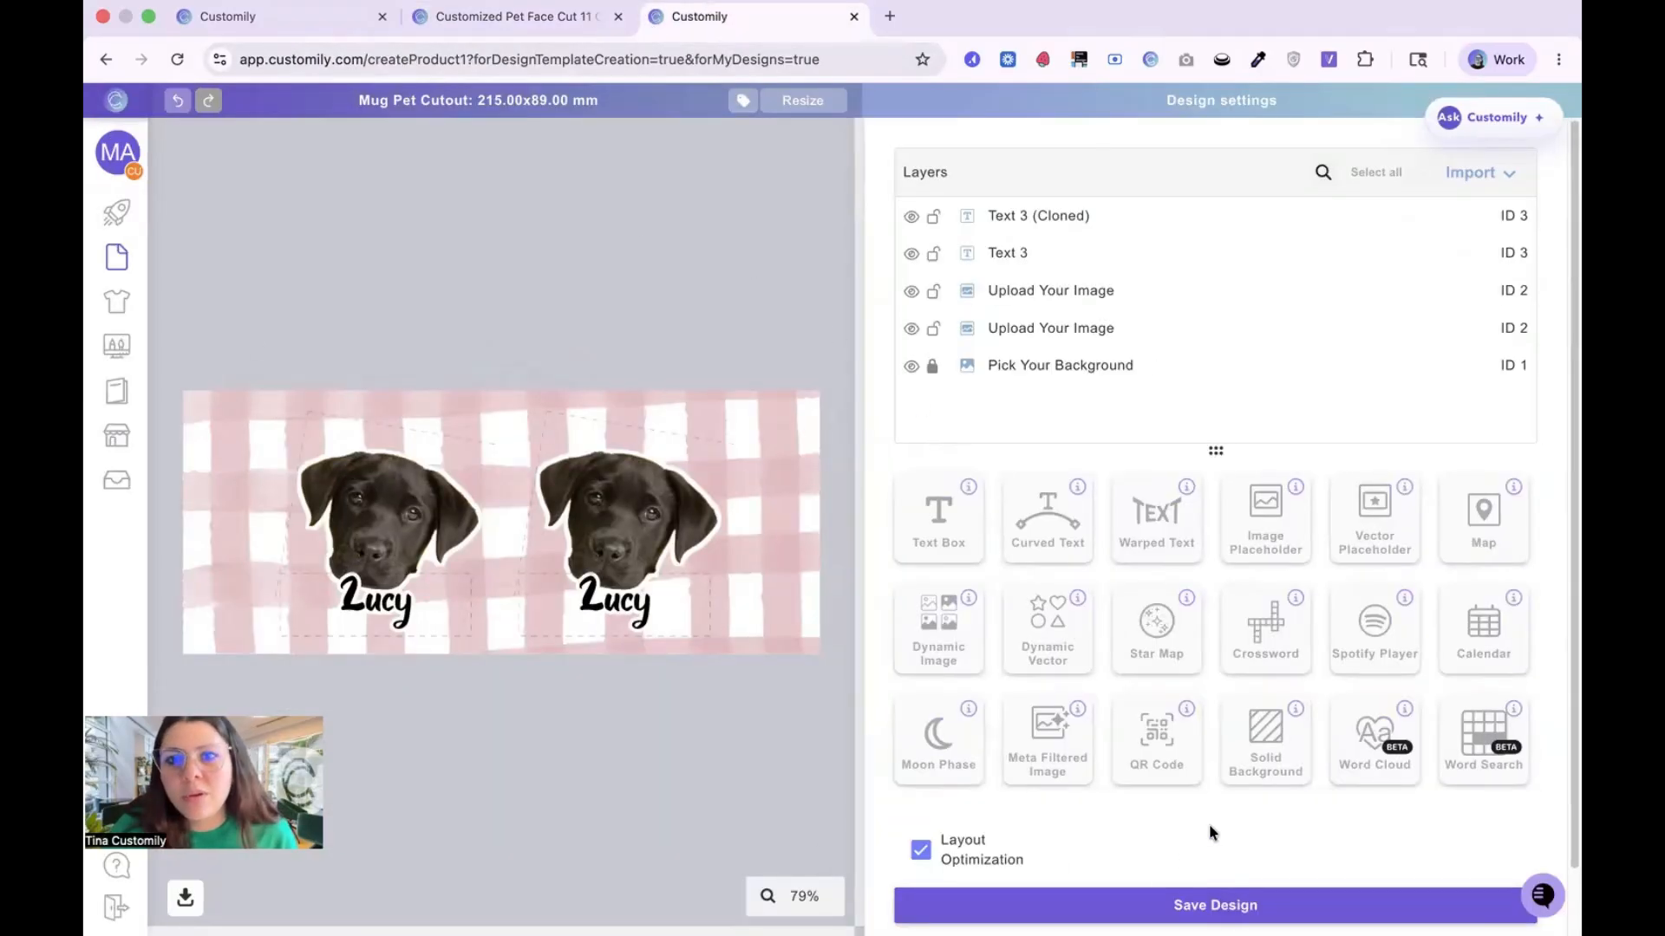
Step: Rename the Text 3 layer Add Name
left_click(1049, 253)
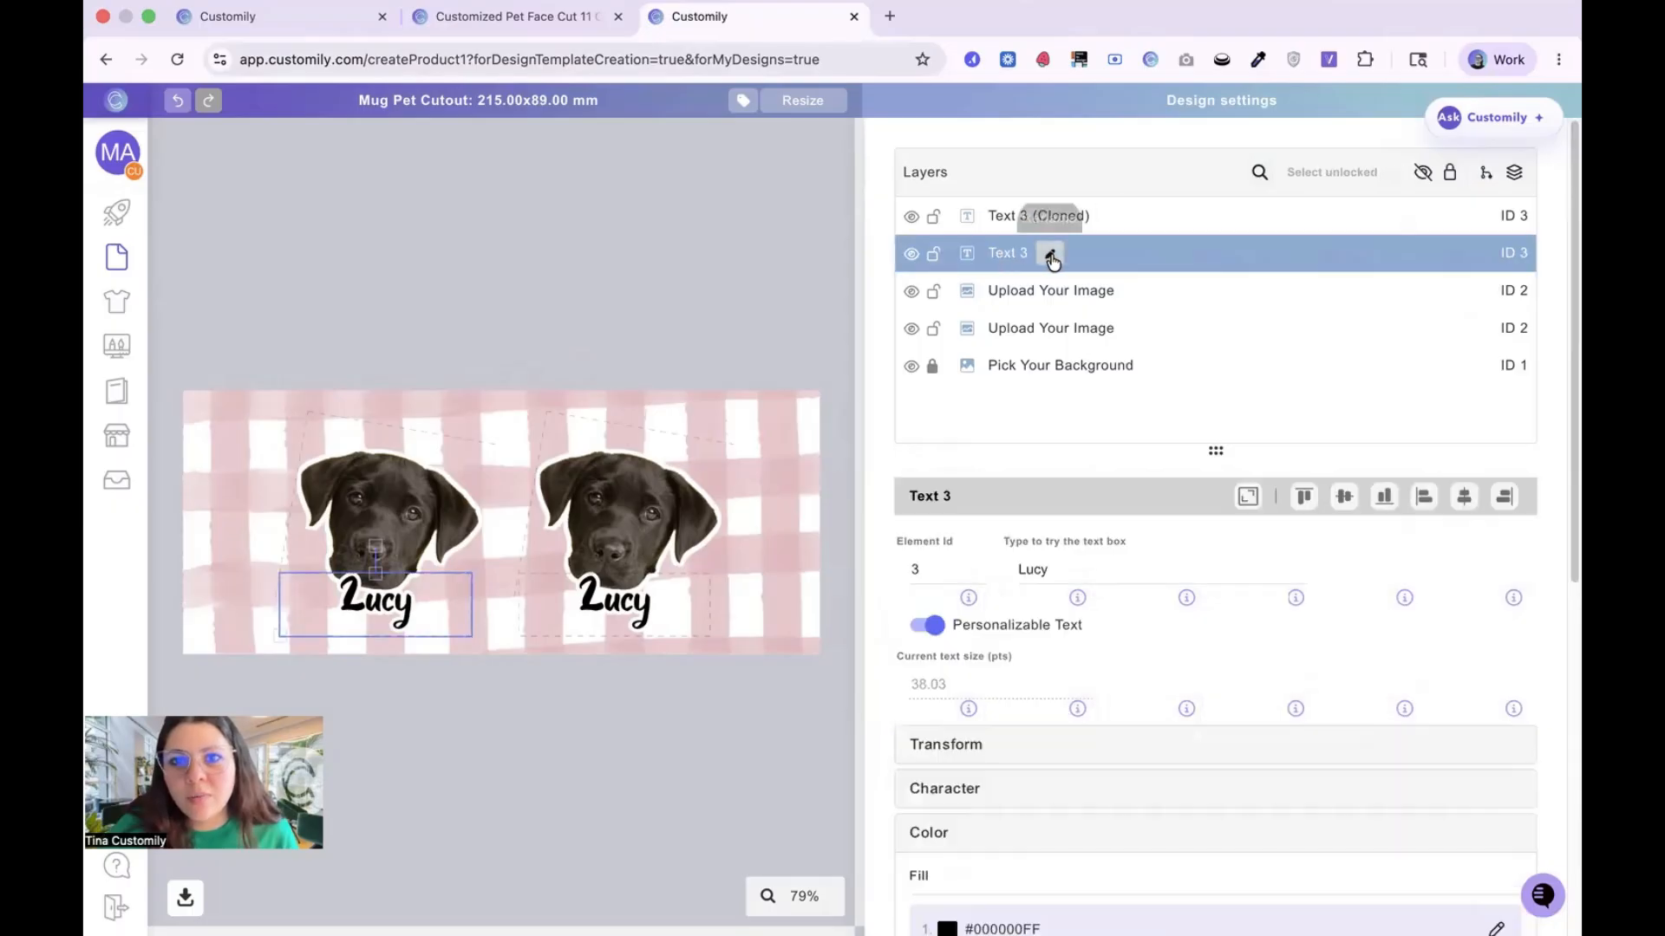
type("Add Name")
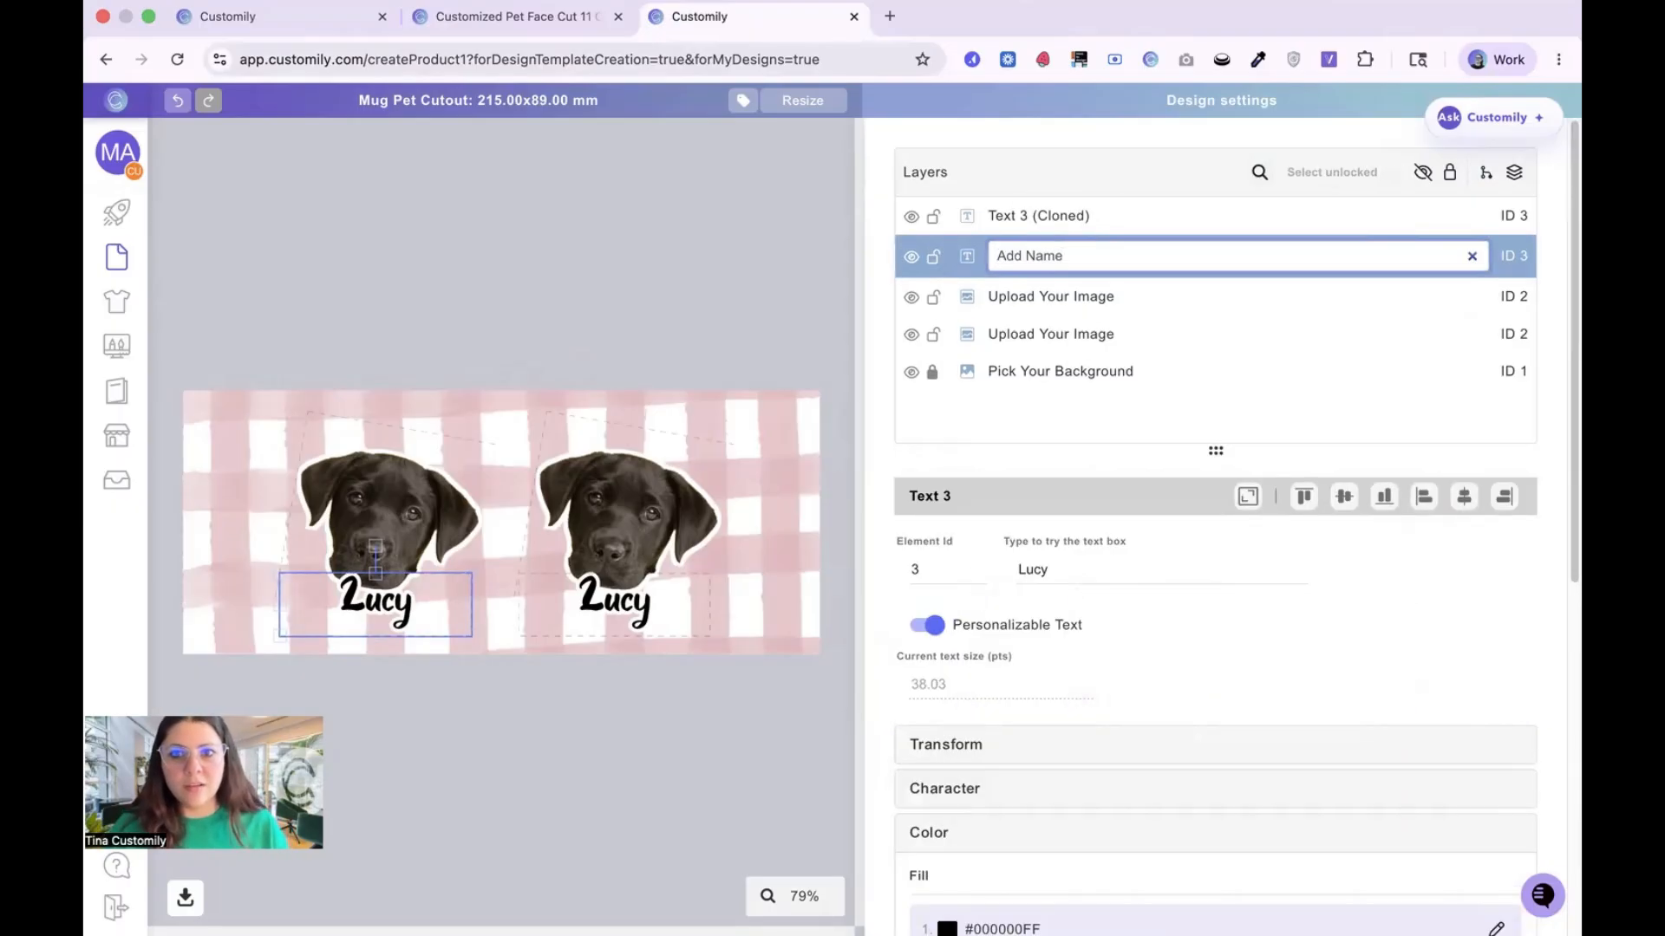
key("super+z")
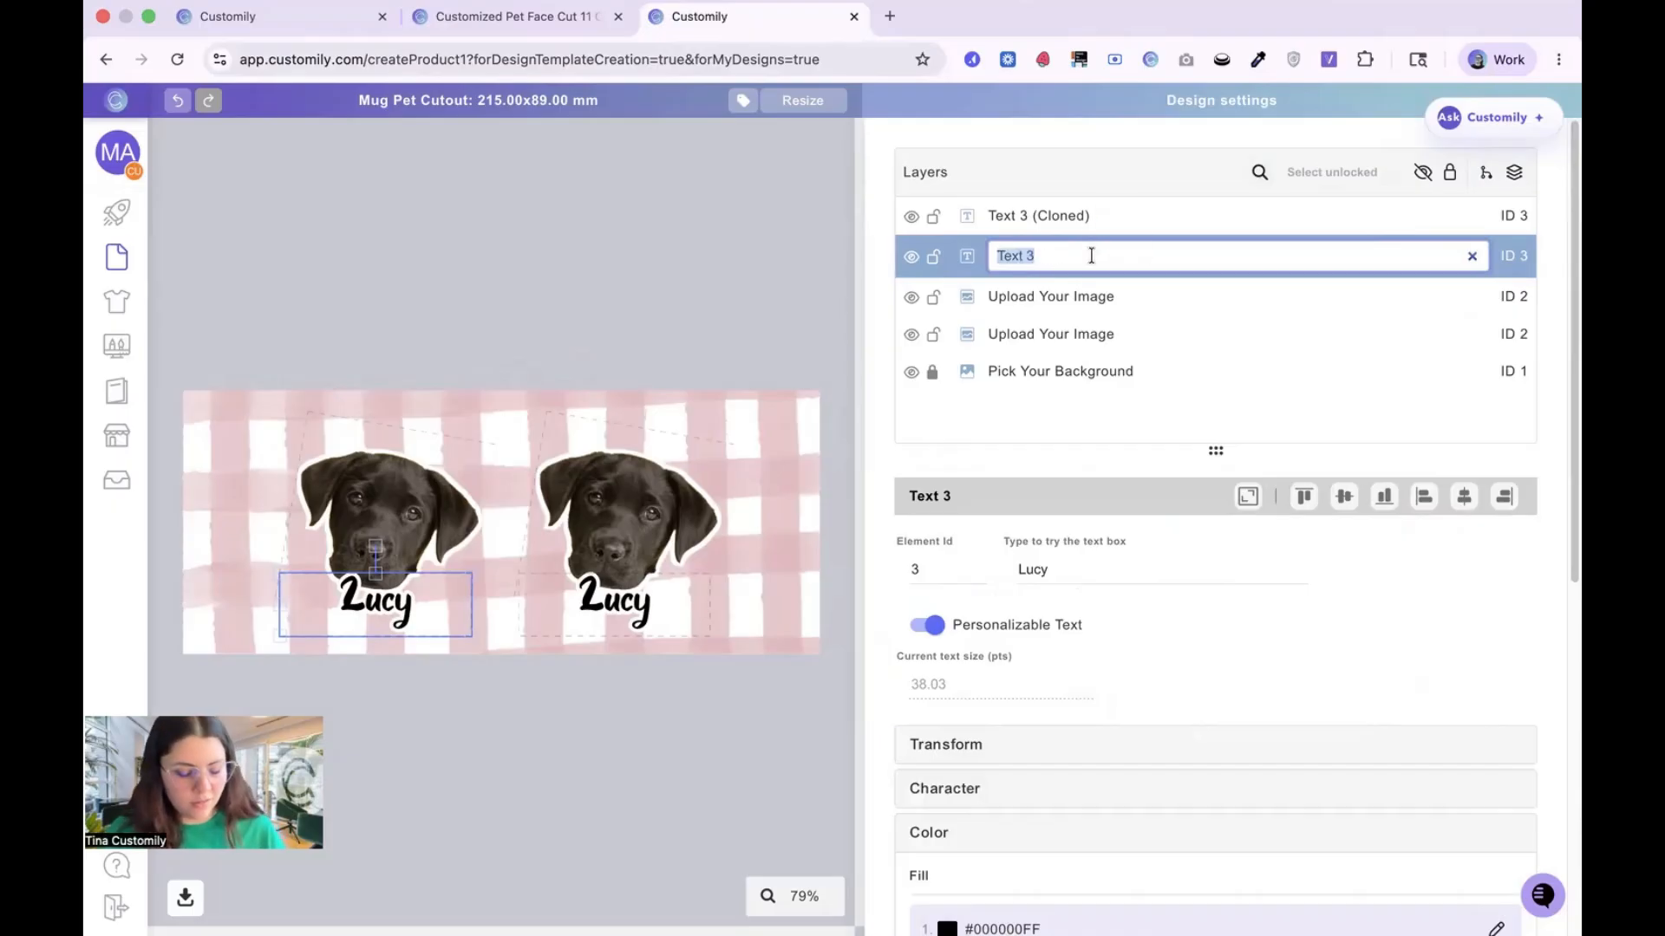
type("Add N")
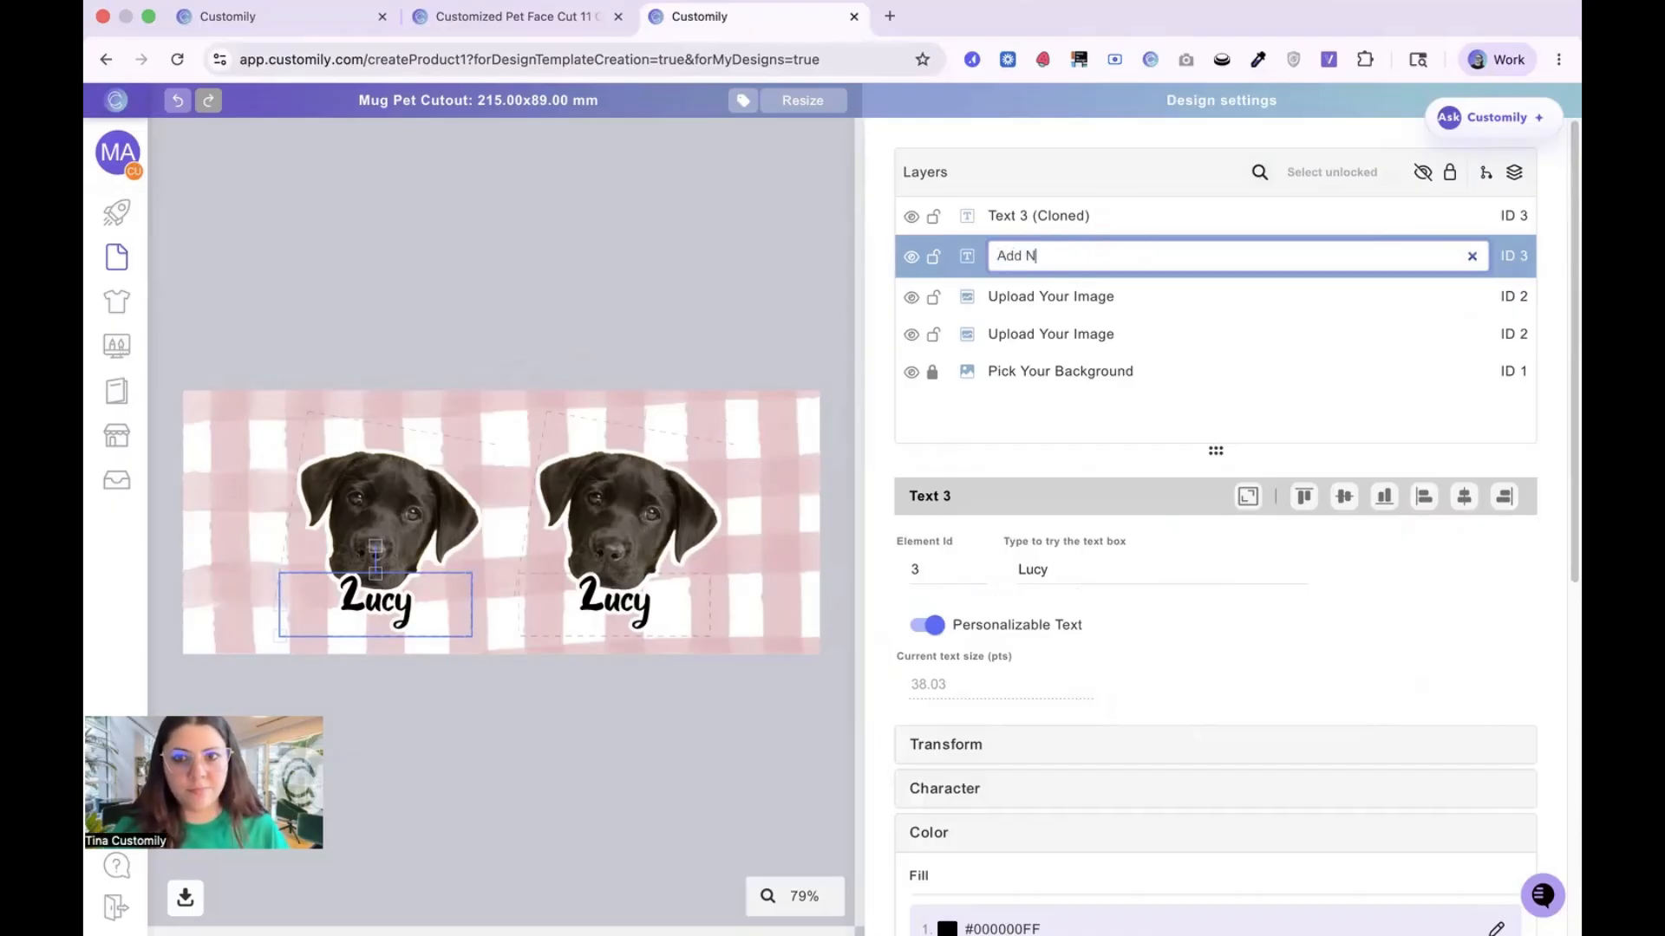
type("ame")
key("Return")
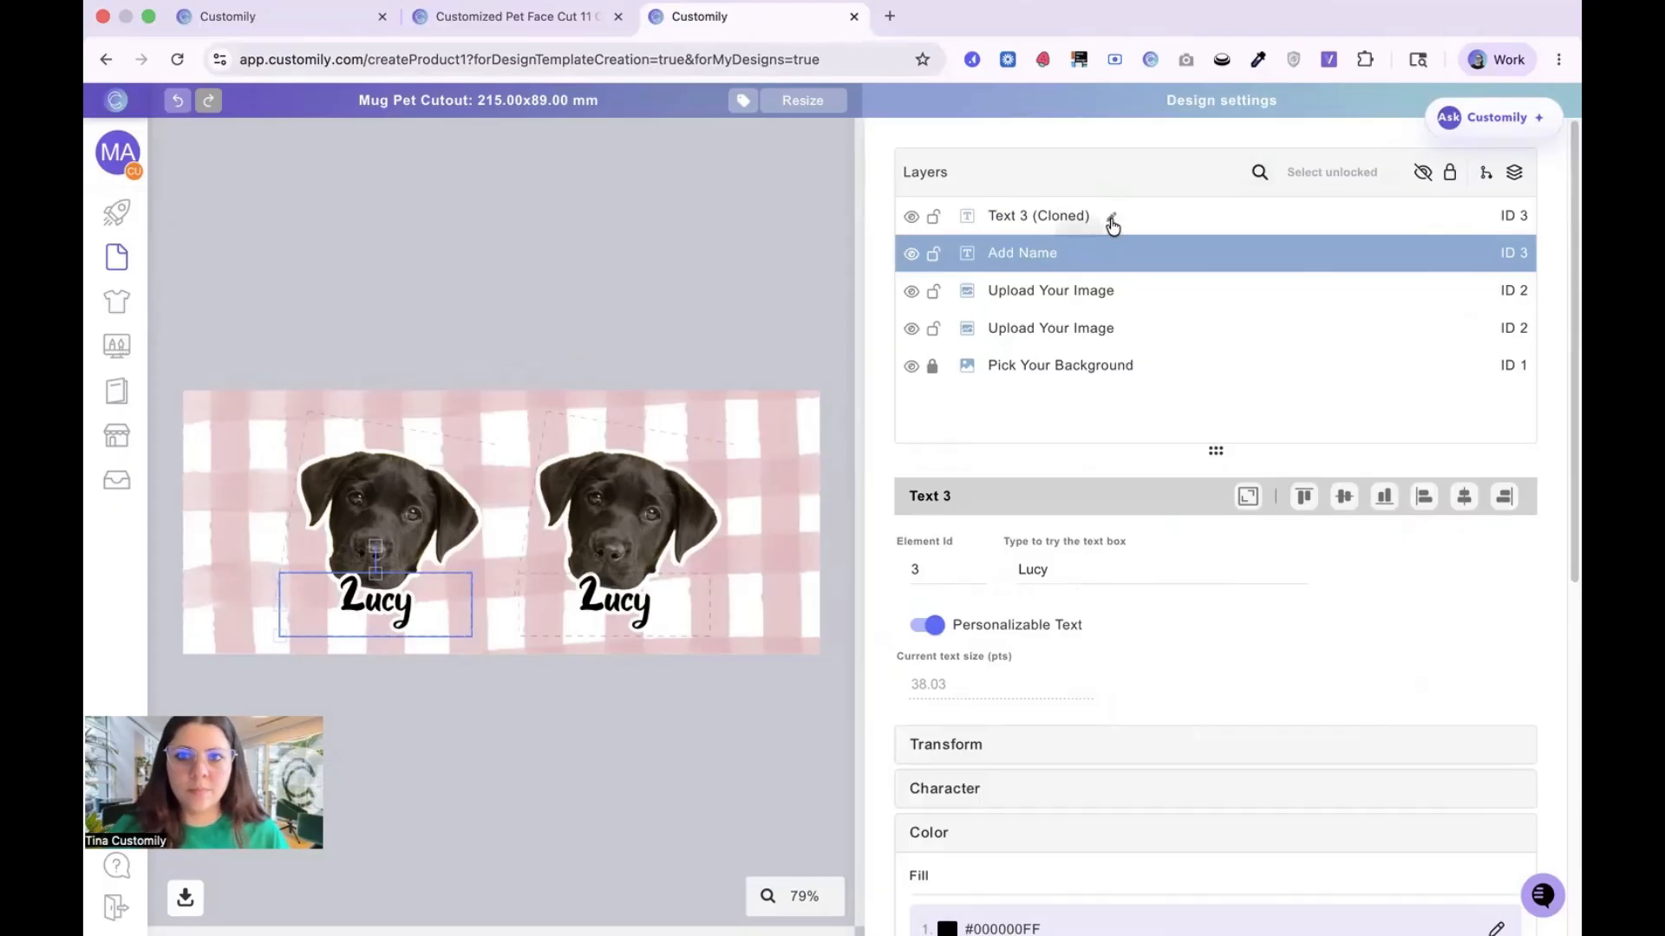
Step: Rename the duplicated text layer Add Name and deselect all elements
left_click(1111, 218)
type("Add N")
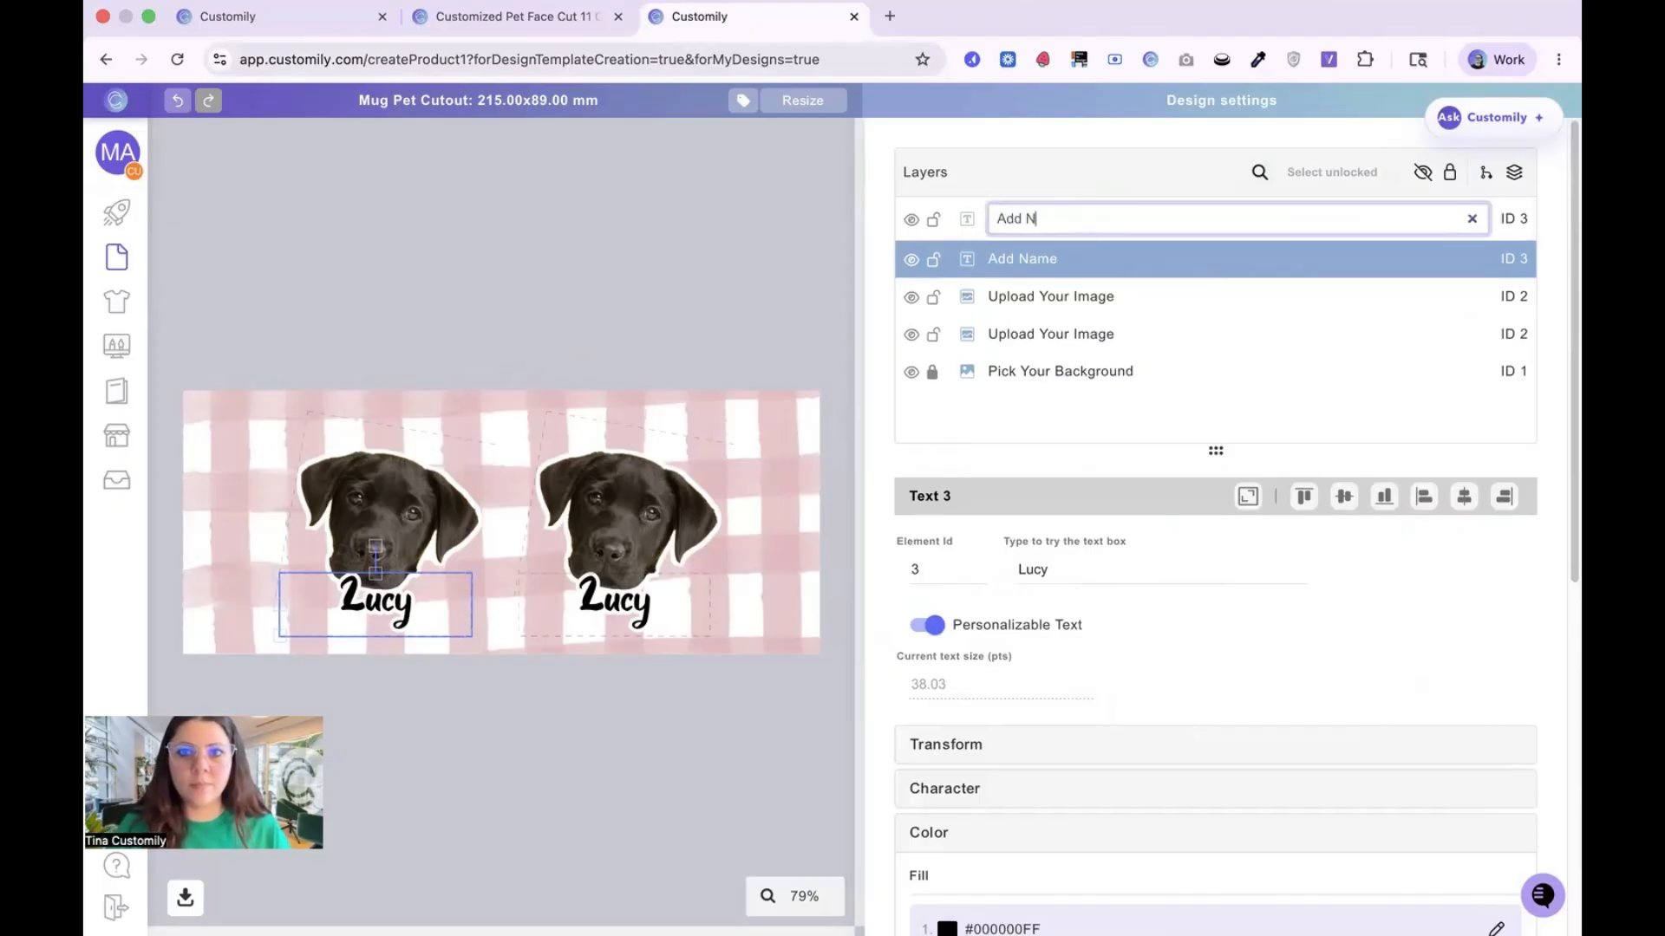
type("ame")
key("Return")
left_click(822, 242)
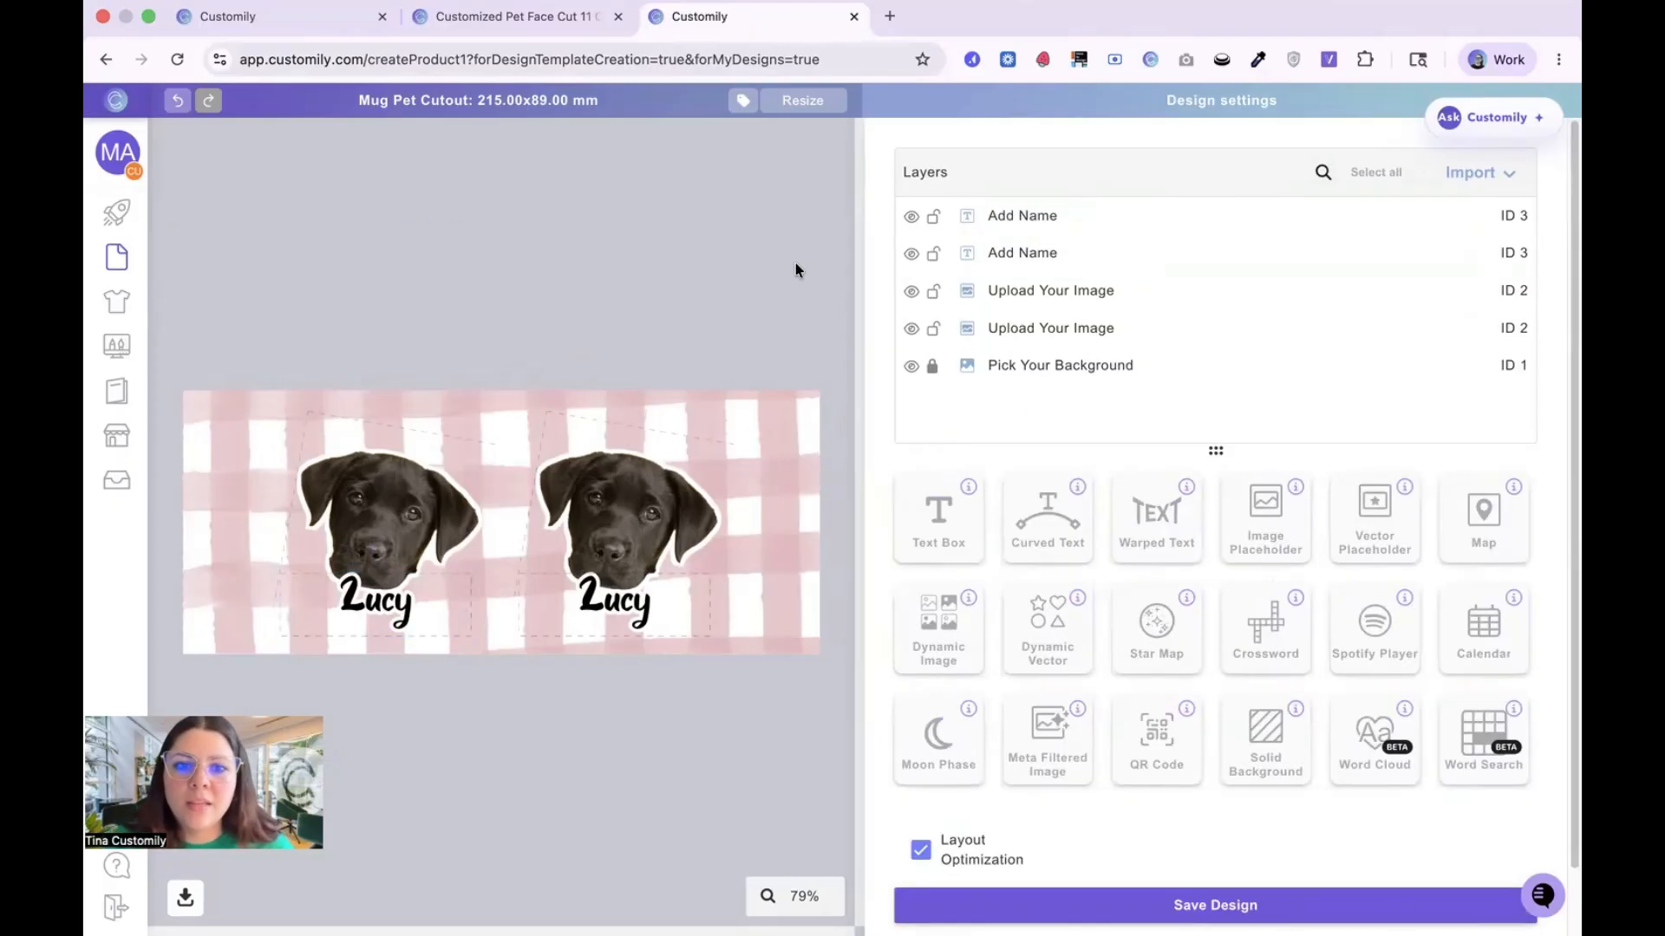
Step: Save the Mug Pet Cutout design and dismiss the save confirmation
scroll(1291, 834, "down", 2)
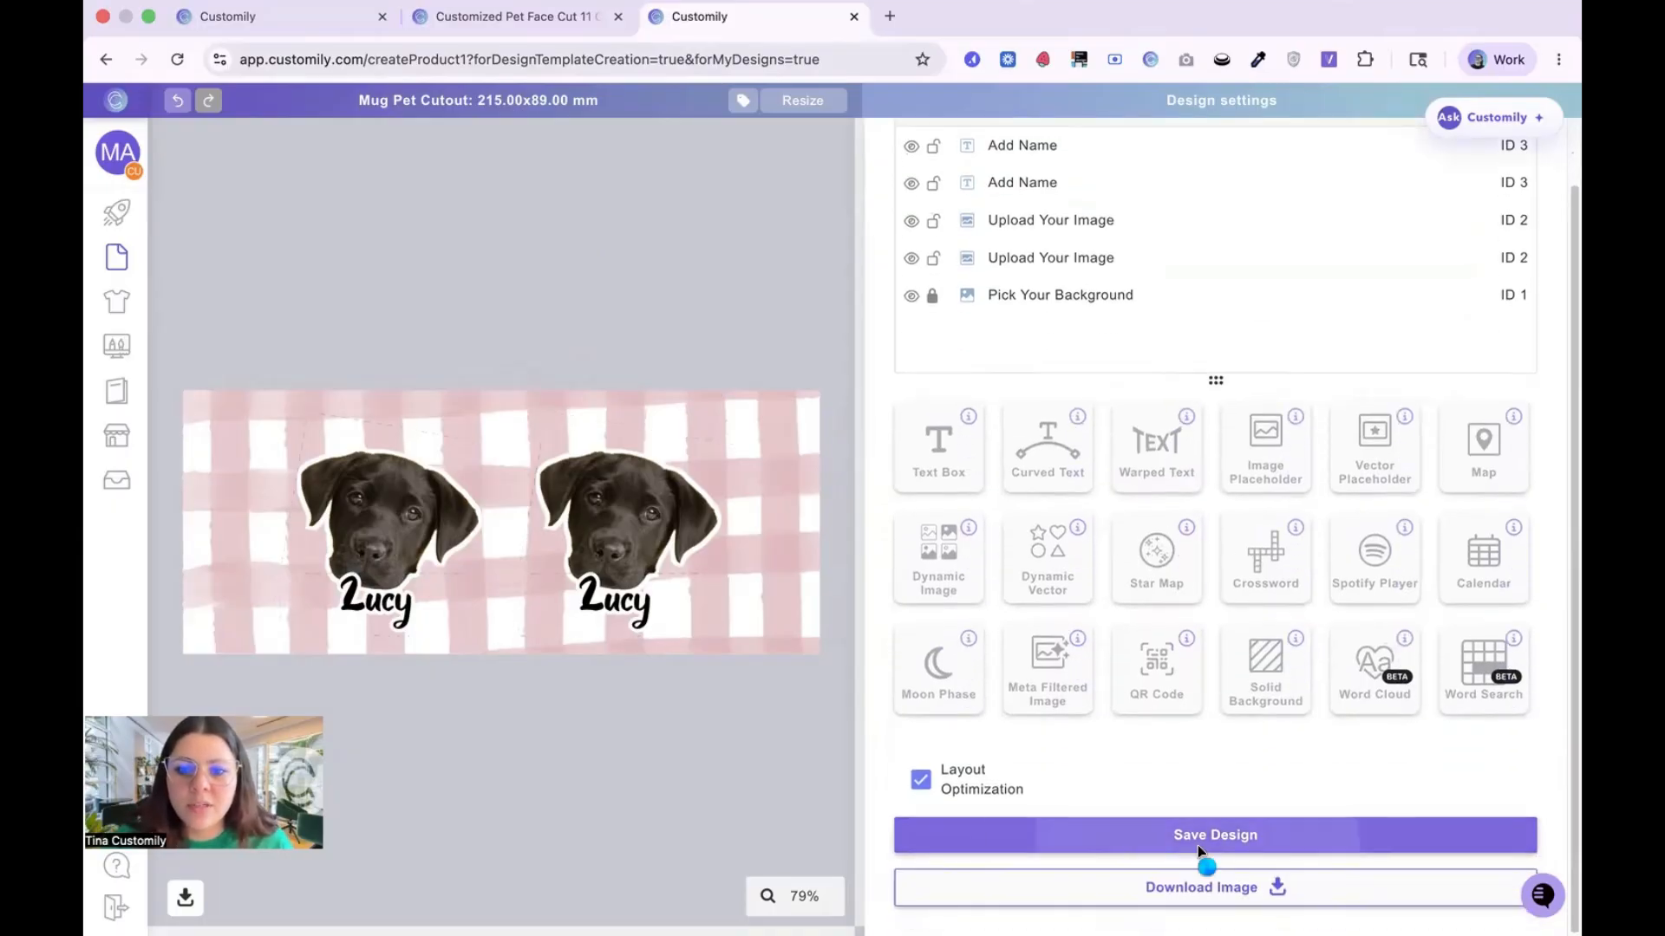
left_click(1198, 845)
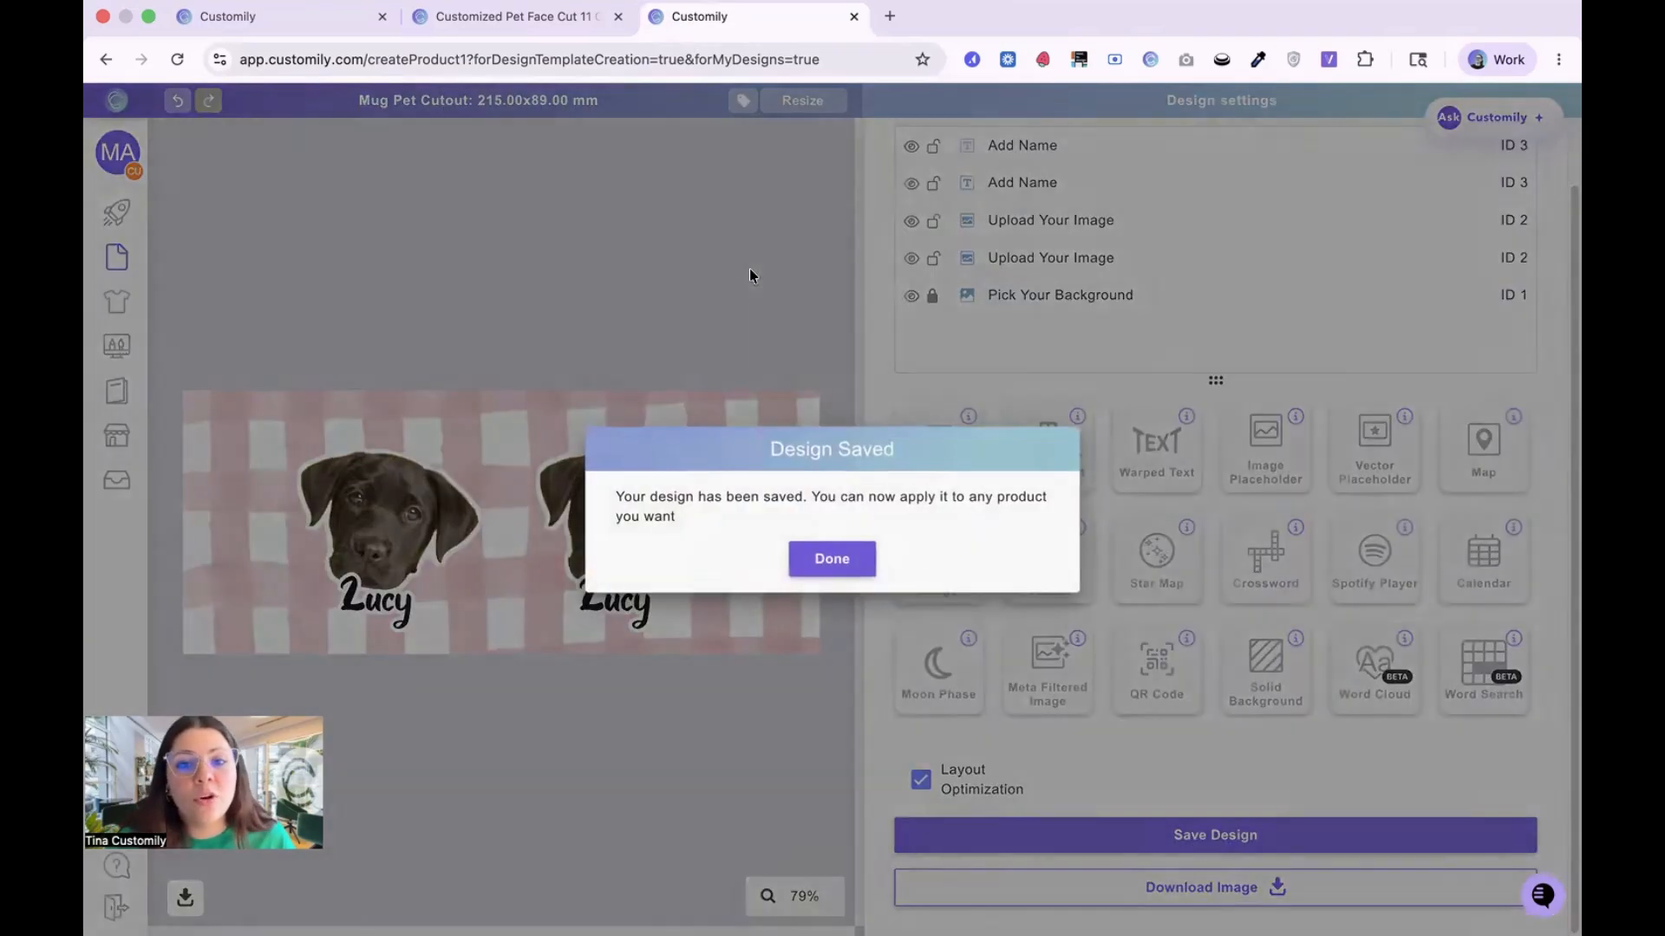
left_click(831, 557)
Step: Start creating a new store product from the Mug 2 base in My product bases
left_click(141, 216)
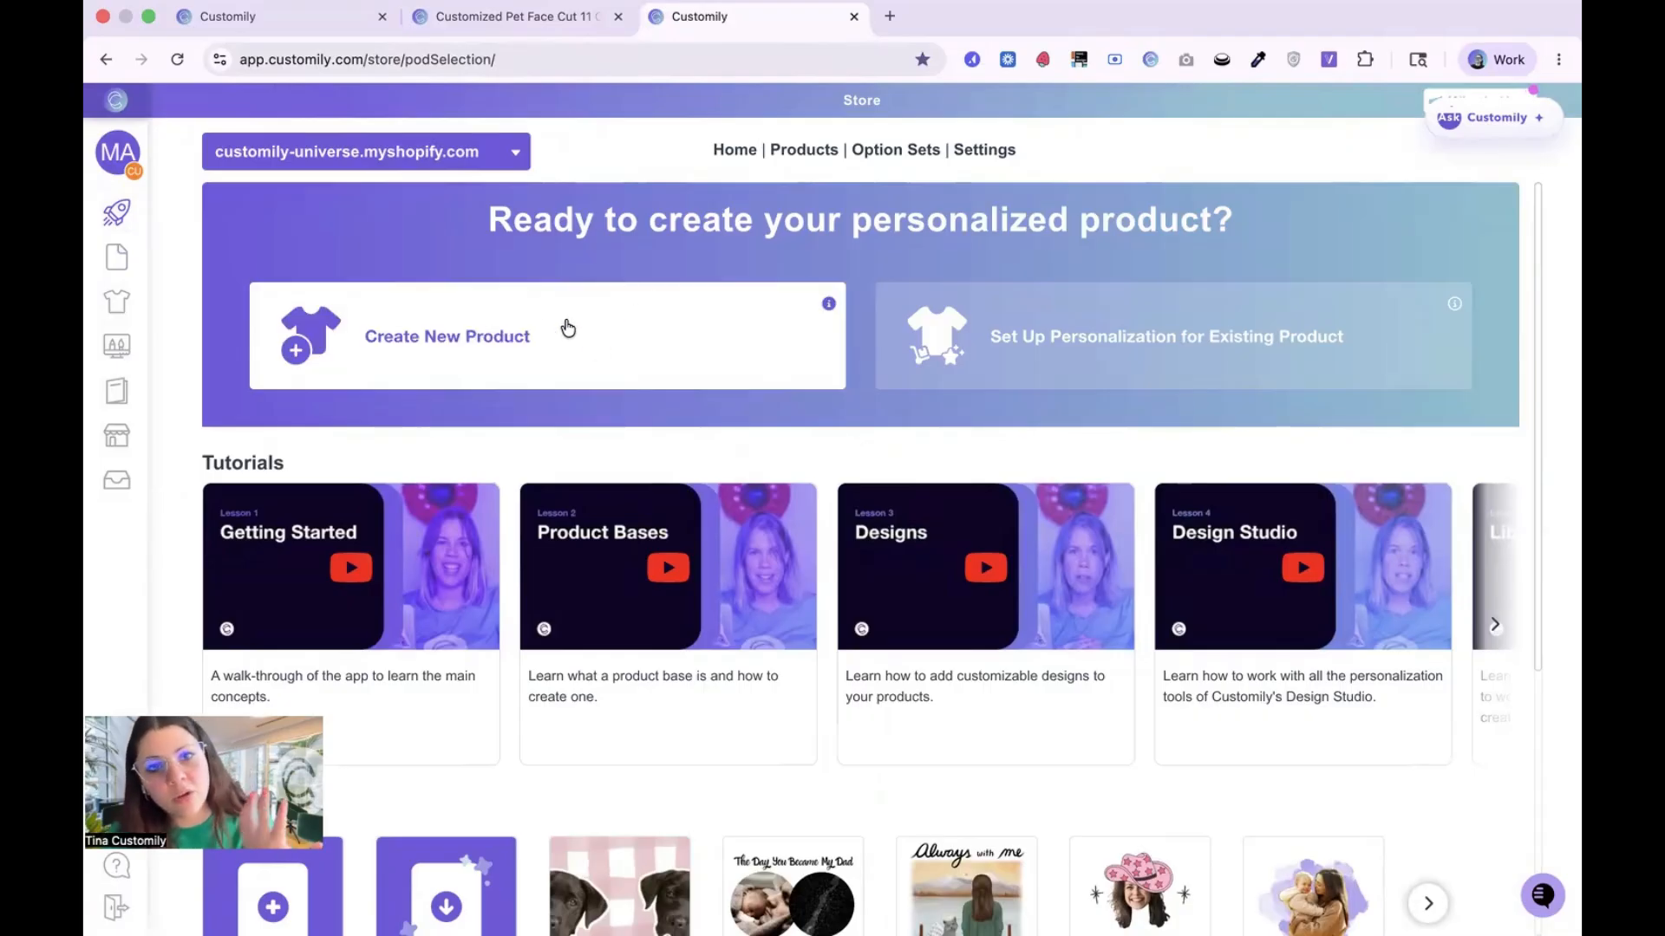
left_click(539, 325)
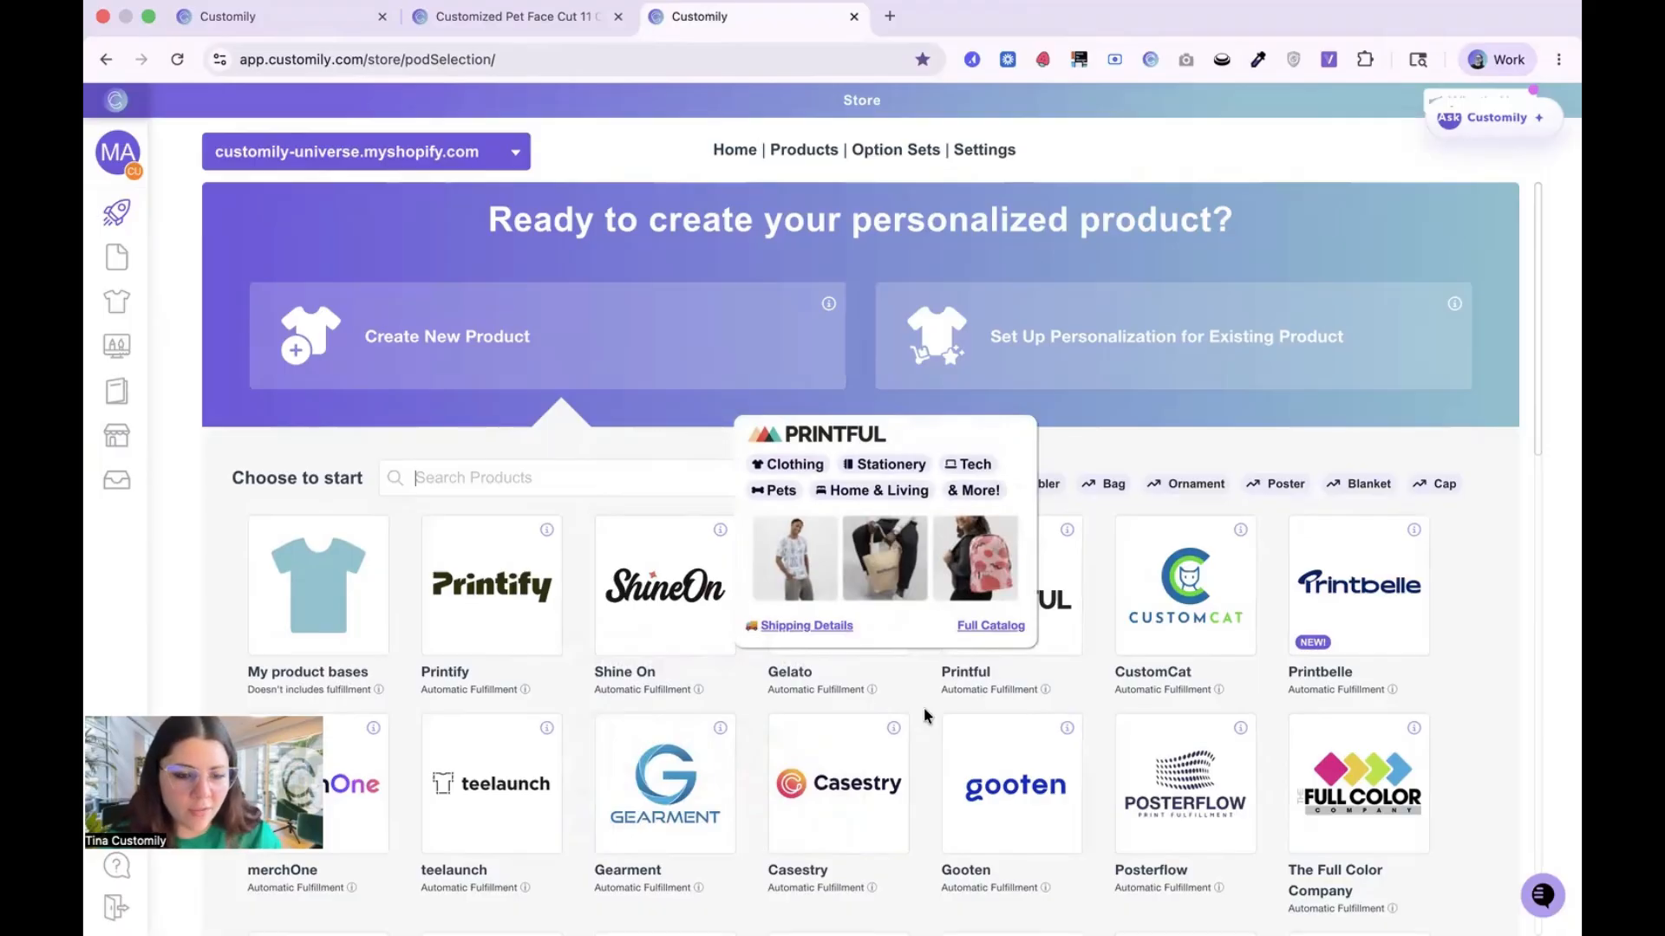
left_click(341, 579)
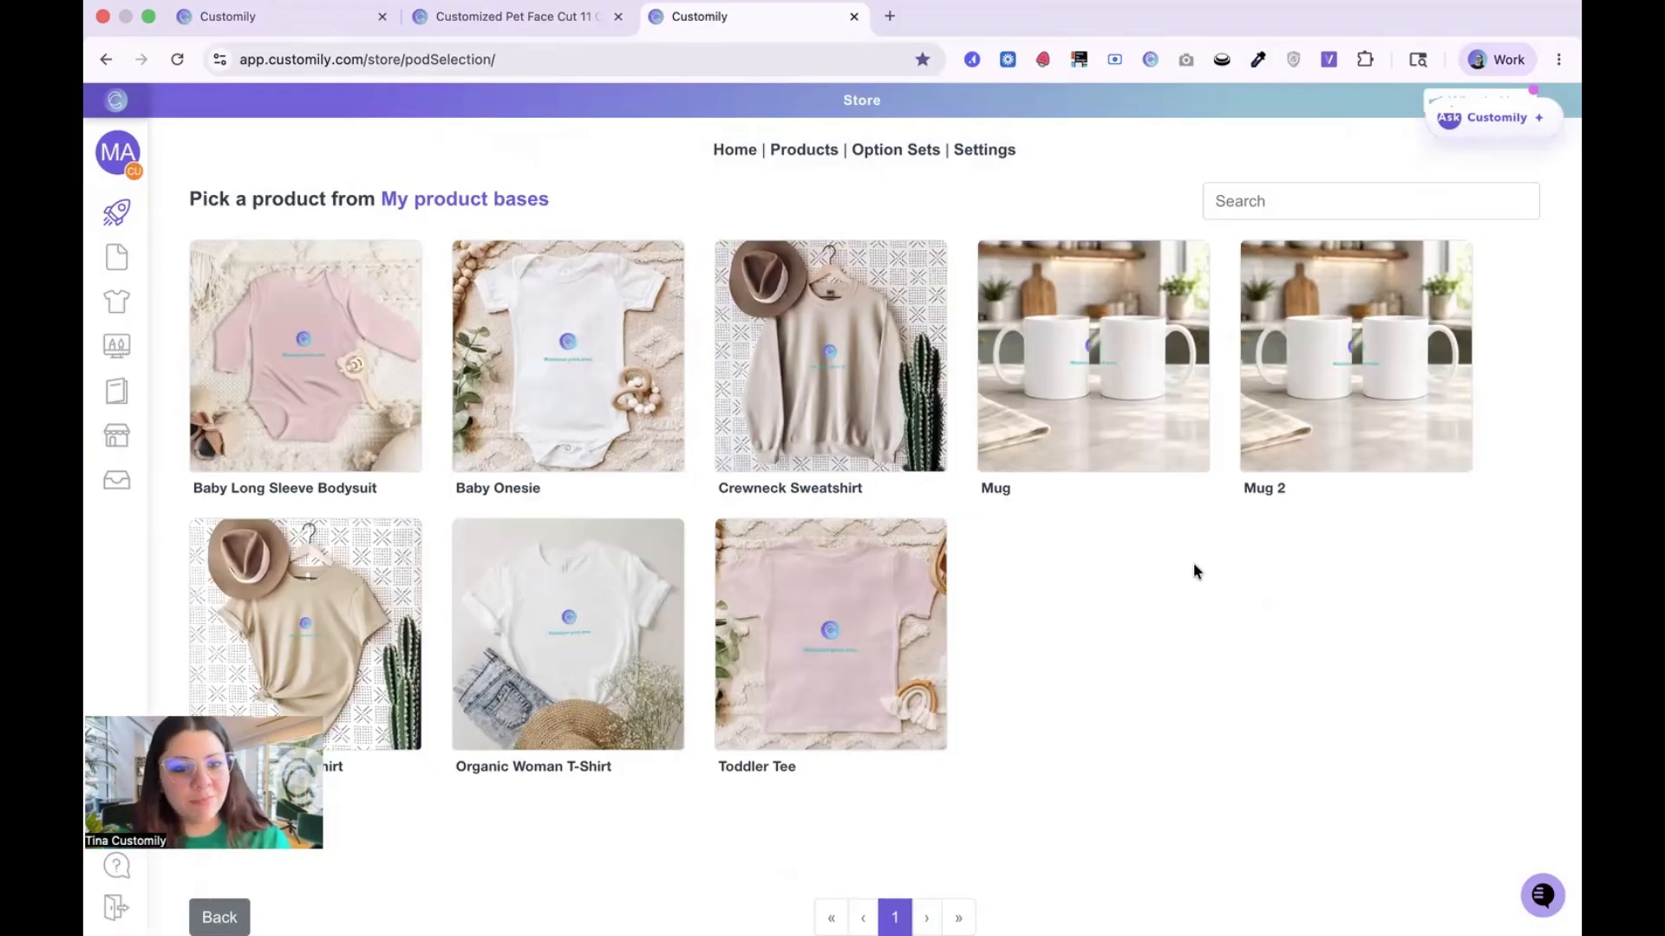
left_click(1303, 442)
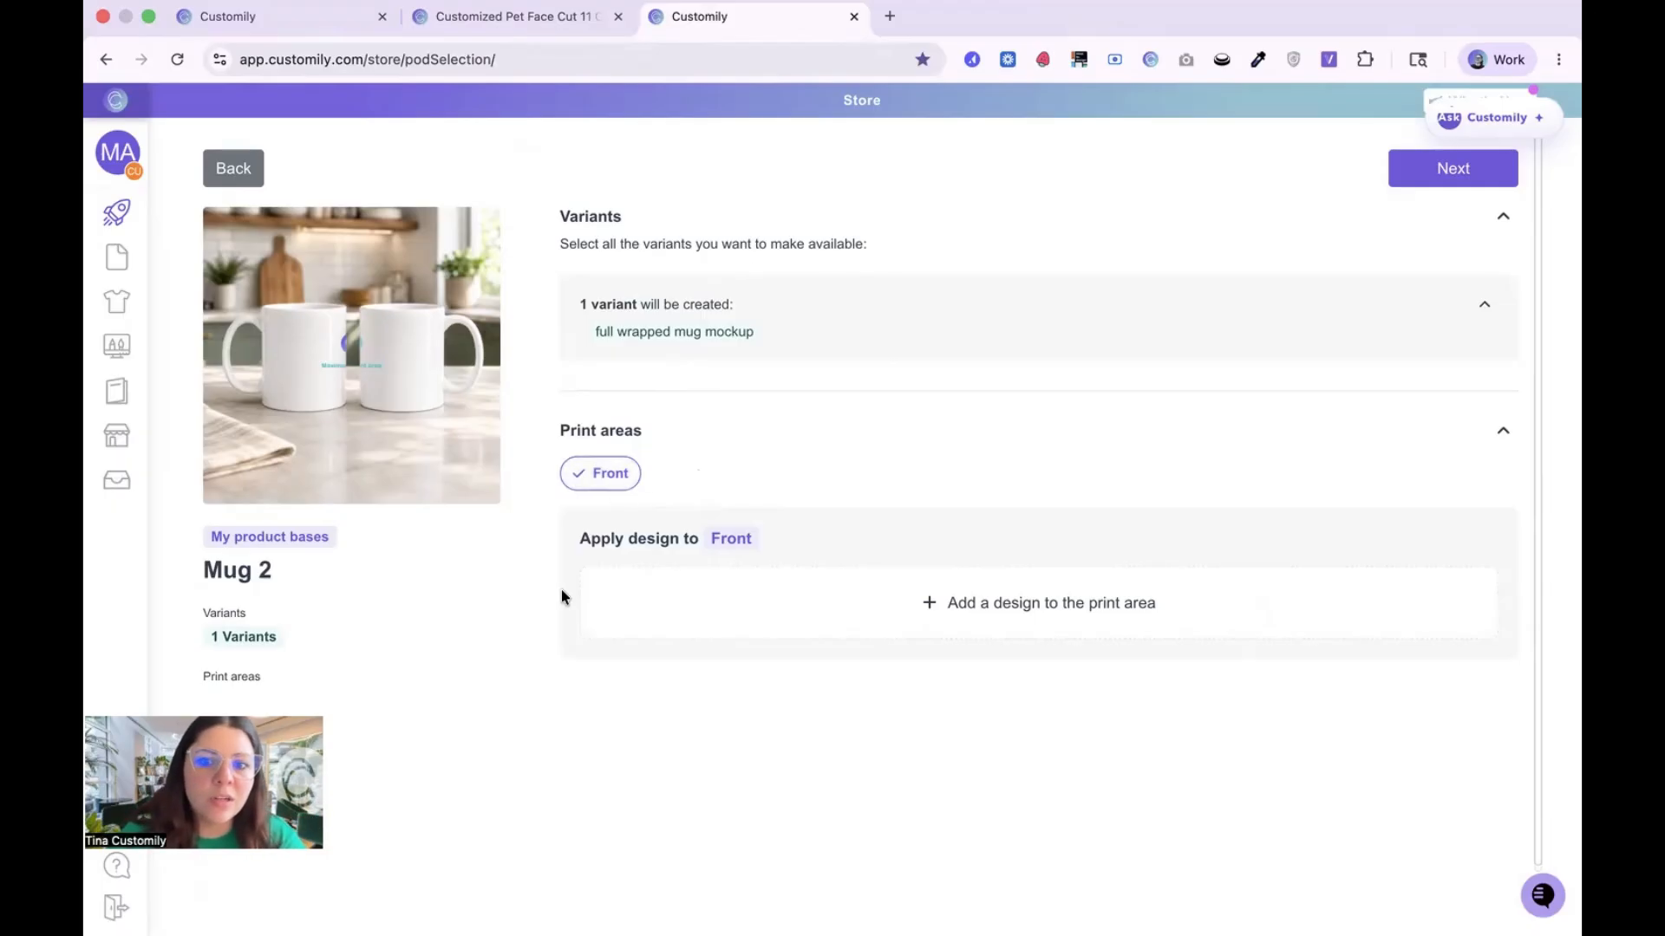
Step: Examine the personal design library and Customily's design library for the Front print area, leaving without choosing a design
left_click(1015, 602)
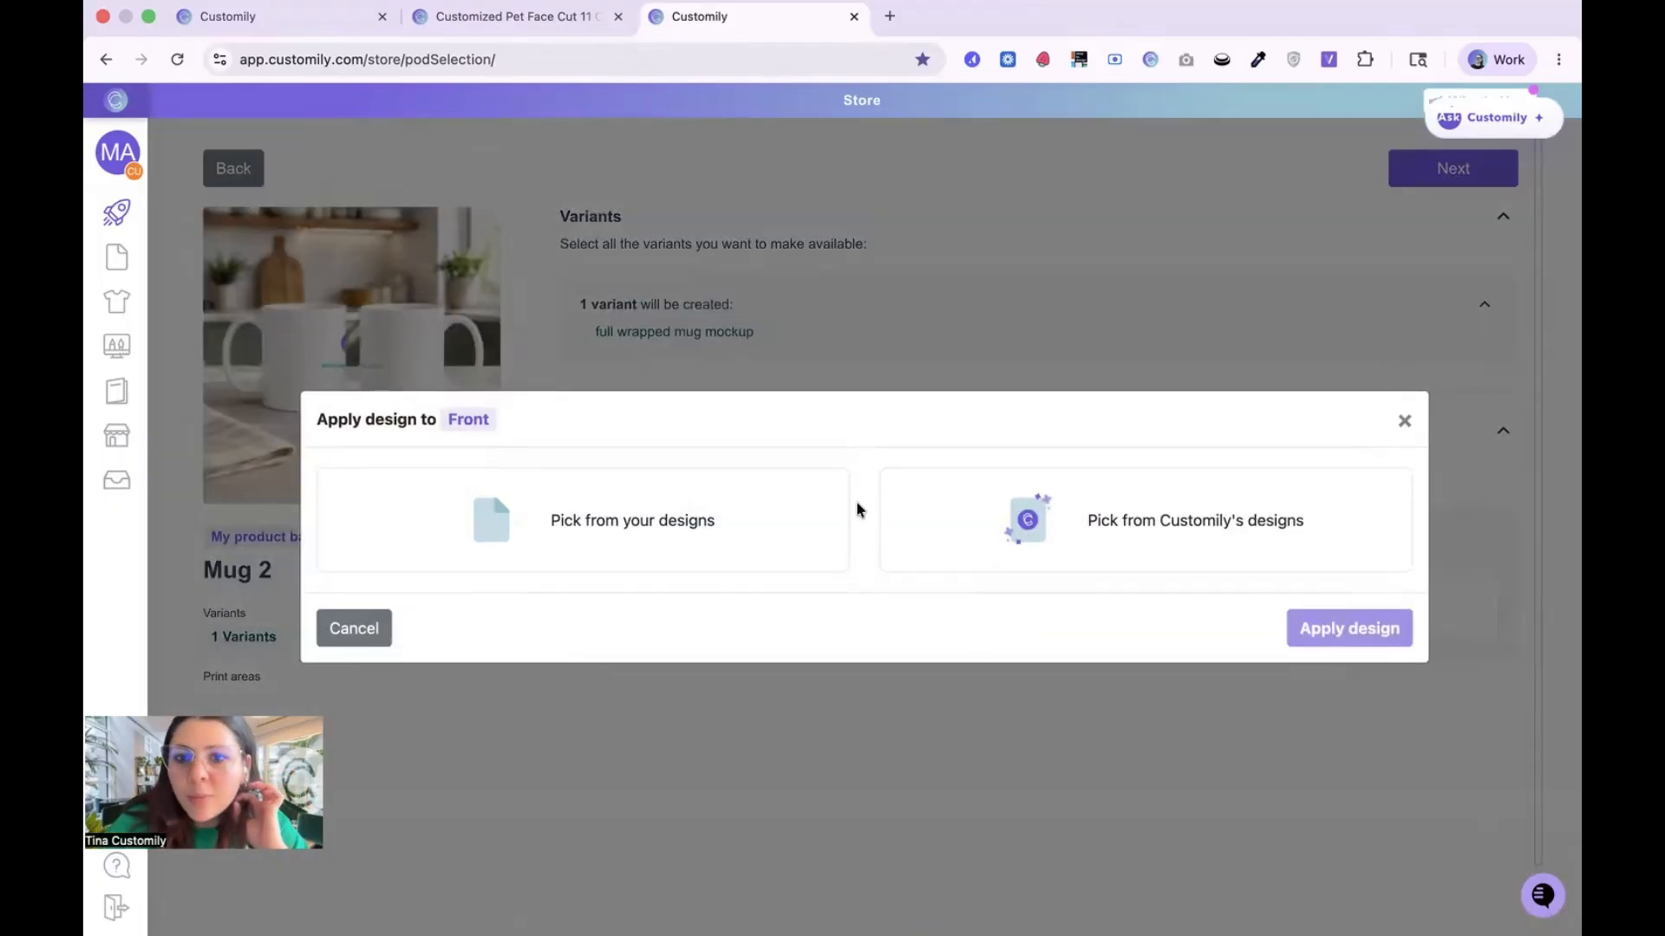
left_click(711, 523)
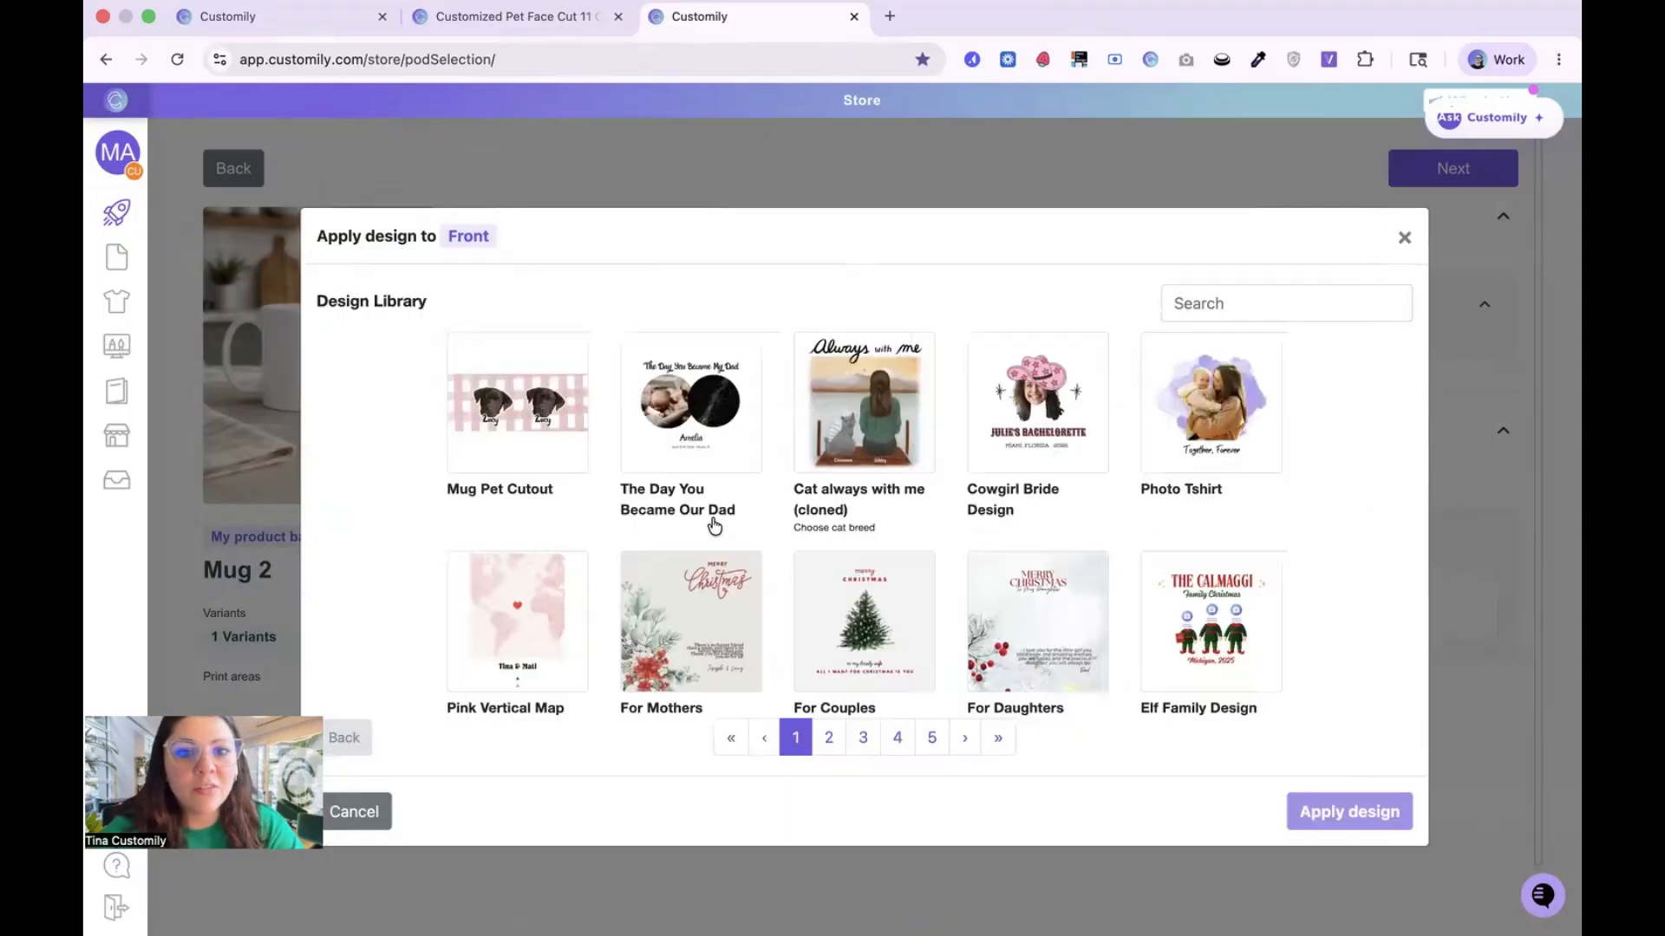
left_click(355, 736)
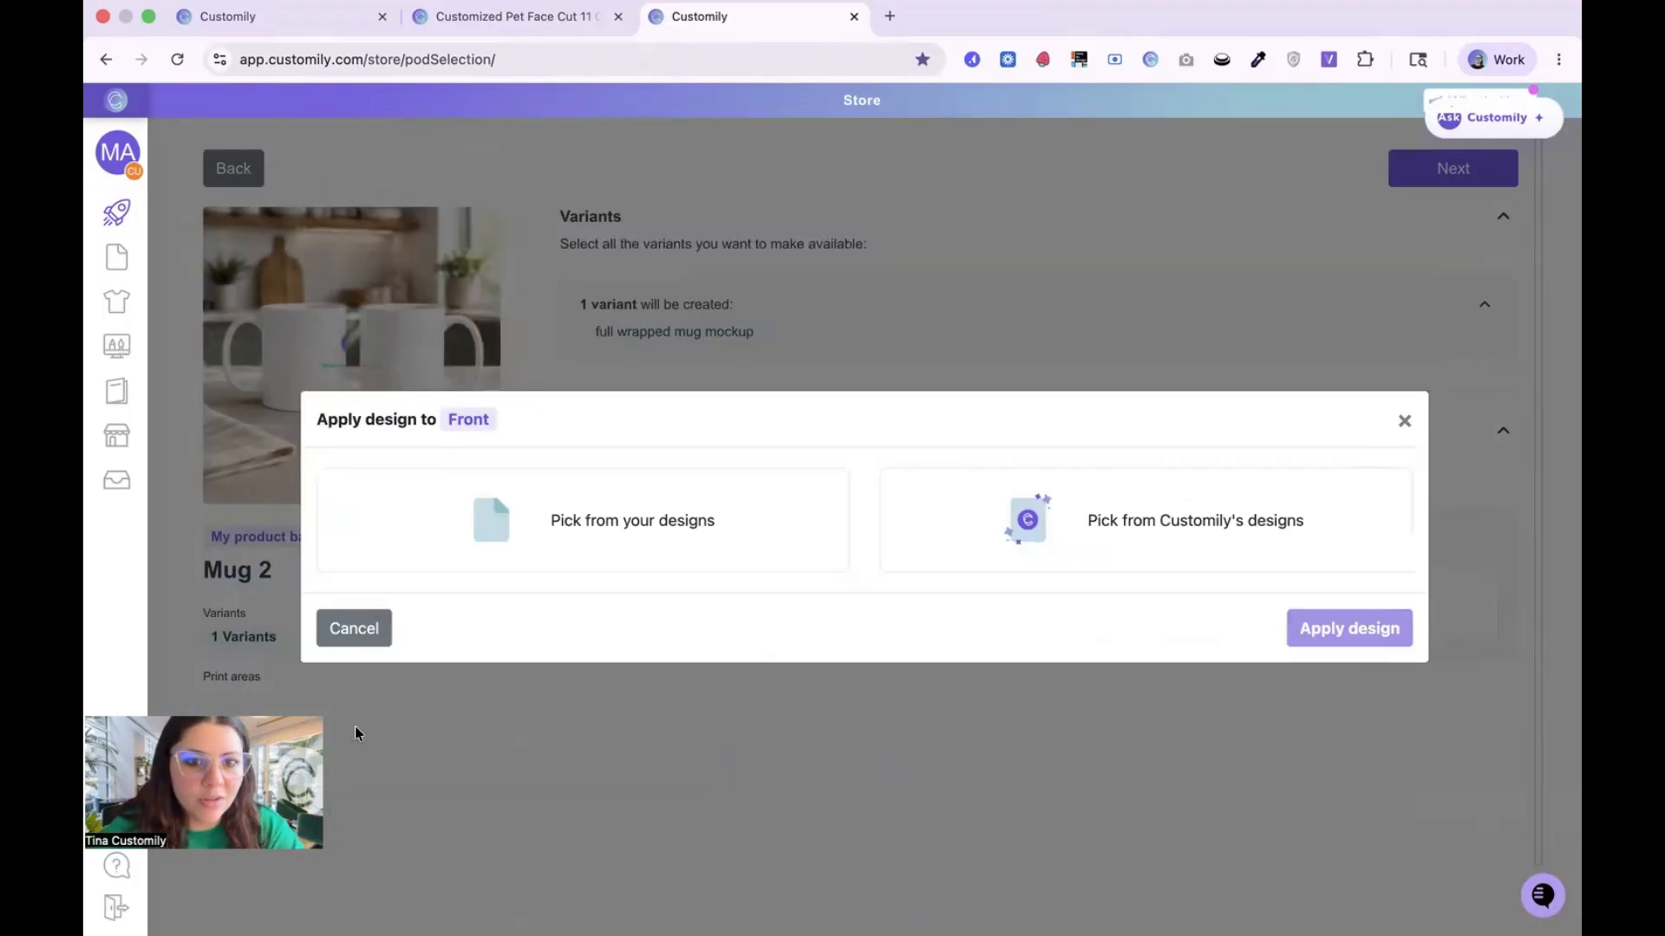
left_click(1185, 558)
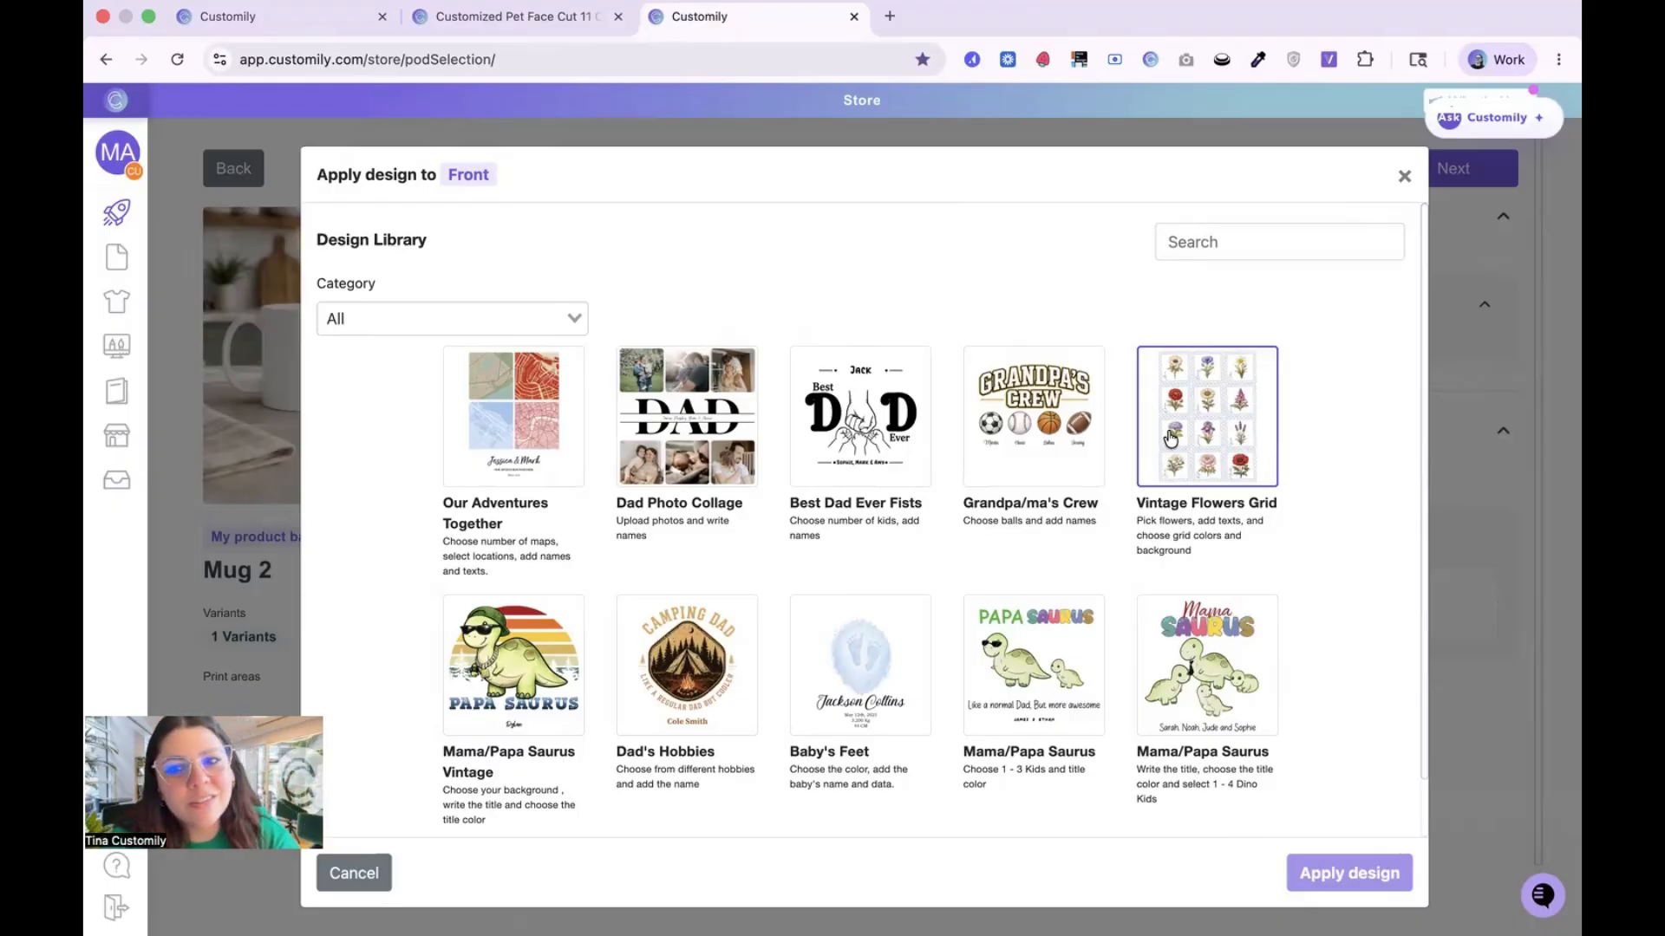
left_click(382, 863)
Step: Apply the Mug Pet Cutout design from the personal library to the Front print area and confirm its placement on the mugs
left_click(880, 637)
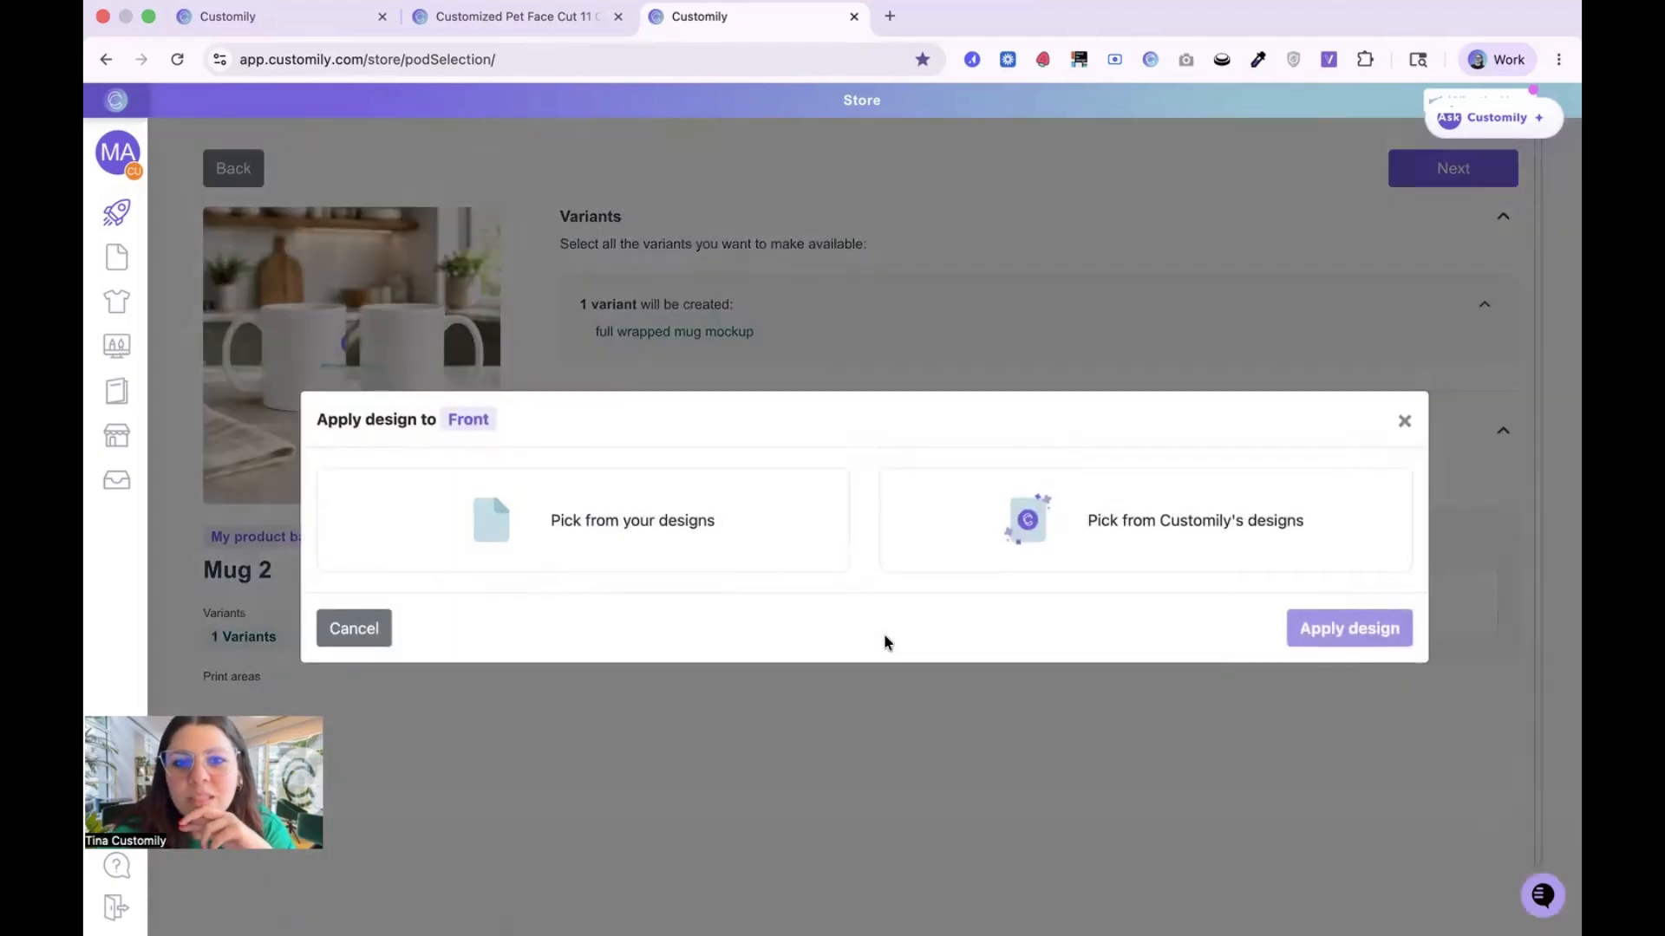
left_click(623, 518)
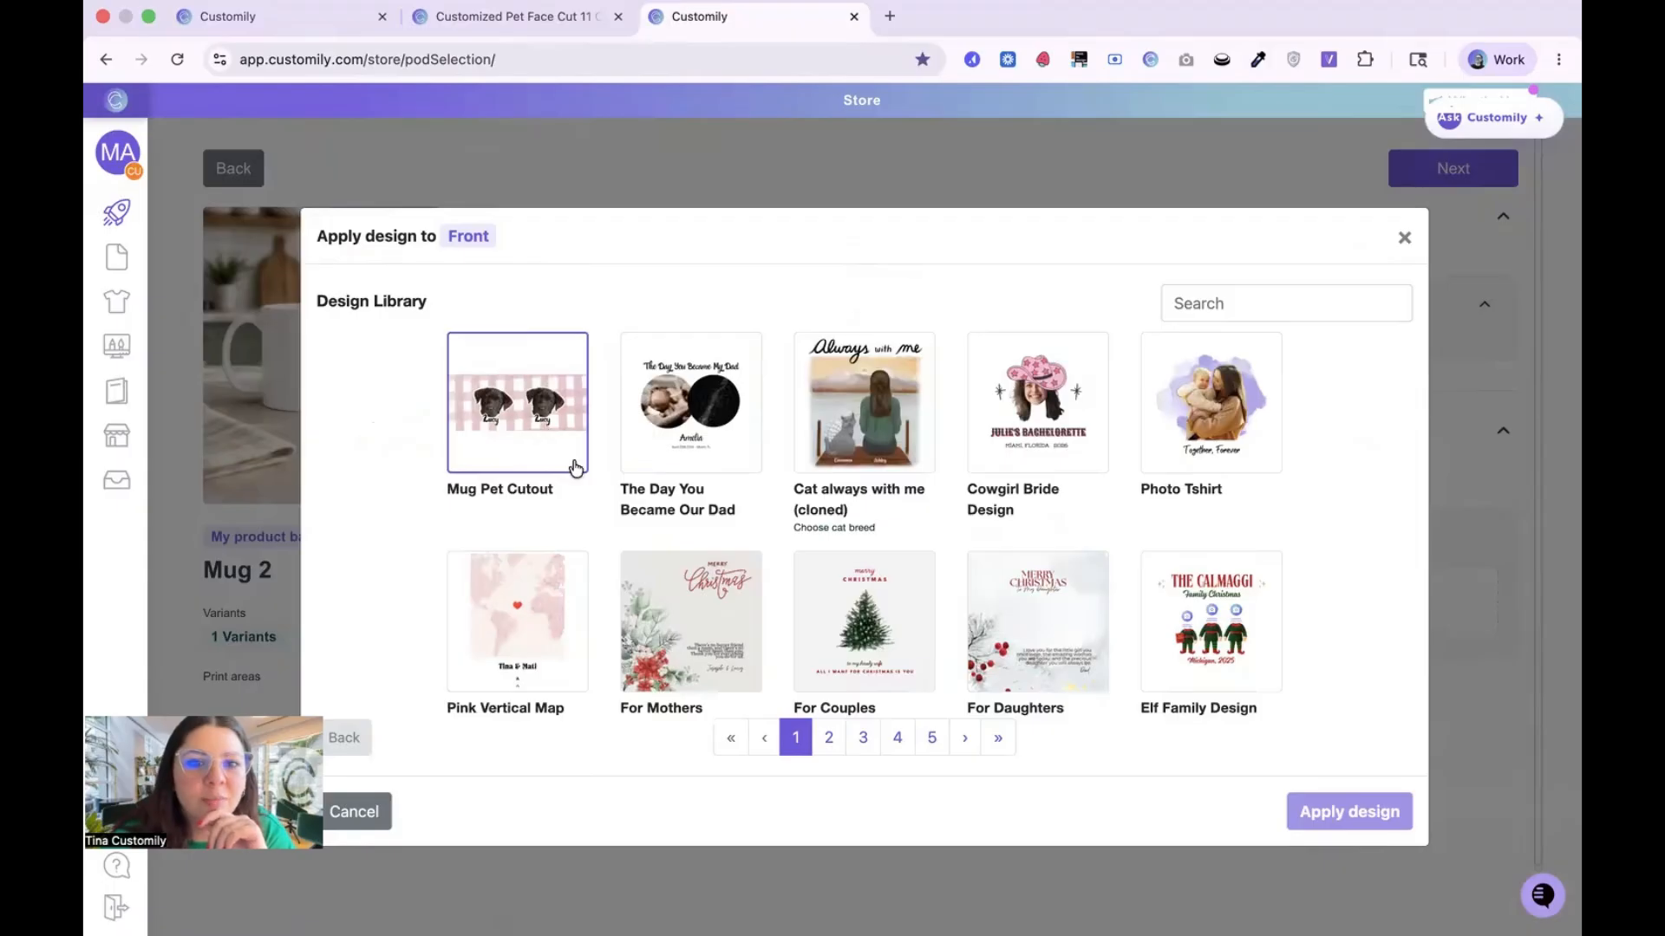
left_click(506, 434)
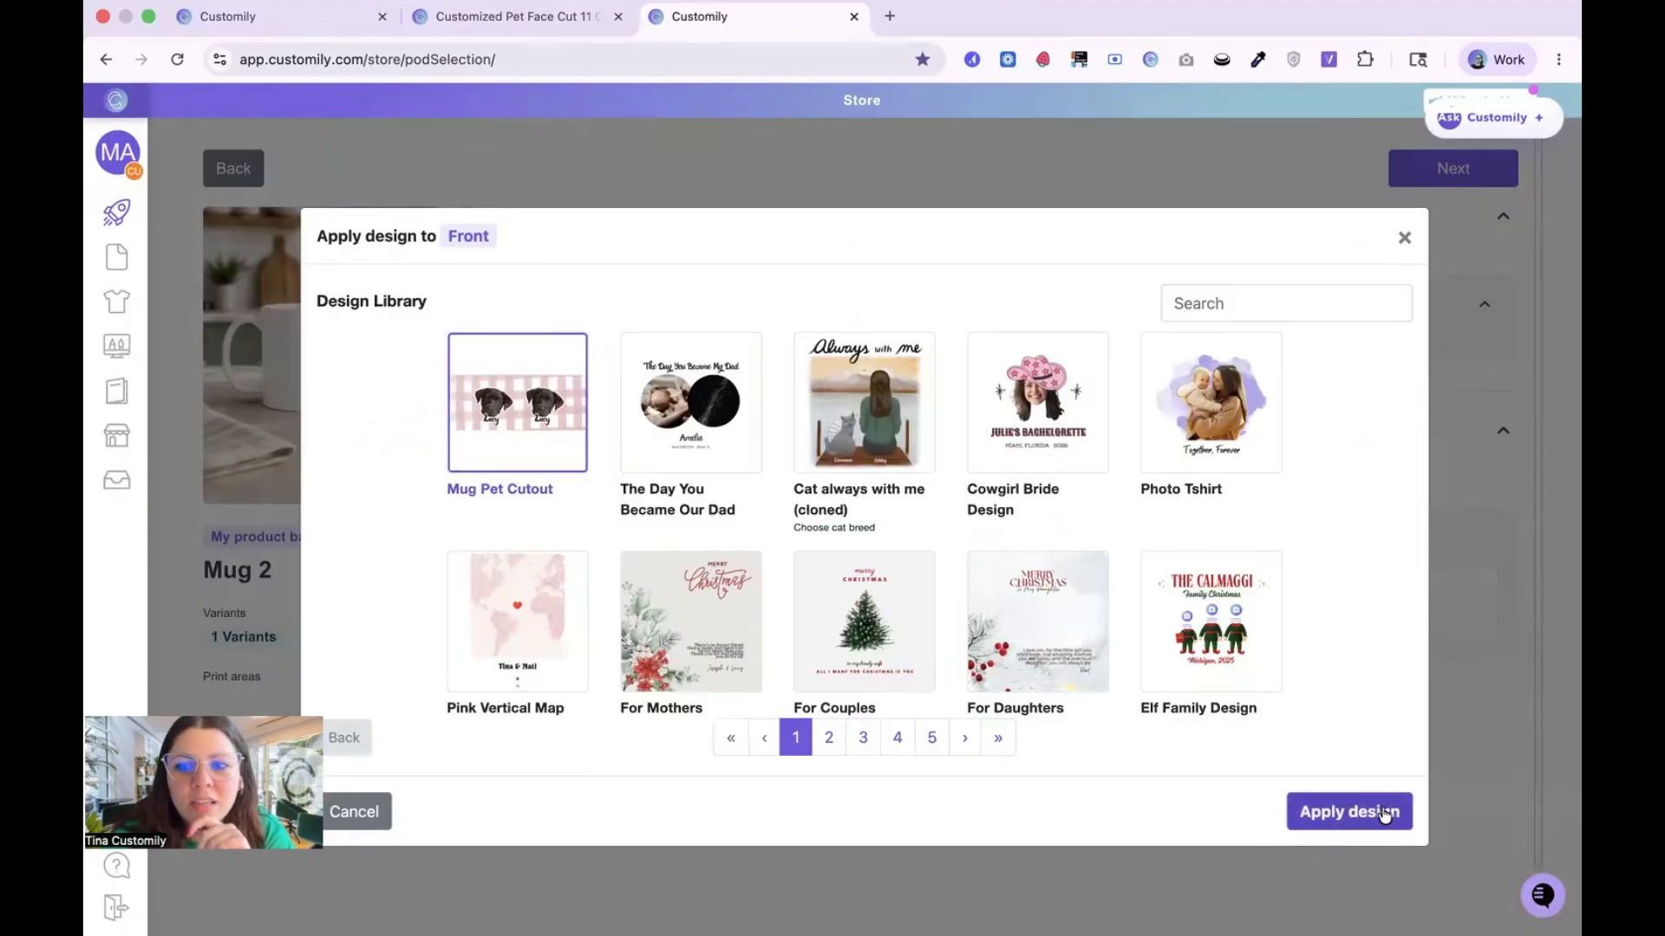
left_click(1349, 811)
left_click(818, 583)
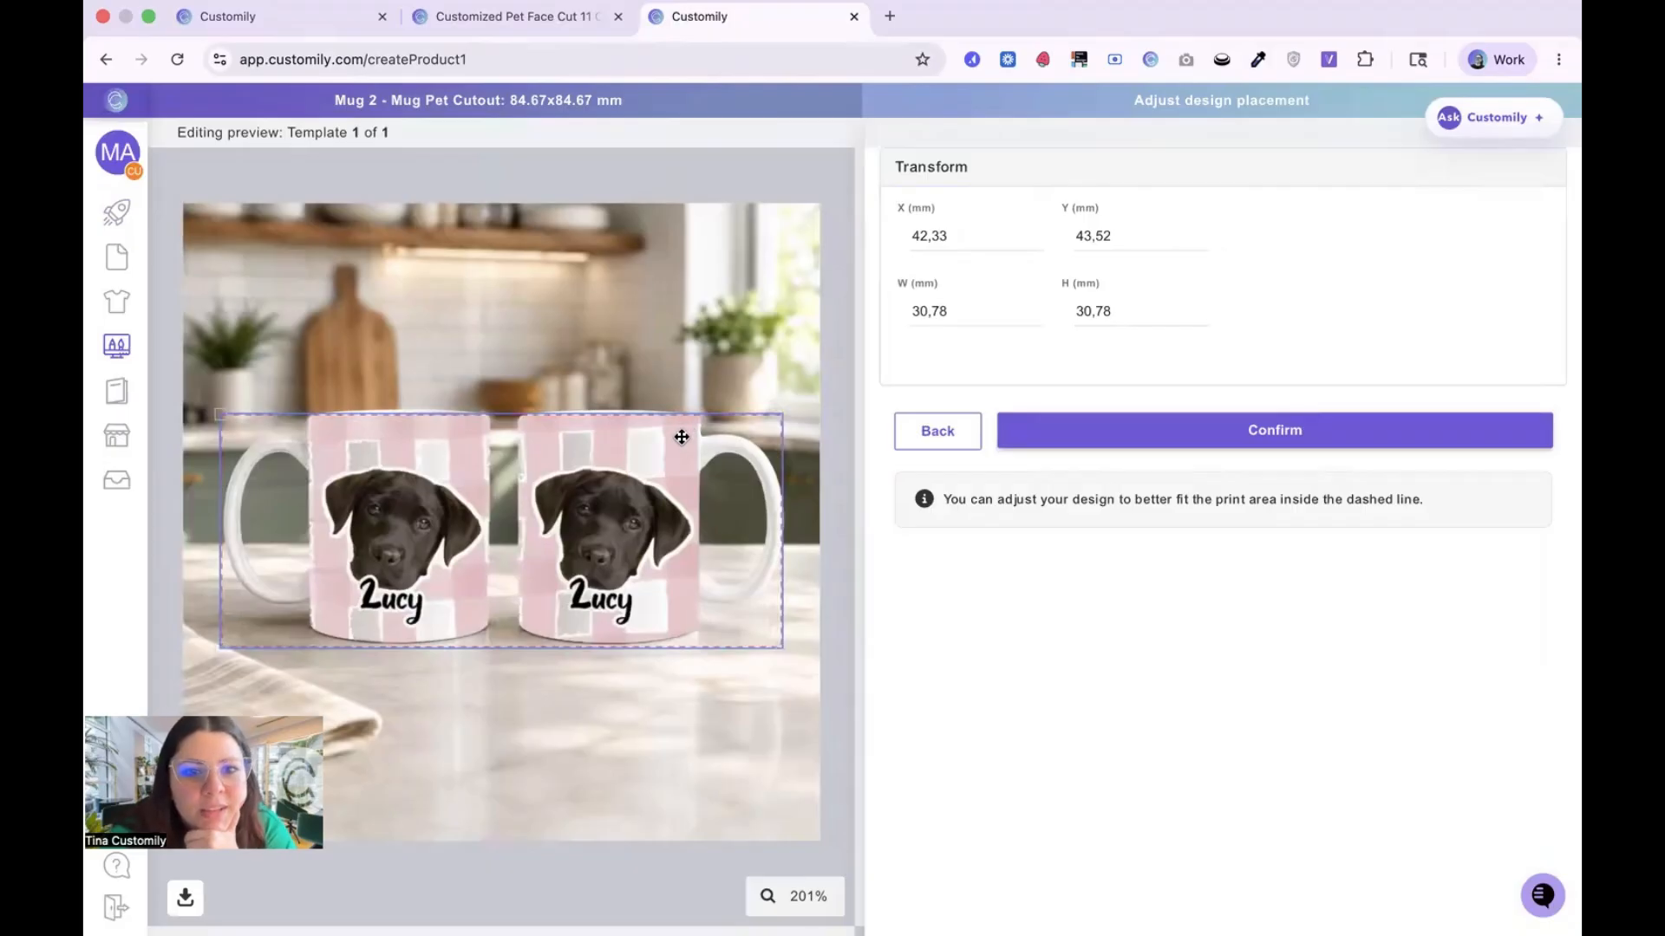
left_click(1290, 436)
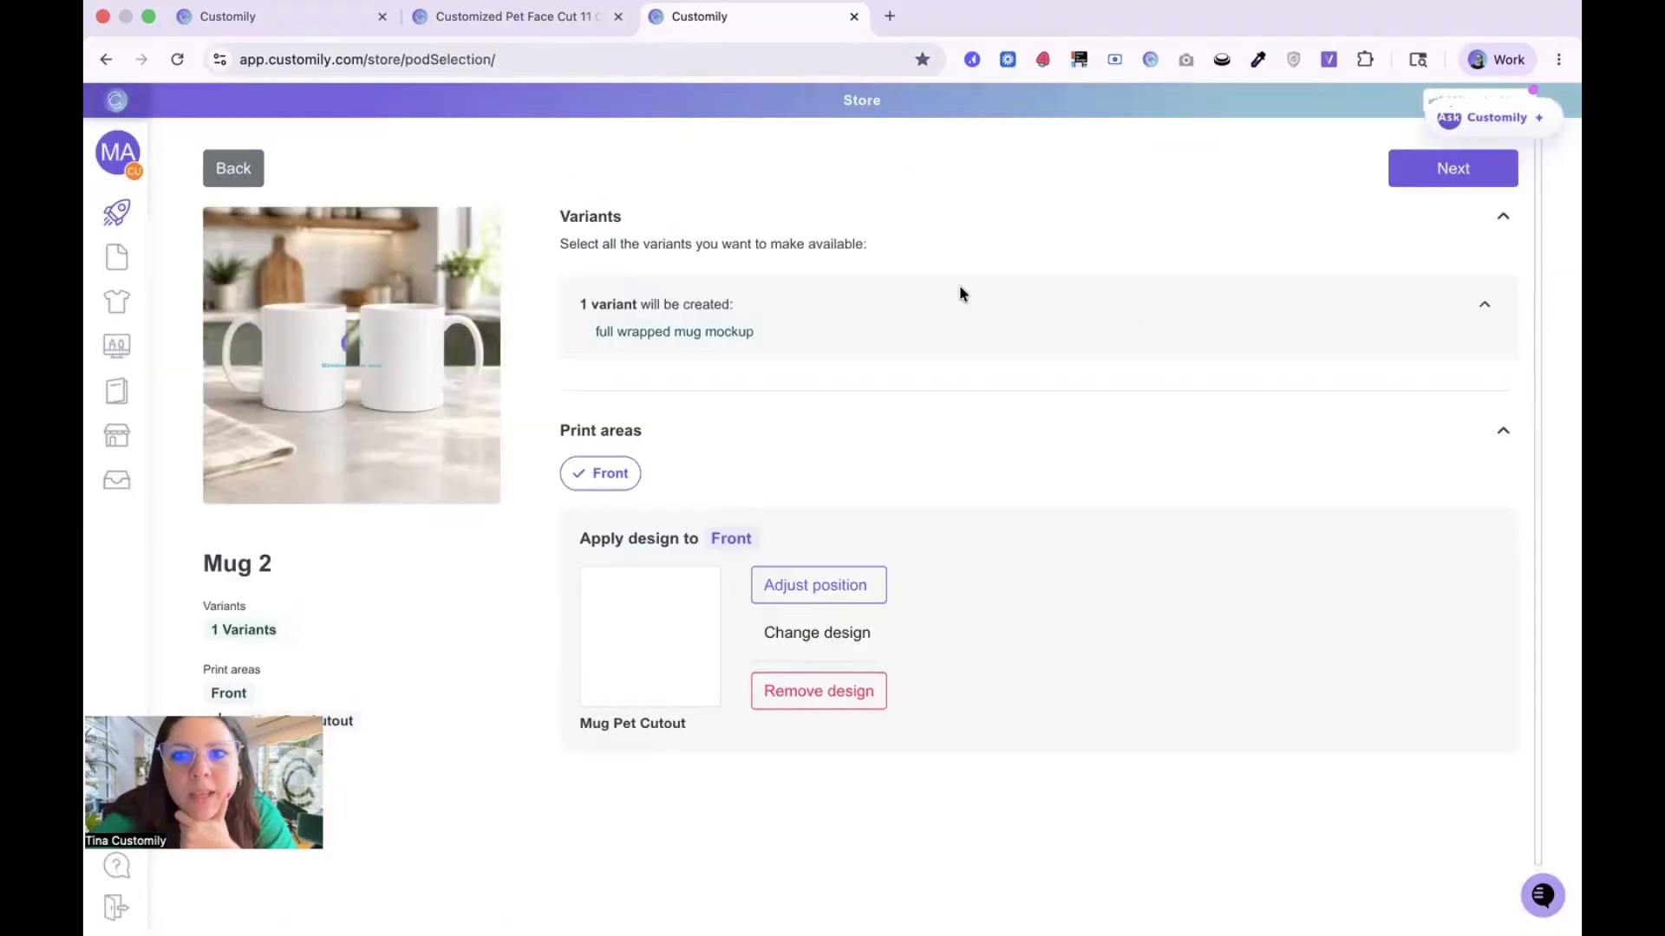
Step: Proceed to the product preview with customily-universe.myshopify.com as the store for the product
left_click(1446, 174)
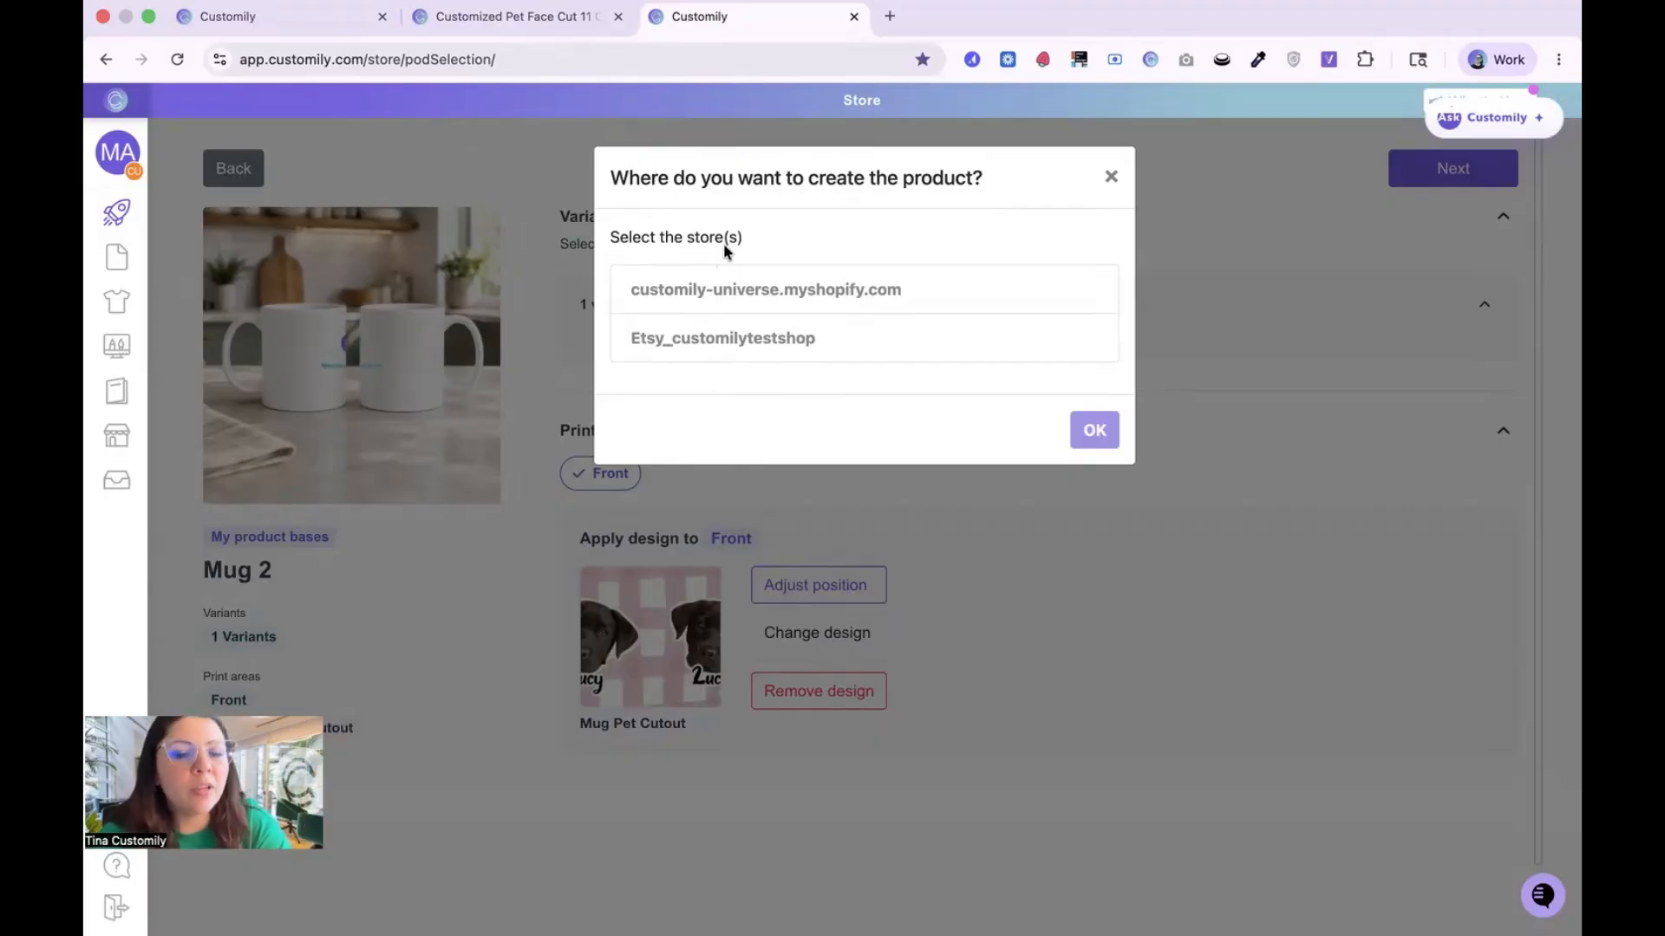
left_click(836, 289)
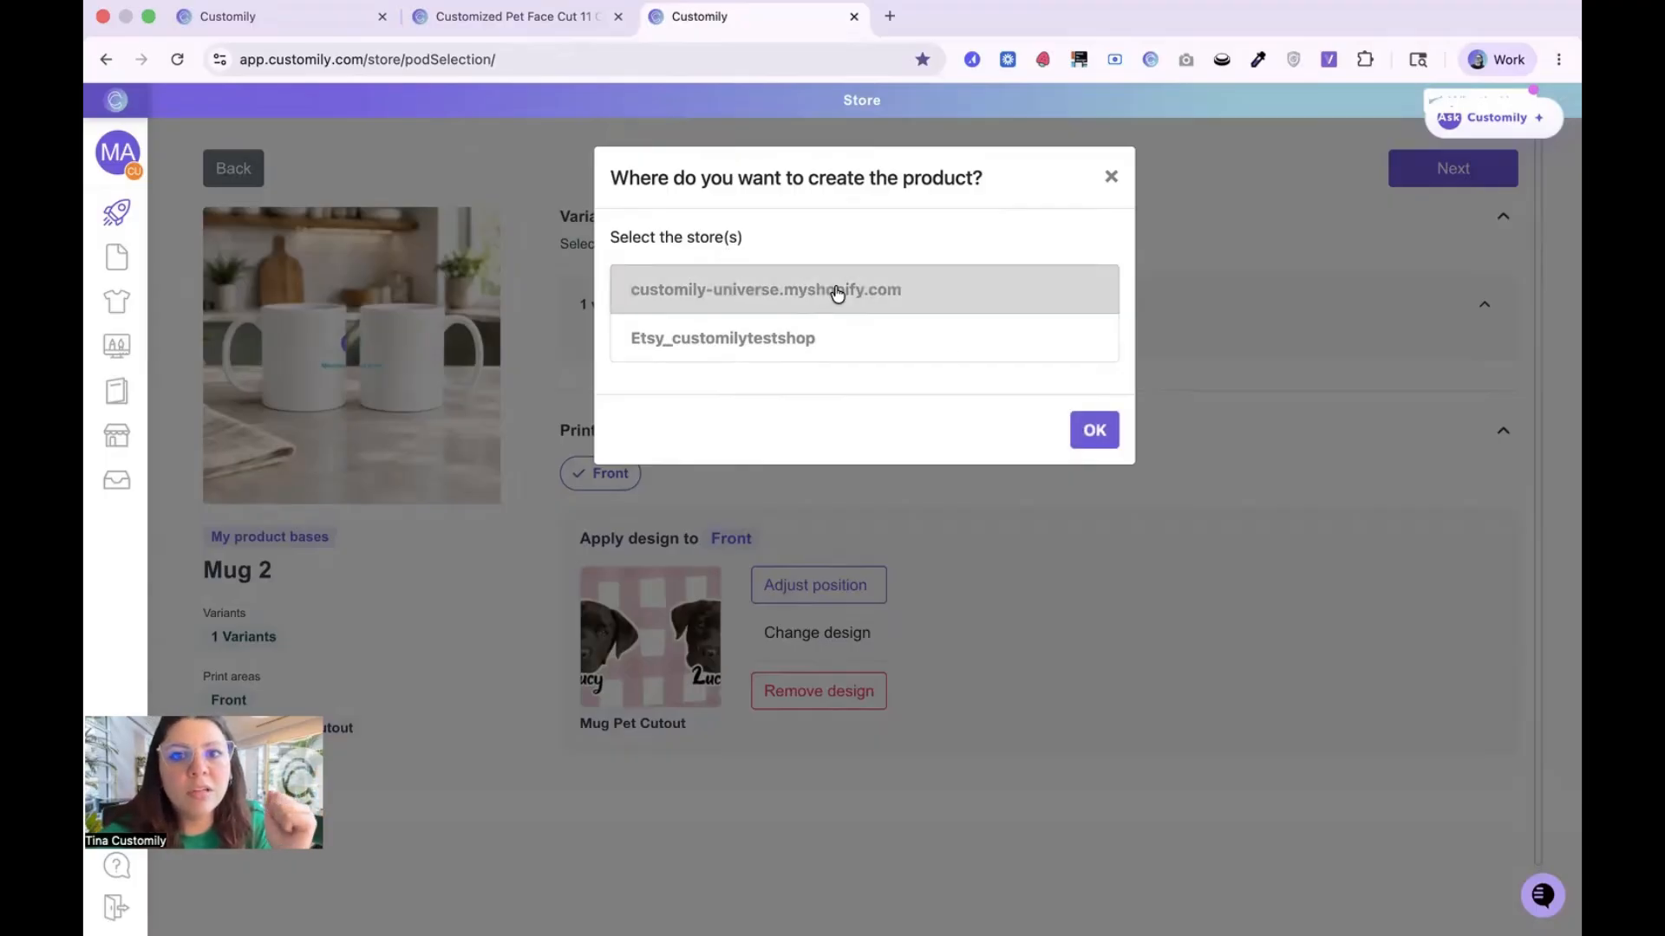
left_click(1093, 430)
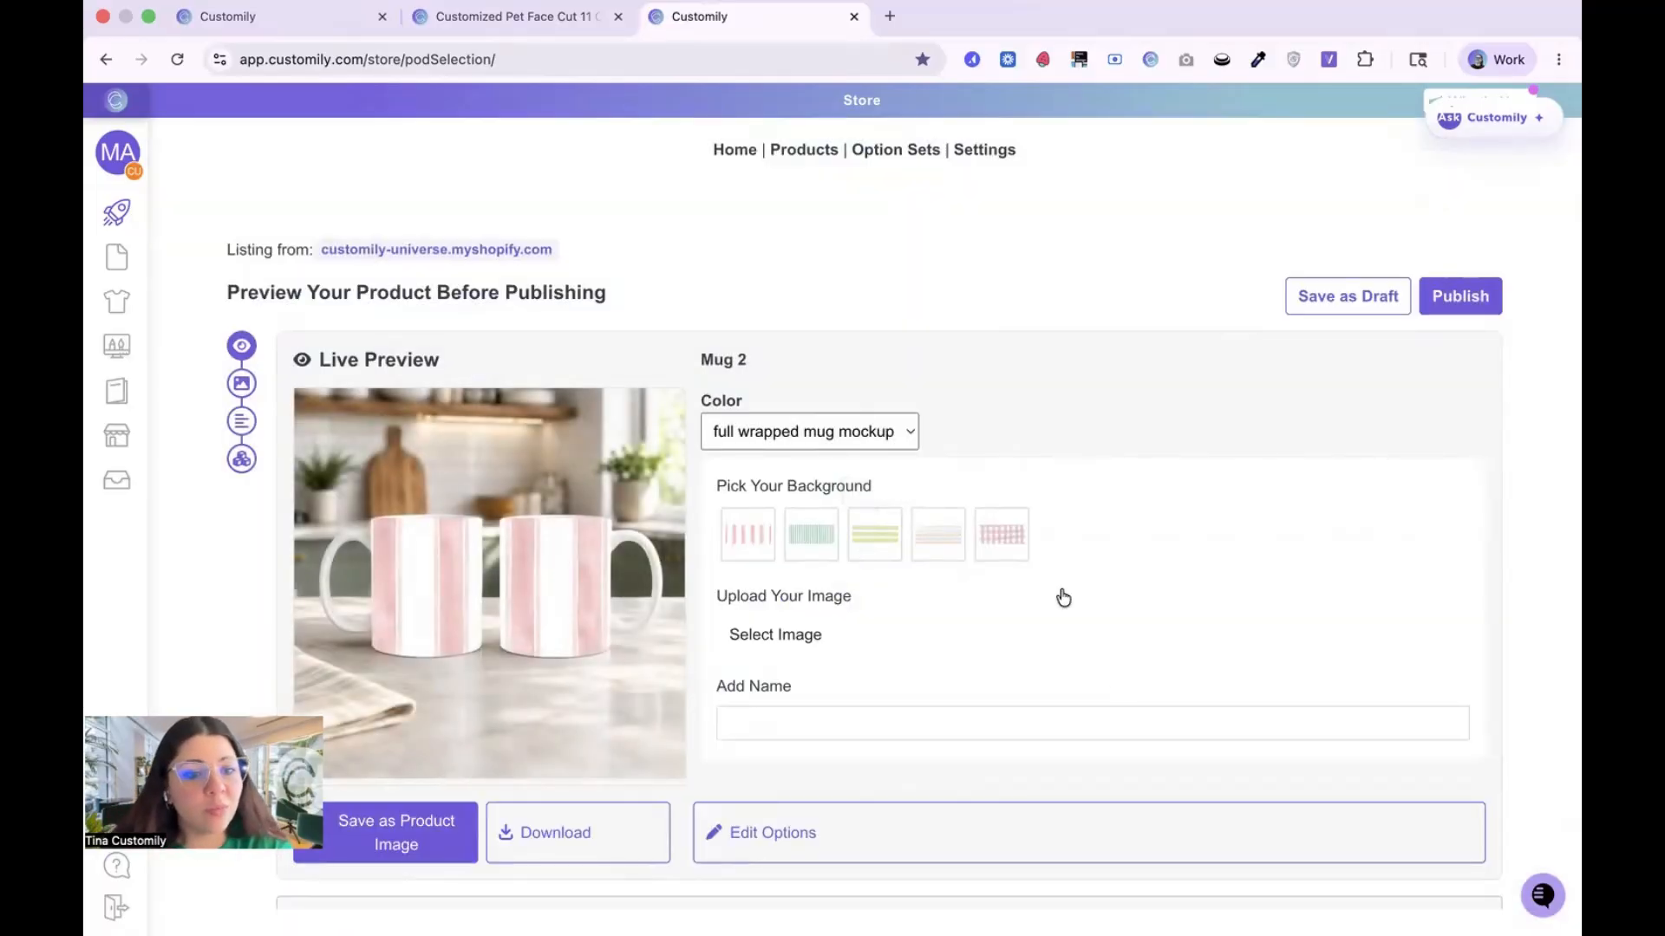
Step: Rename the product Custom Pet Mug
left_click(766, 359)
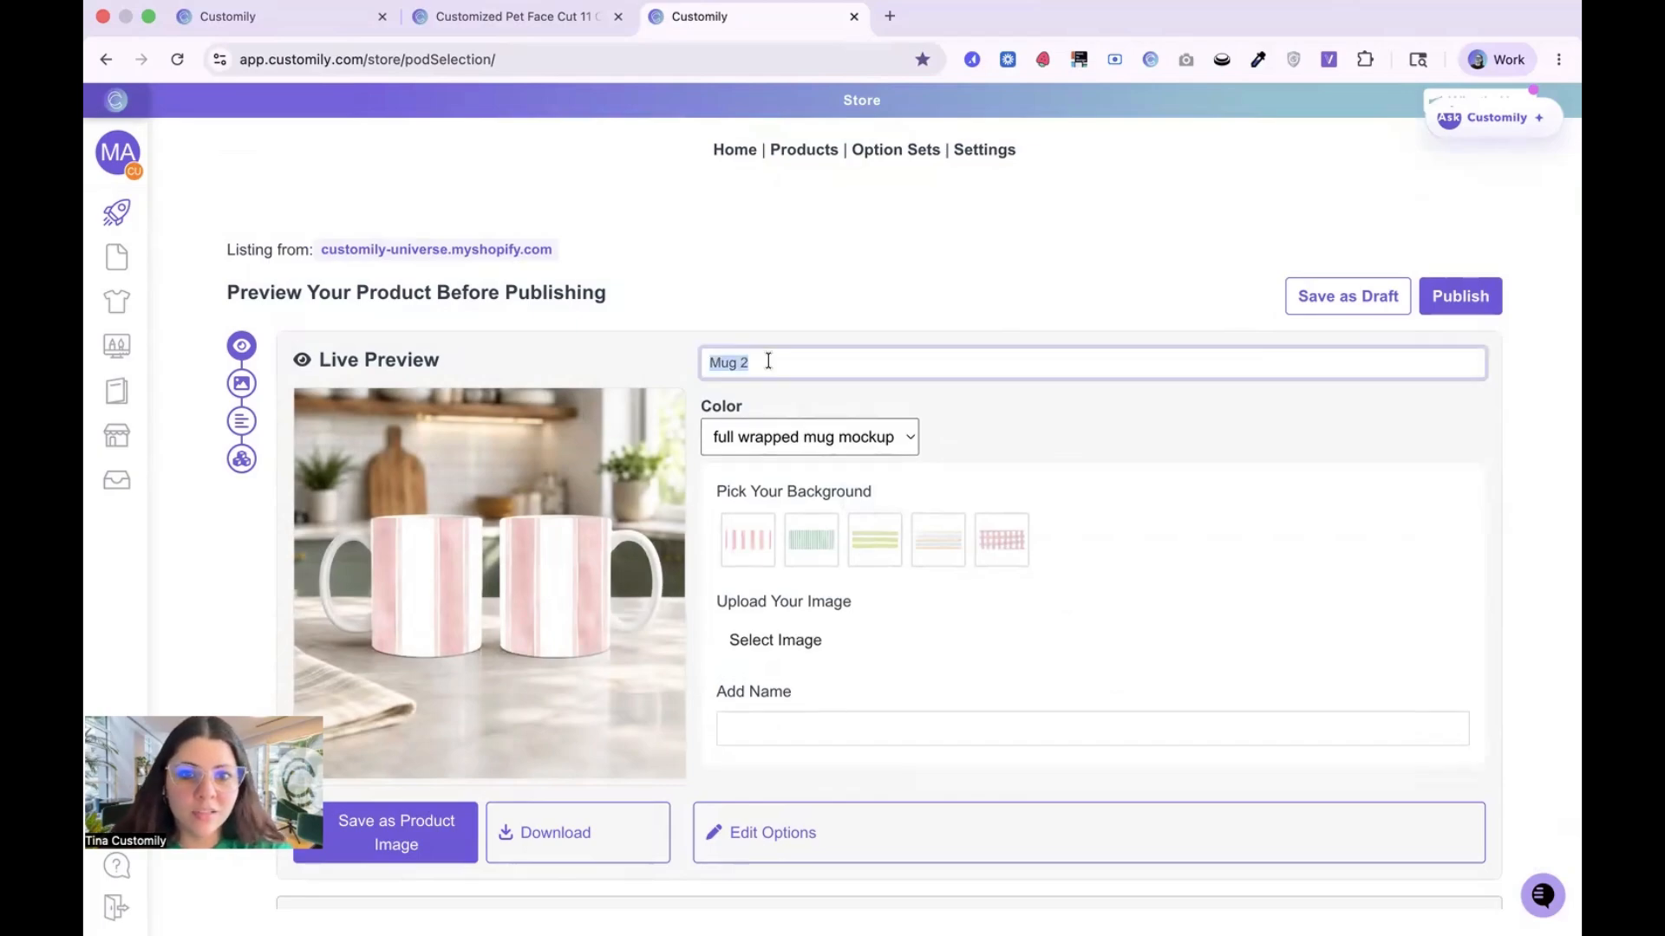
type("Cust")
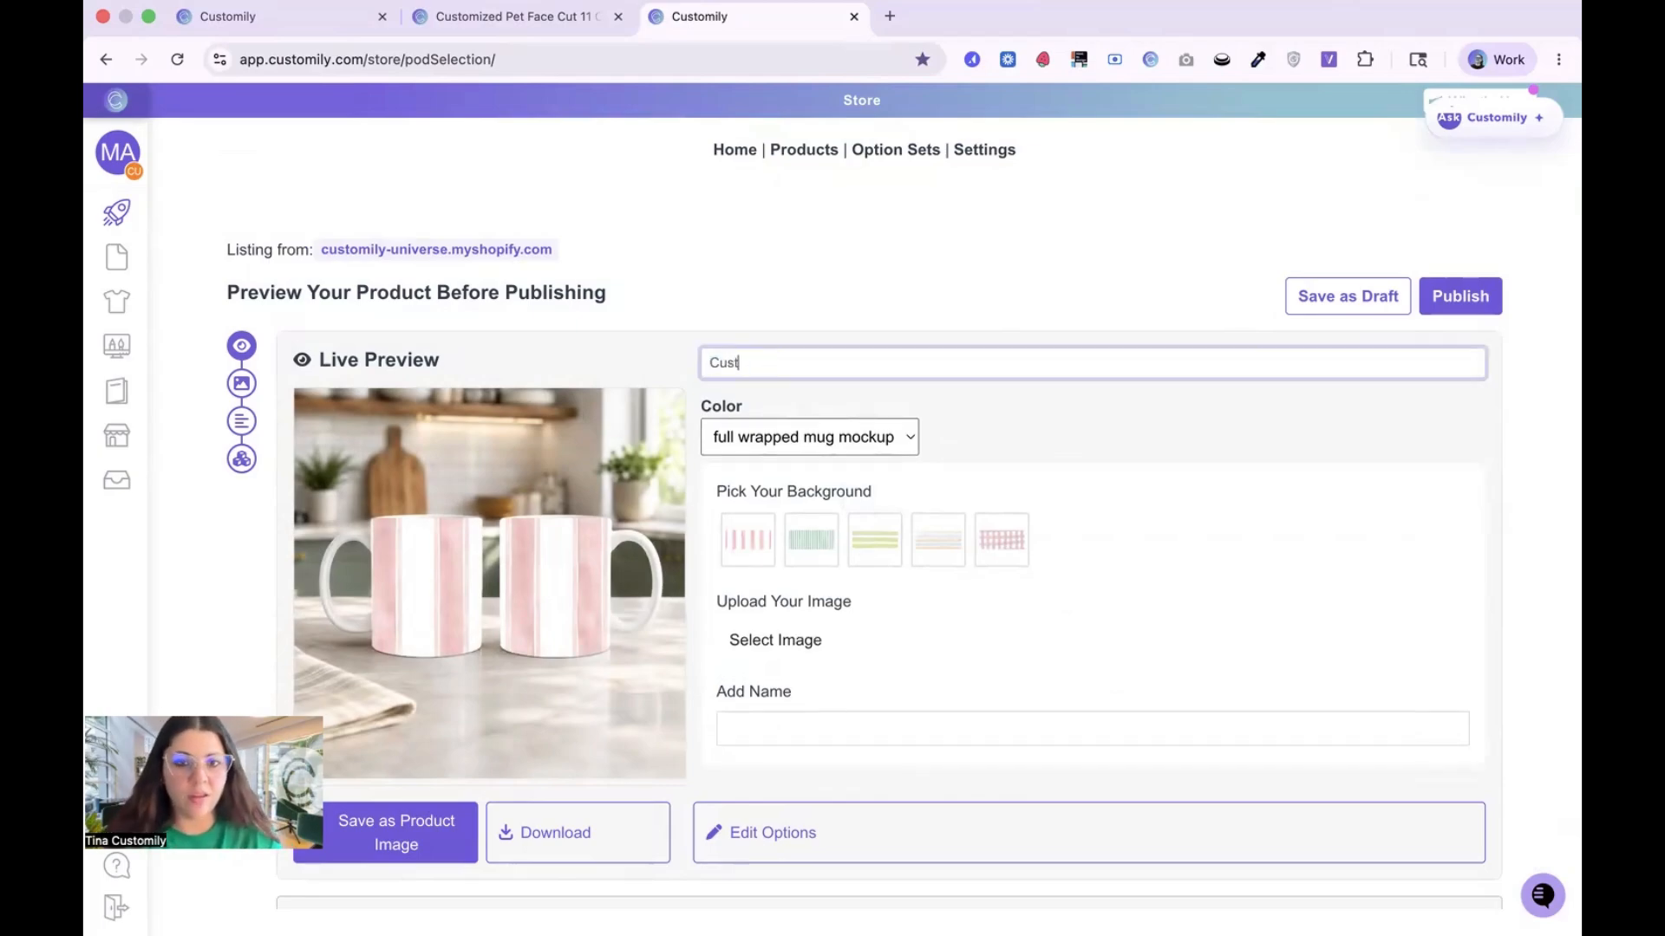
type("om Pet Mug")
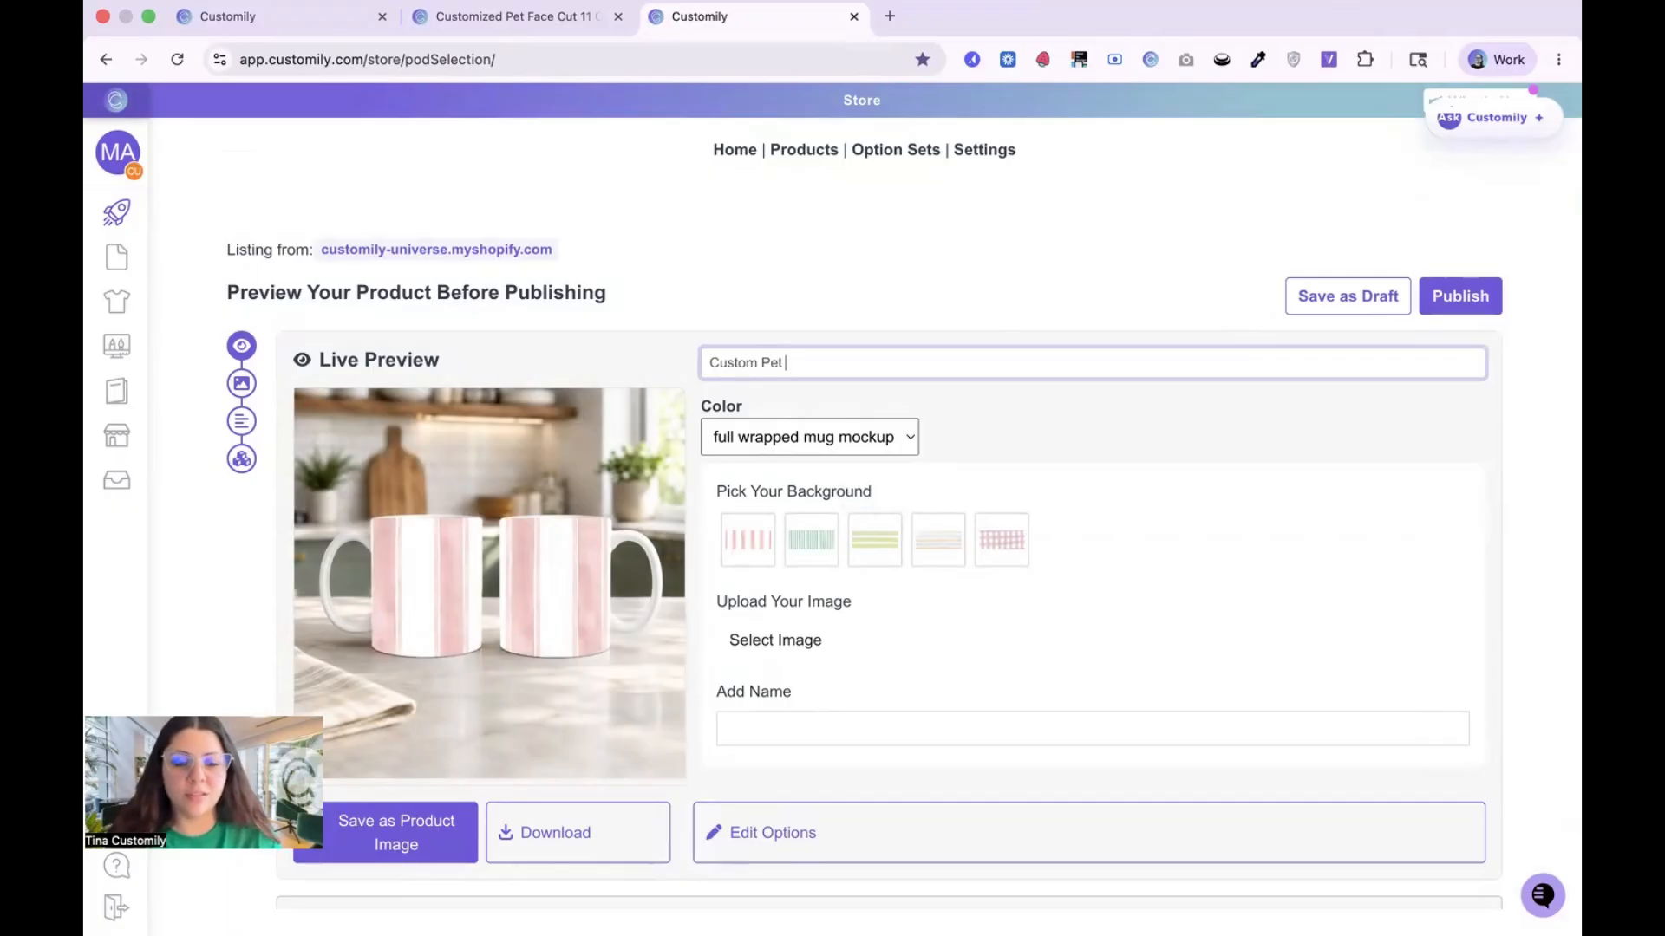
key("Return")
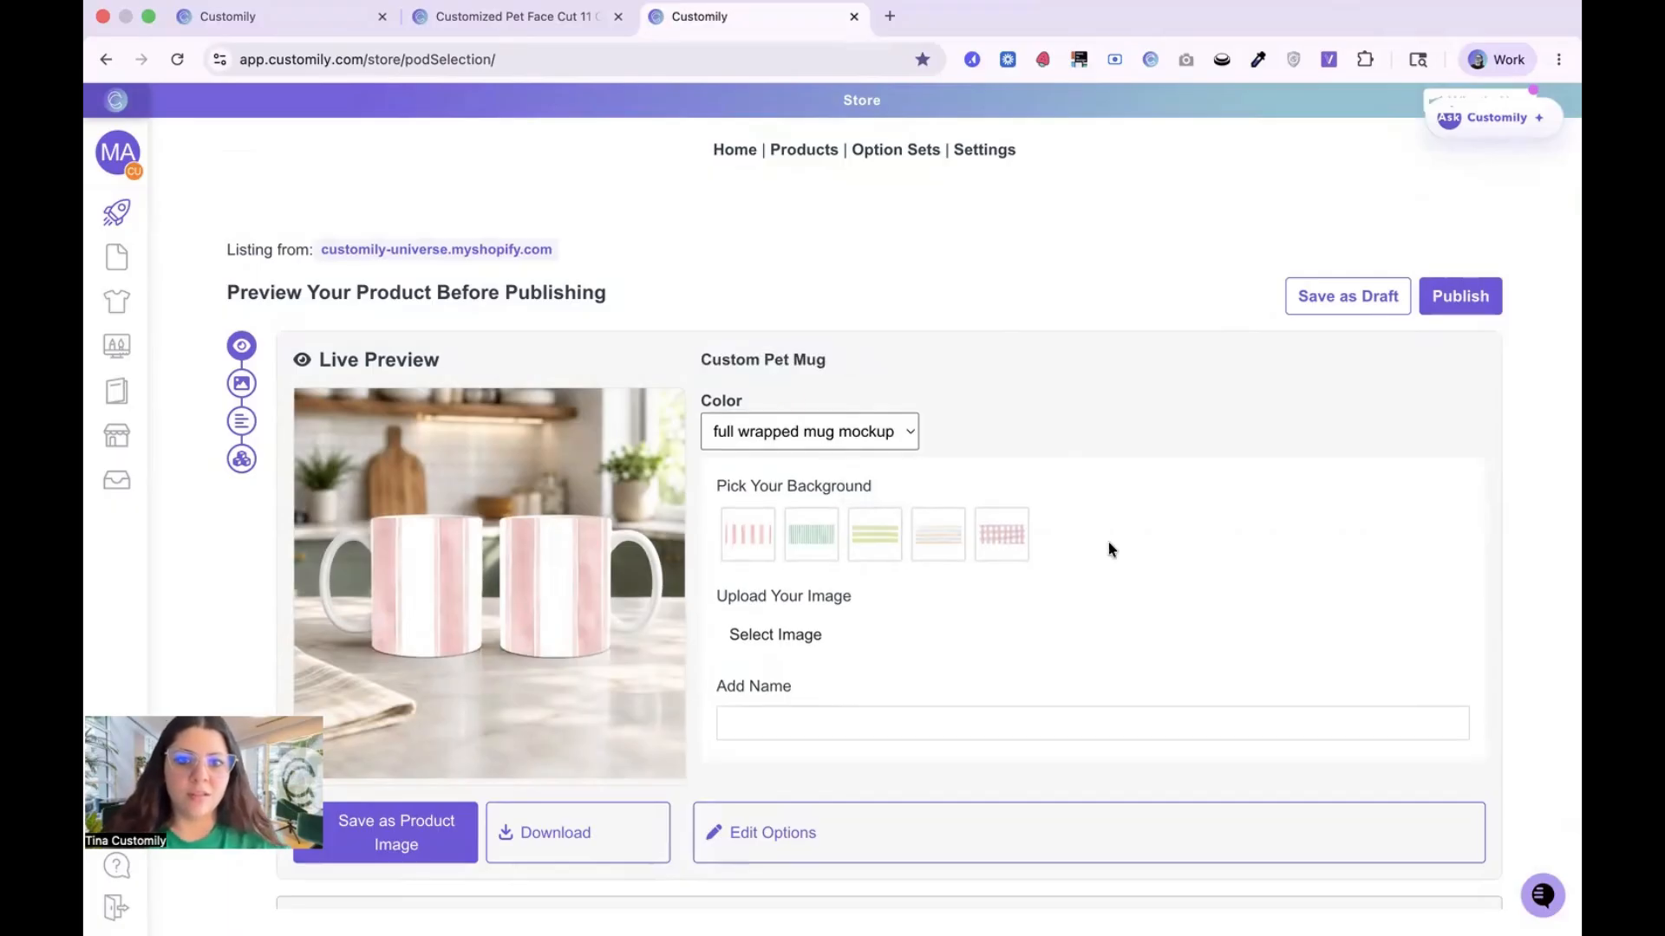
Step: Choose the green striped background for the live preview and upload the black dog photo from the pets folder
scroll(1108, 546, "down", 2)
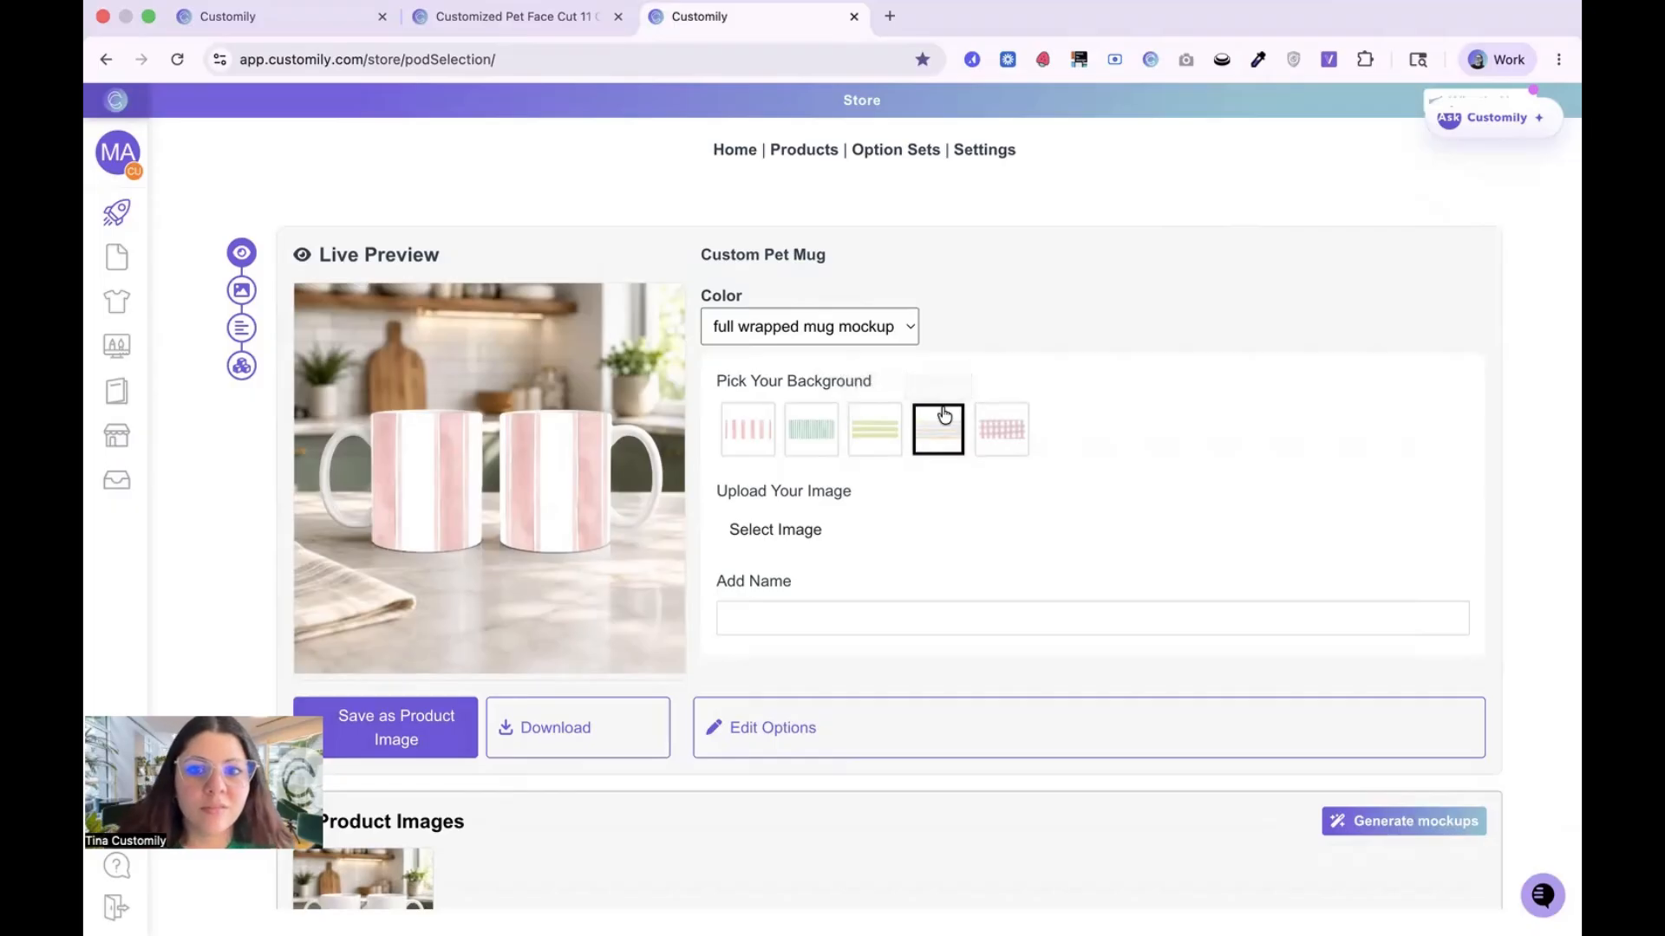
left_click(1016, 448)
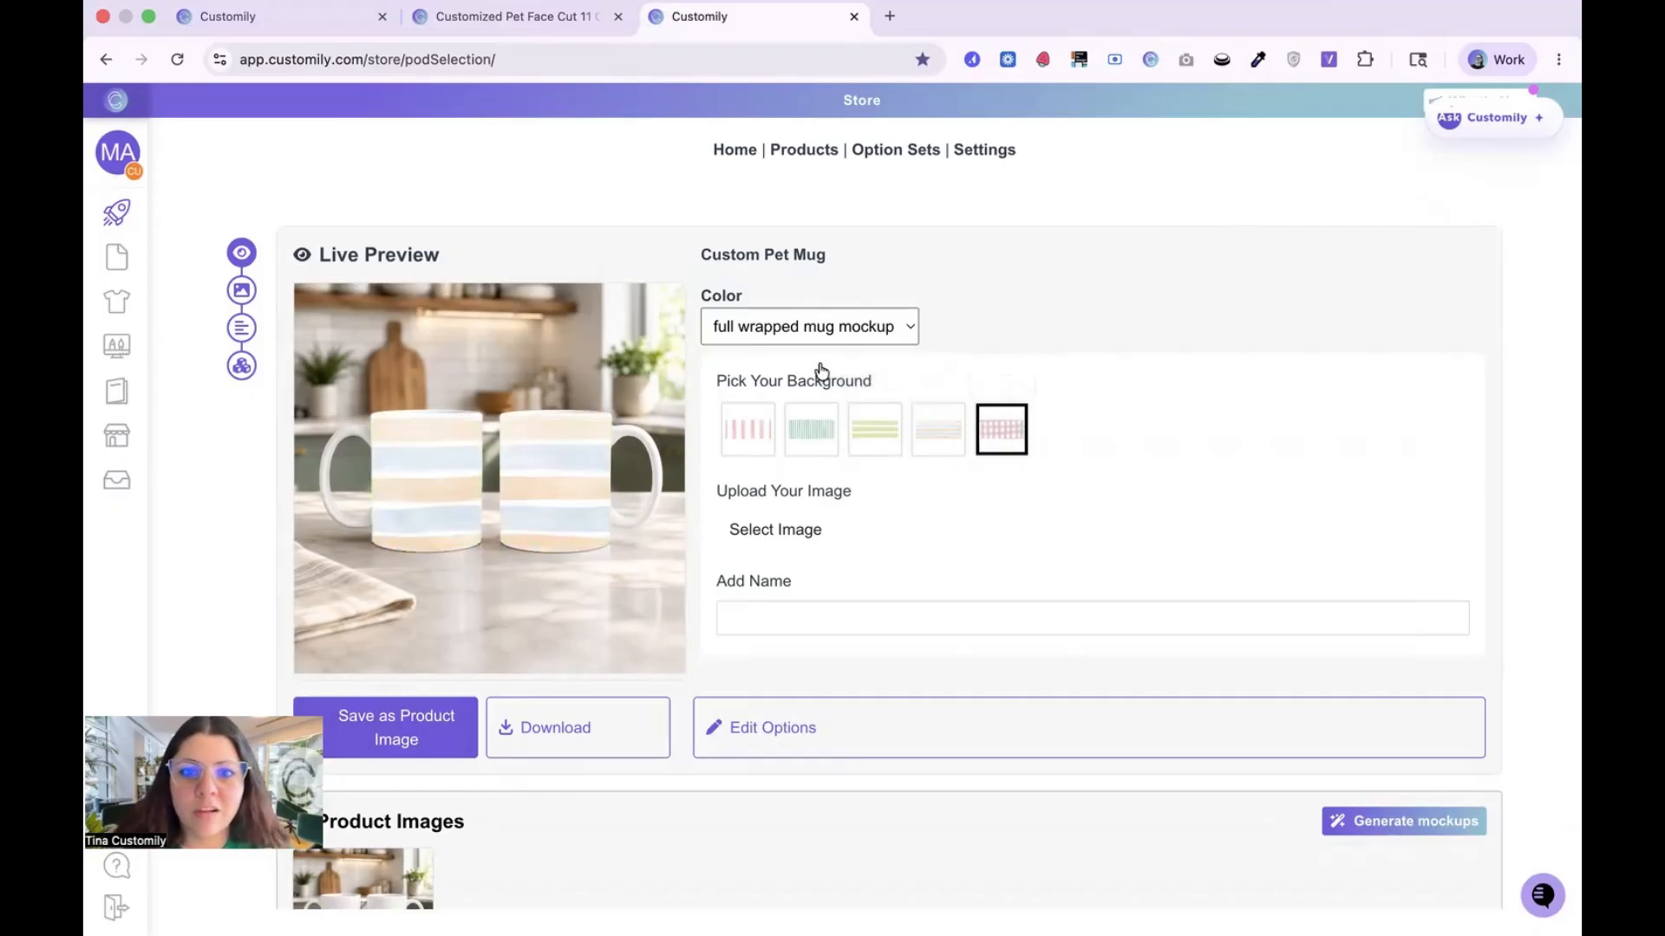
left_click(807, 444)
left_click(785, 543)
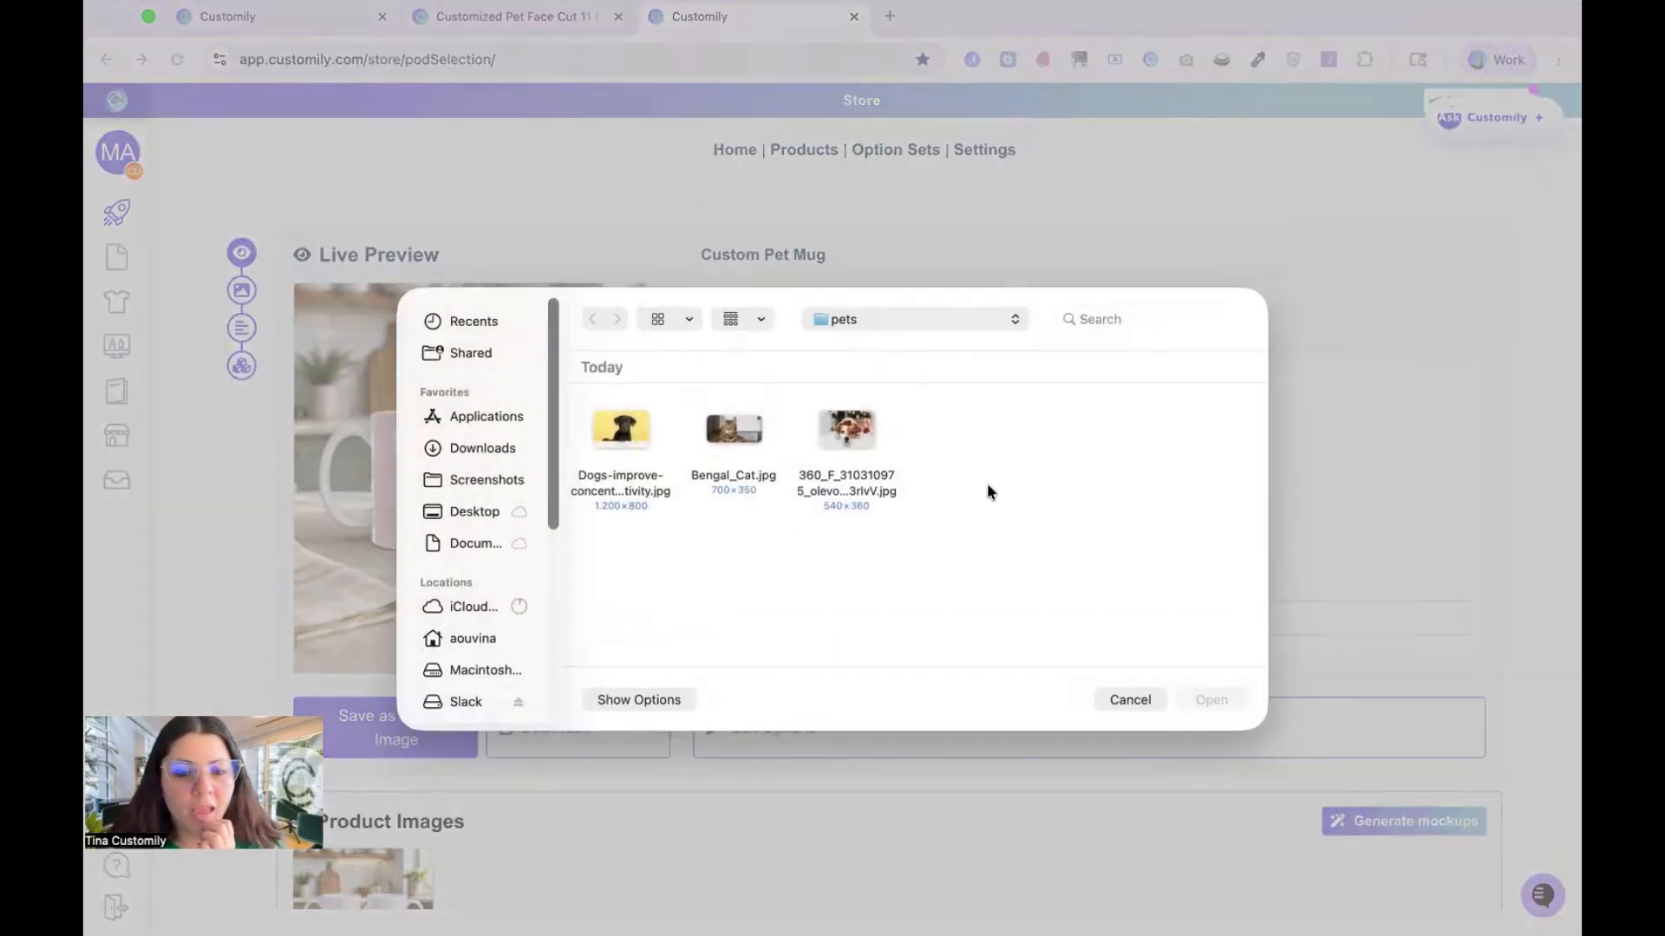
left_click(637, 421)
left_click(1244, 703)
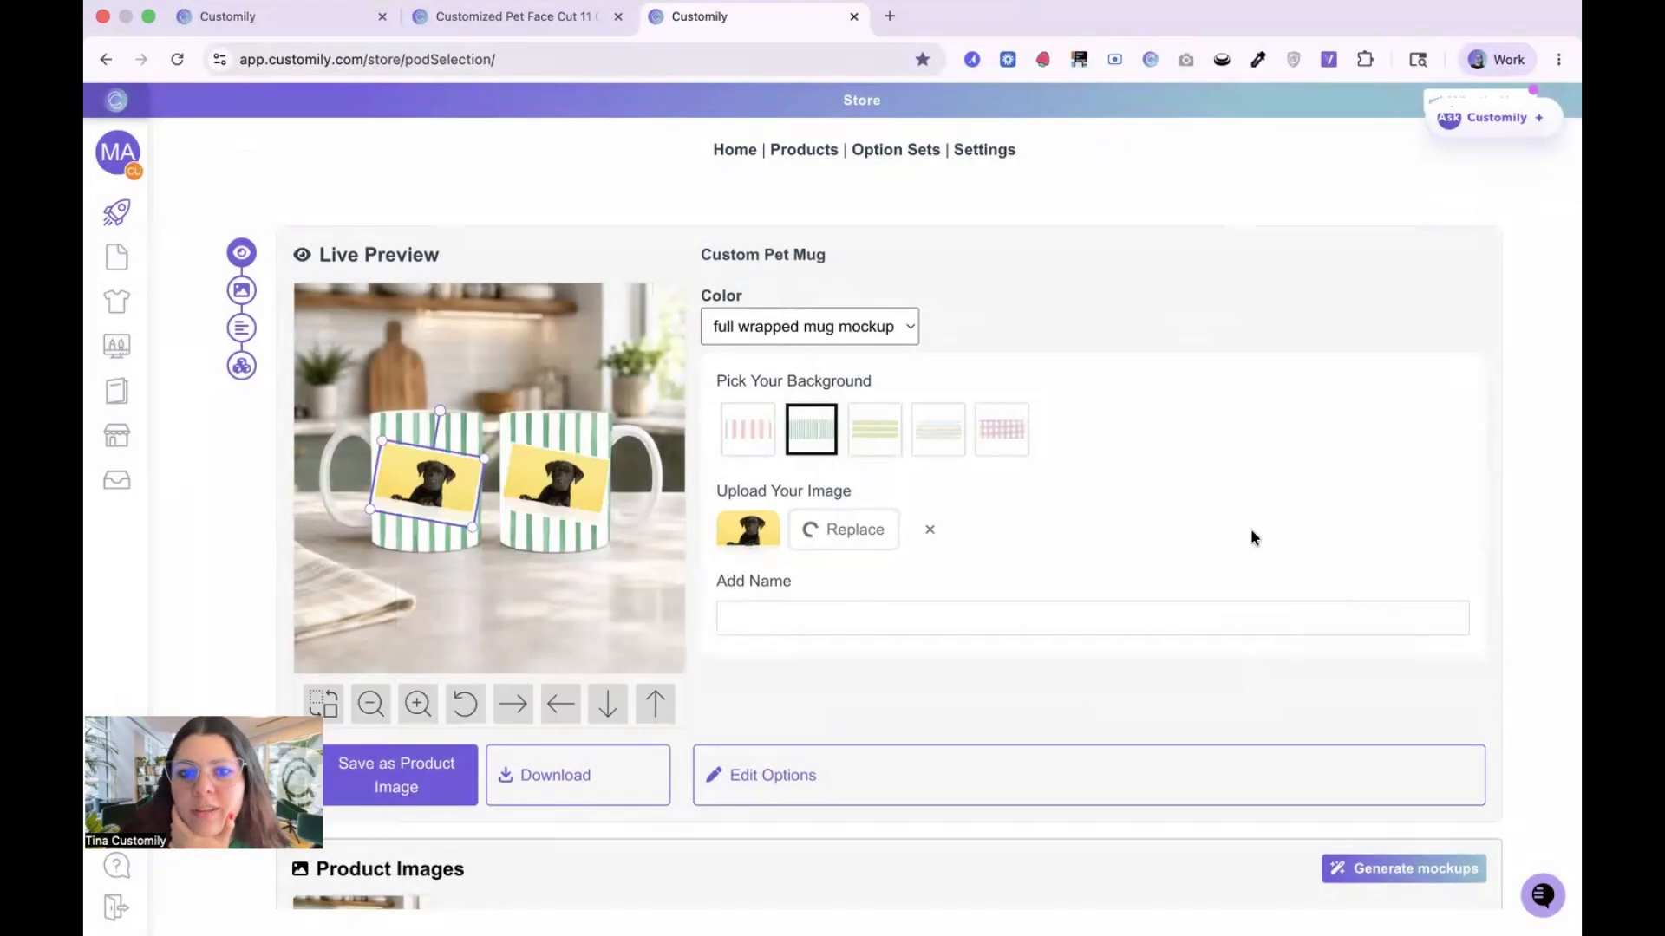
Step: Set the pet name to Luna and save the personalized preview as the product image
left_click(748, 628)
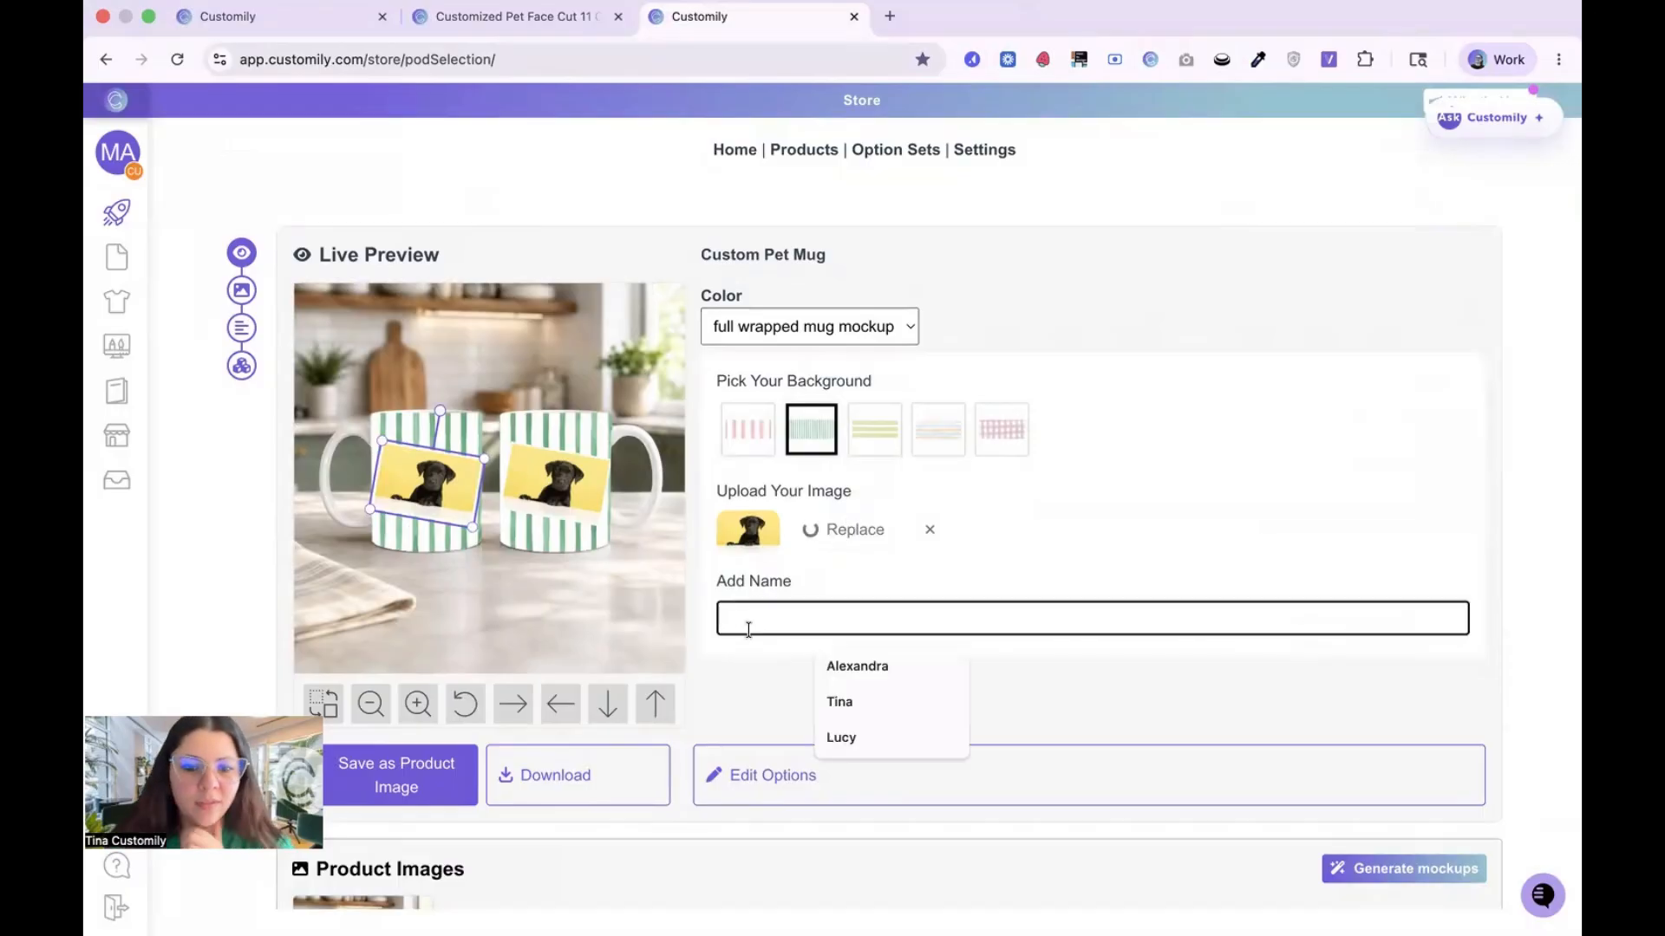
type("Luna")
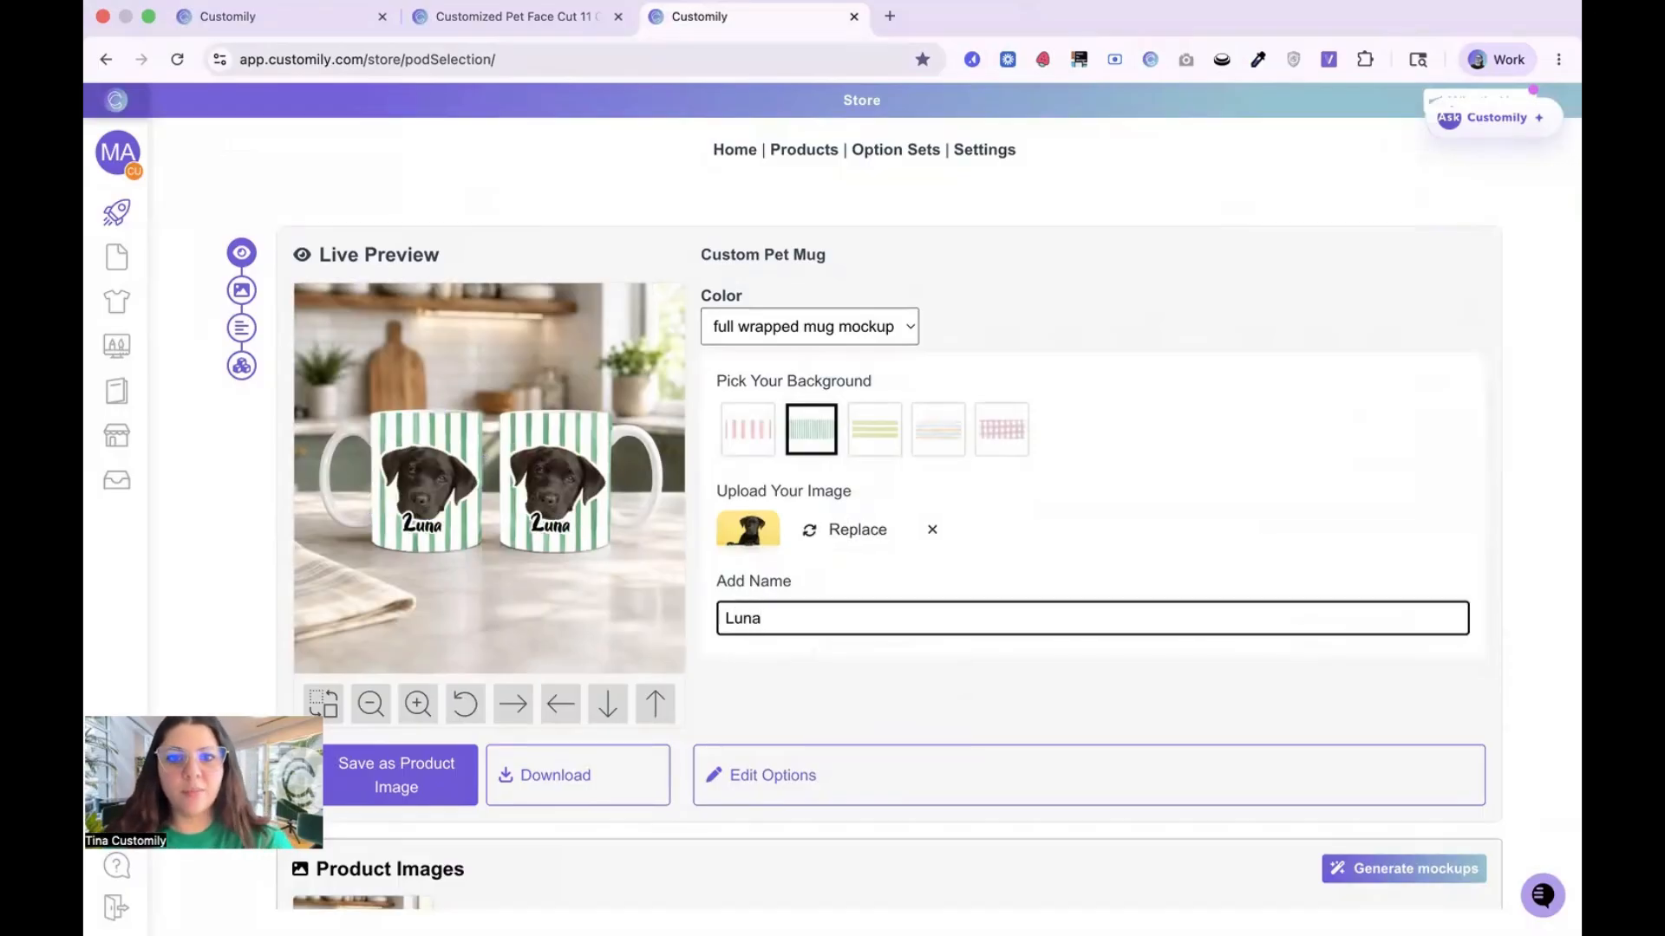
left_click(1069, 543)
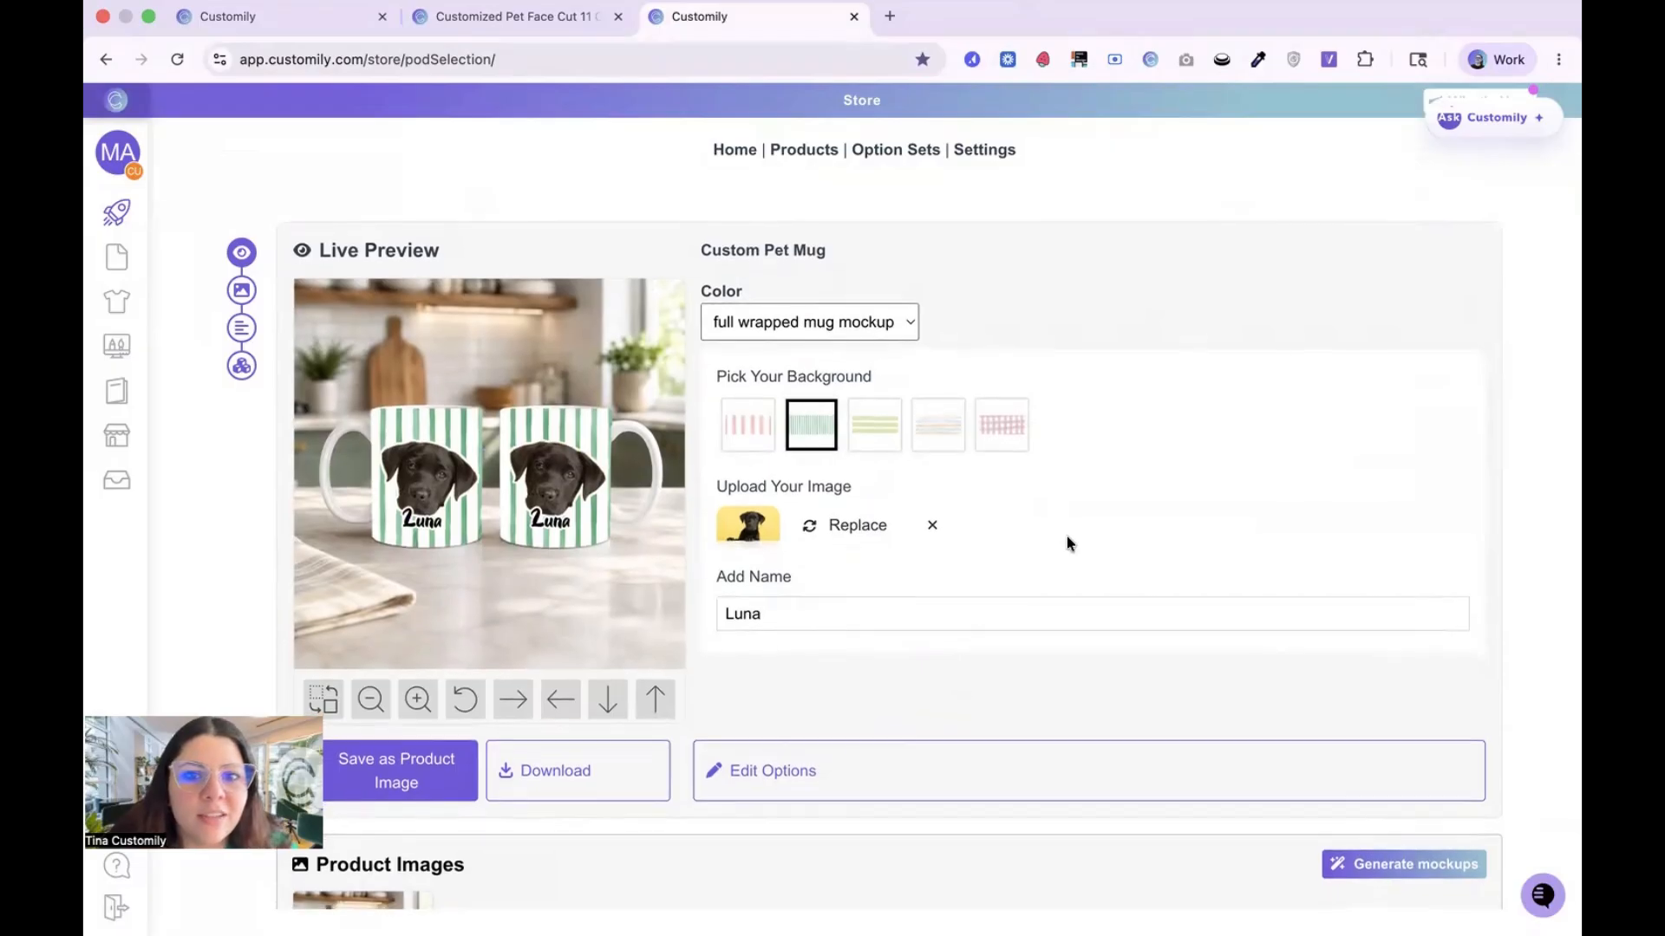
scroll(1066, 542, "down", 1)
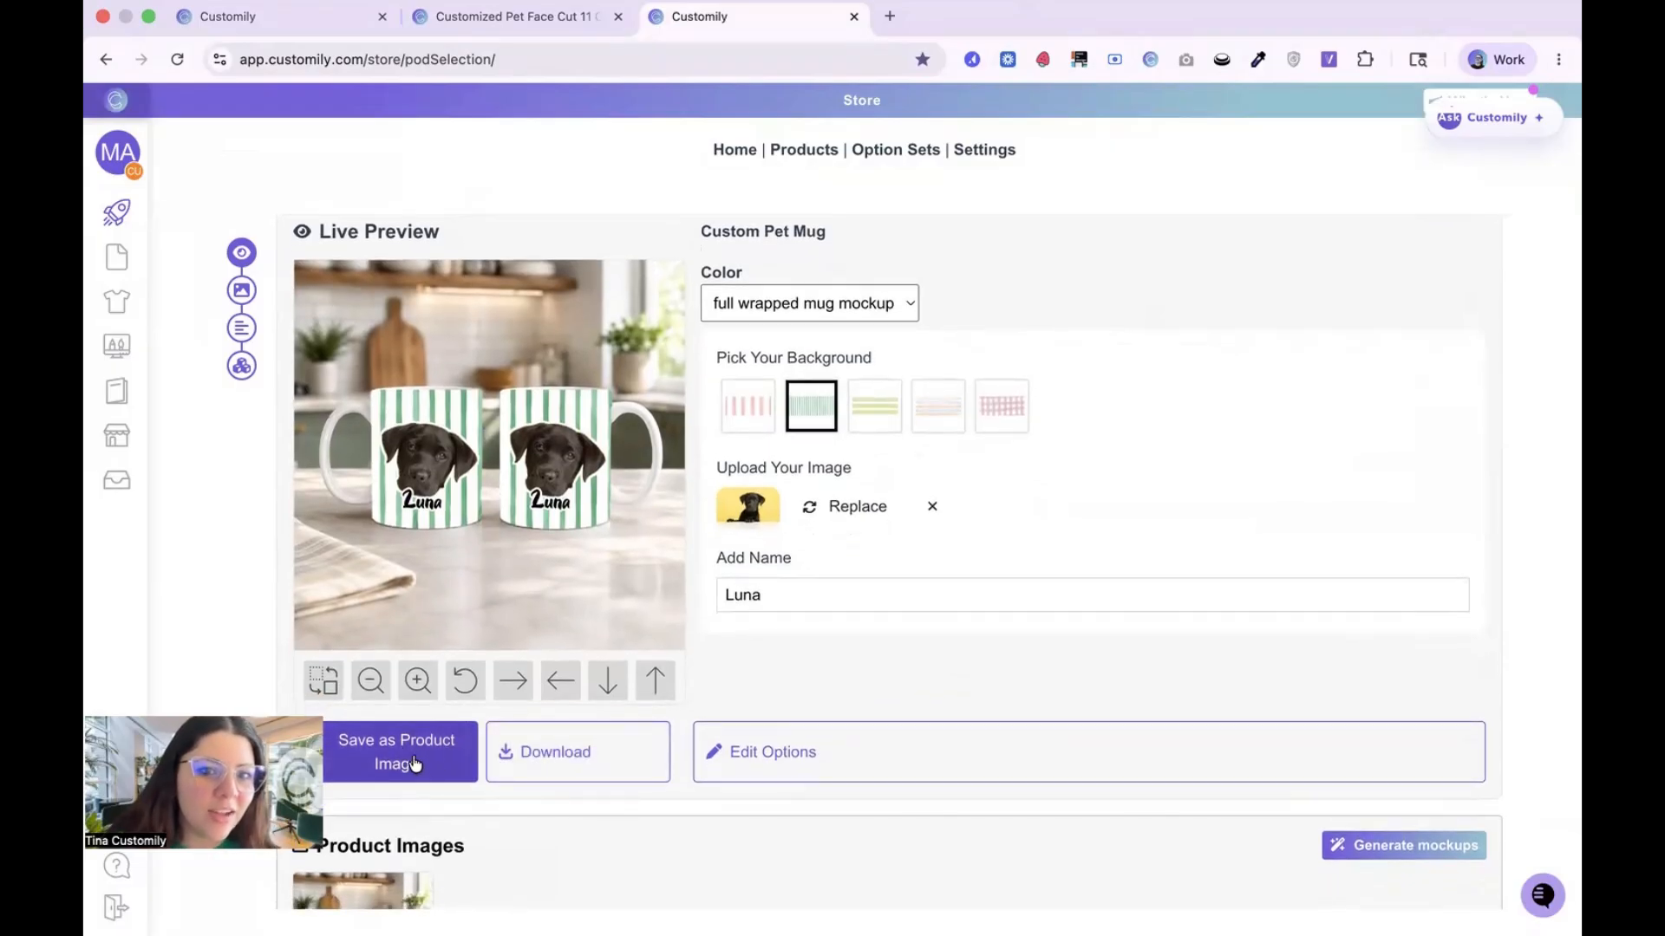
left_click(415, 763)
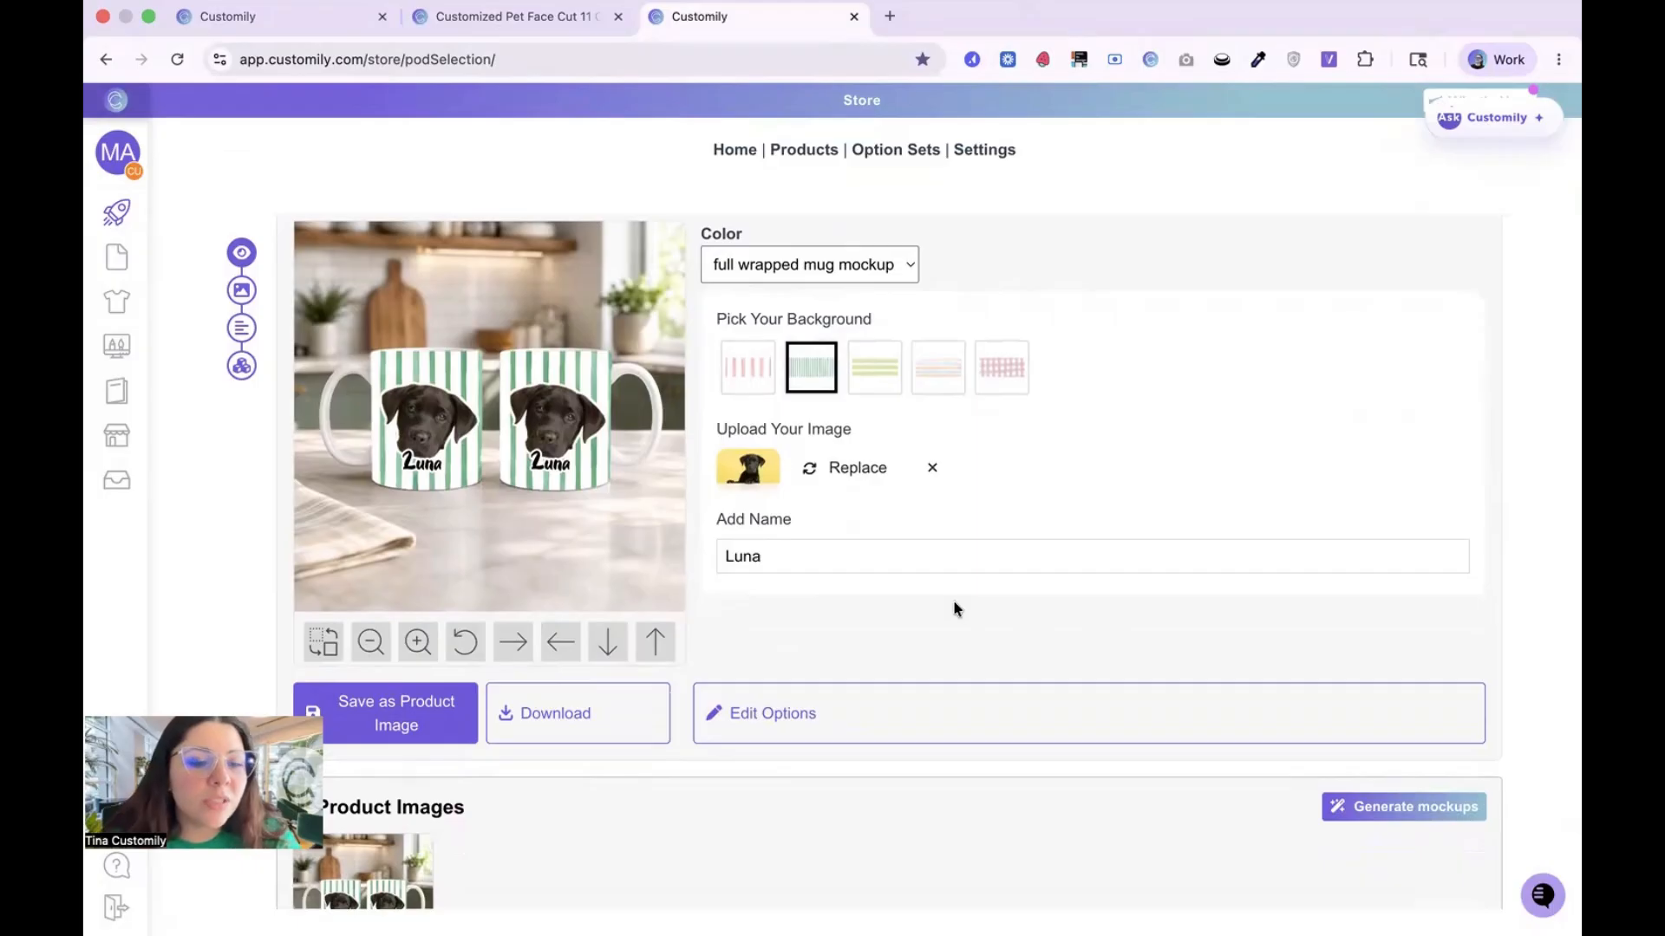
Step: Generate a product mockup from the saved mug image using the default realistic product photo description
scroll(953, 603, "down", 5)
scroll(882, 560, "up", 7)
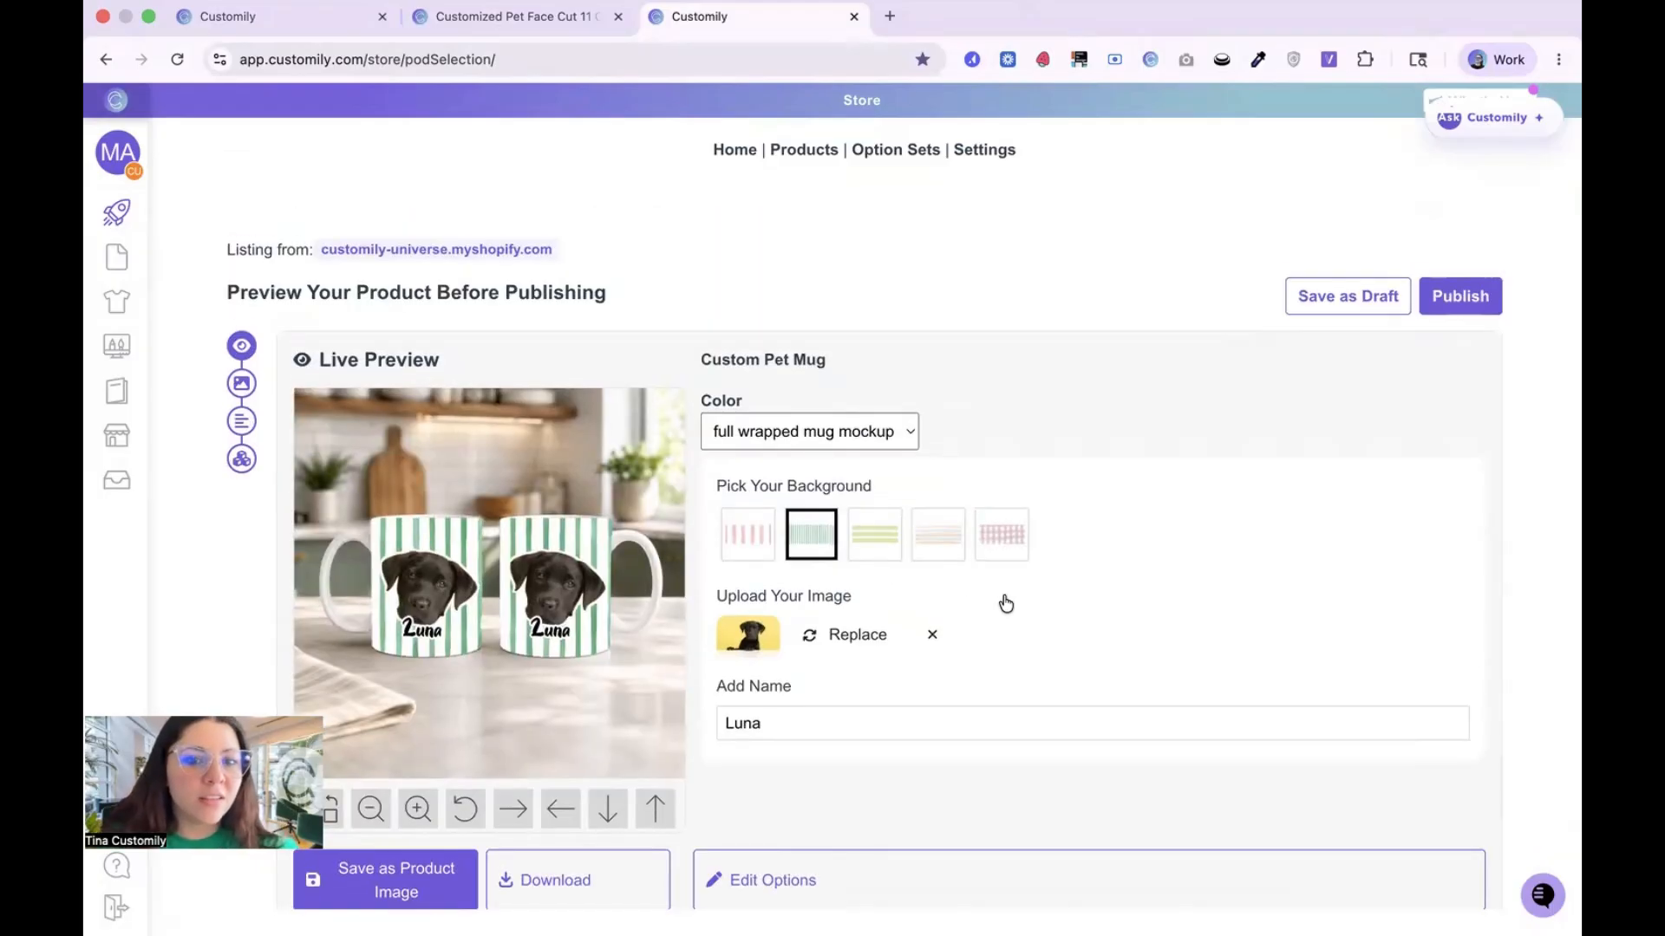
scroll(1006, 604, "down", 2)
scroll(1006, 604, "down", 3)
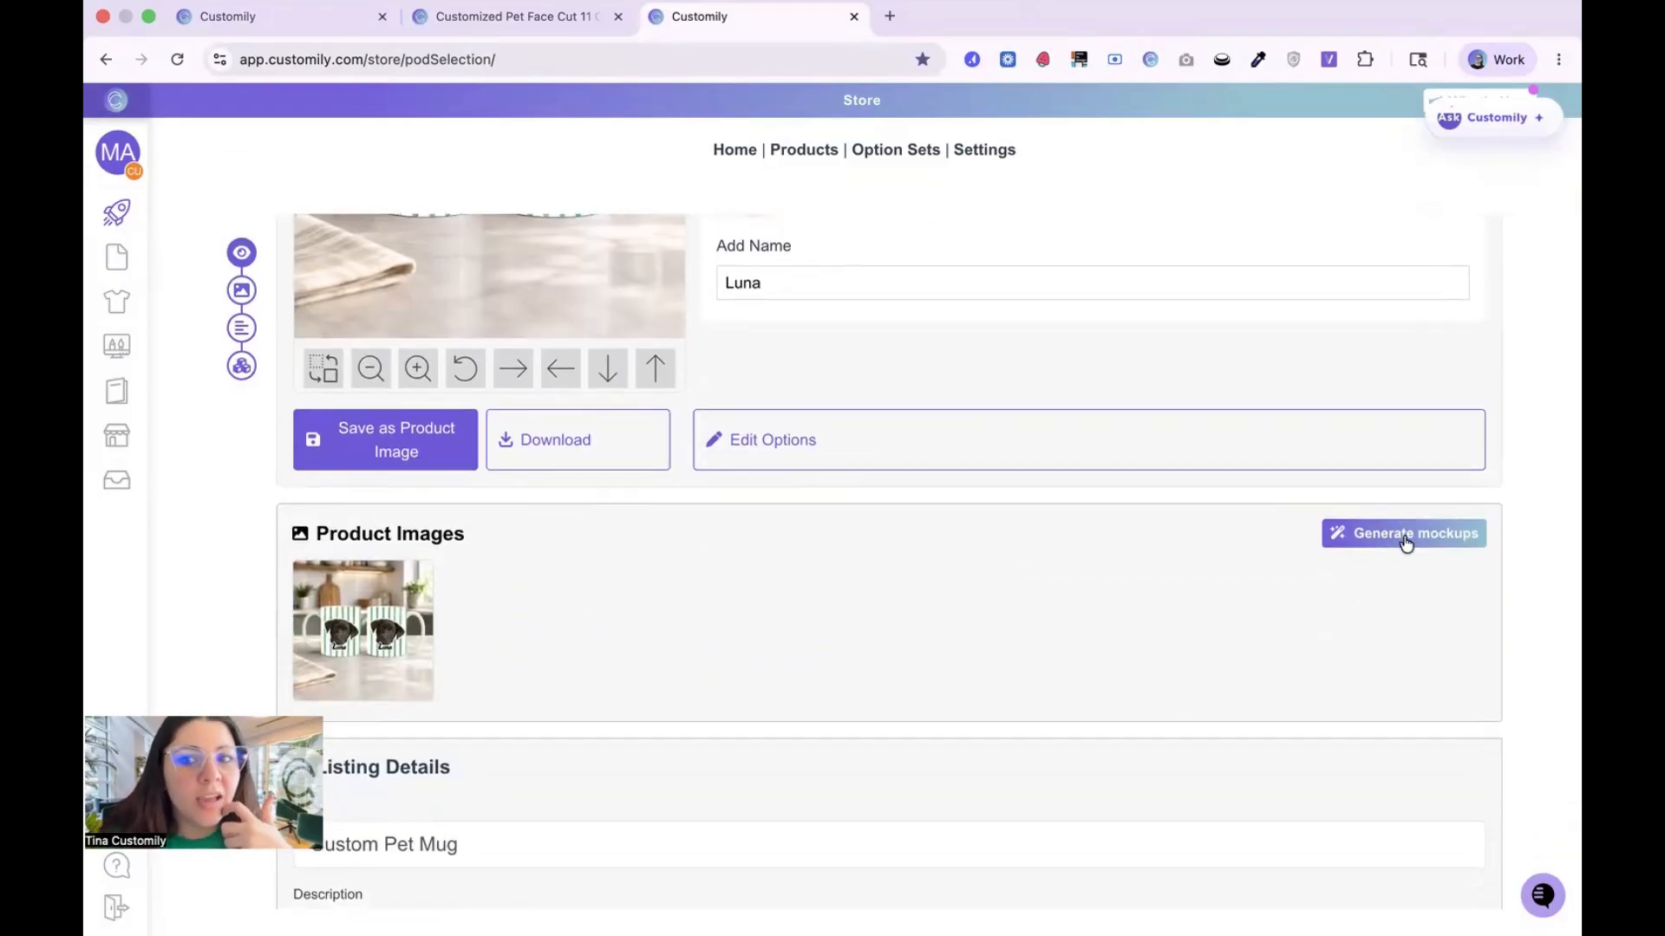
left_click(1334, 539)
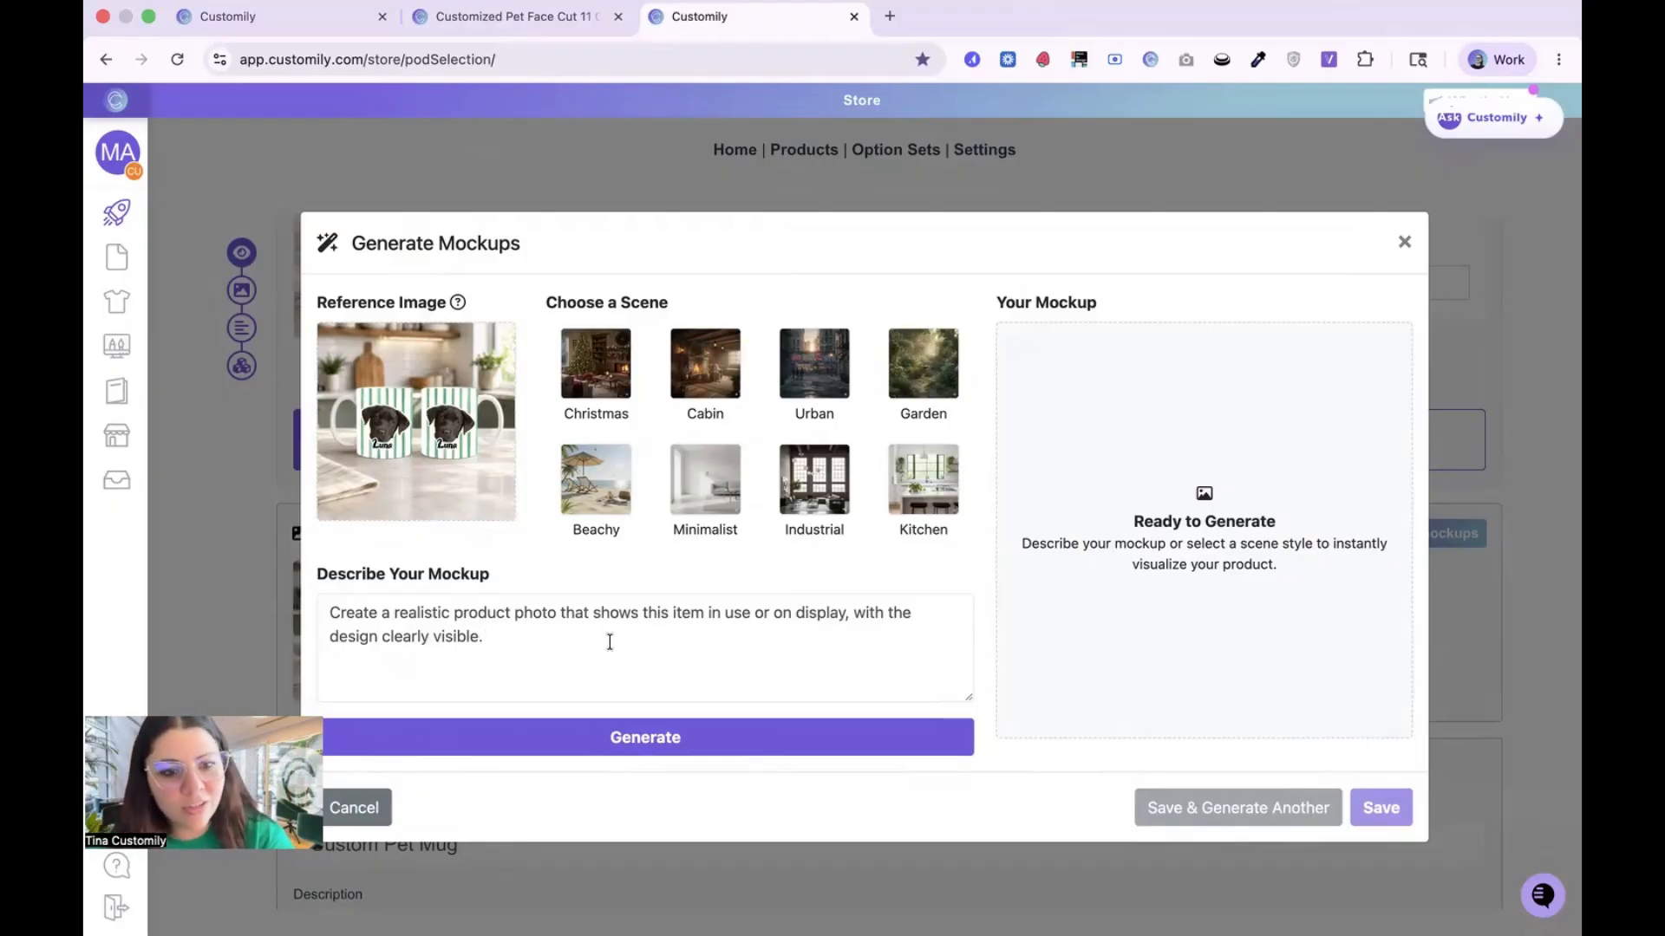
left_click(633, 739)
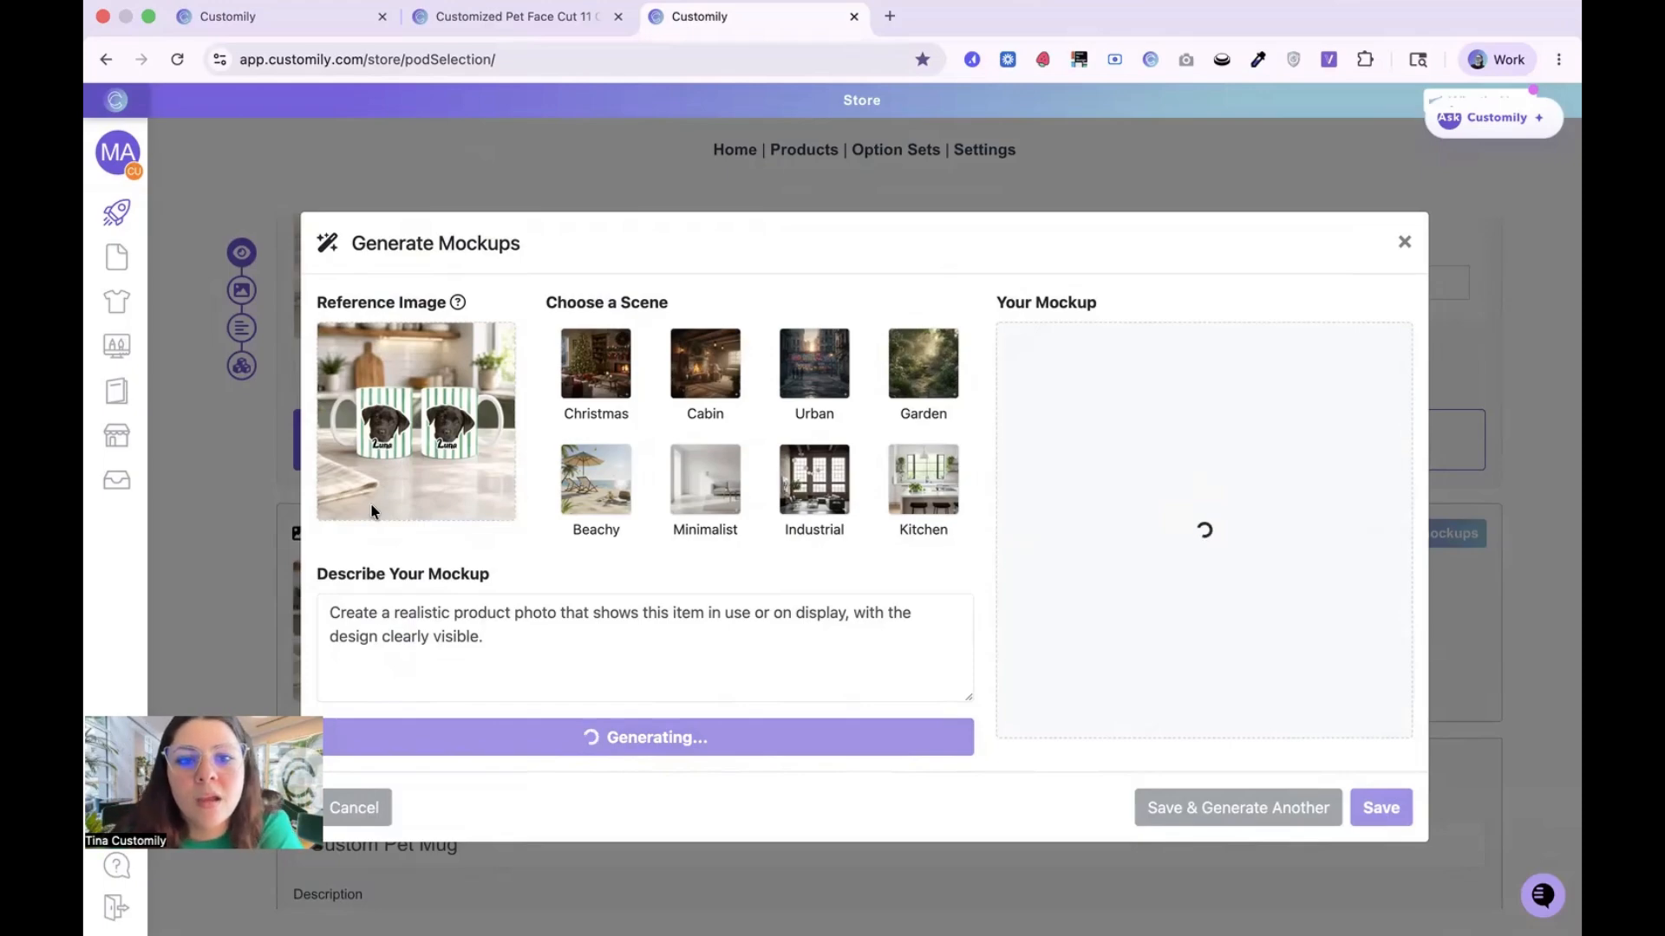
Step: Save the generated mockup of the hand-held mug to the product images
left_click_drag(531, 646, 319, 615)
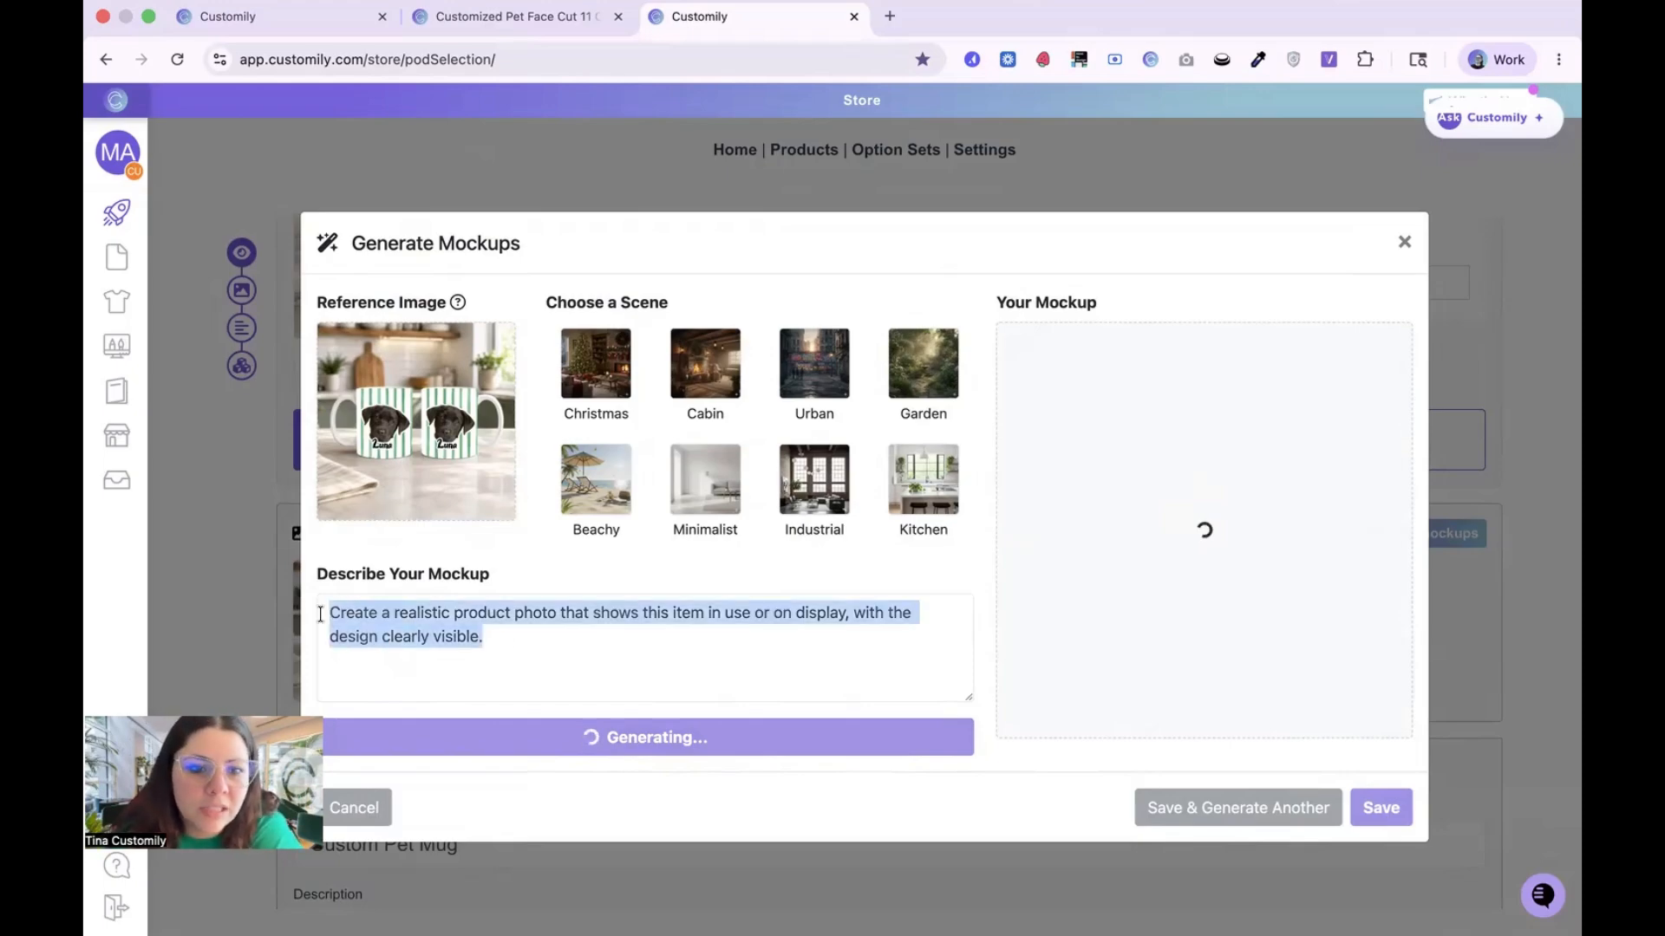
left_click(398, 611)
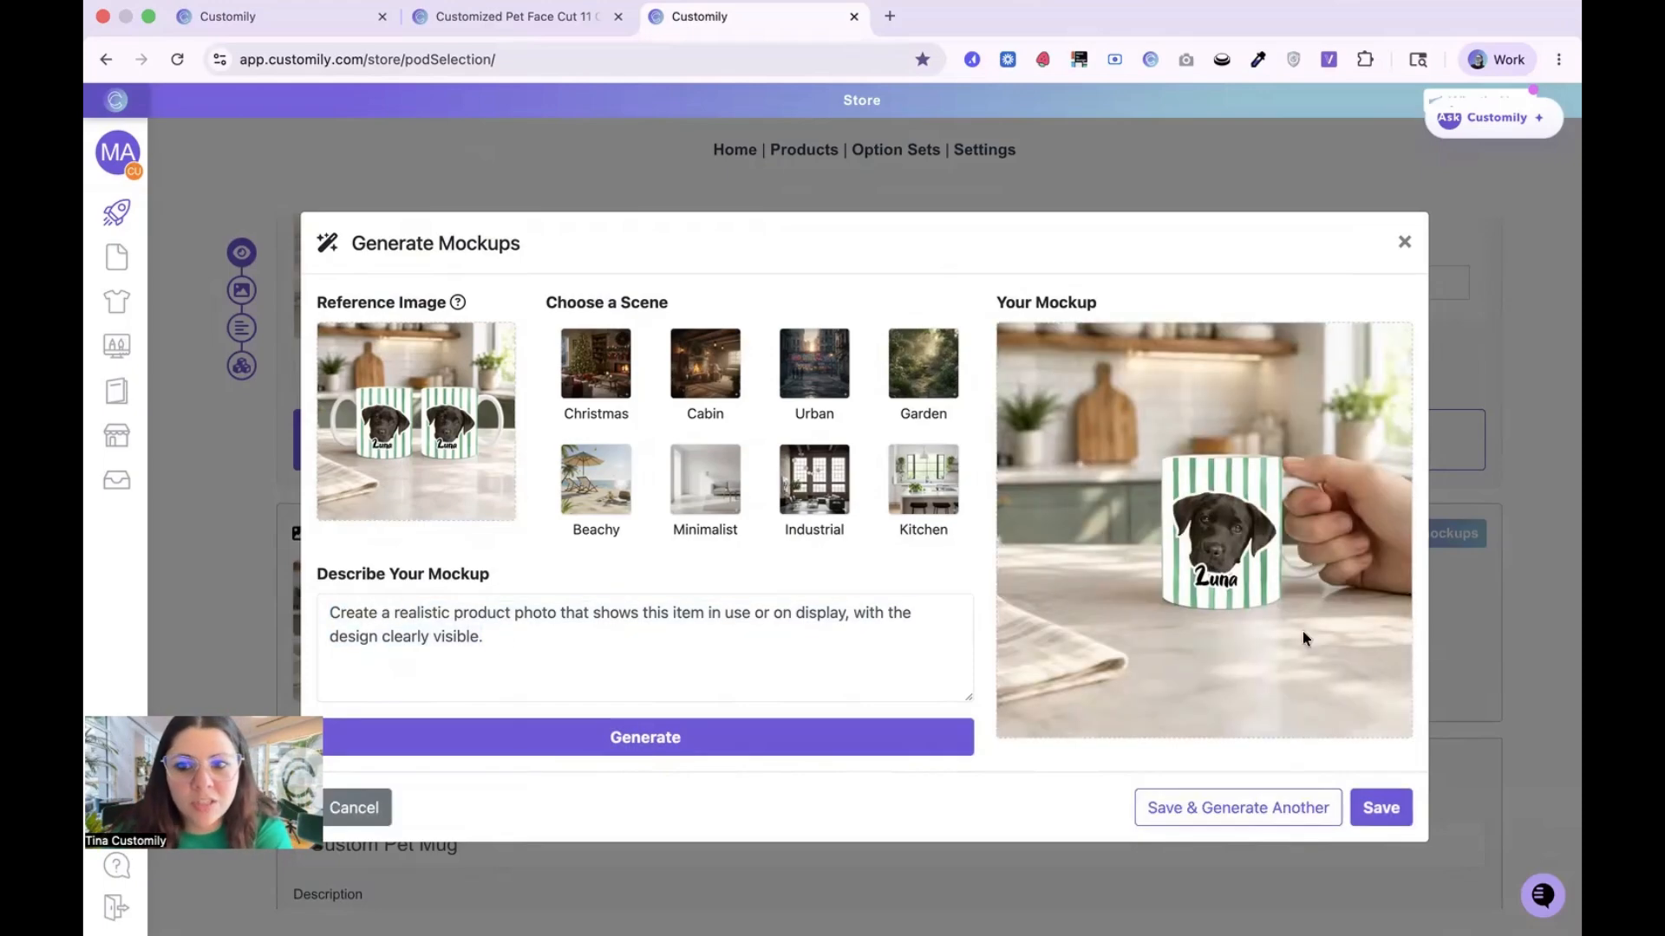
left_click(1381, 808)
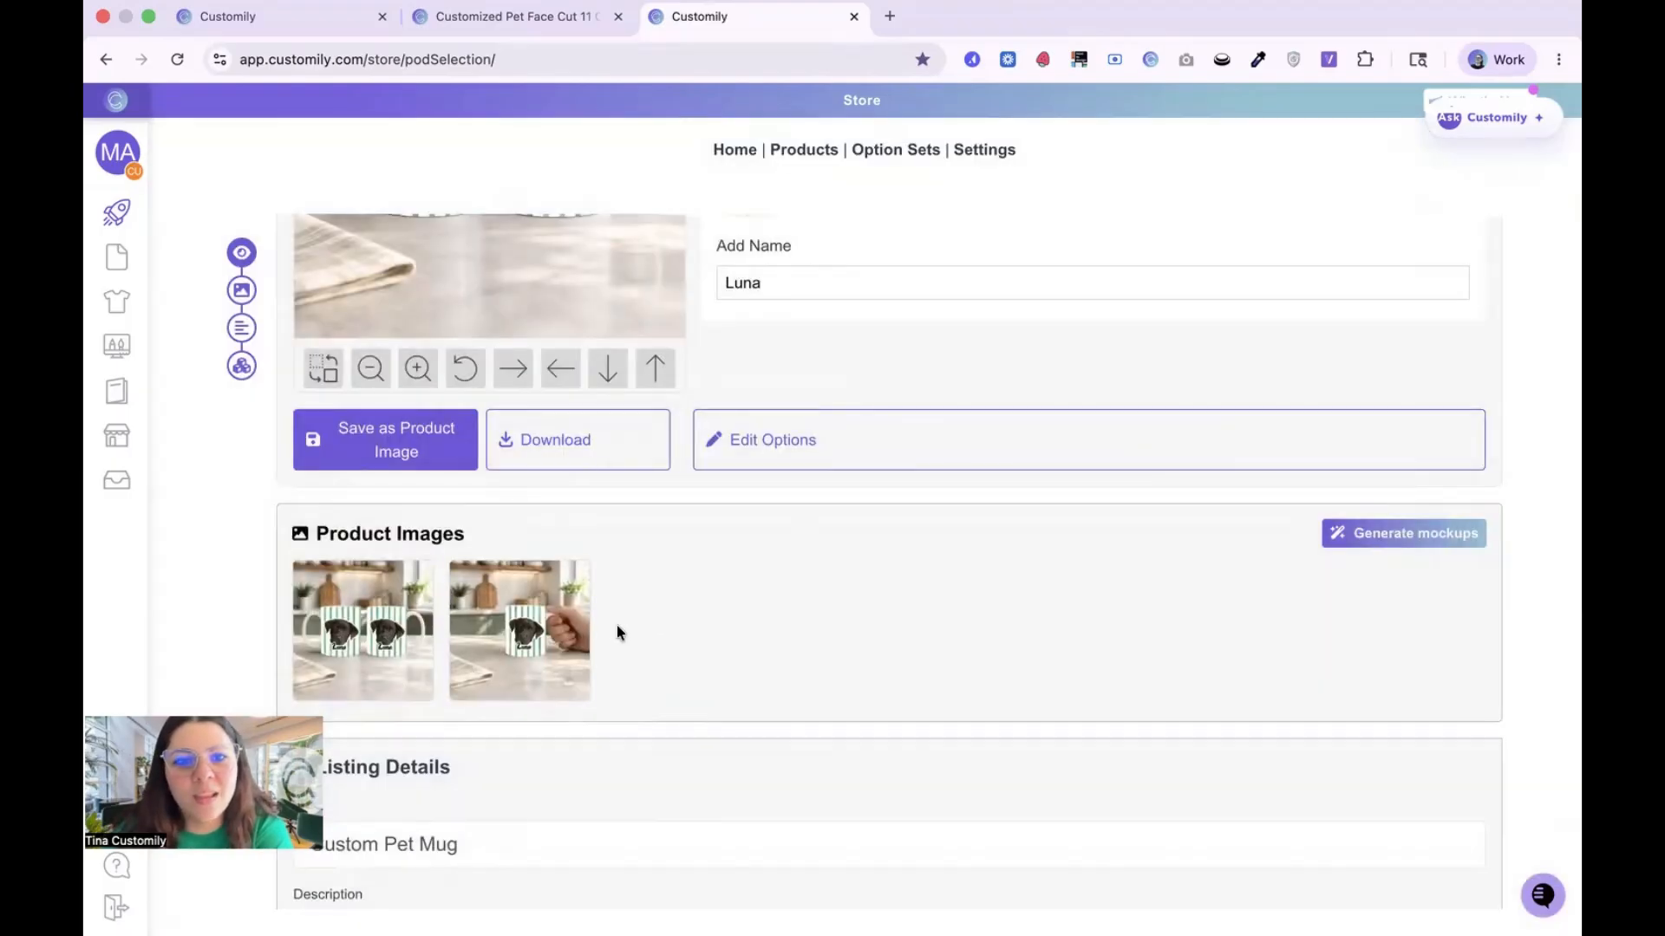
Step: Generate another mockup of the mugs using the Kitchen scene and its bright marble-countertop description
left_click(1353, 538)
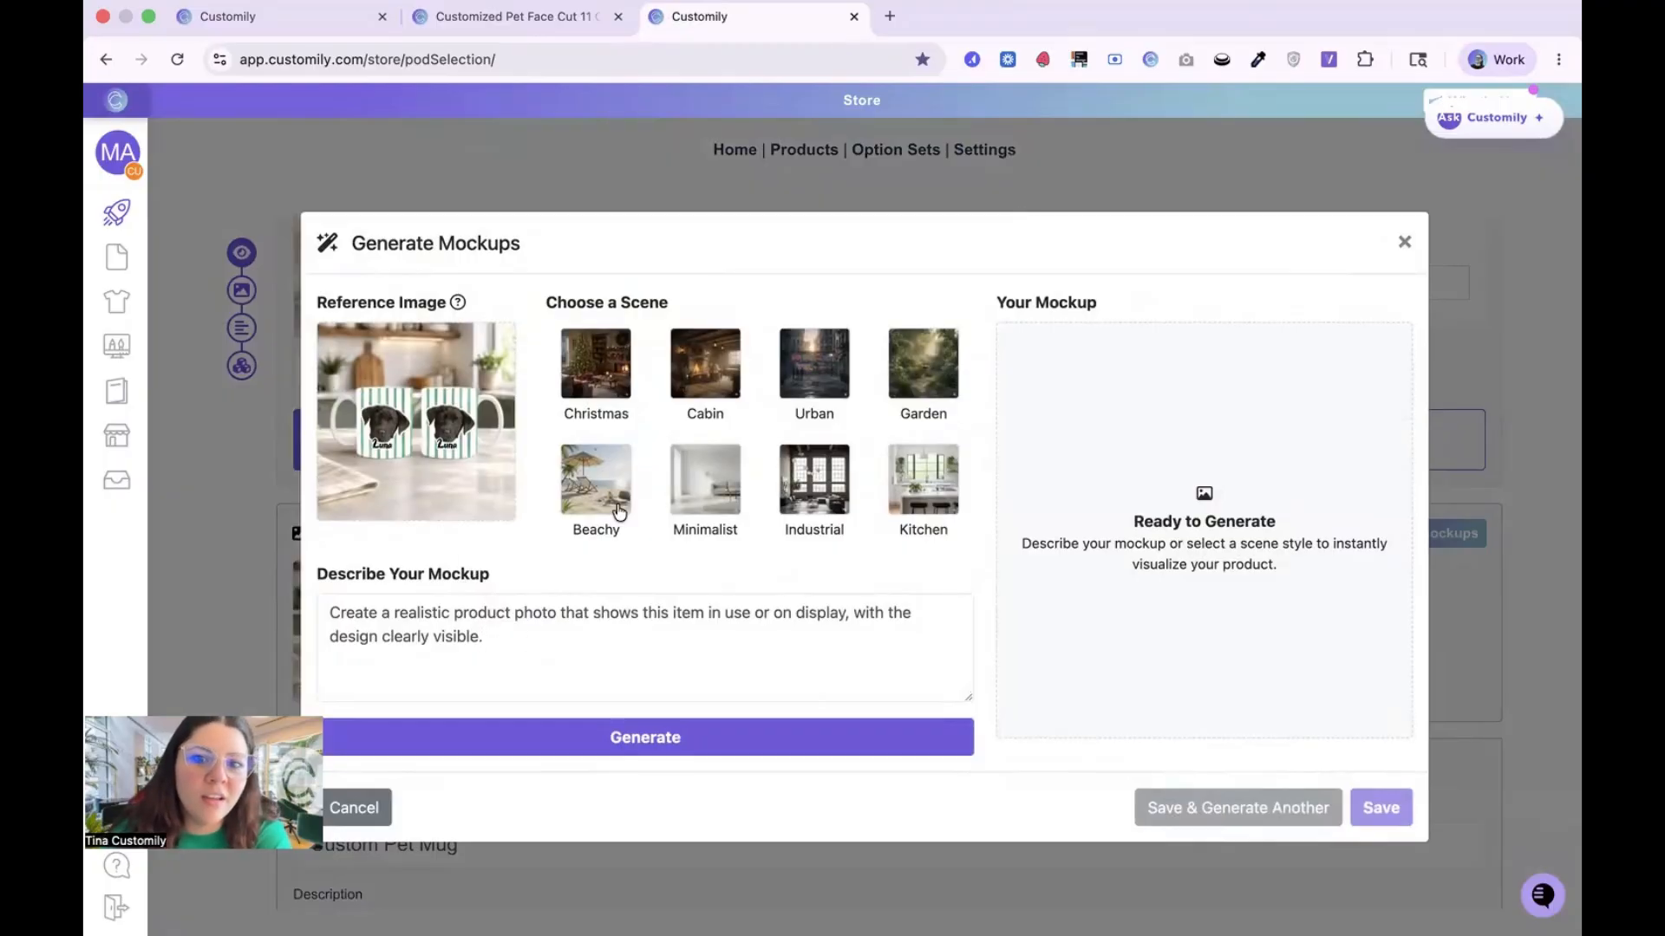
left_click(917, 486)
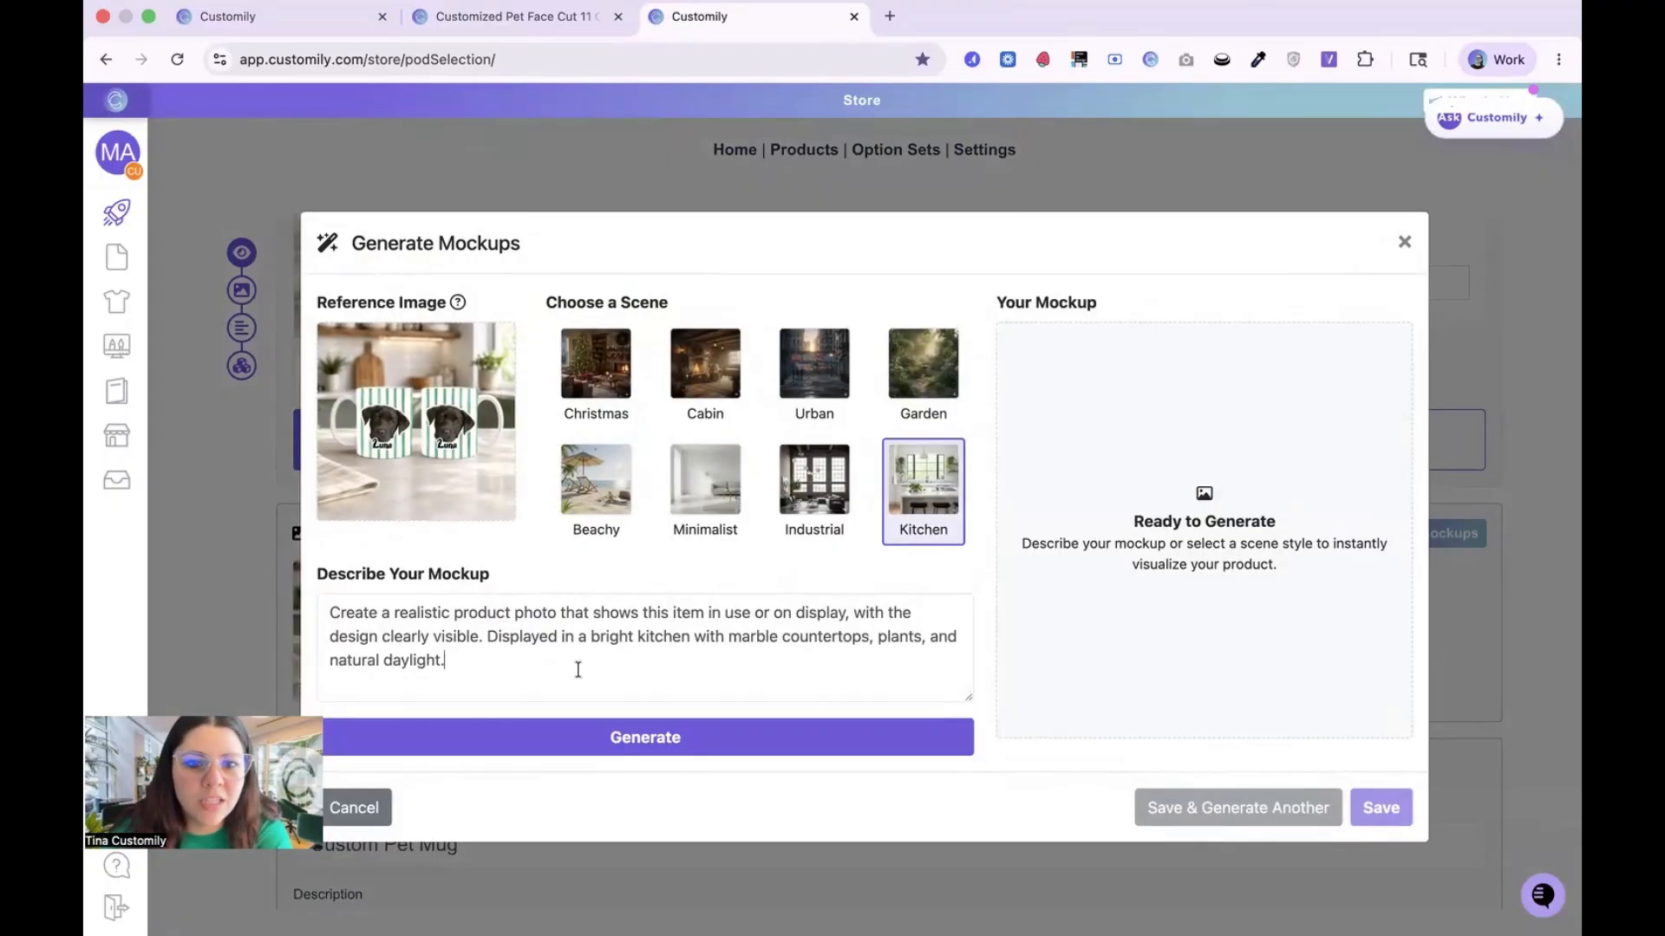
left_click(642, 737)
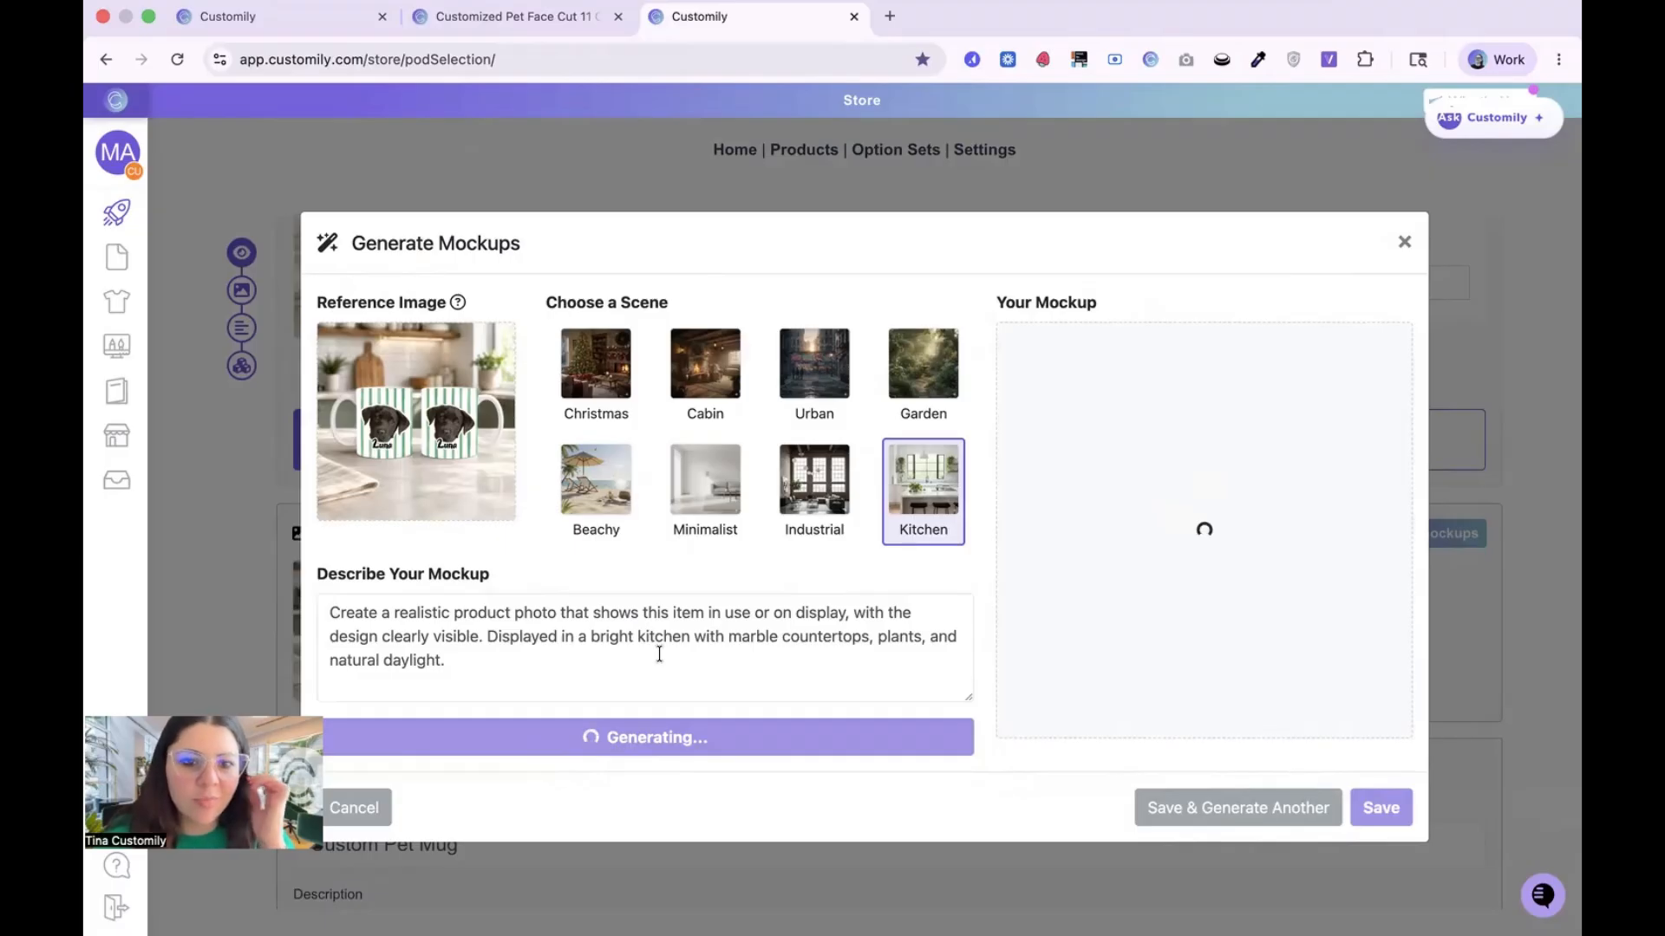
left_click_drag(643, 659, 322, 626)
left_click(533, 611)
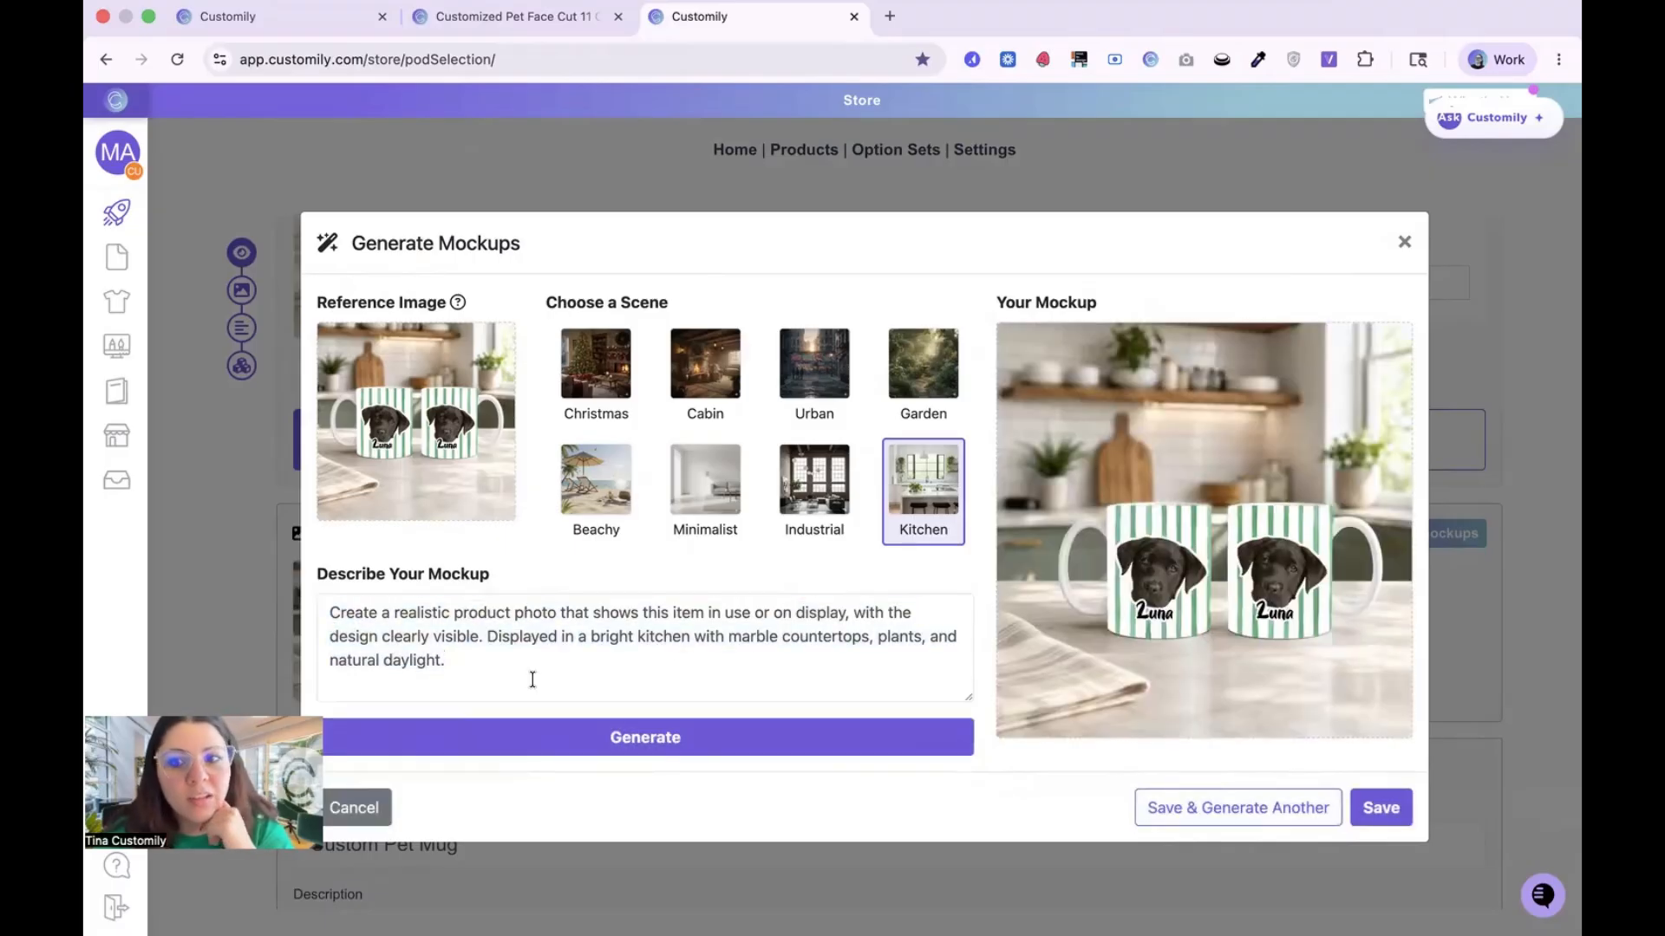
Step: Generate a mockup with the Industrial scene and save it to the product images
left_click(831, 485)
left_click(782, 751)
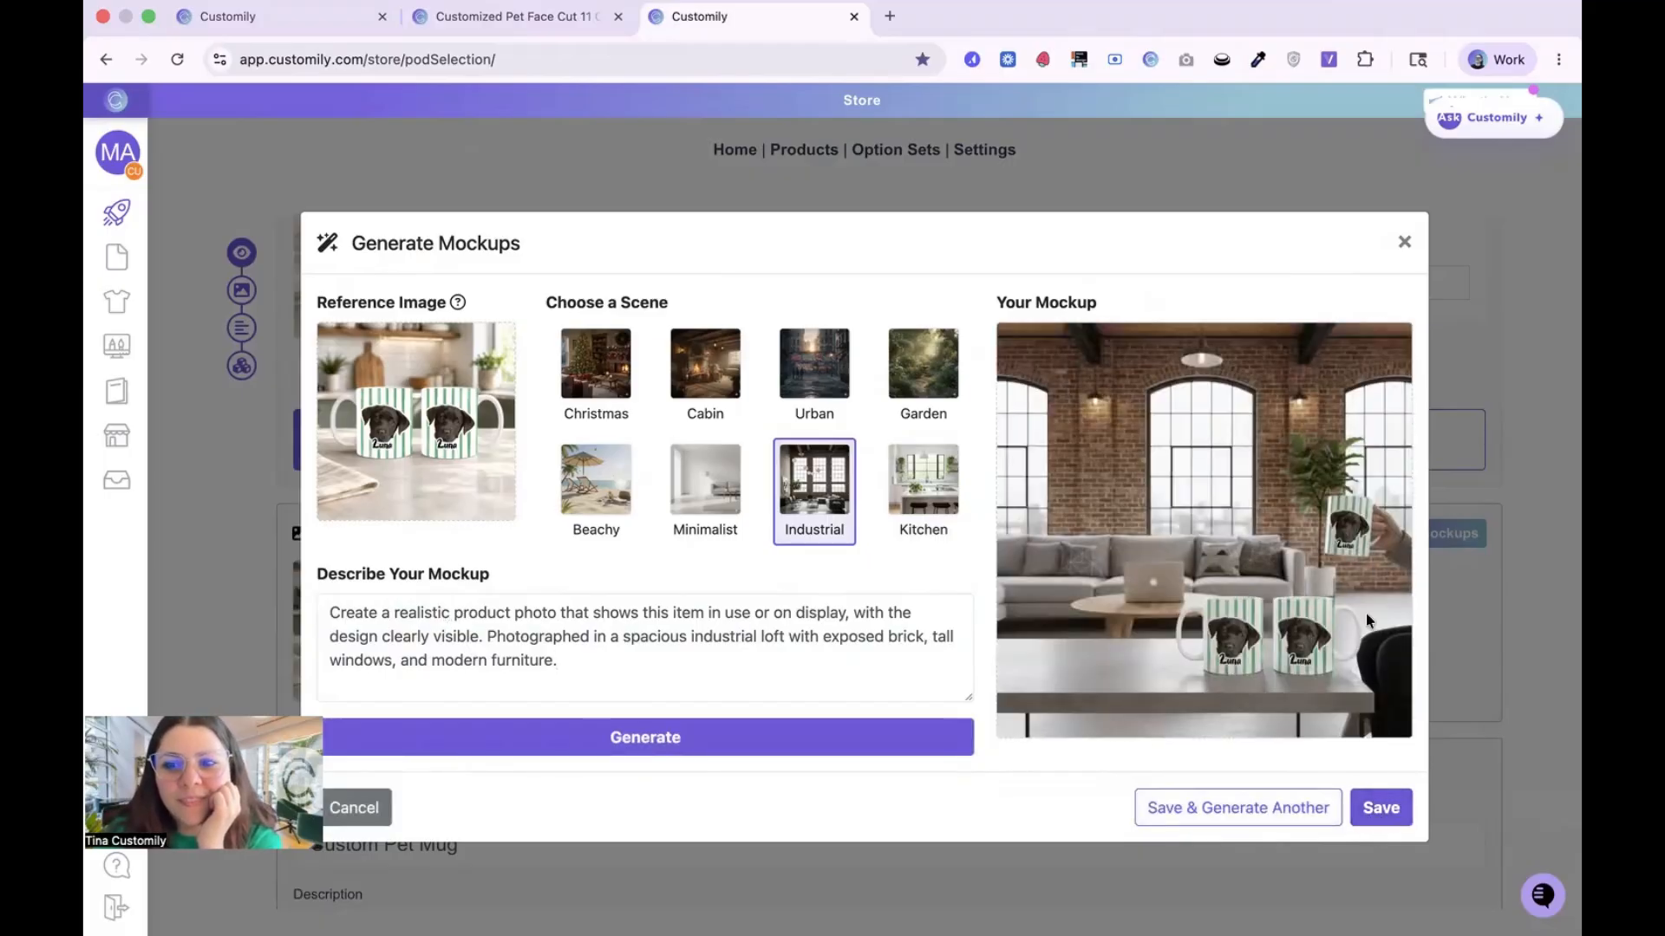
left_click(1379, 807)
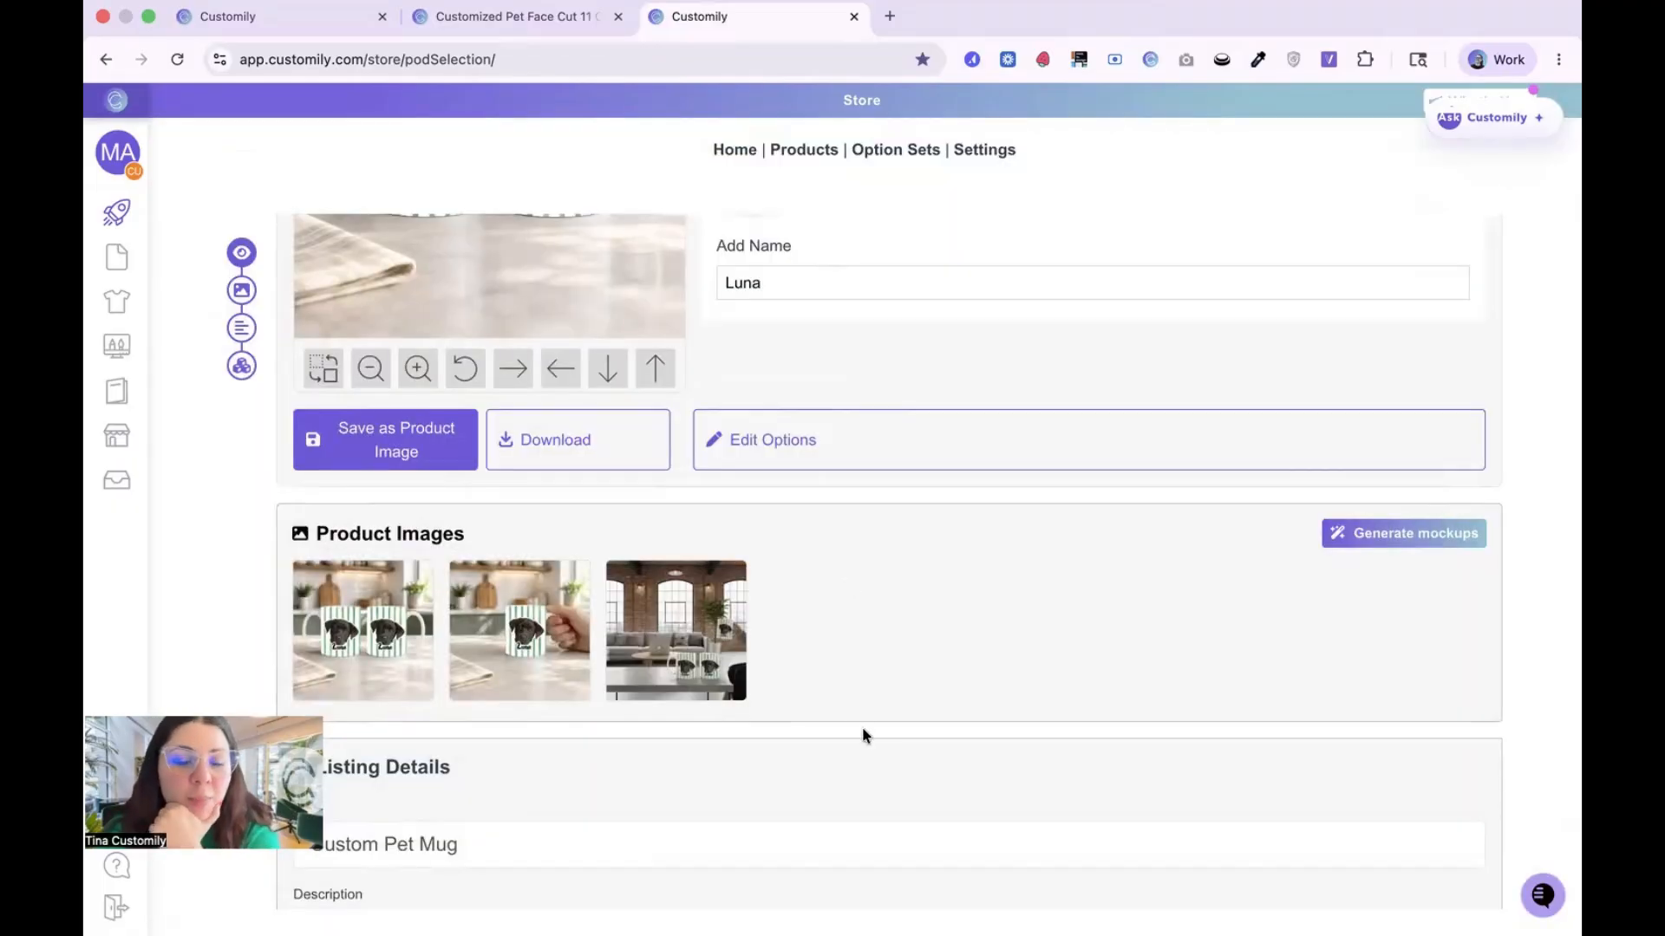
Step: Set the price of the full wrapped mug mockup variant to 30 USD
scroll(863, 728, "down", 5)
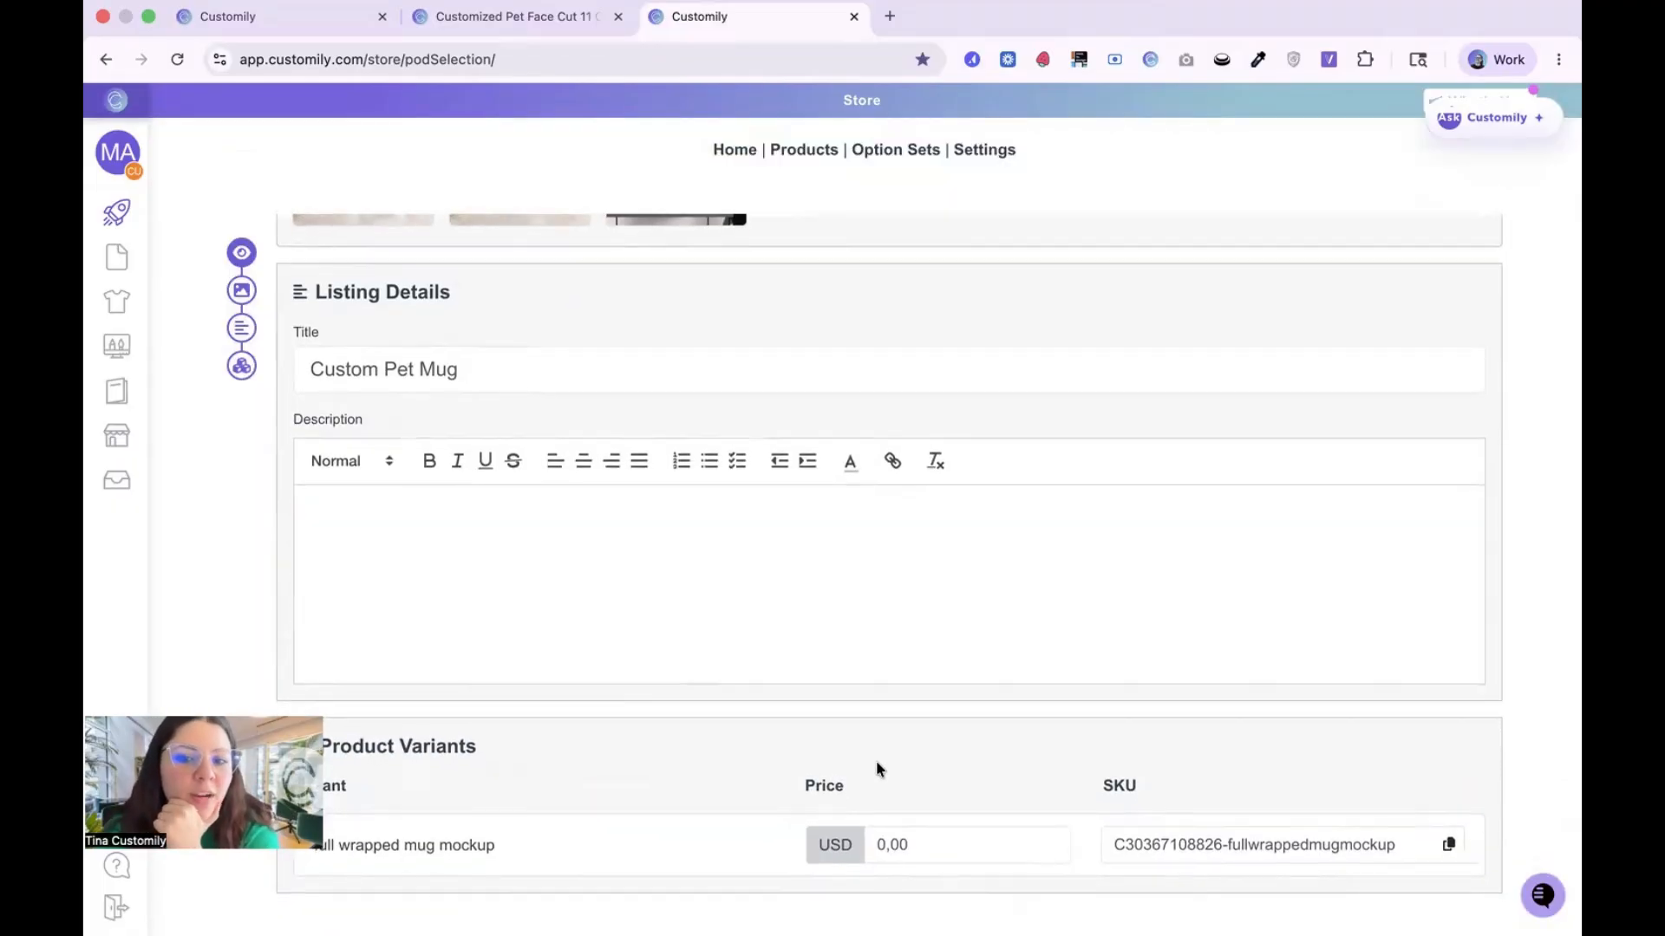
left_click_drag(926, 840, 830, 842)
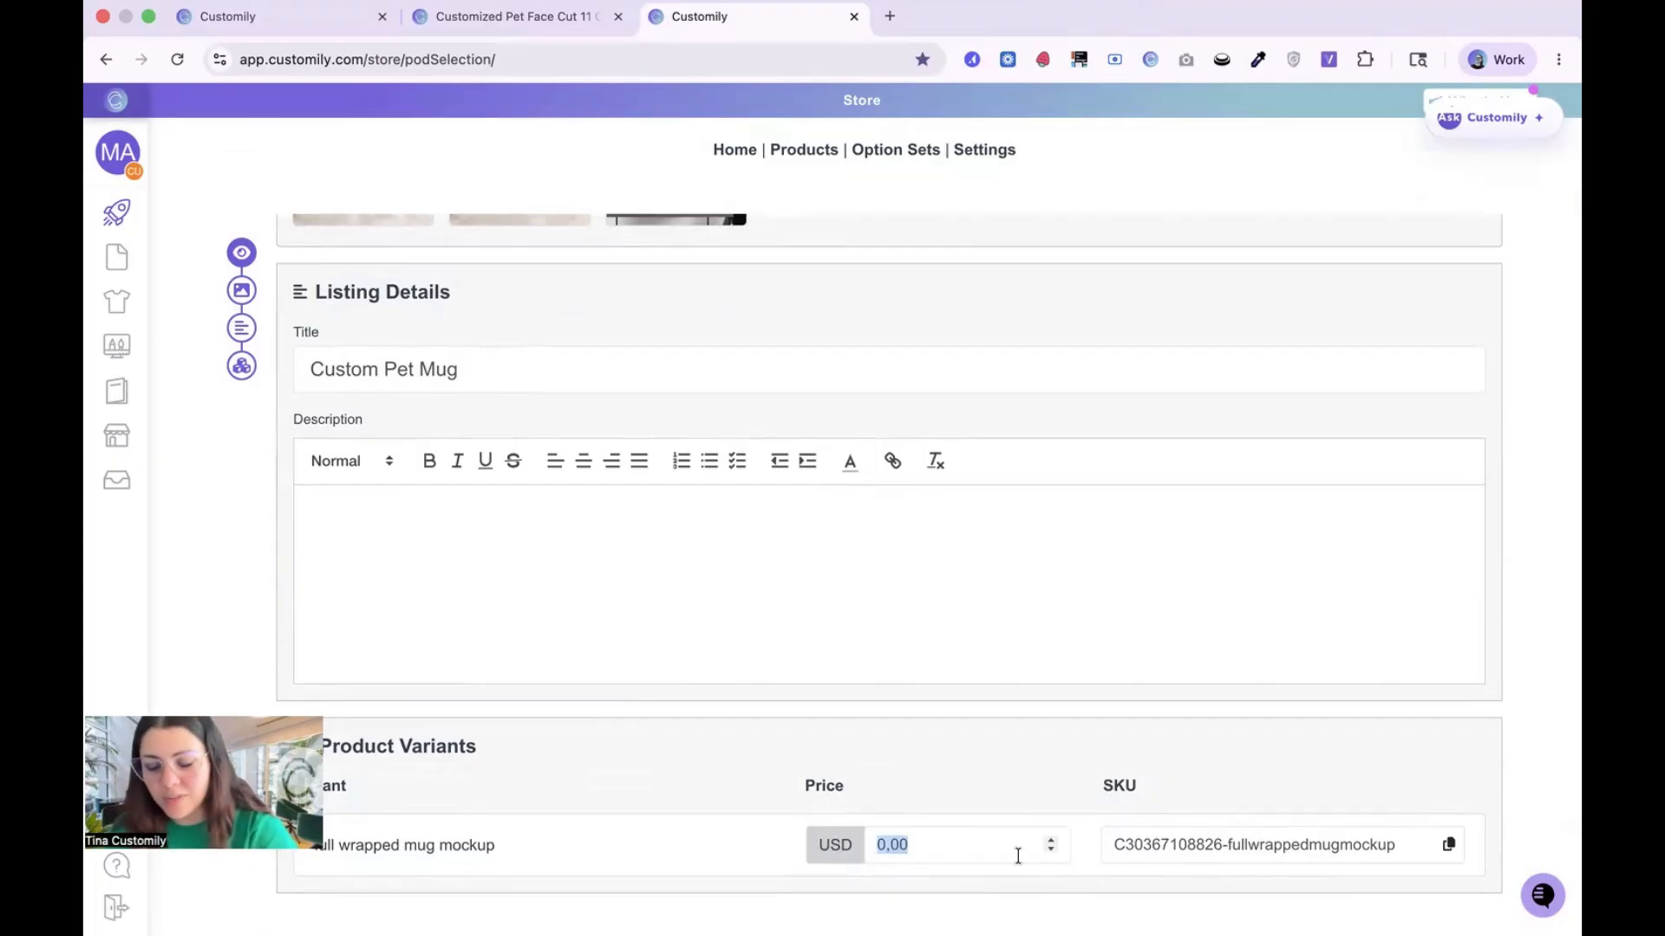
type("30")
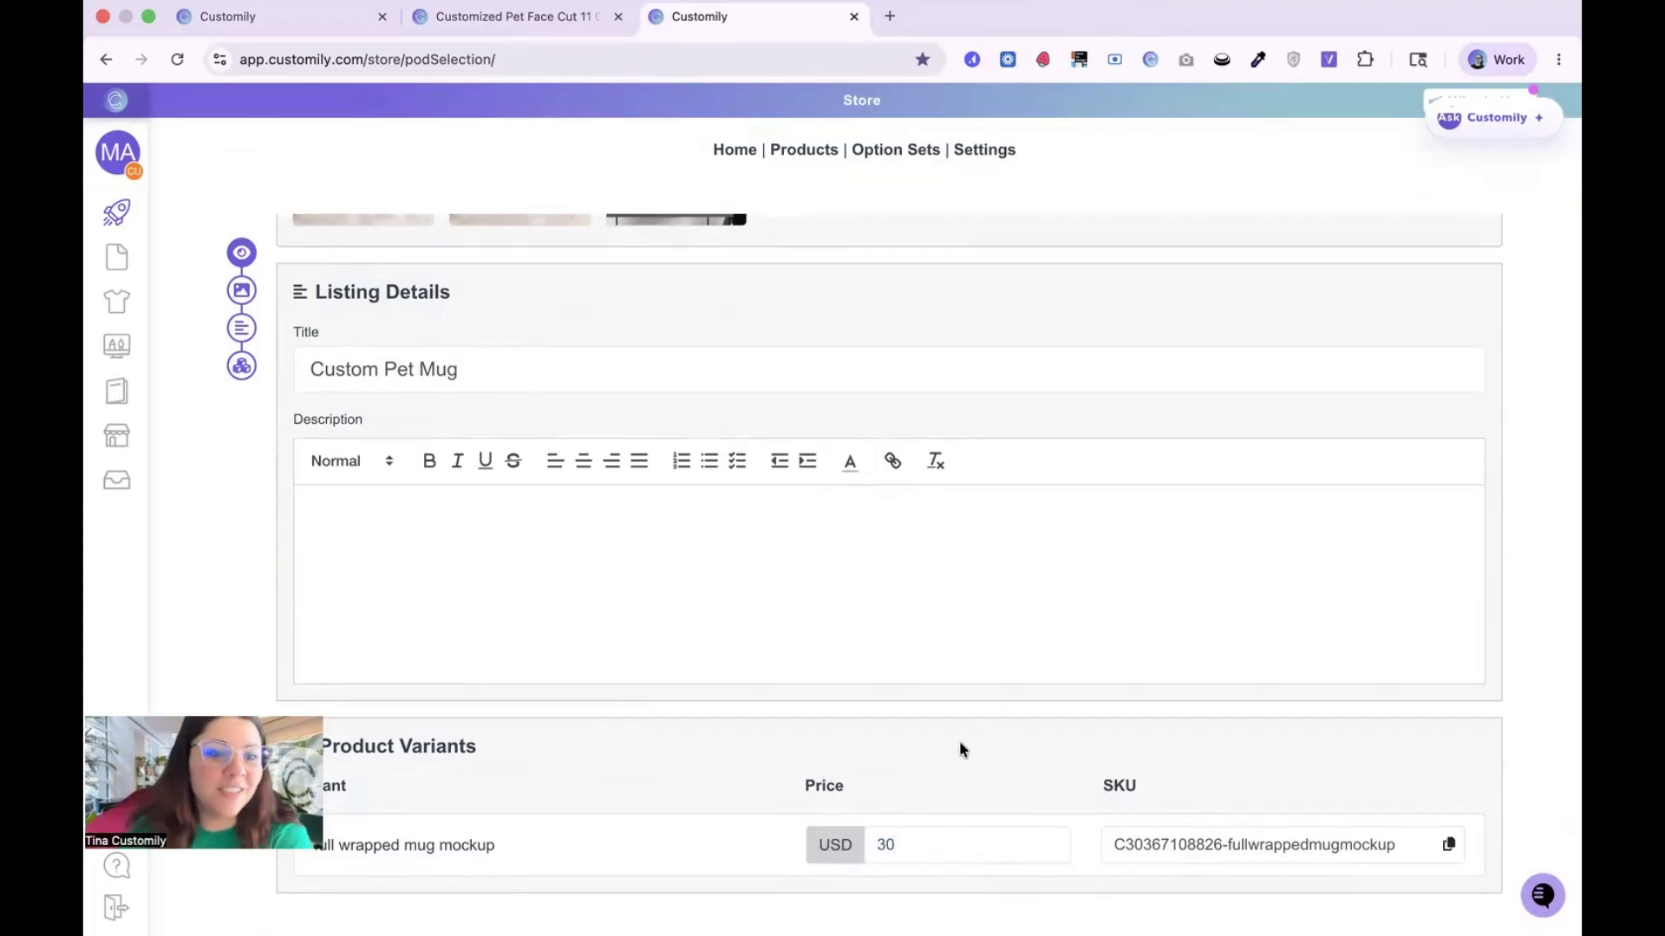
scroll(957, 741, "down", 8)
scroll(957, 750, "up", 1)
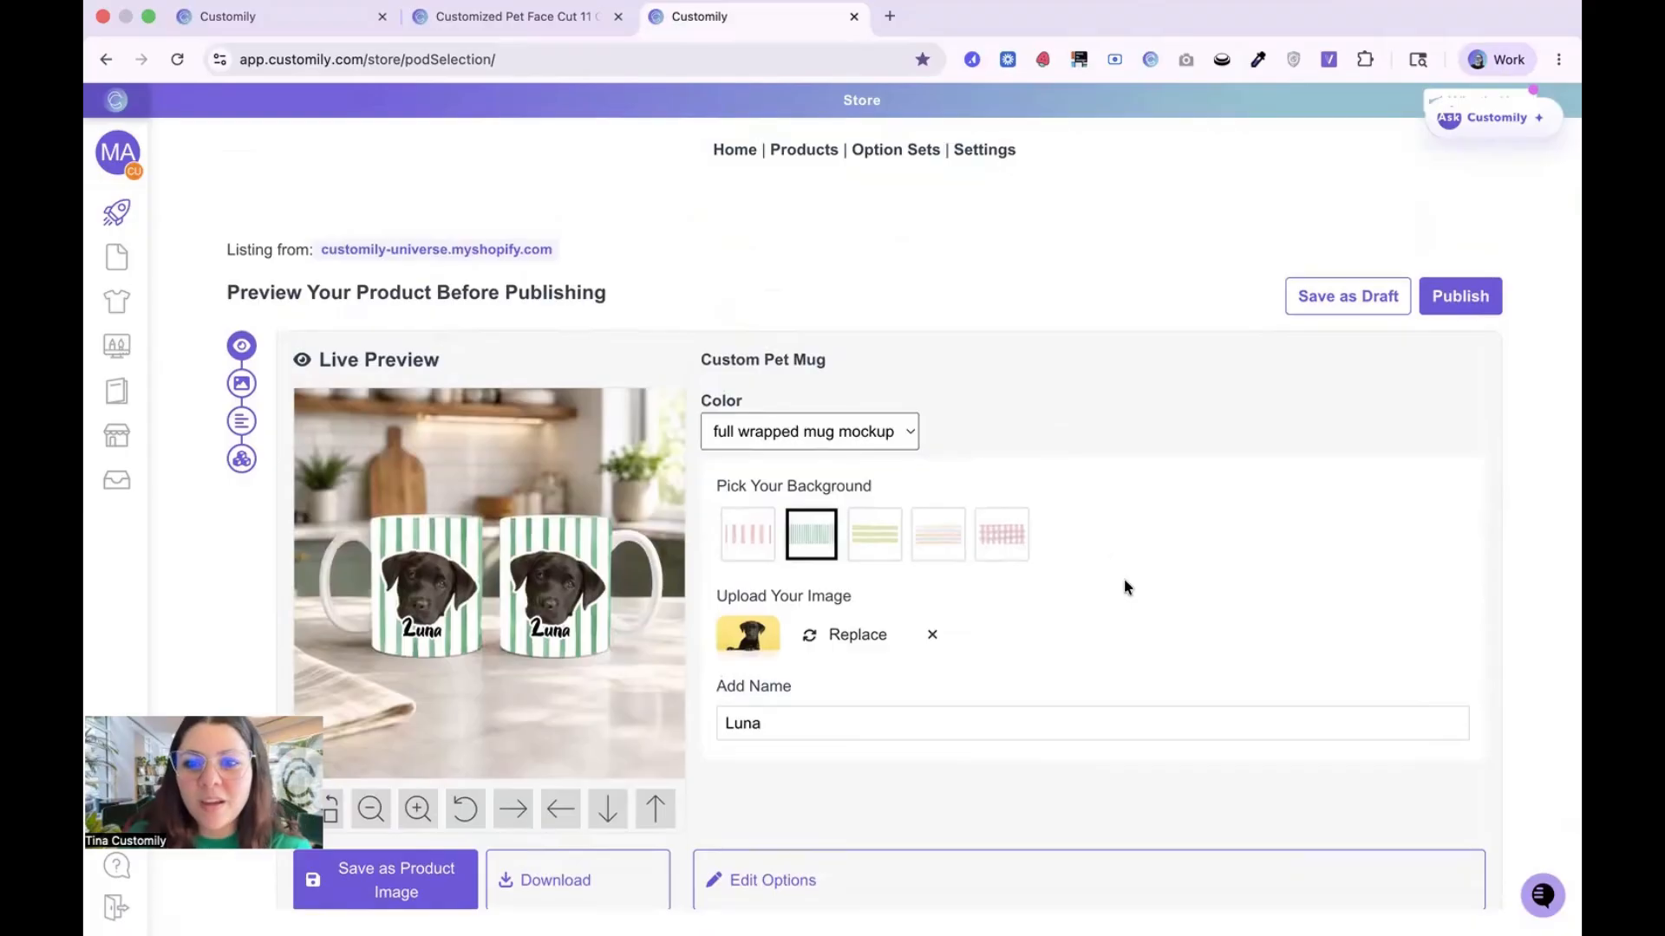
scroll(1124, 580, "down", 8)
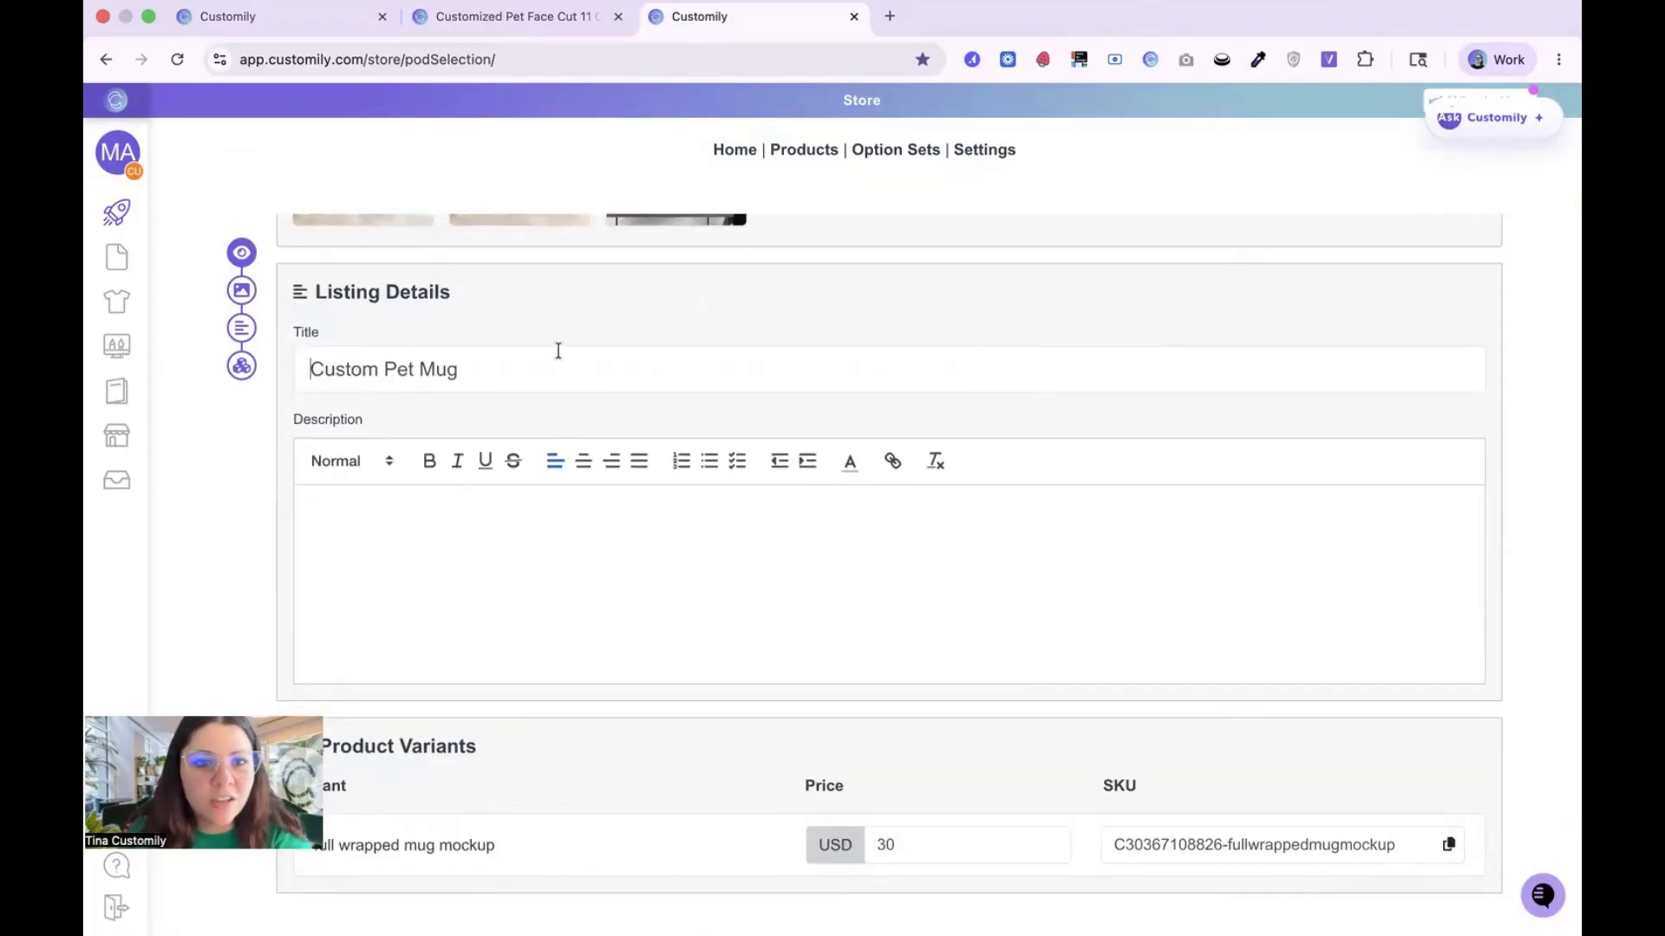
left_click(498, 583)
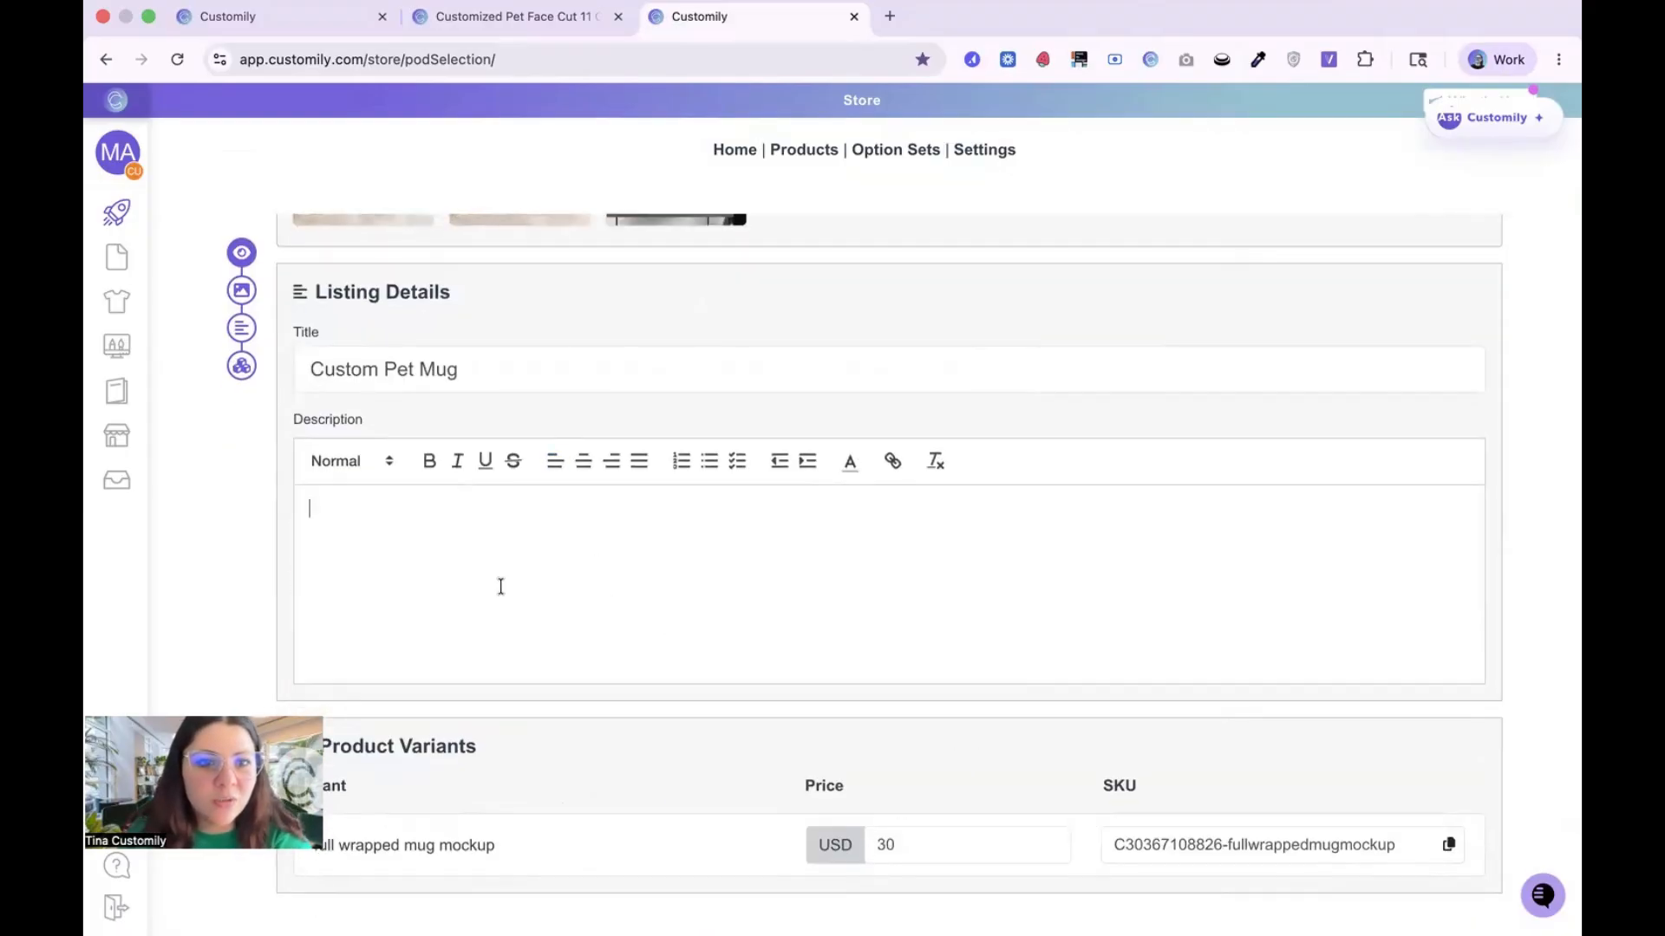
double_click(886, 844)
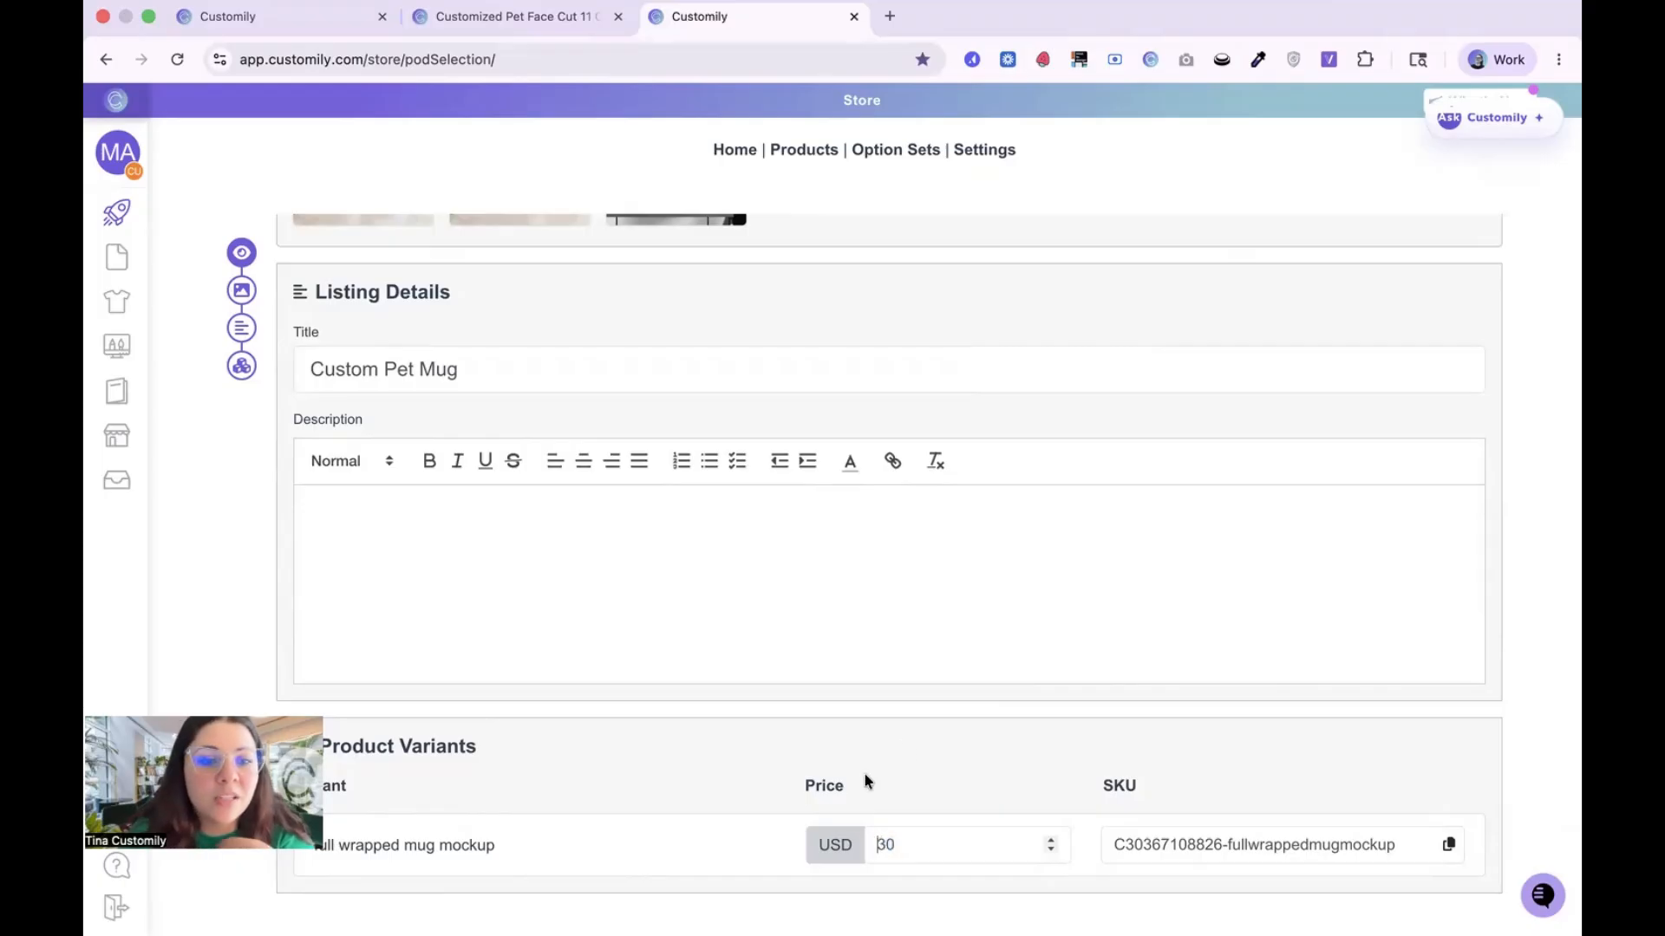
Step: Publish the Custom Pet Mug listing and open its storefront preview
scroll(923, 745, "up", 8)
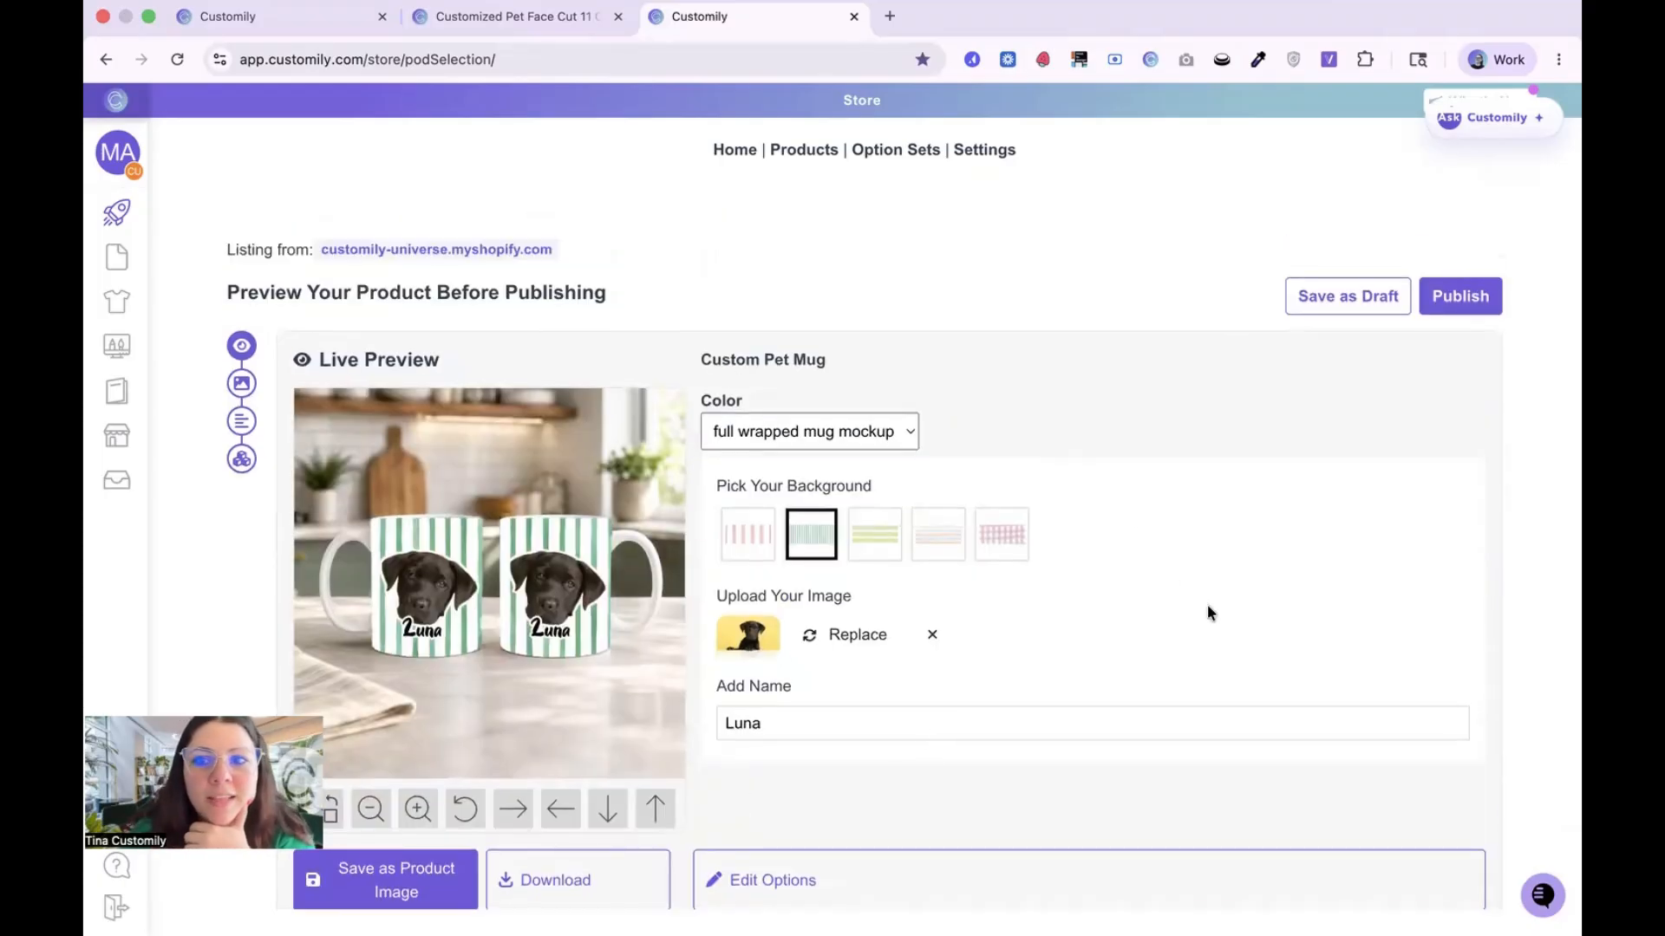
left_click(1476, 302)
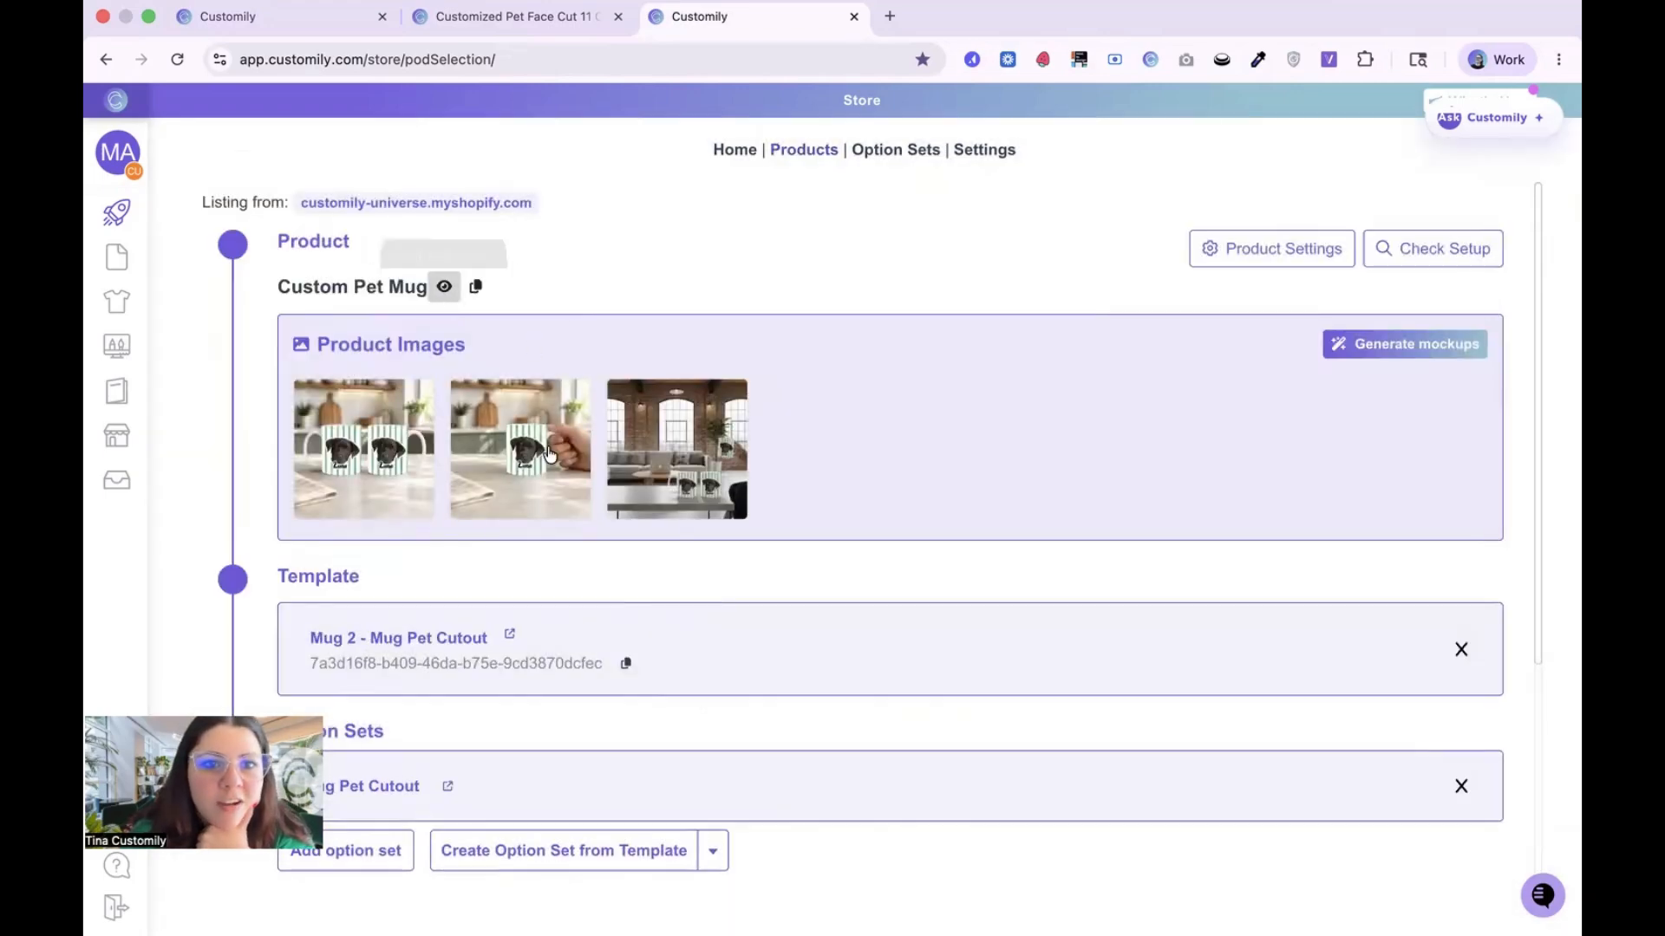
left_click(443, 286)
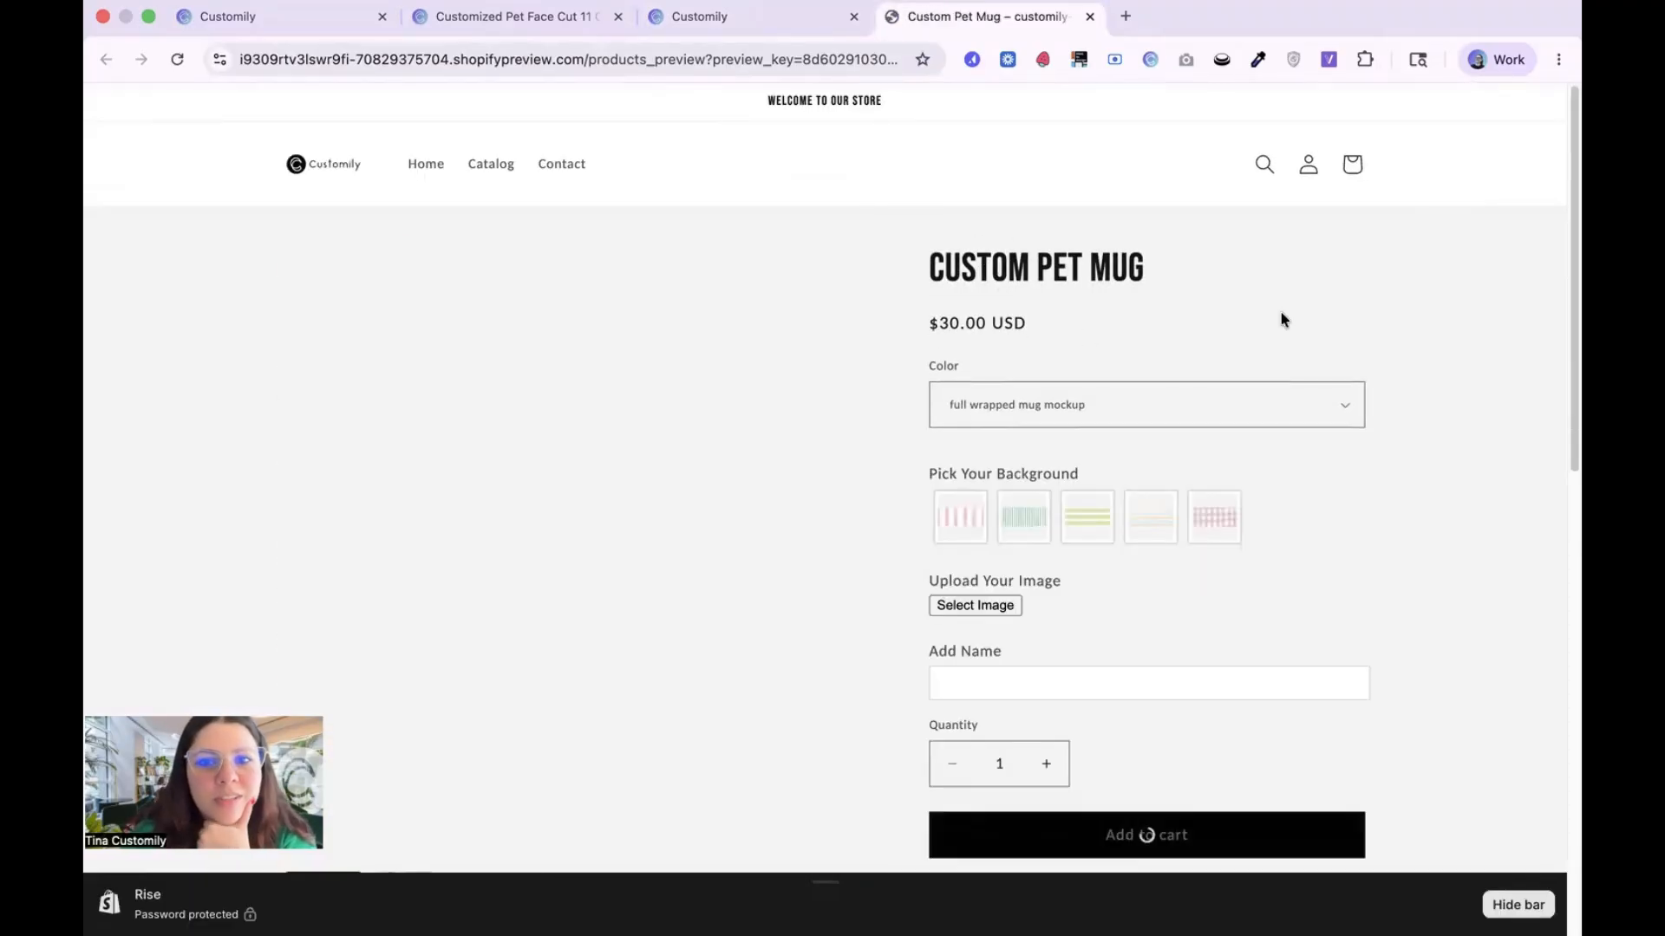
Step: Enter Luna as the pet name on the storefront product page
left_click(1049, 678)
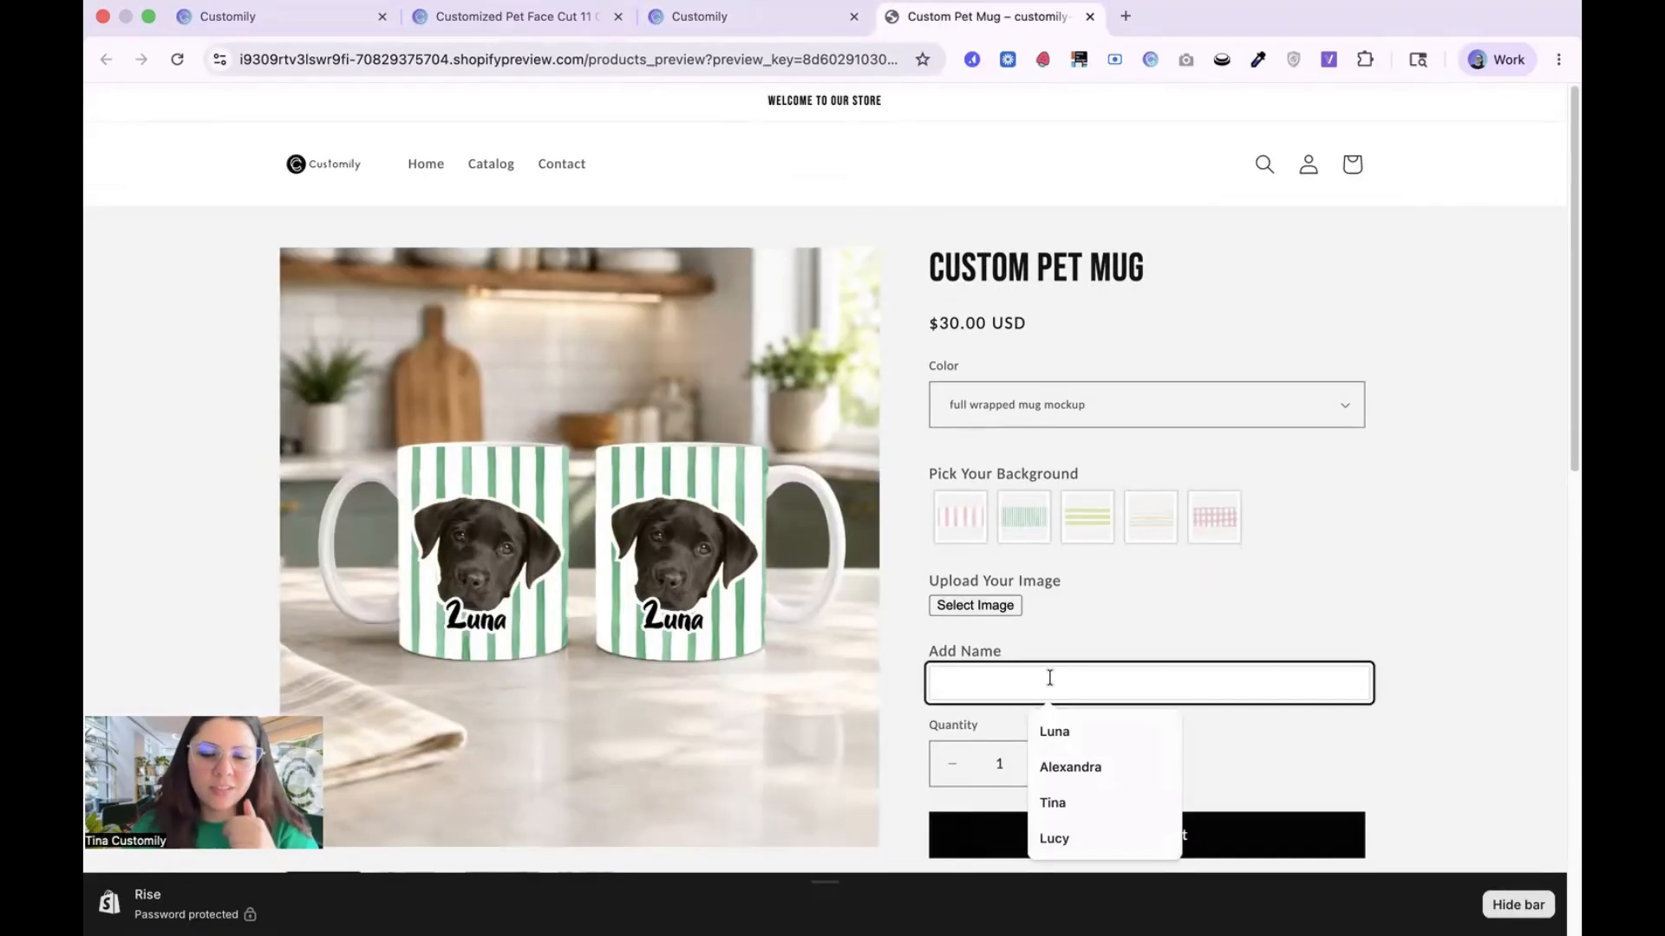
type("Luna")
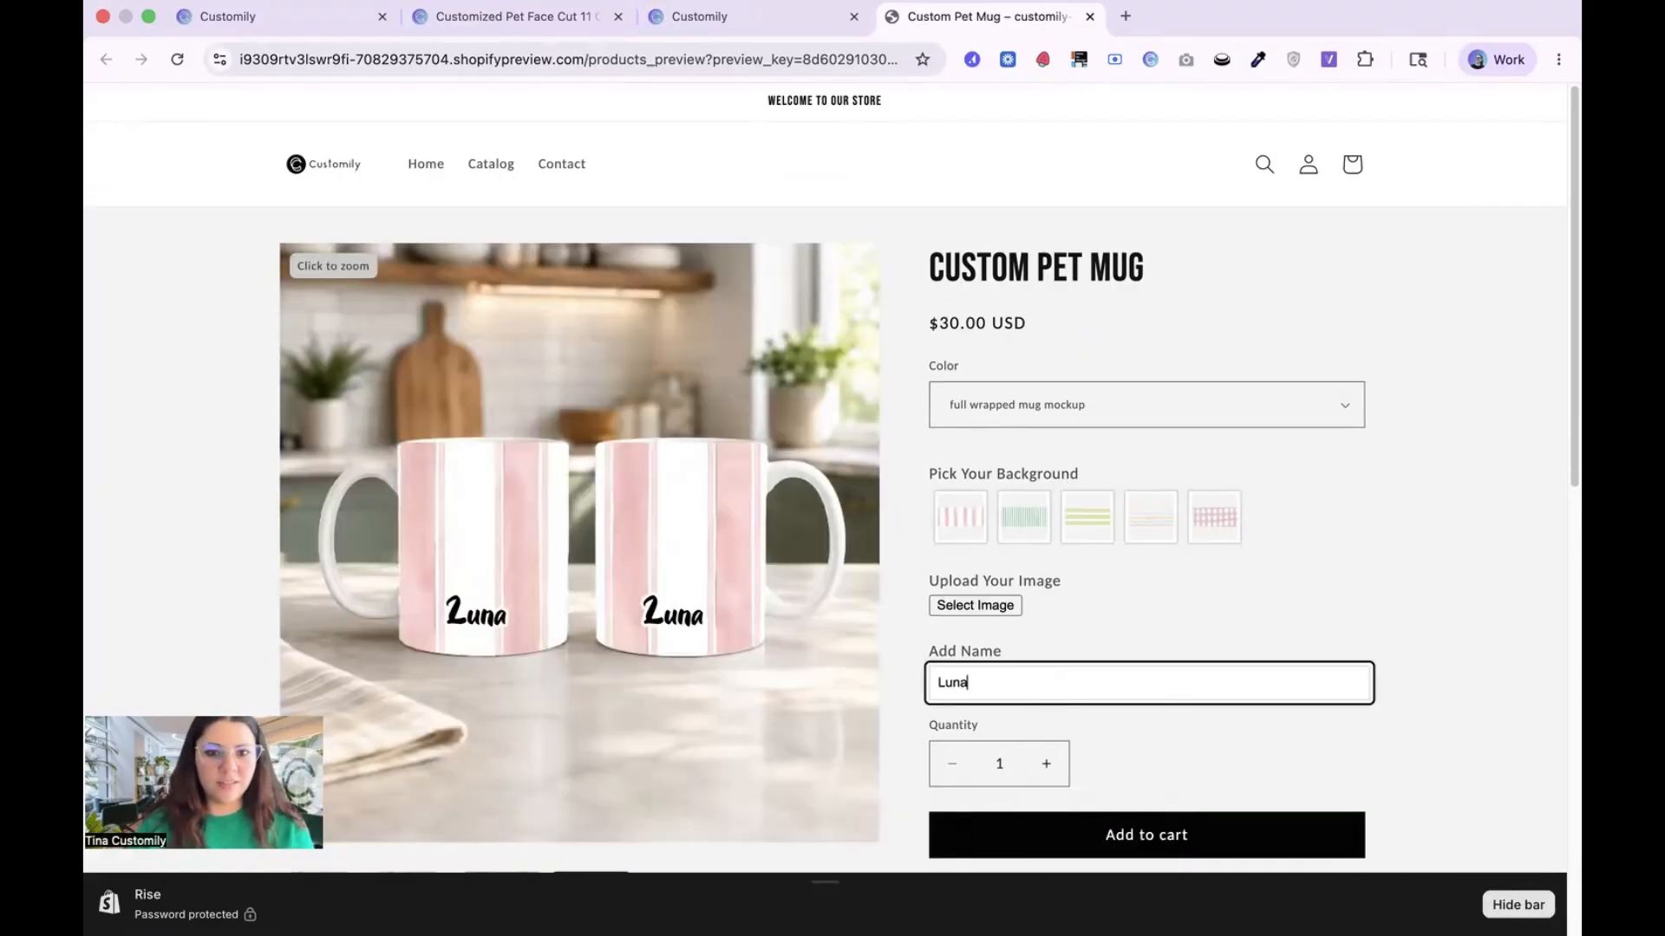
left_click(1112, 610)
Step: Look through the storefront gallery's mug mockups and return to the live personalization preview
scroll(1111, 610, "down", 5)
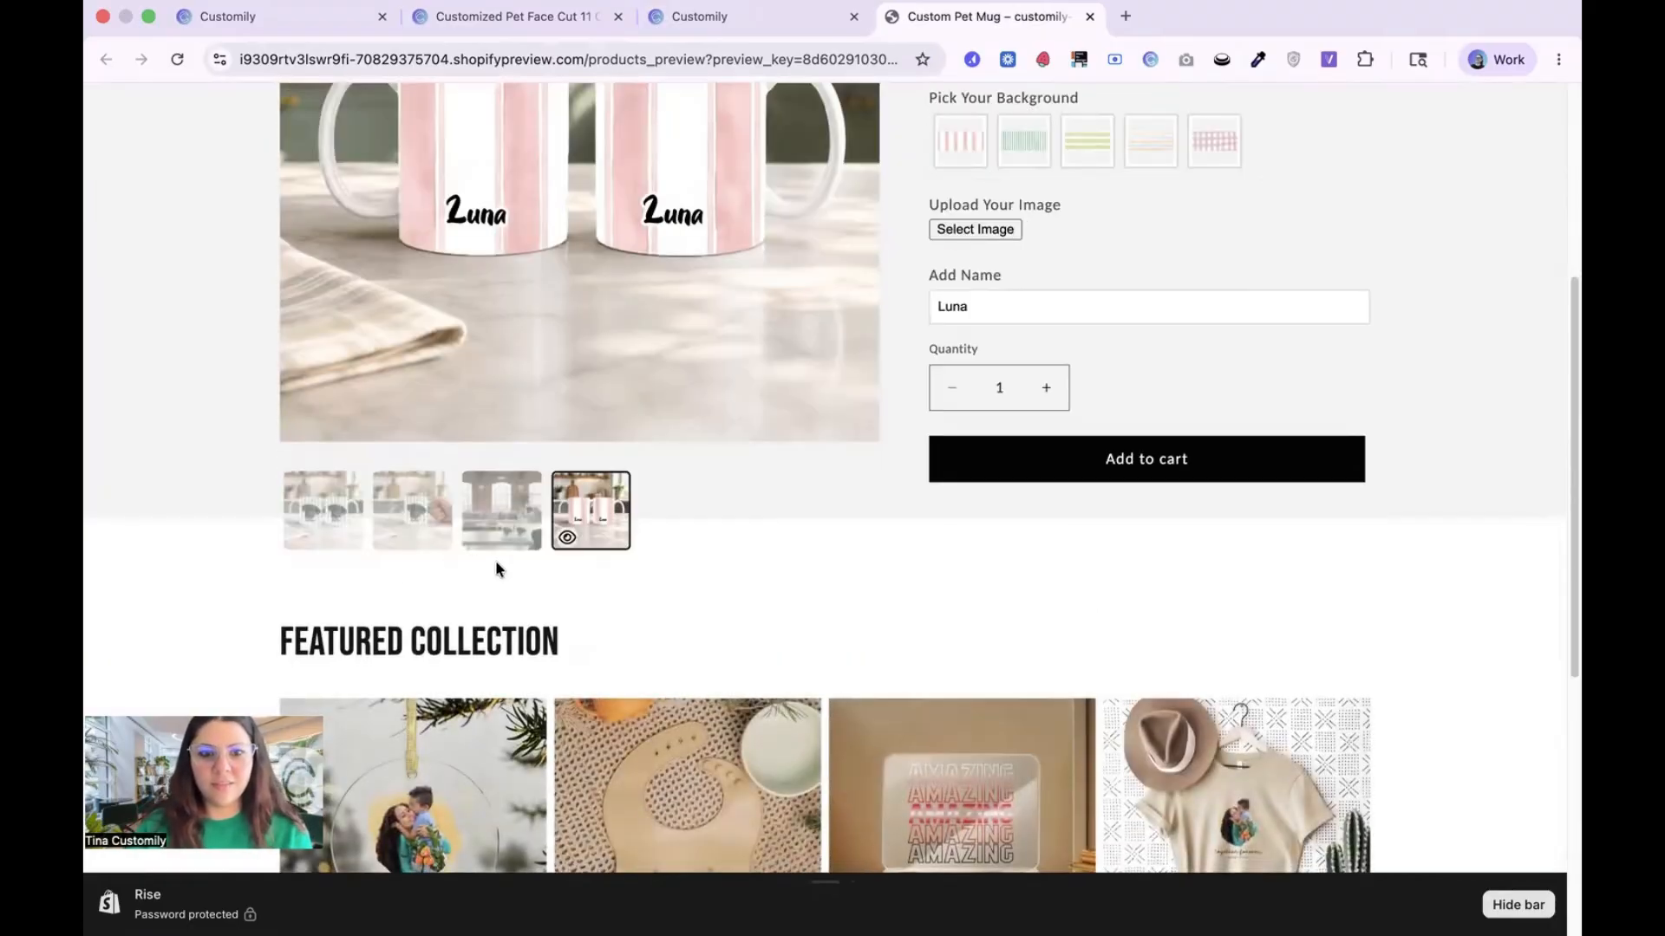
scroll(496, 569, "up", 3)
left_click(409, 759)
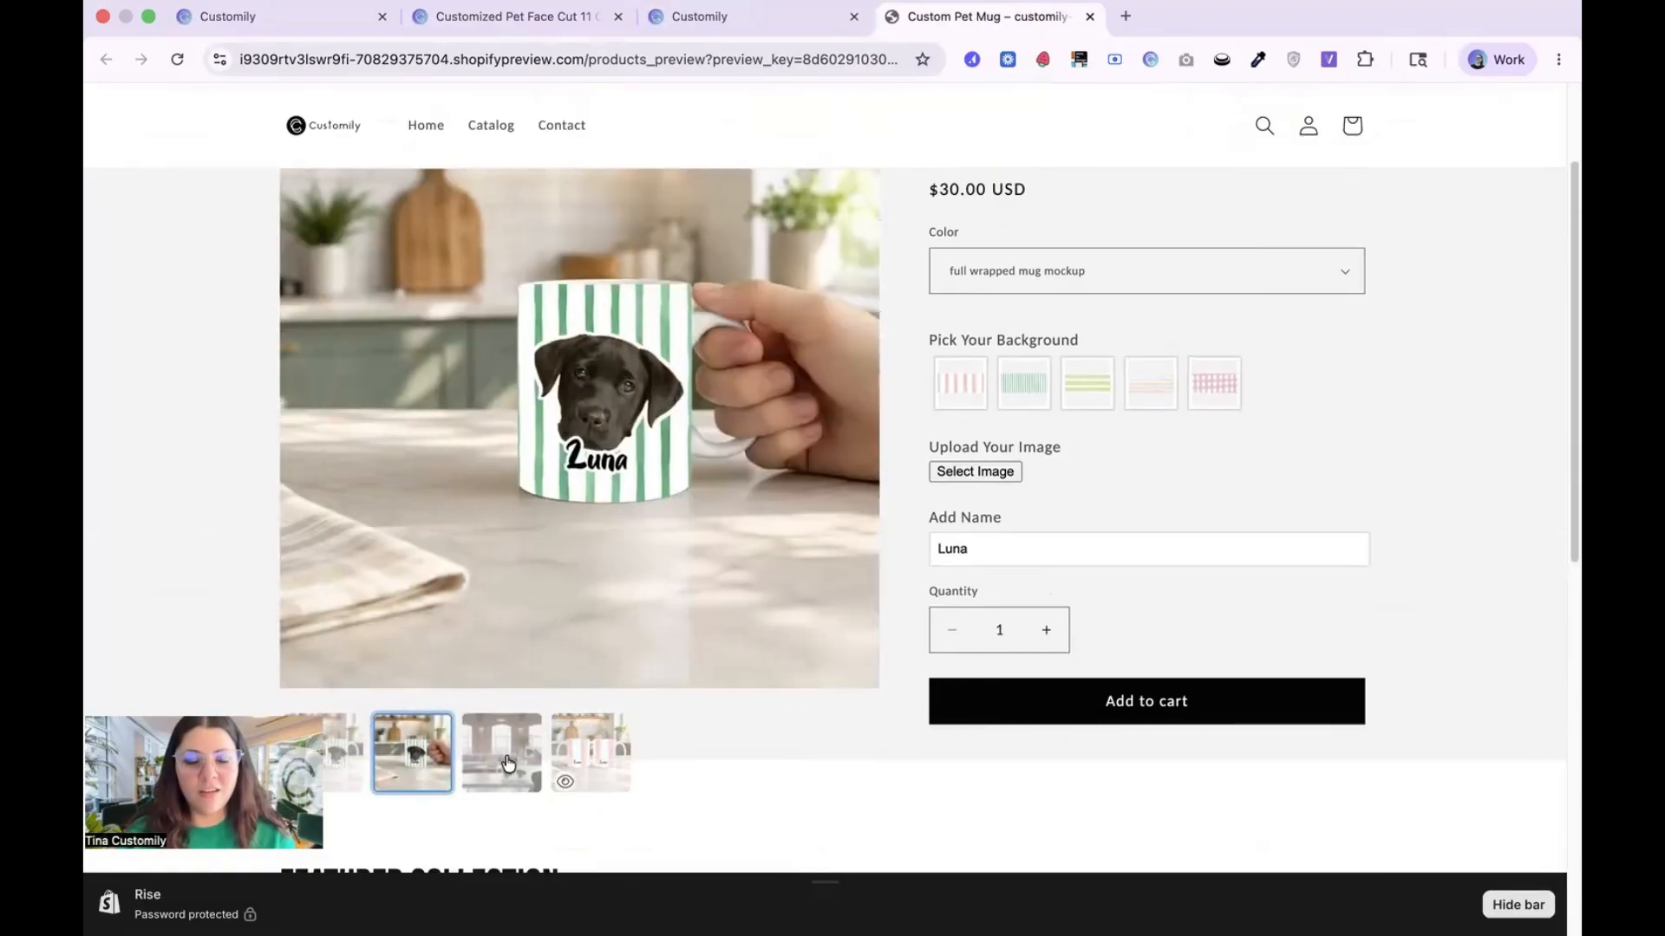
left_click(509, 763)
left_click(416, 759)
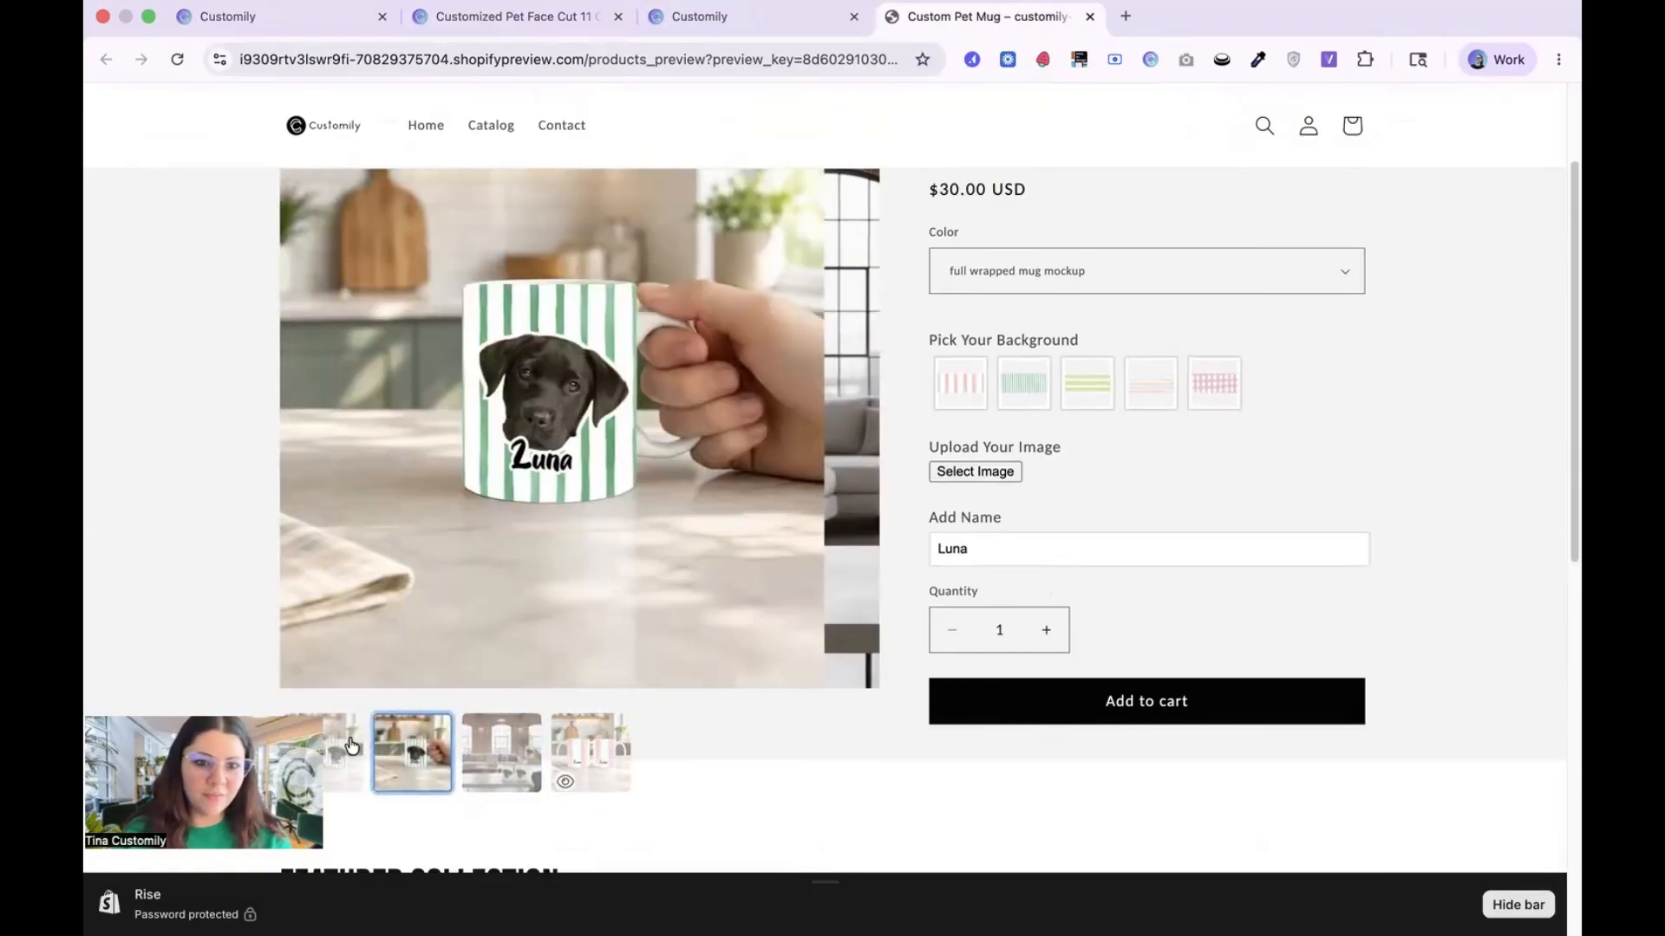
left_click(350, 744)
left_click(590, 752)
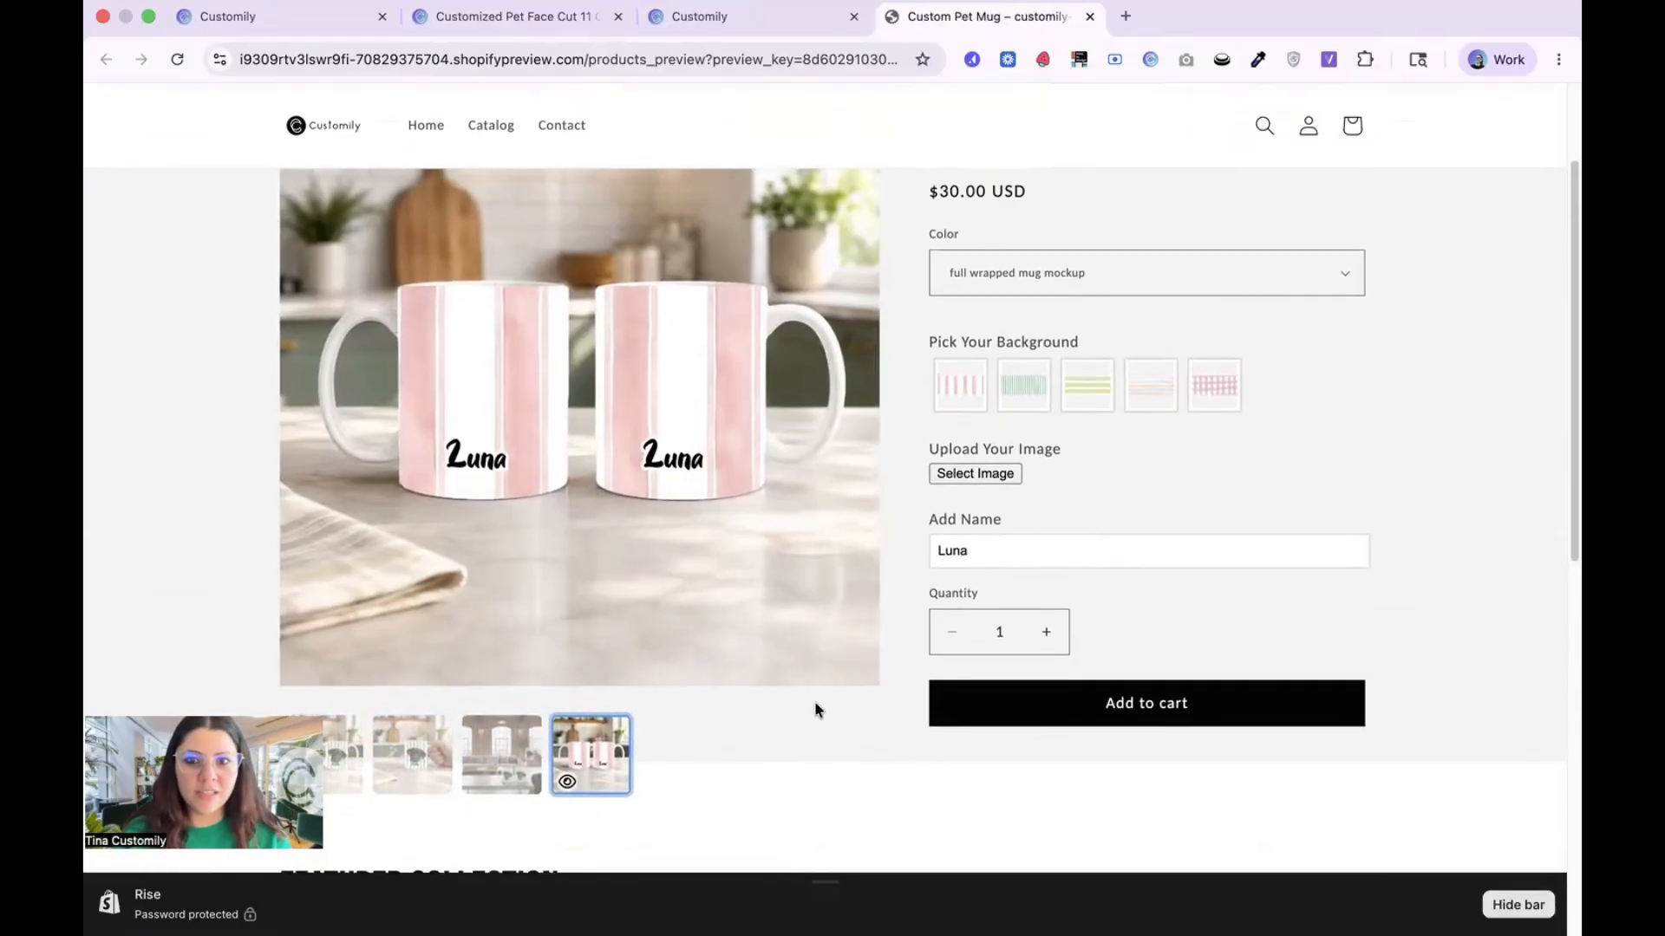
Step: Choose the yellow-green horizontally striped background and upload Bengal_Cat.jpg from the pets folder
left_click(1027, 388)
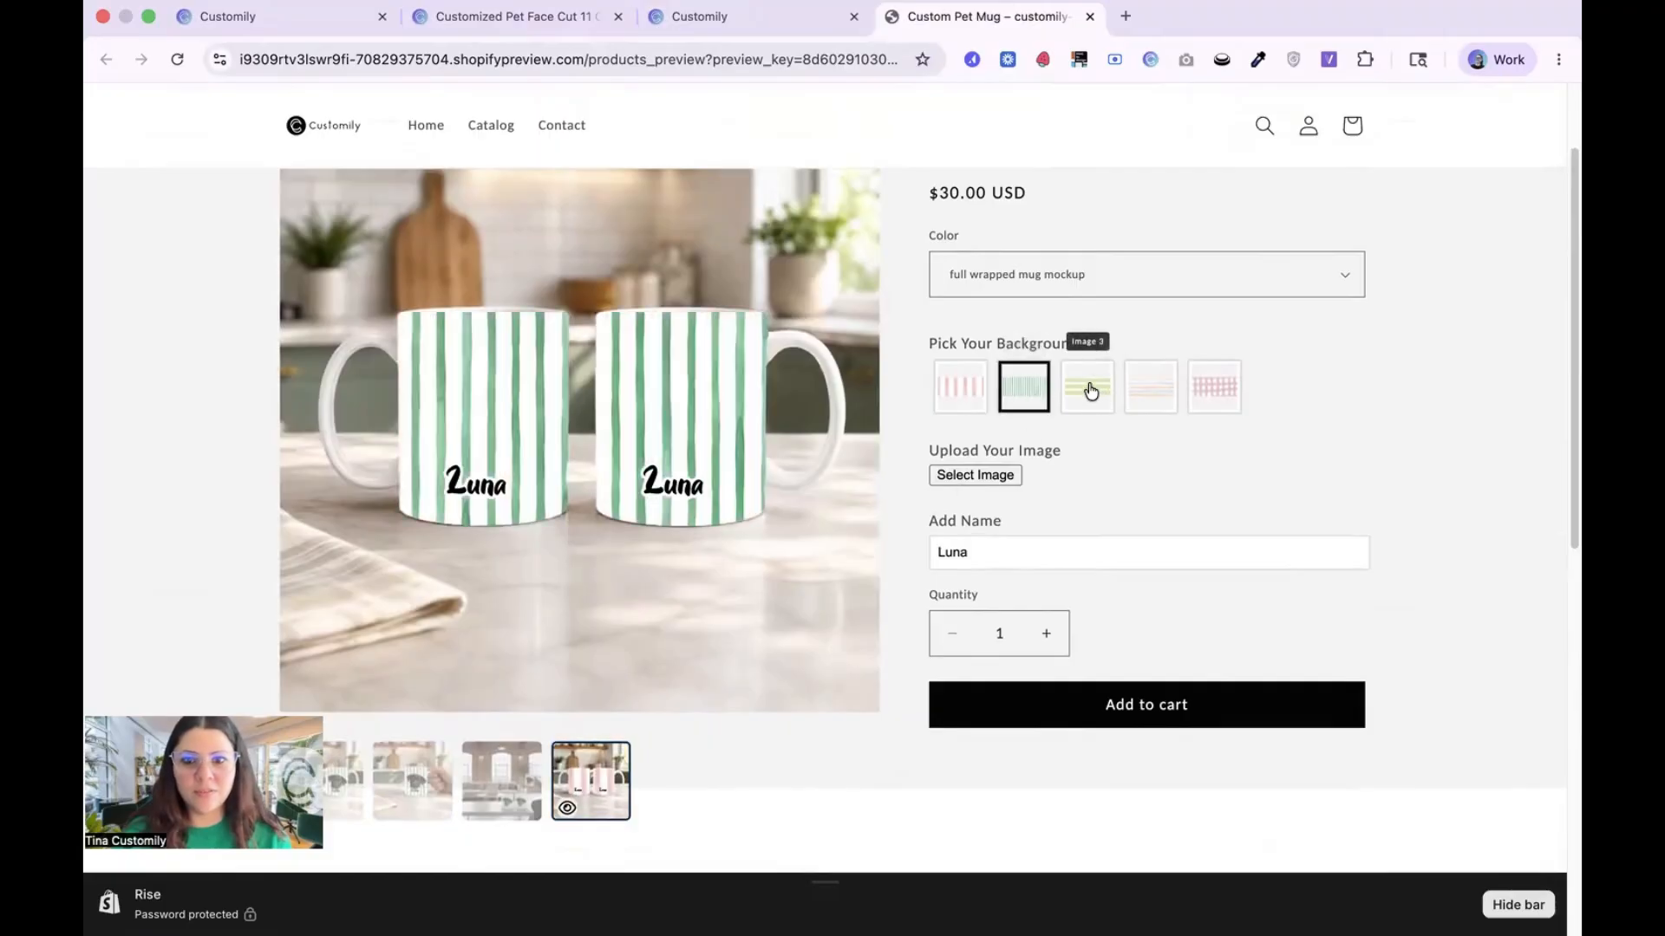
left_click(1091, 390)
left_click(980, 480)
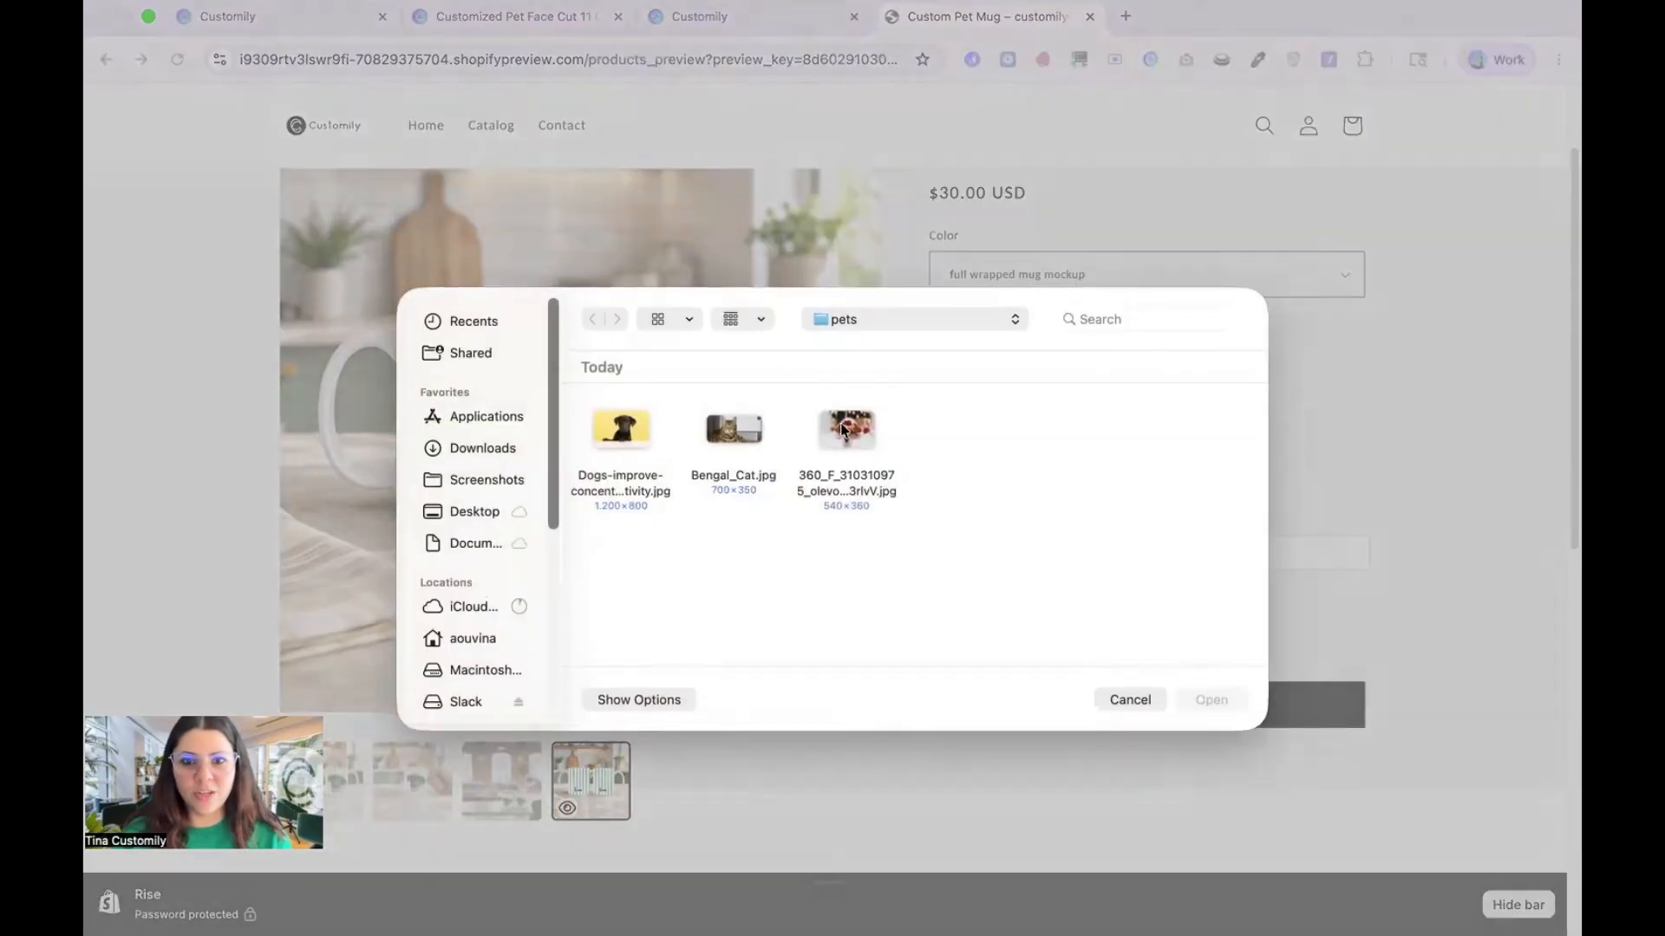
left_click(728, 423)
left_click(1210, 700)
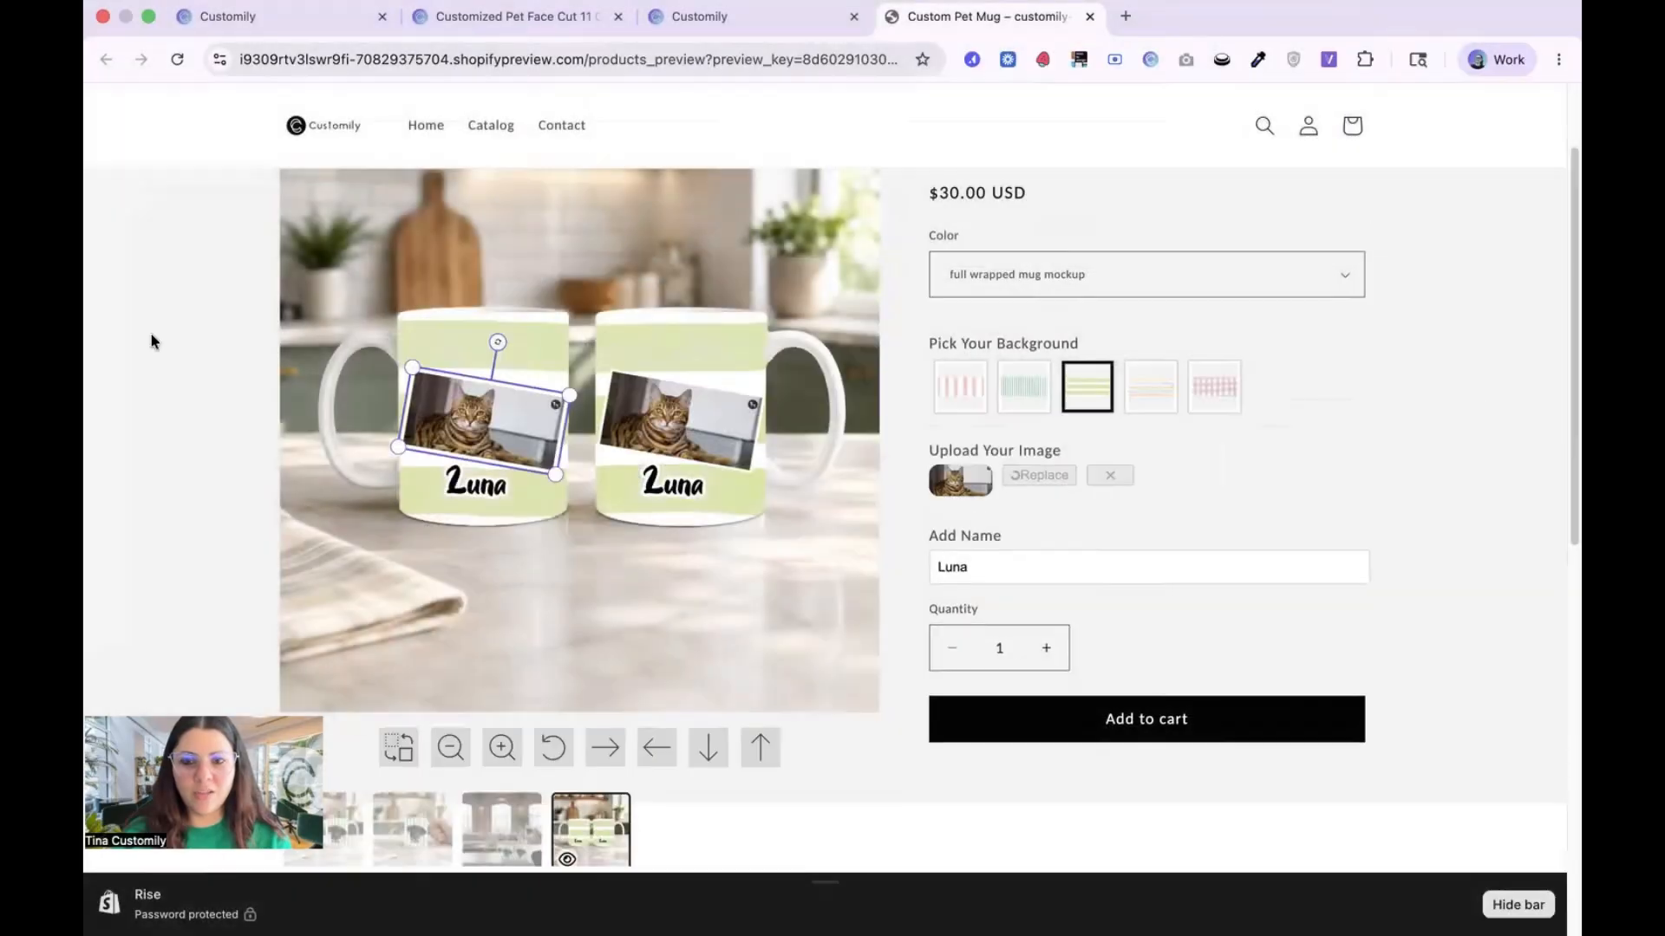
Step: Replace the uploaded pet photo with the brown-and-white dog picture from the pets folder and choose the pink vertically striped background
left_click(1056, 563)
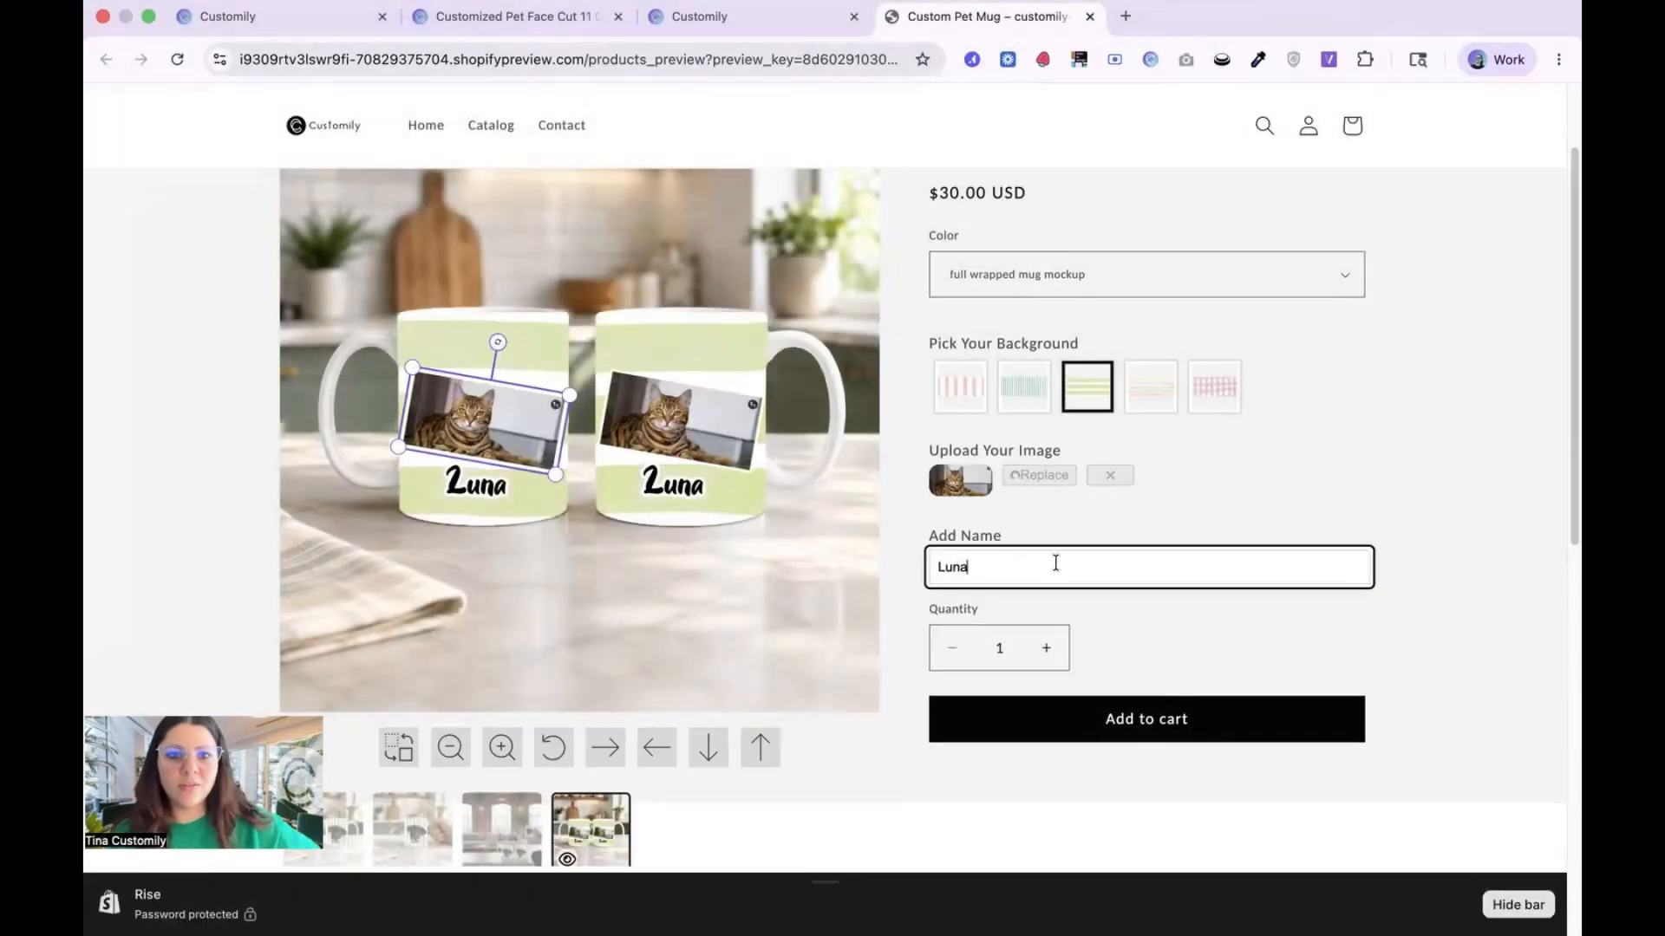
left_click(1033, 478)
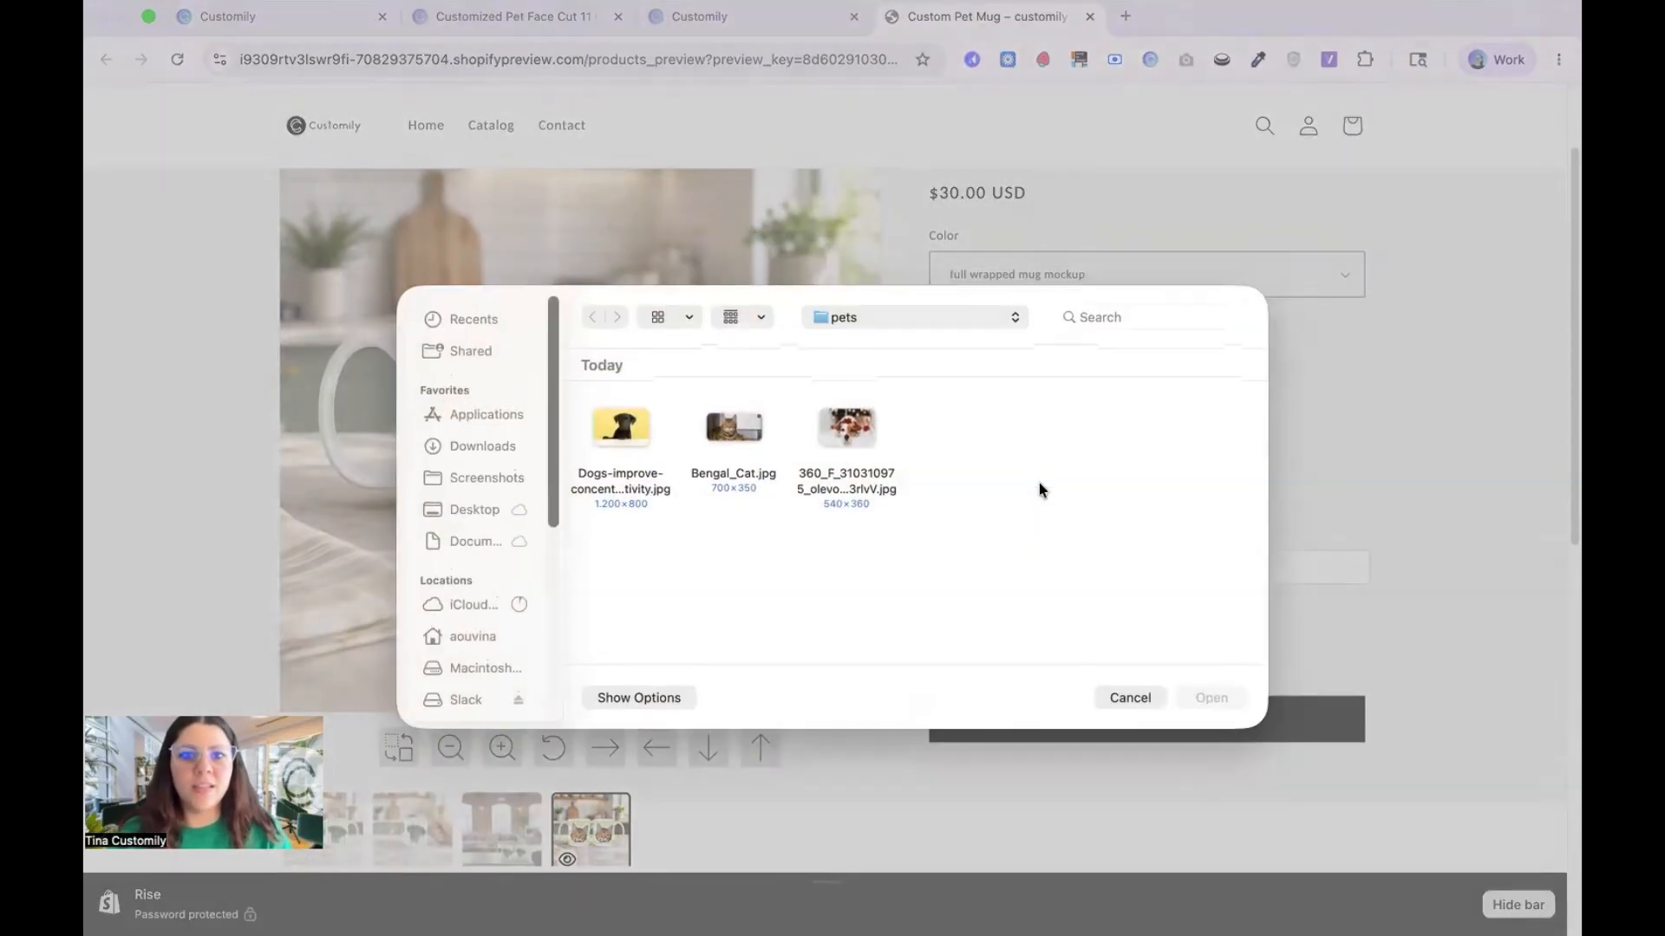
left_click(858, 443)
left_click(1199, 694)
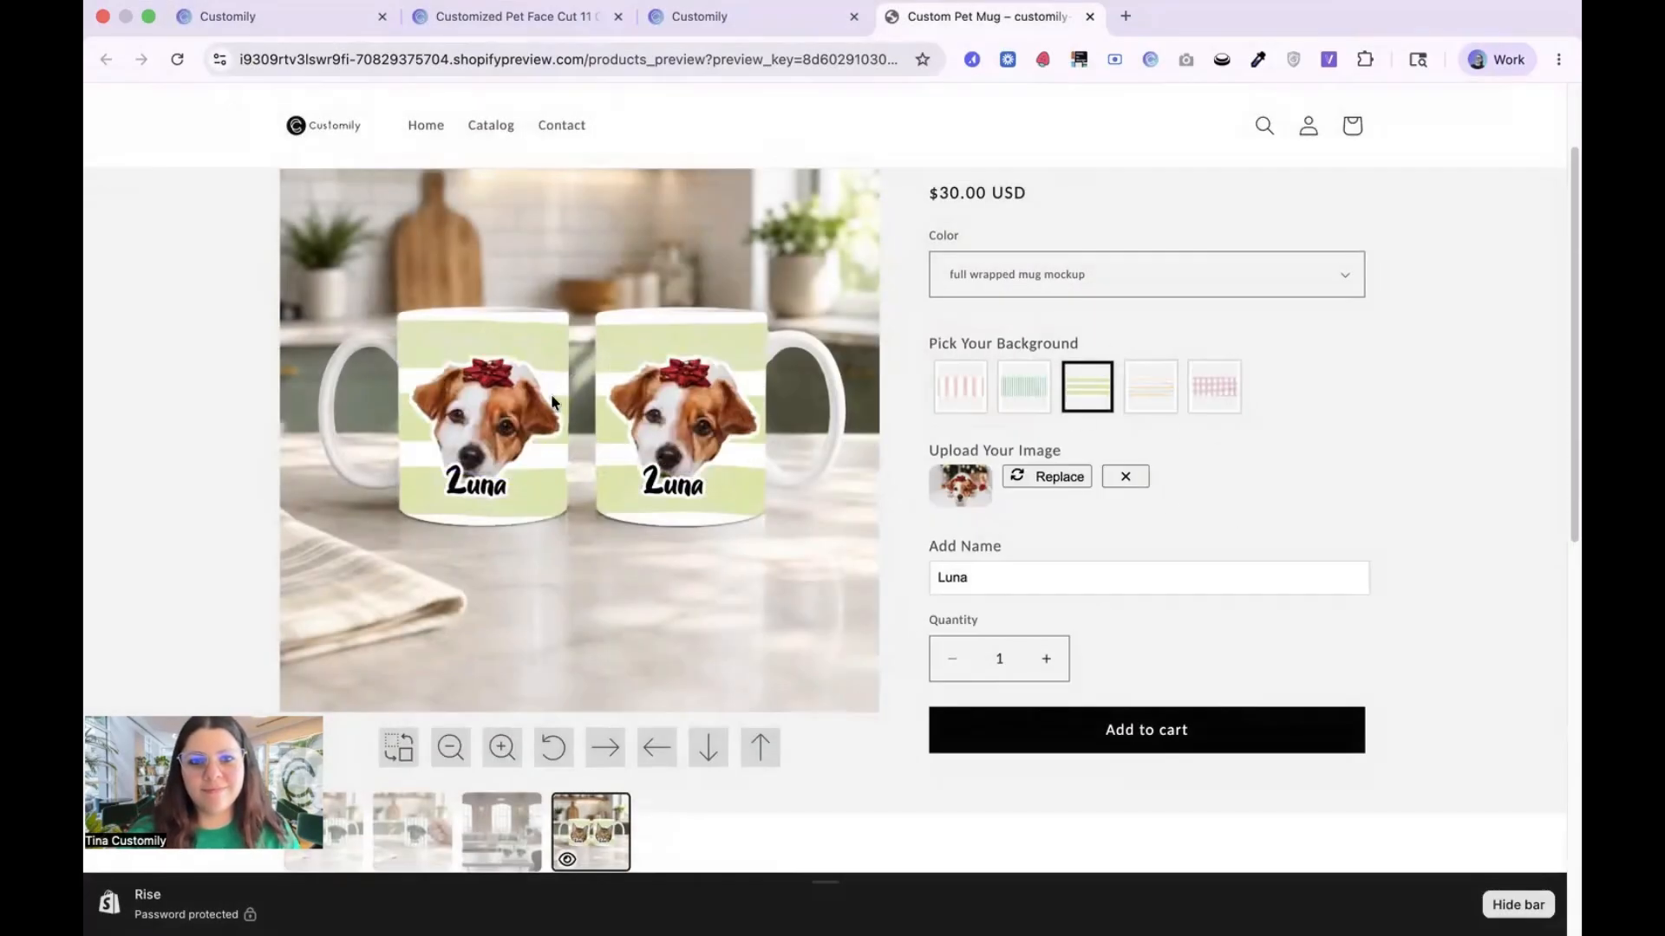
left_click(954, 392)
scroll(1255, 553, "down", 4)
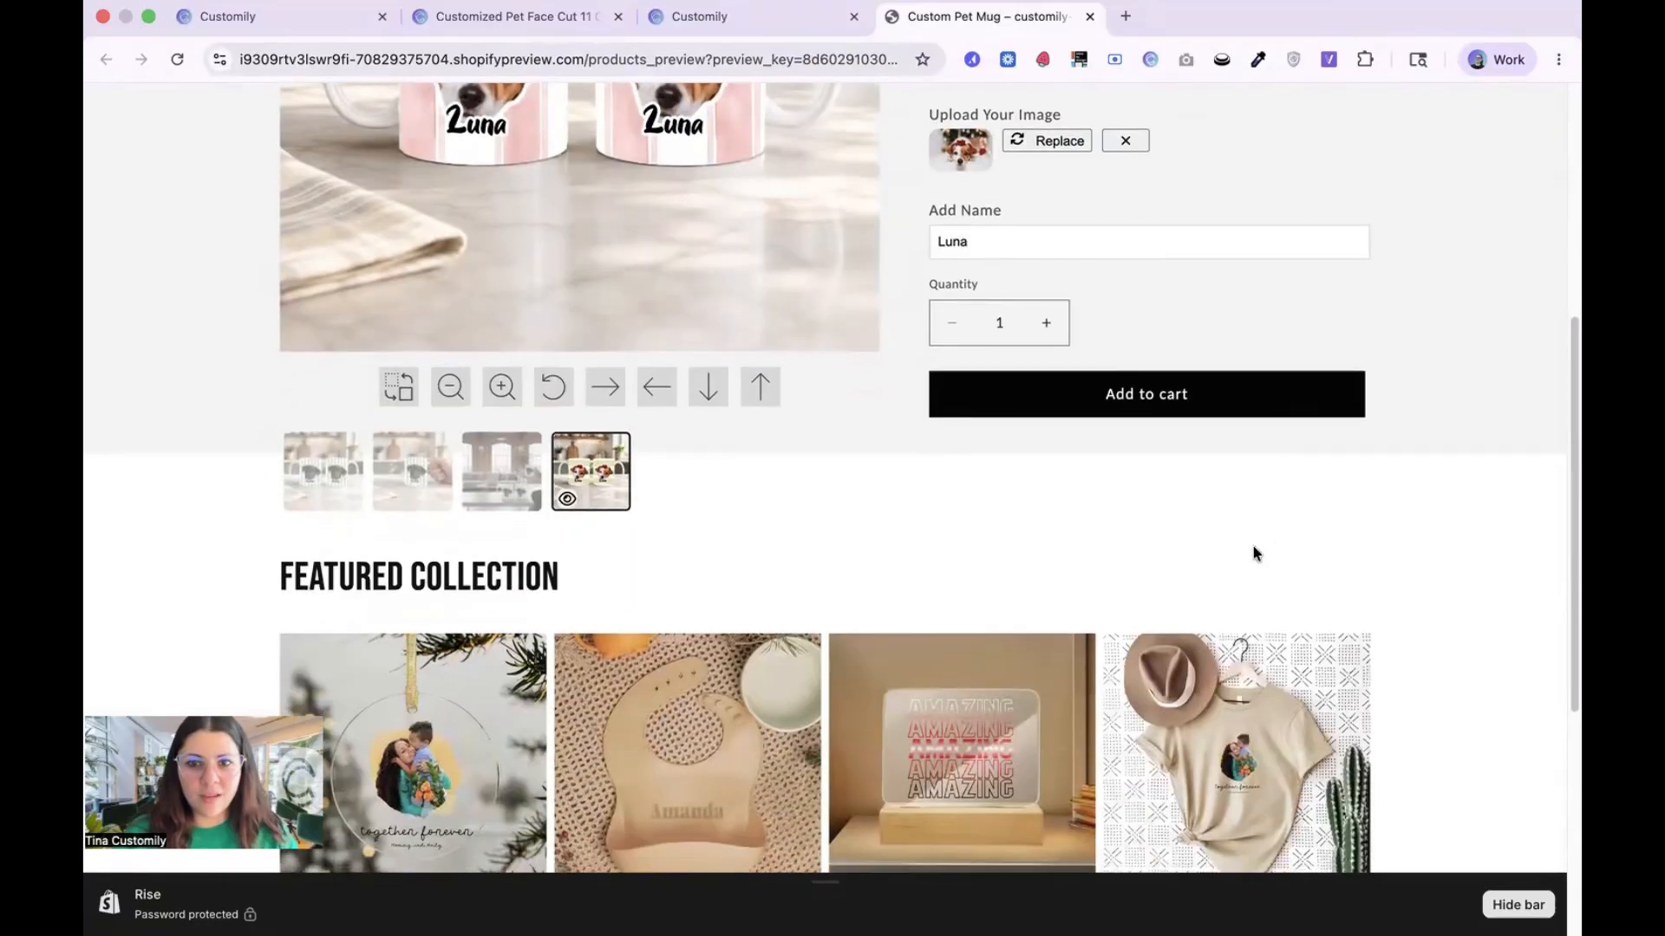
scroll(1255, 553, "up", 5)
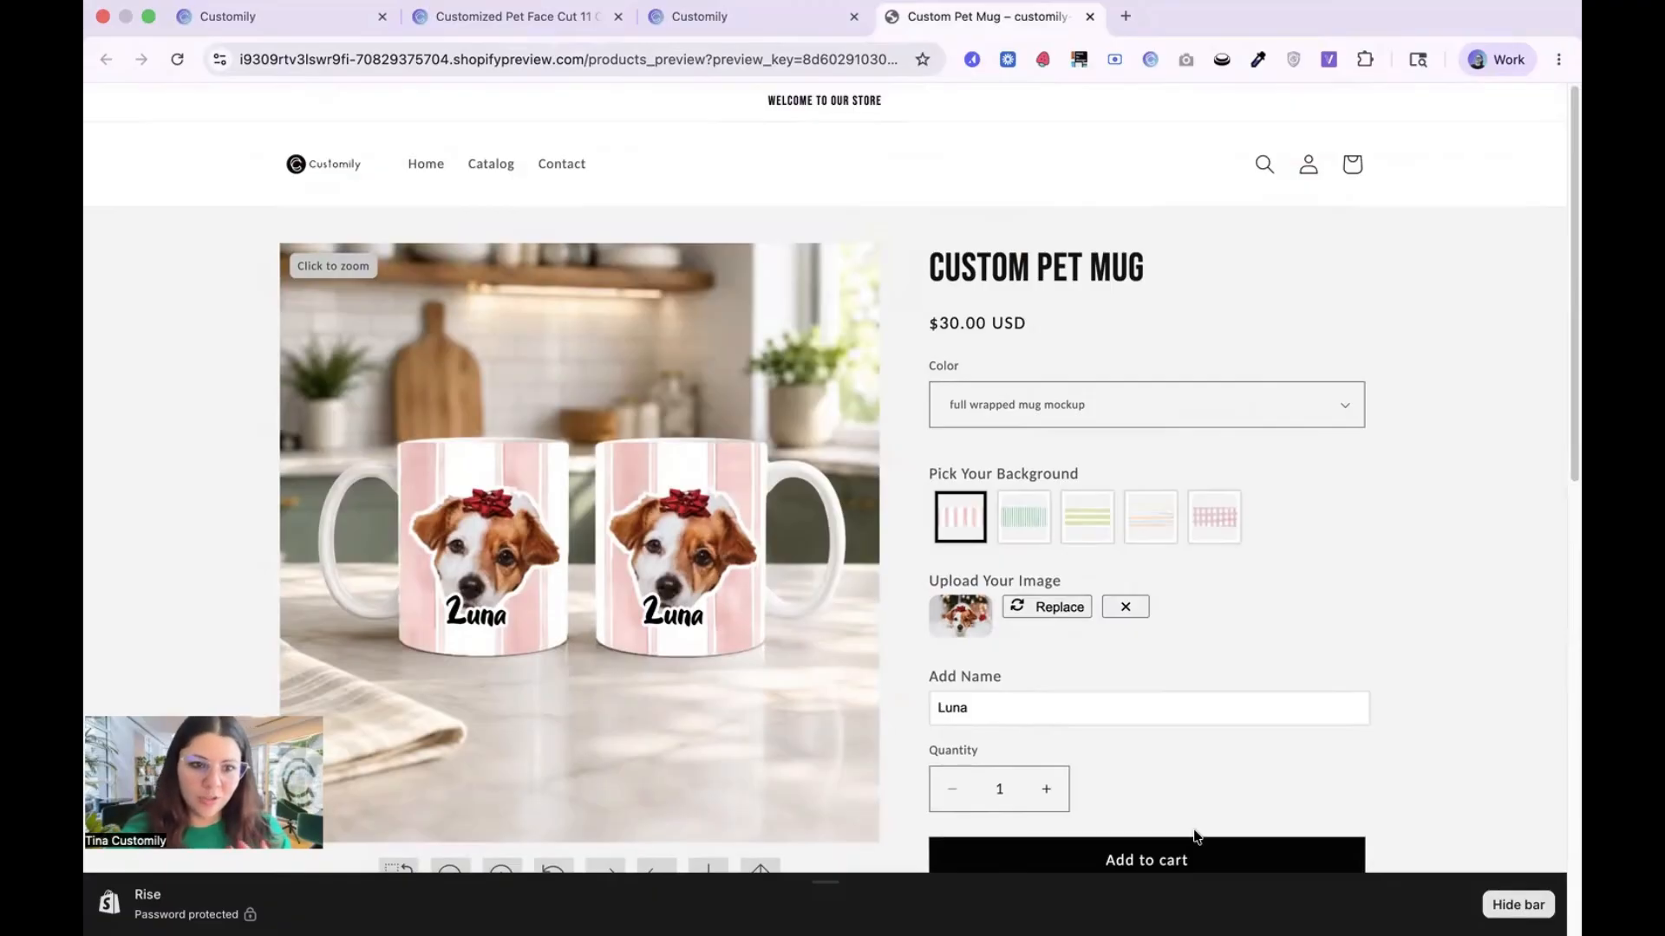
Step: Inspect the Unisex Sweatshirt order's preview image in the Customily orders list, and return to the Custom Pet Mug storefront page
left_click(308, 15)
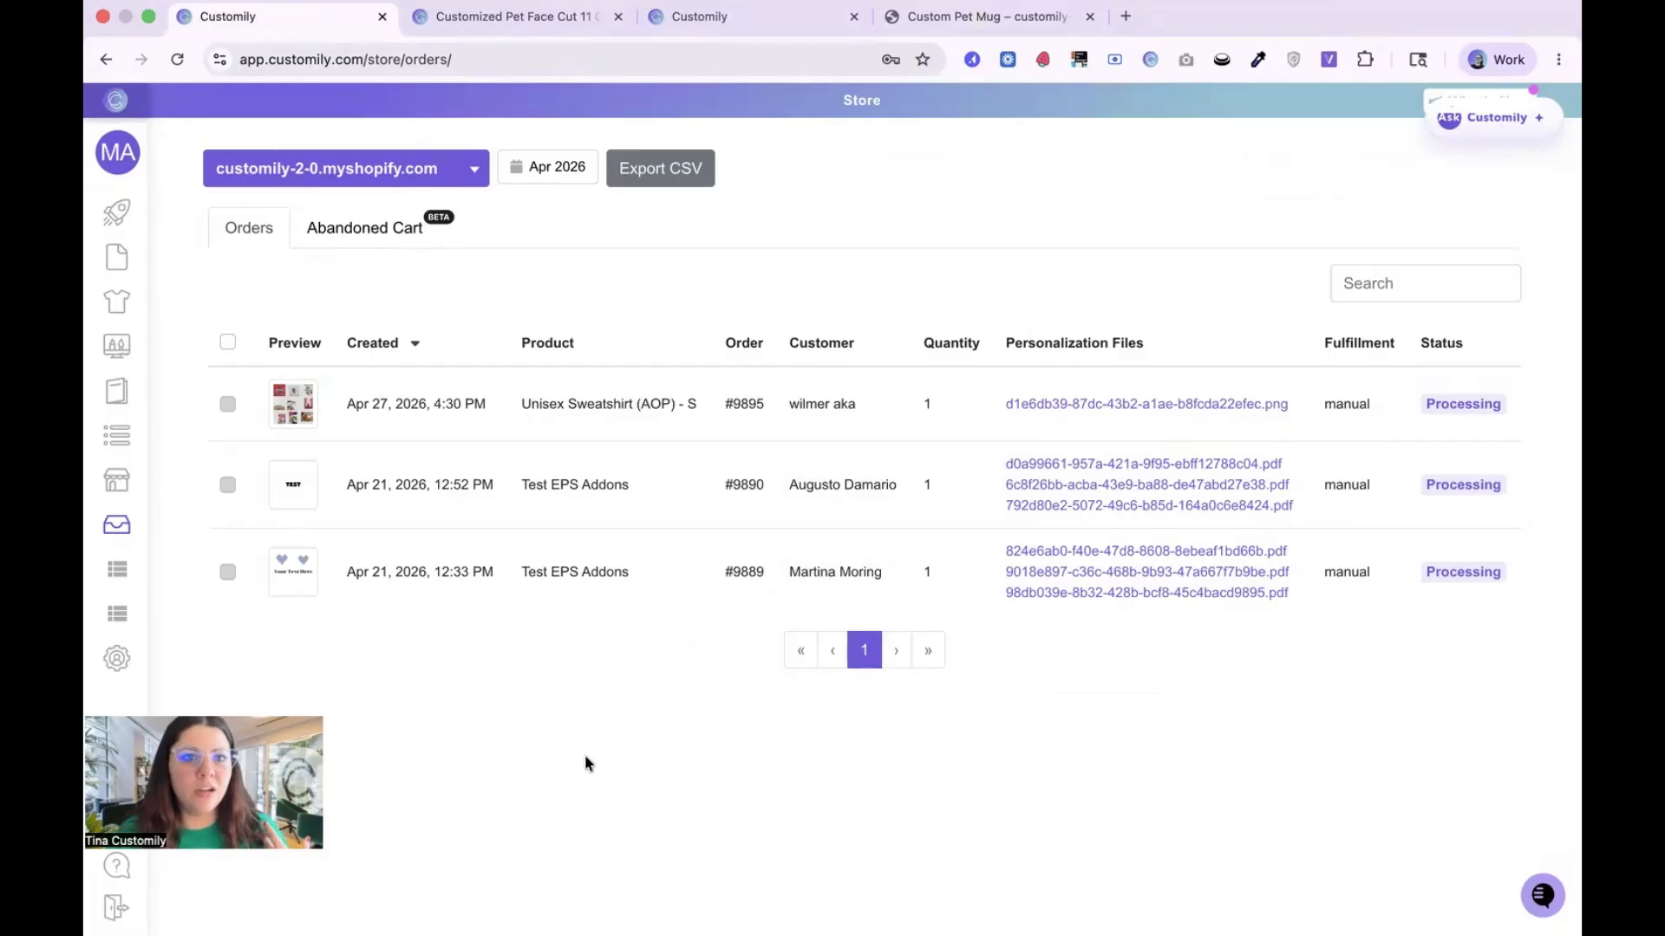
mouse_move(143, 555)
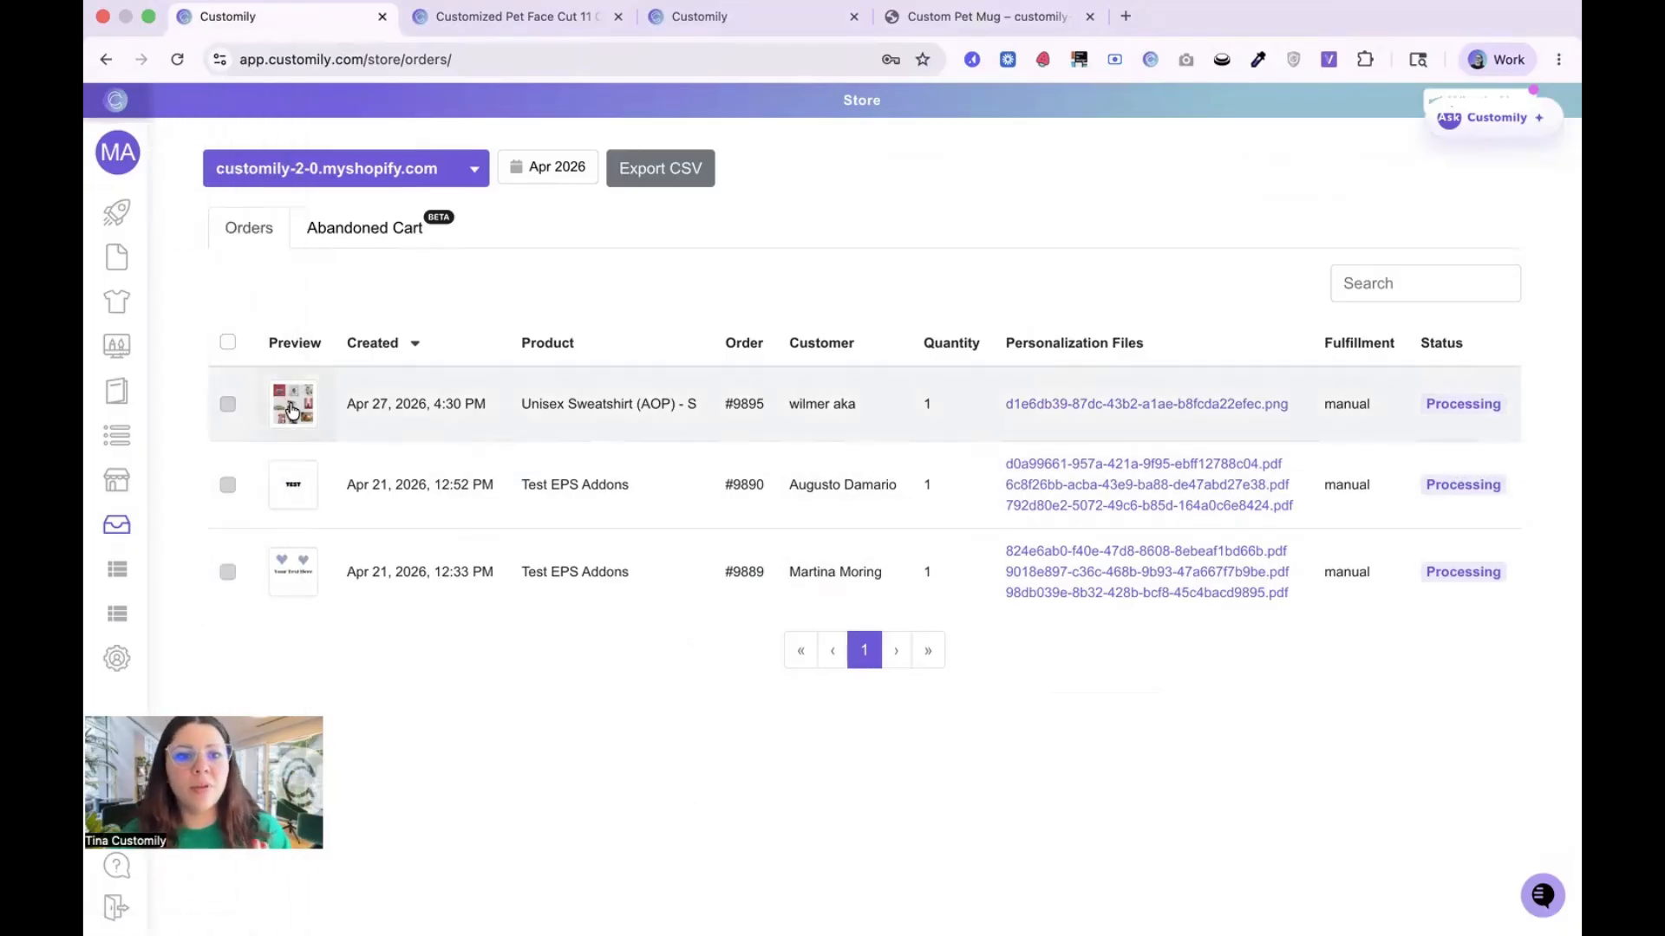
left_click(292, 406)
left_click(1111, 220)
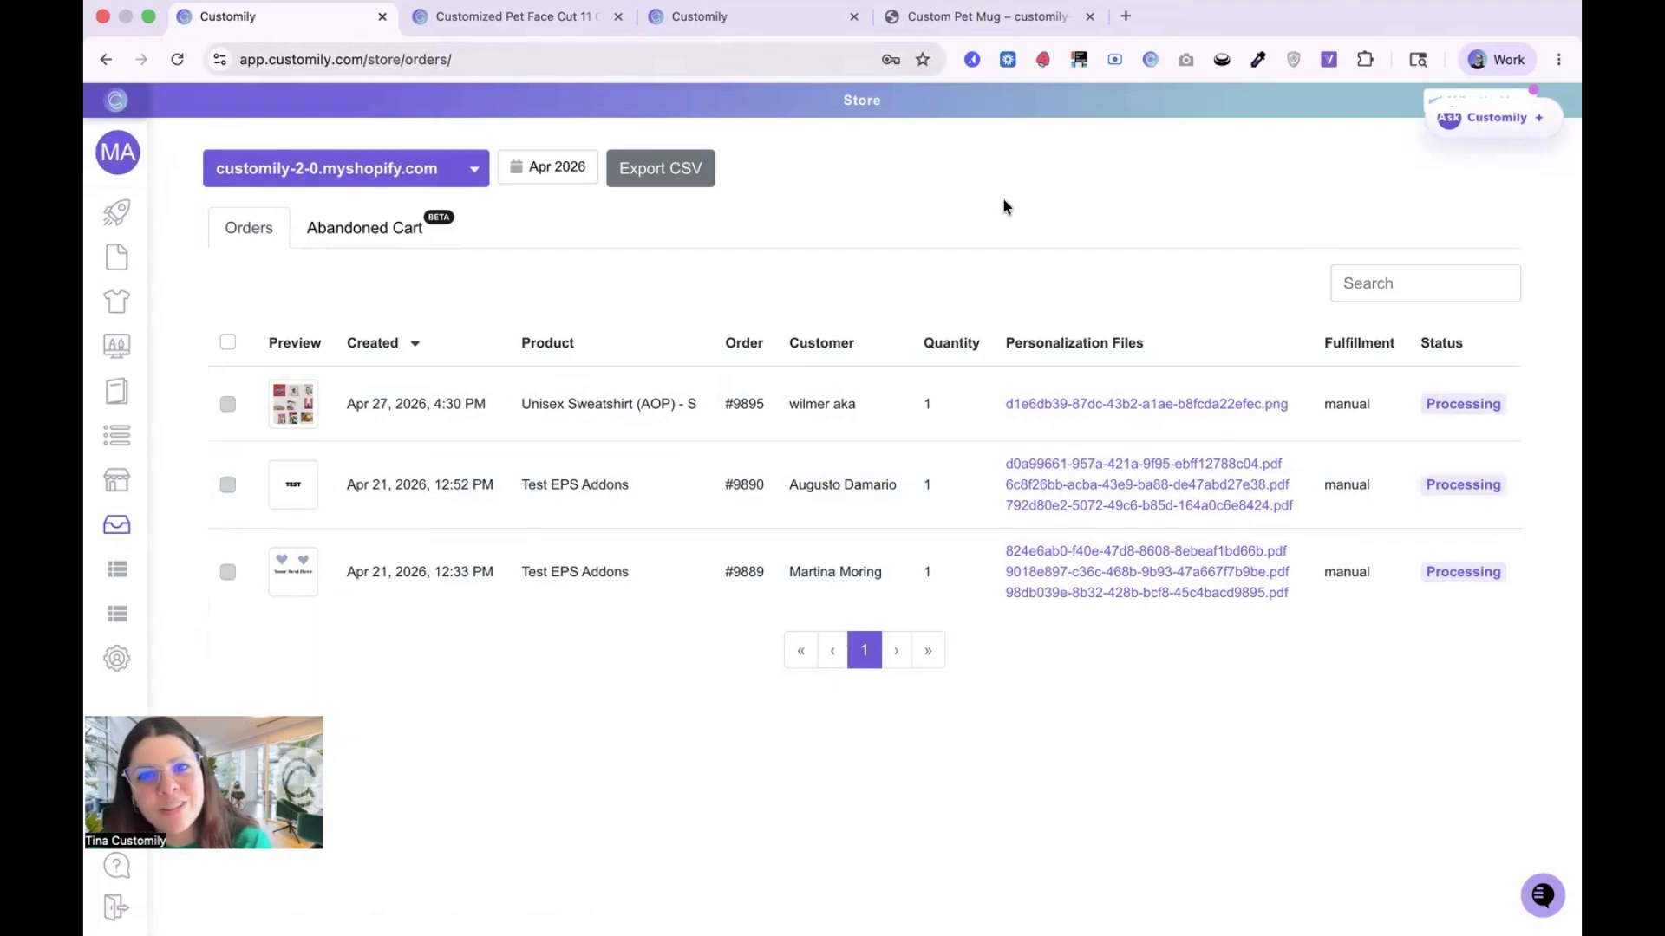
left_click(997, 18)
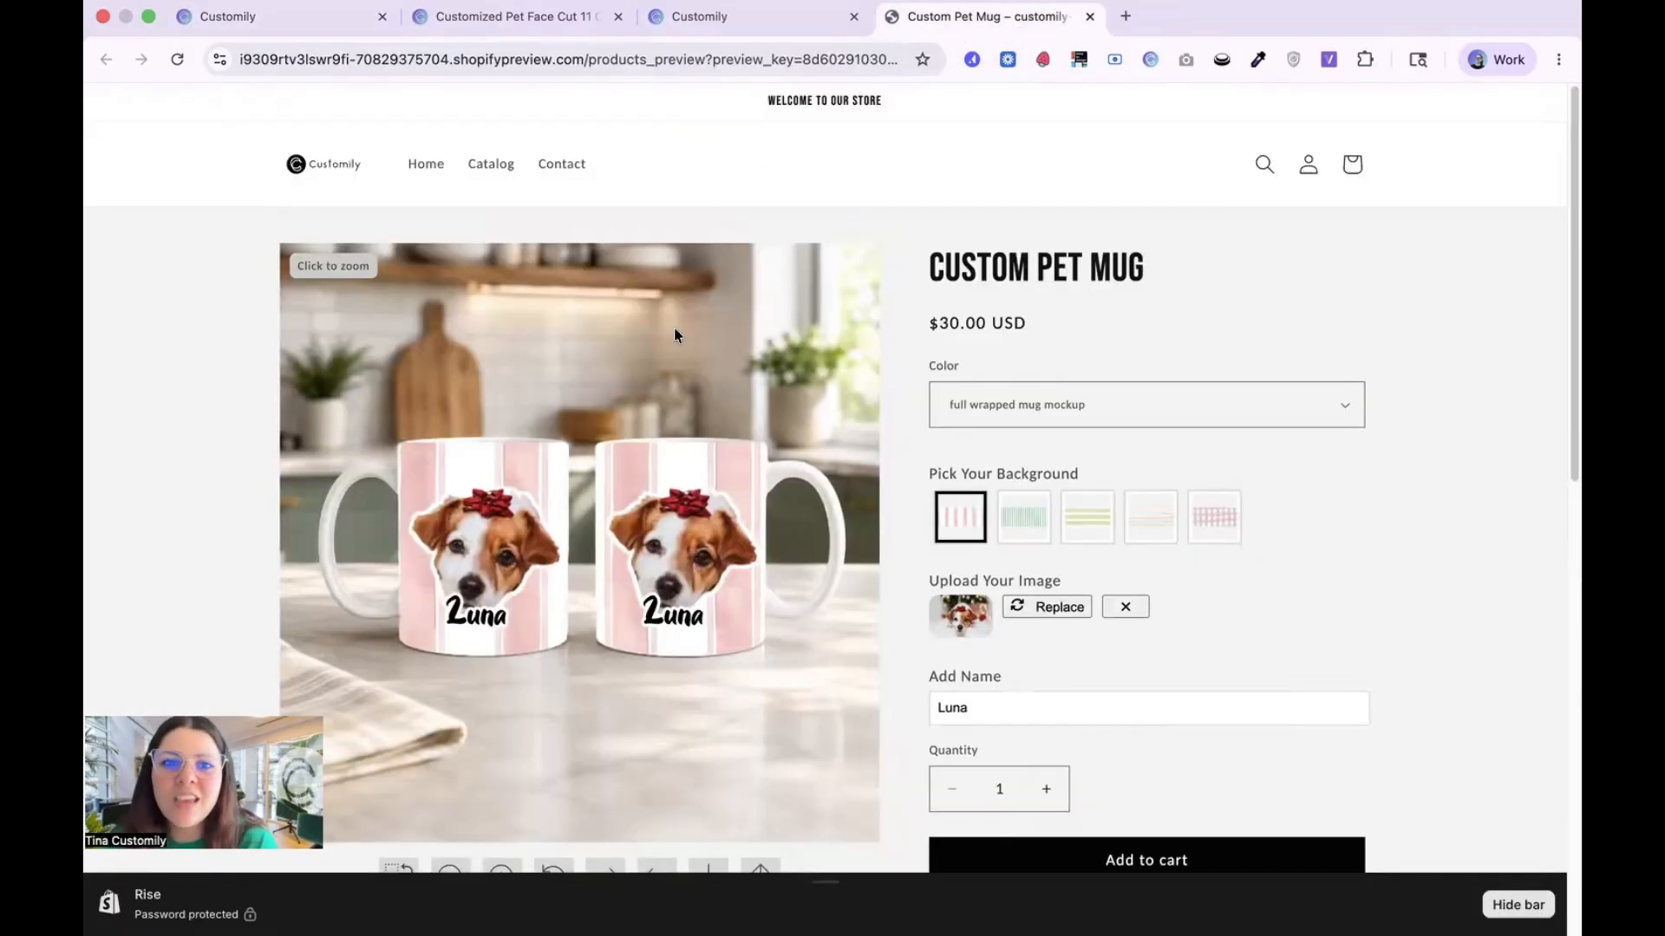